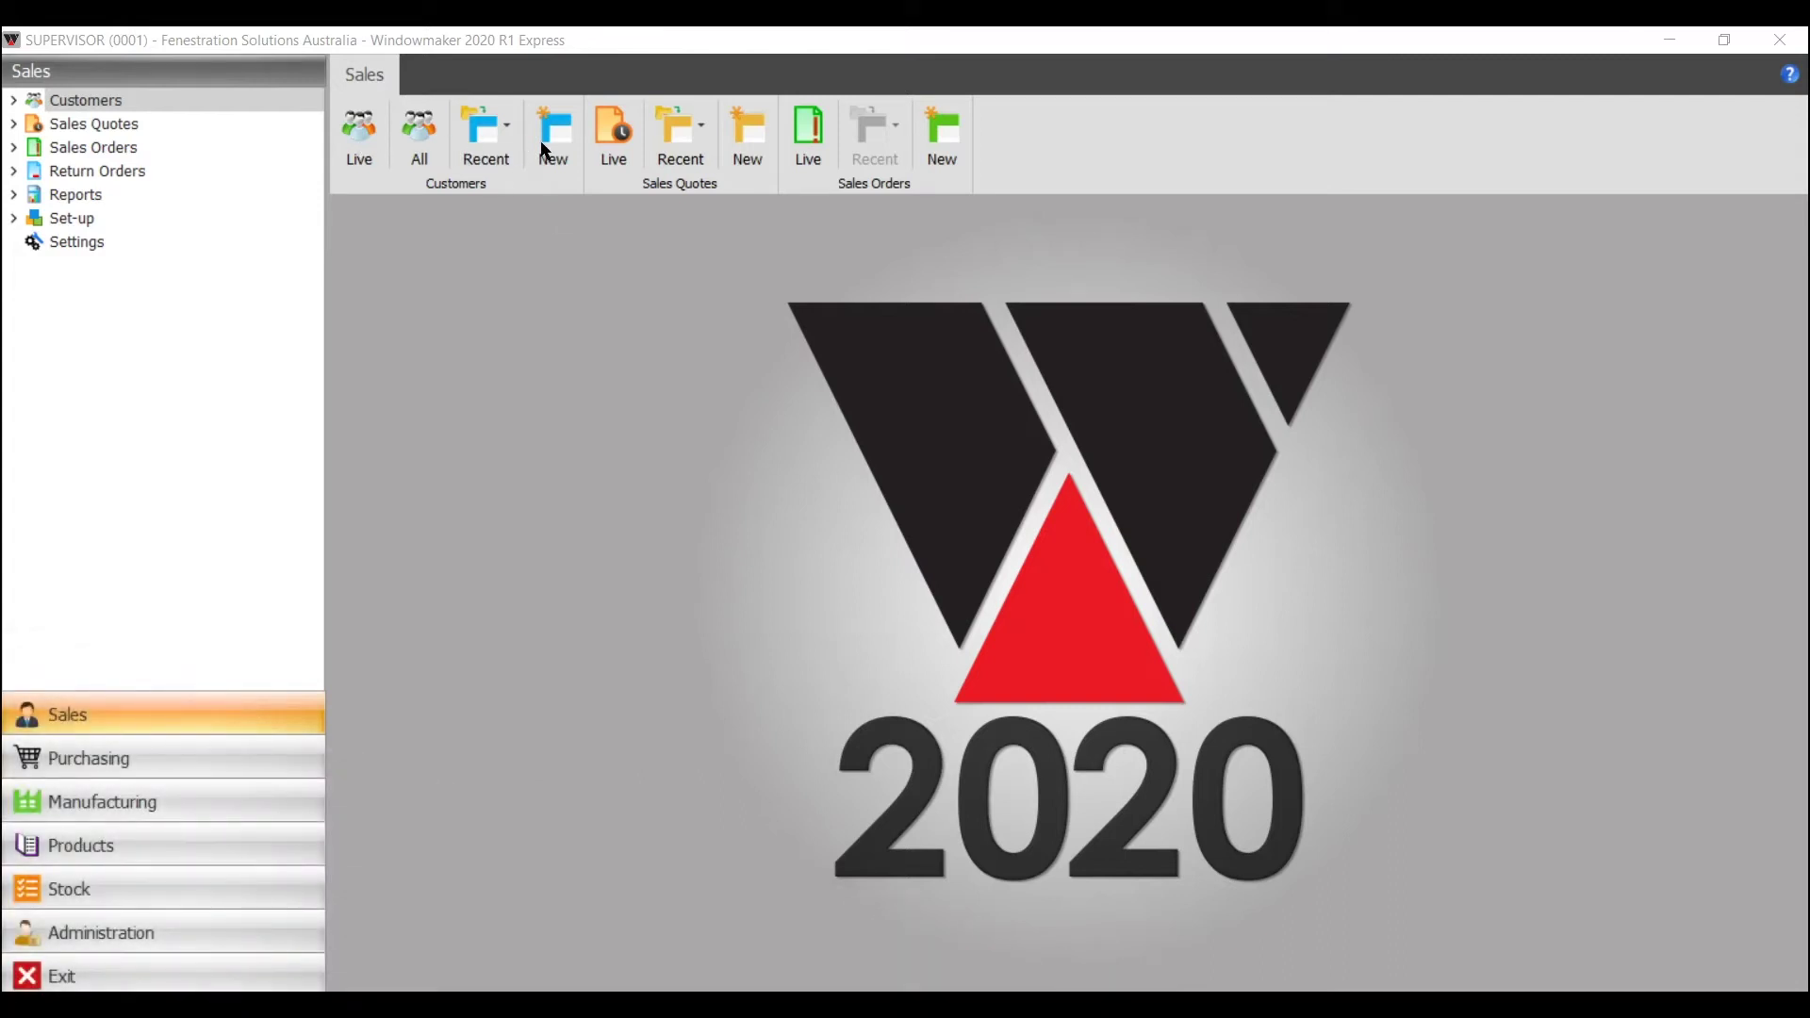
Look through the Live, All and Special Terms customer views and the recent customers list
click(13, 102)
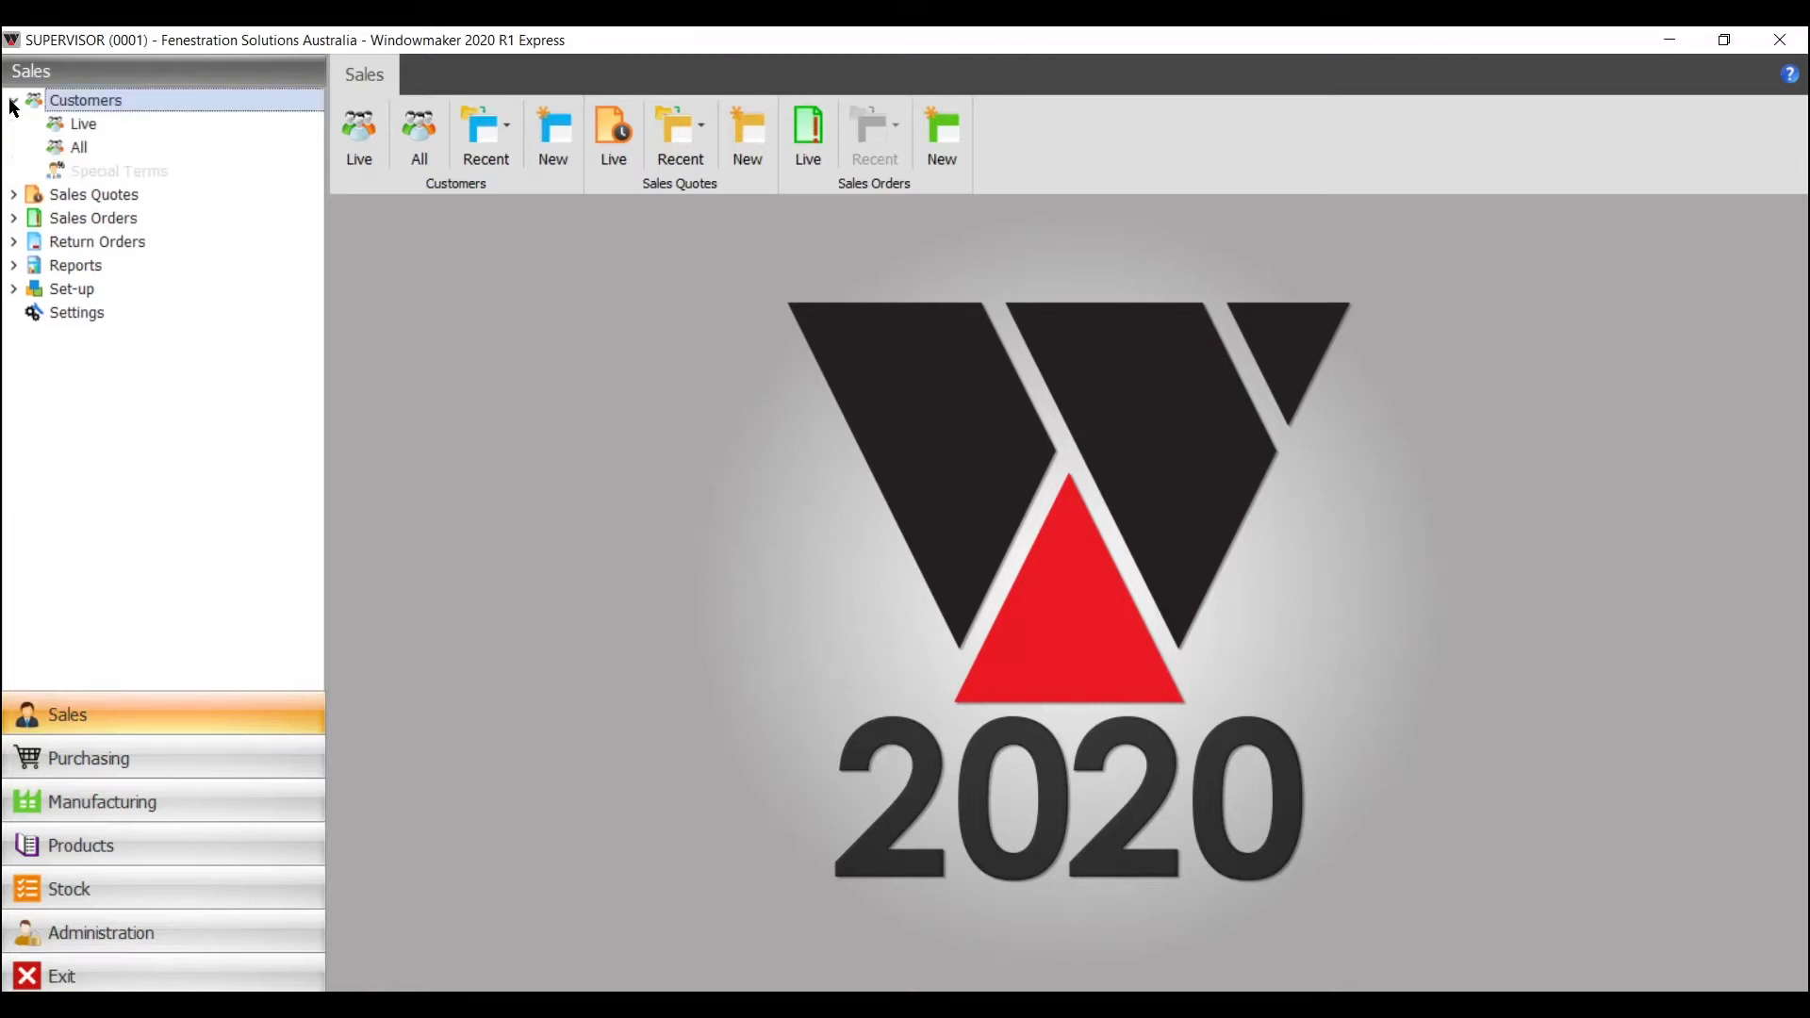
click(12, 102)
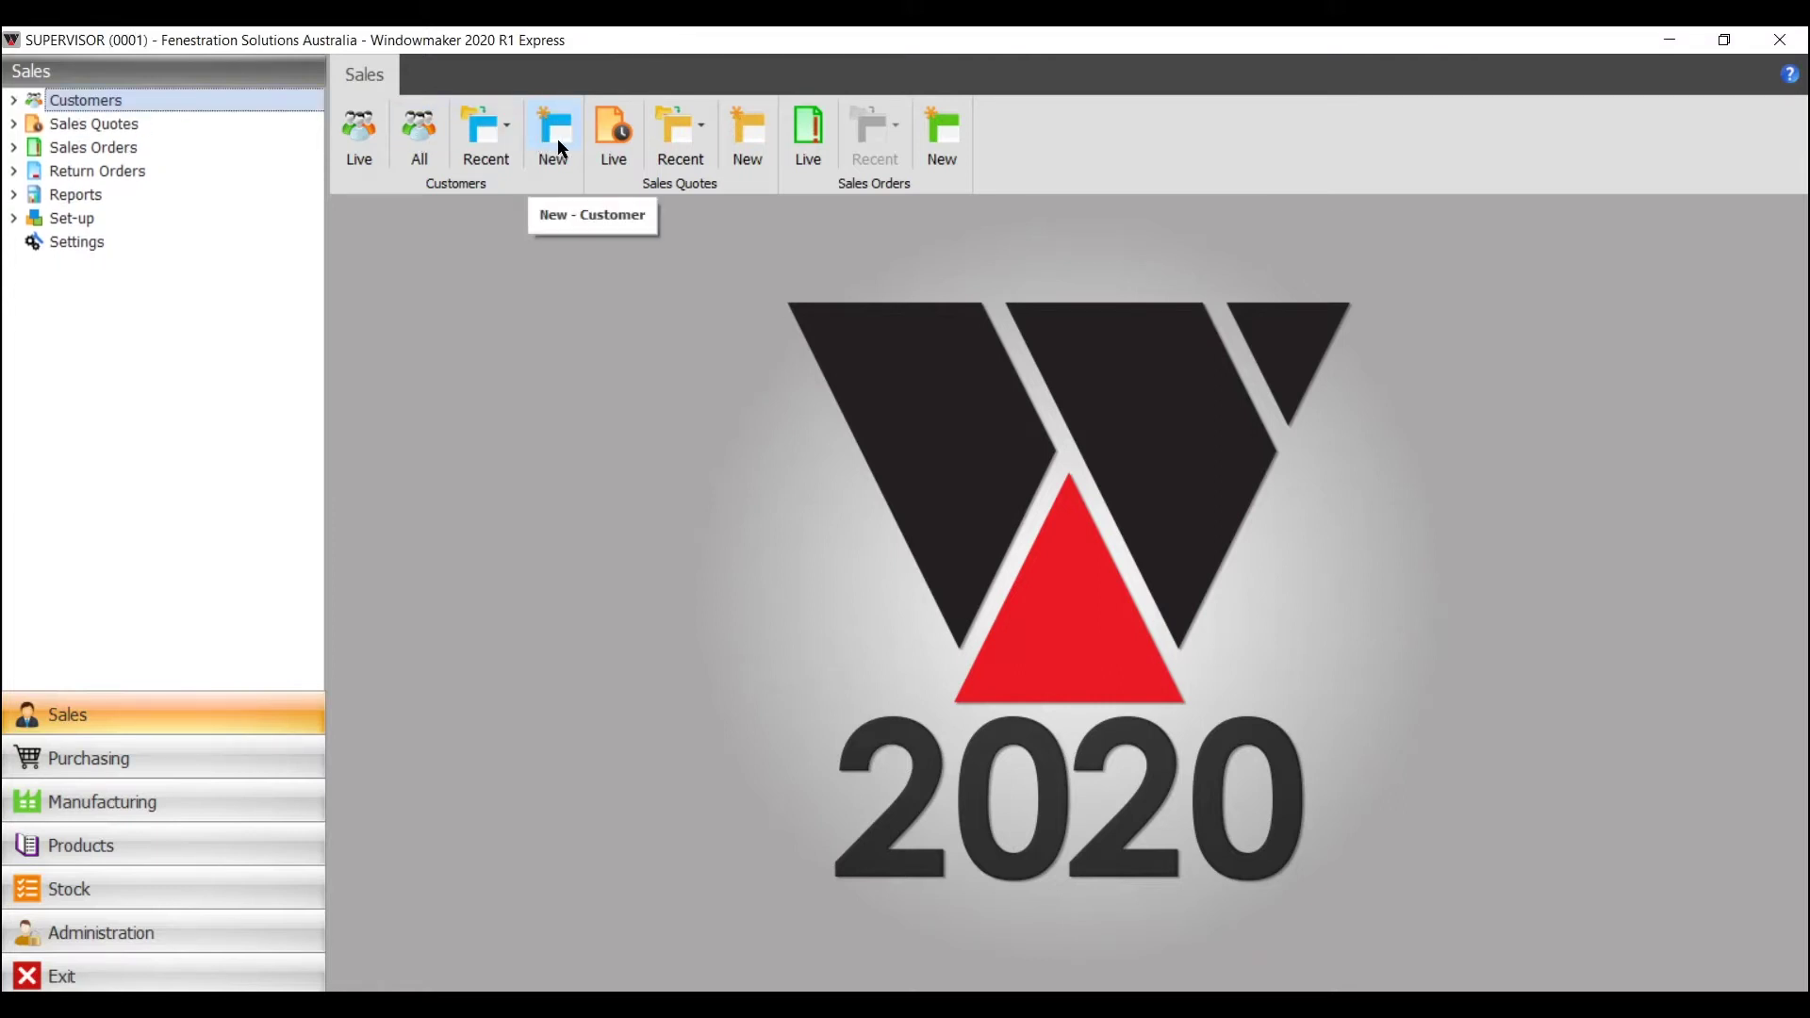
click(502, 141)
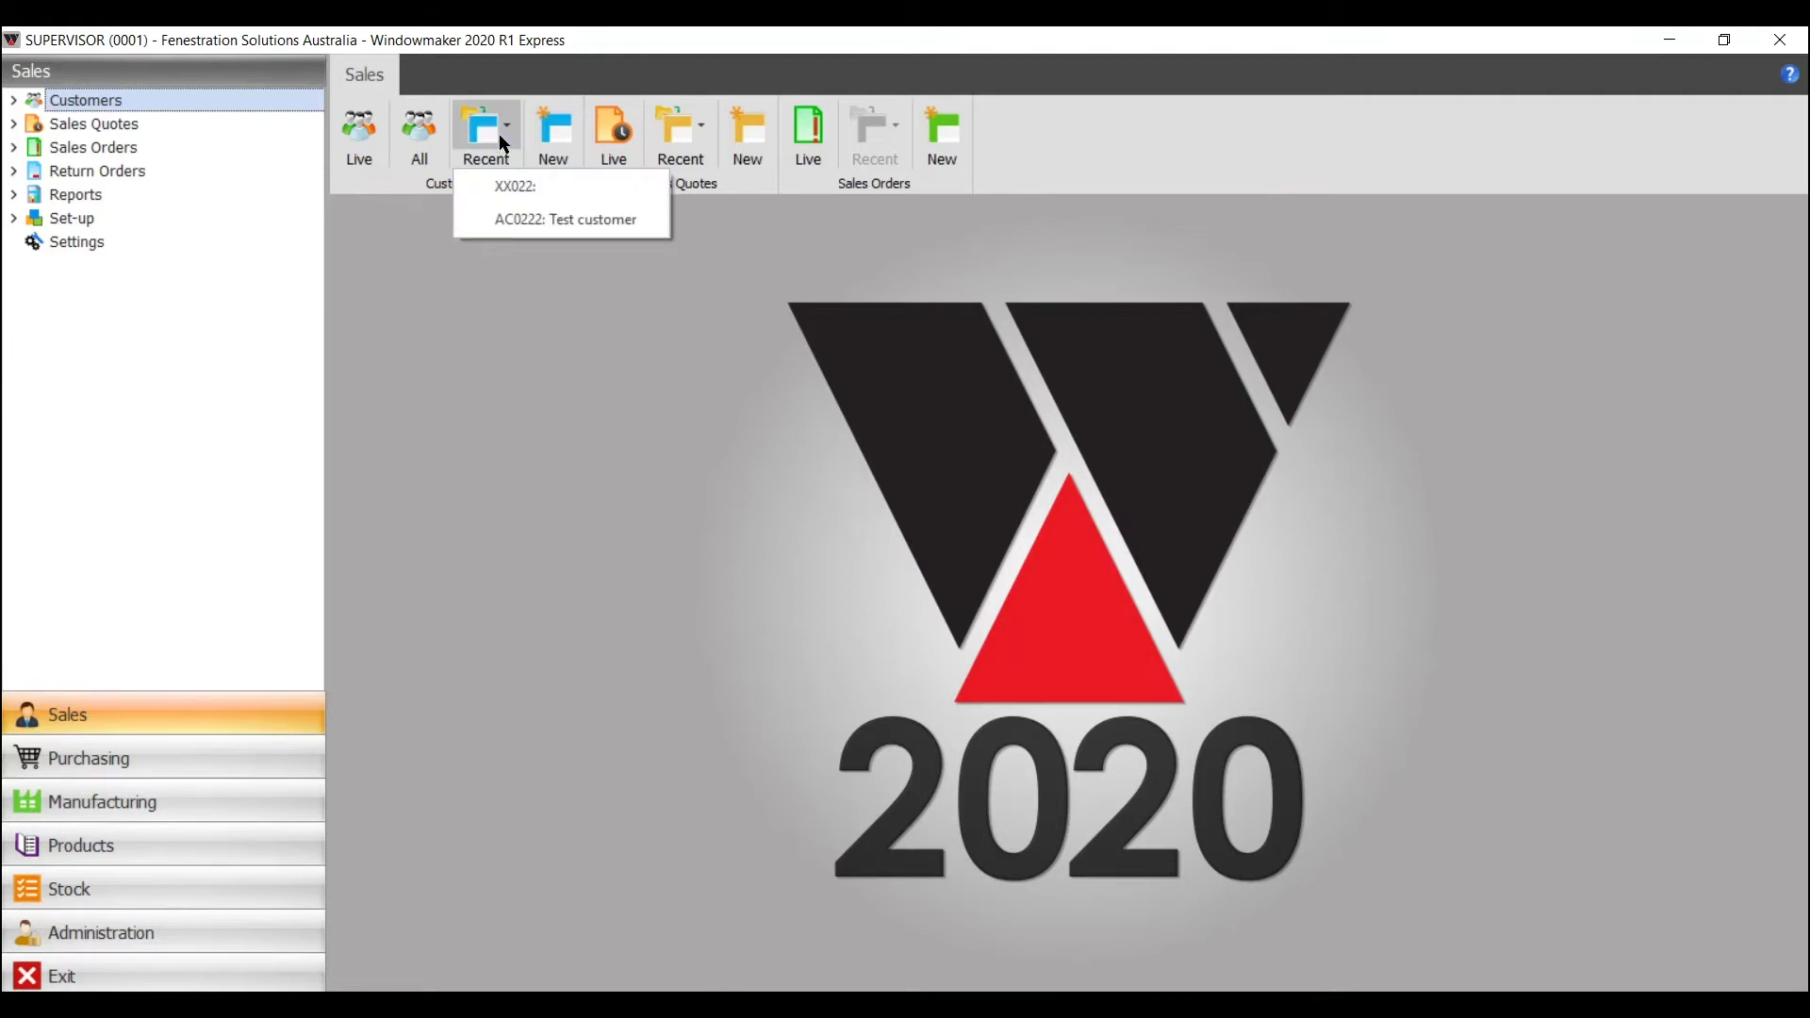
click(502, 141)
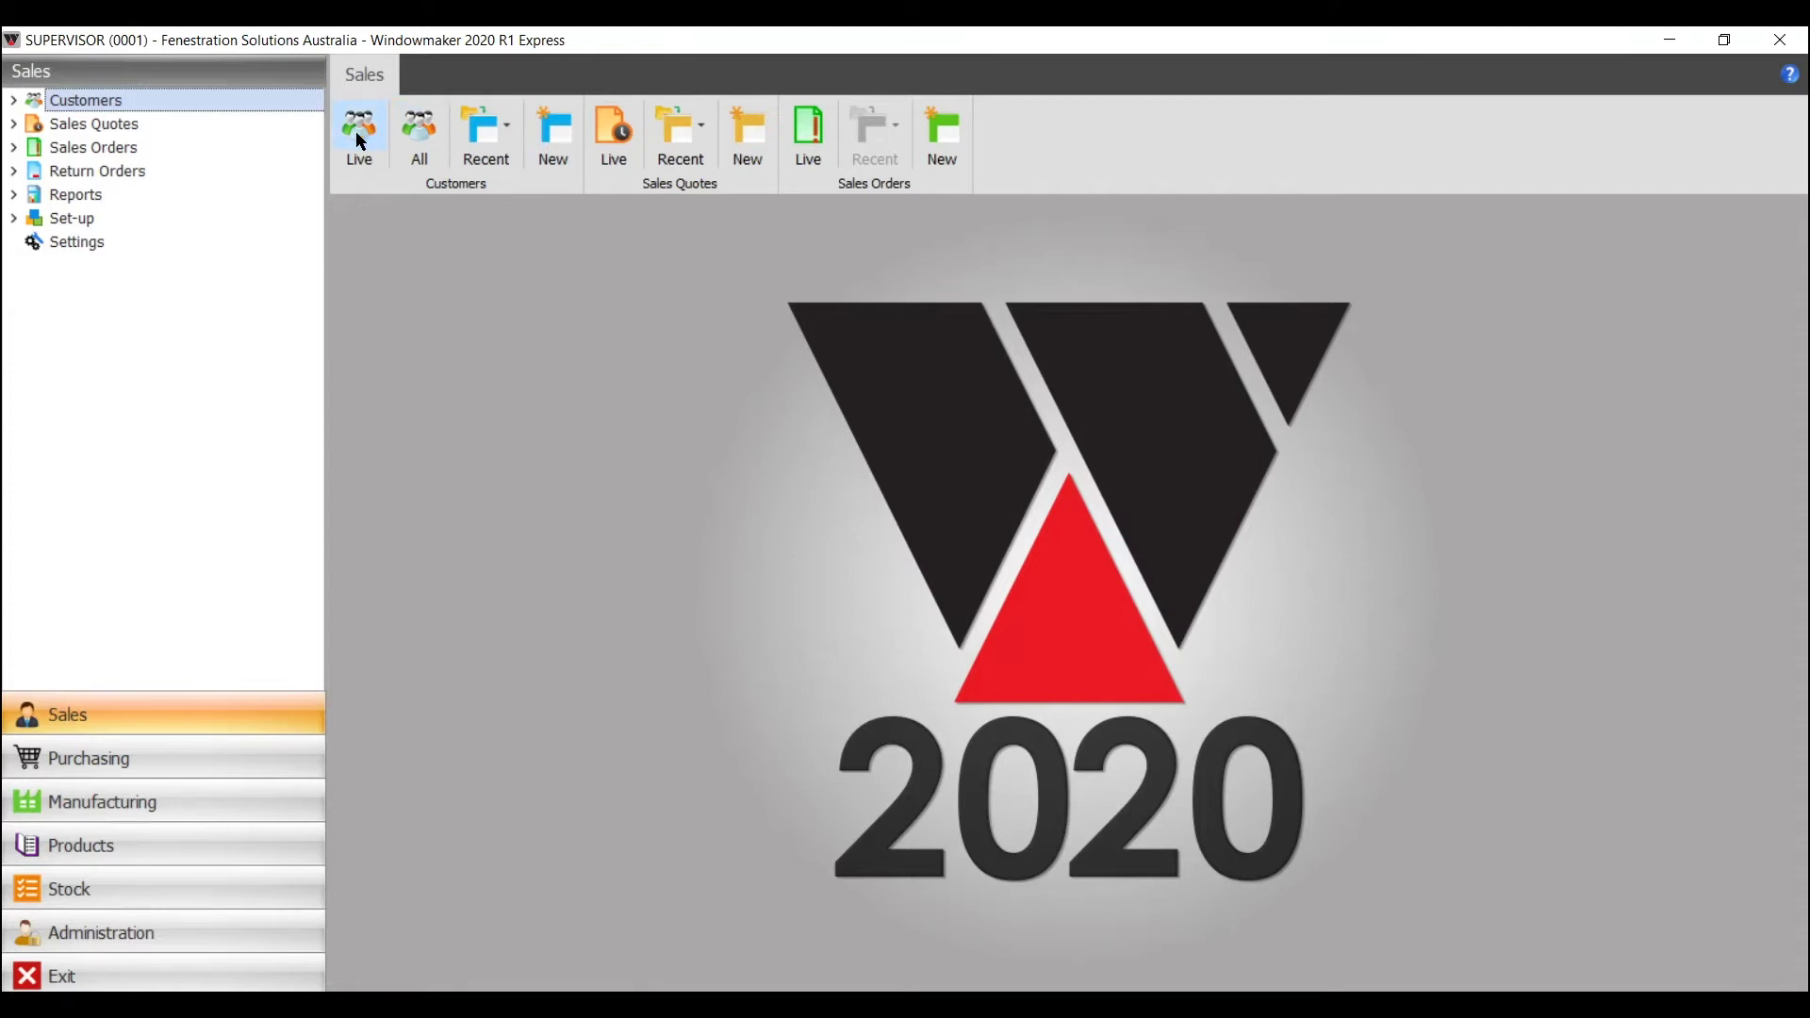
Create a new customer with its account code, customer name and street address, checking its delivery details
click(556, 140)
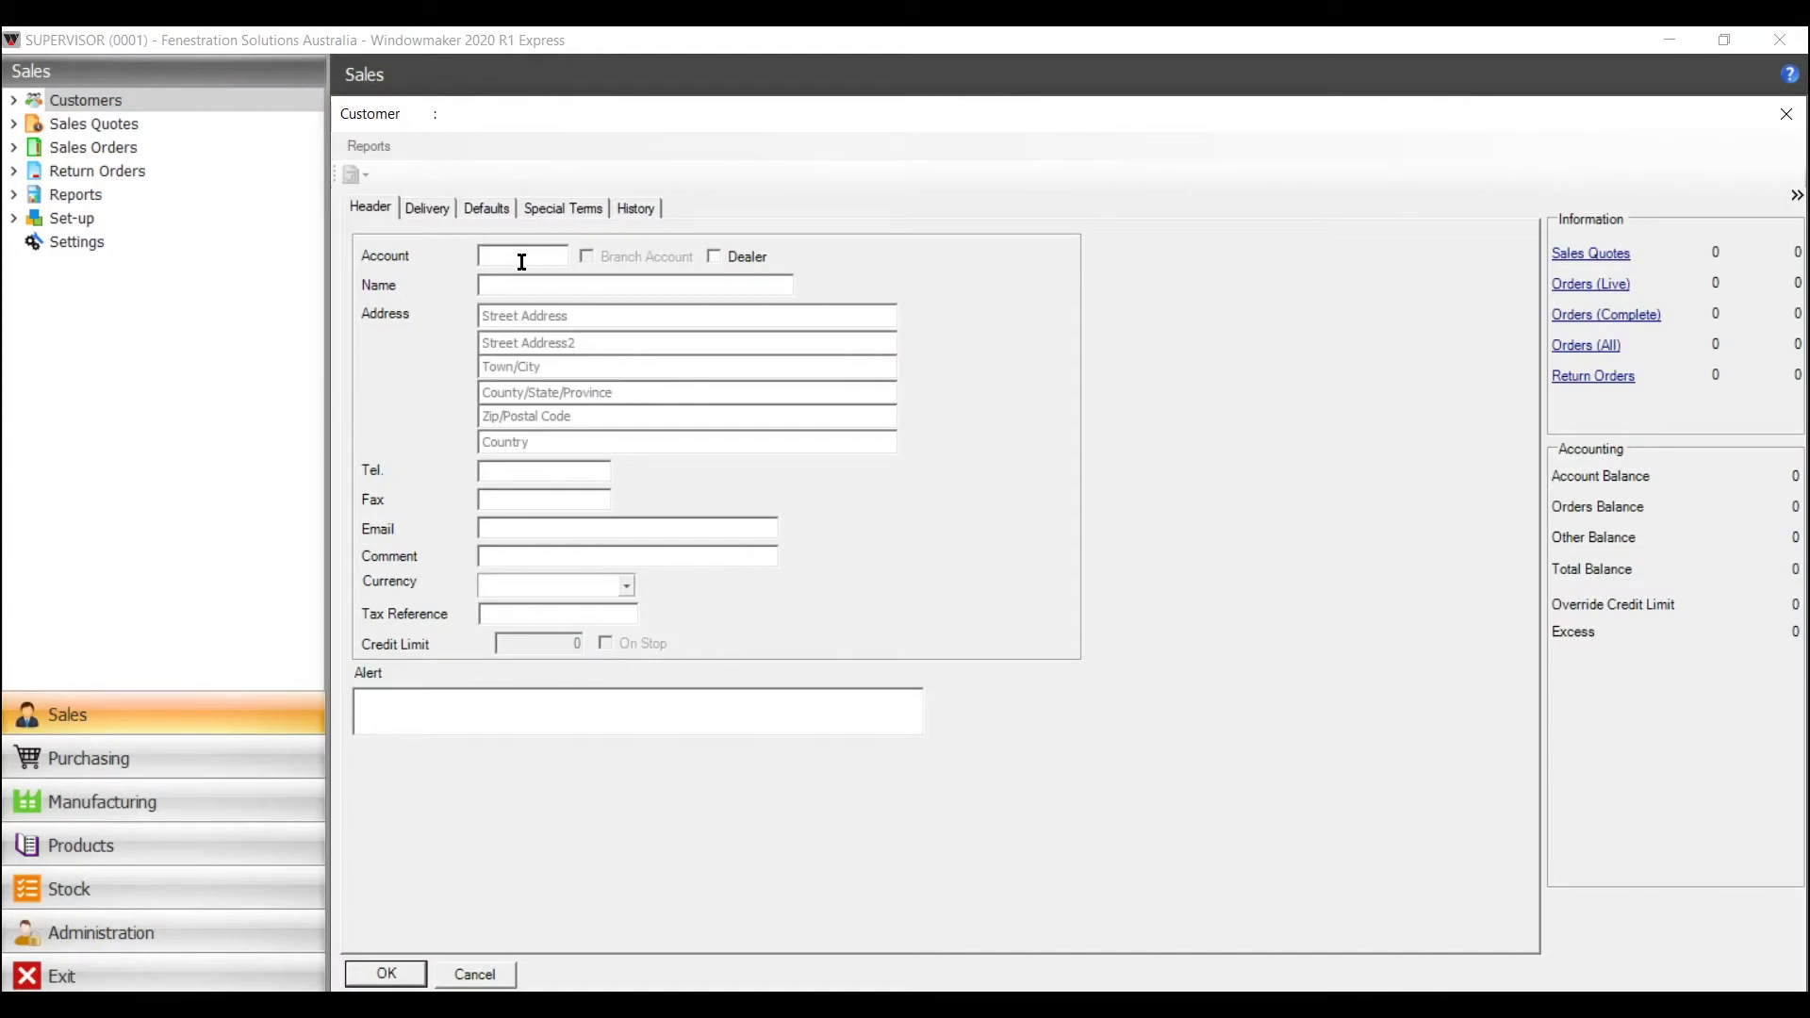
text(AC09)
key(Tab)
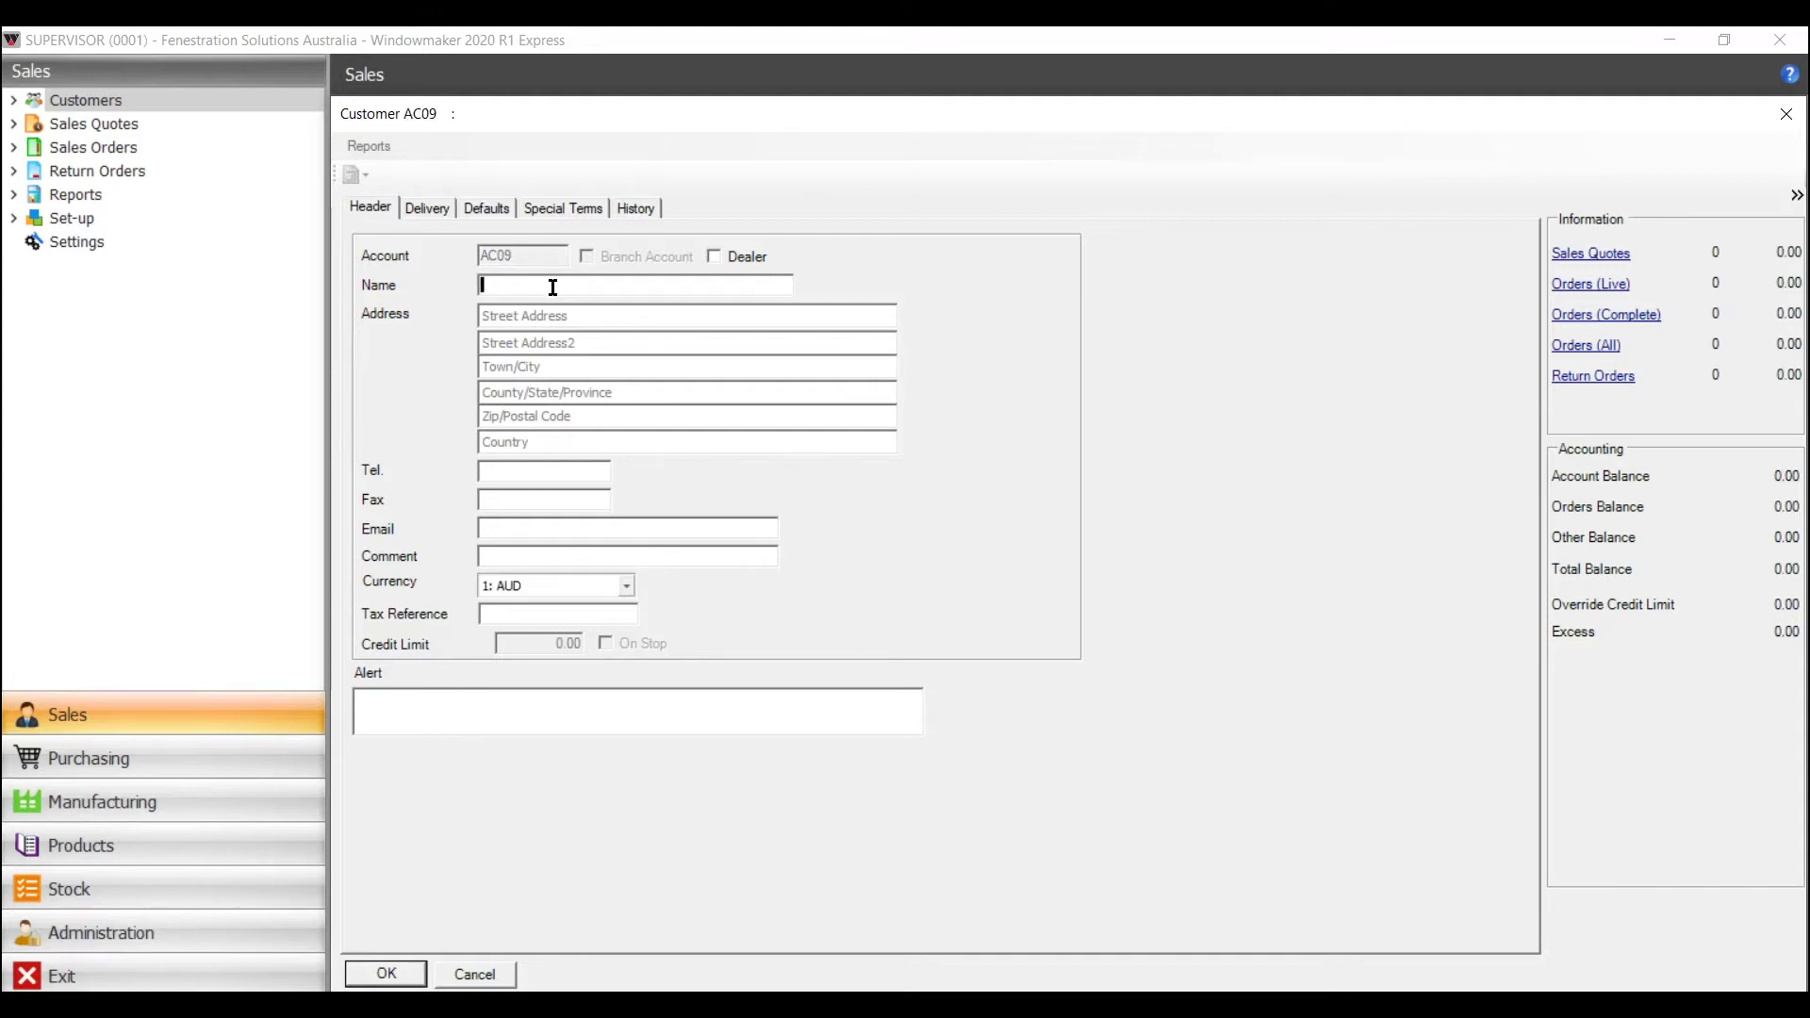
text(Mr Customer)
key(Tab)
text(123 Main St)
click(437, 208)
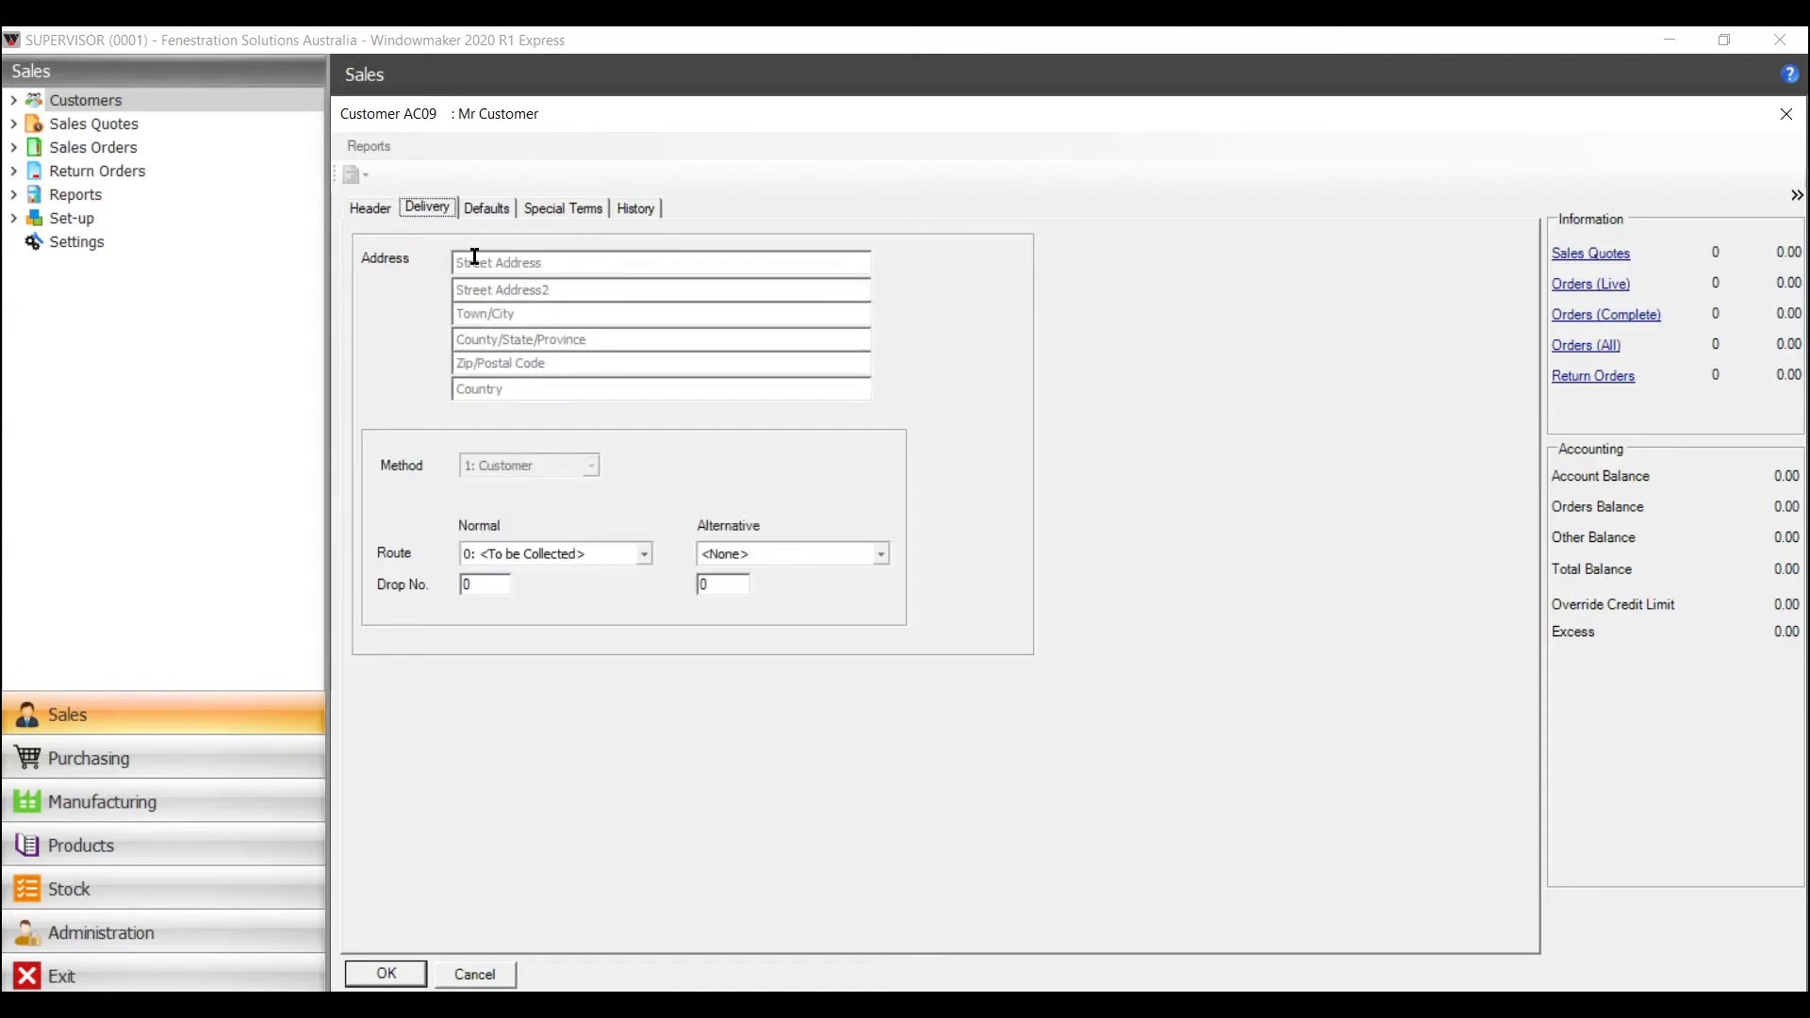
click(373, 208)
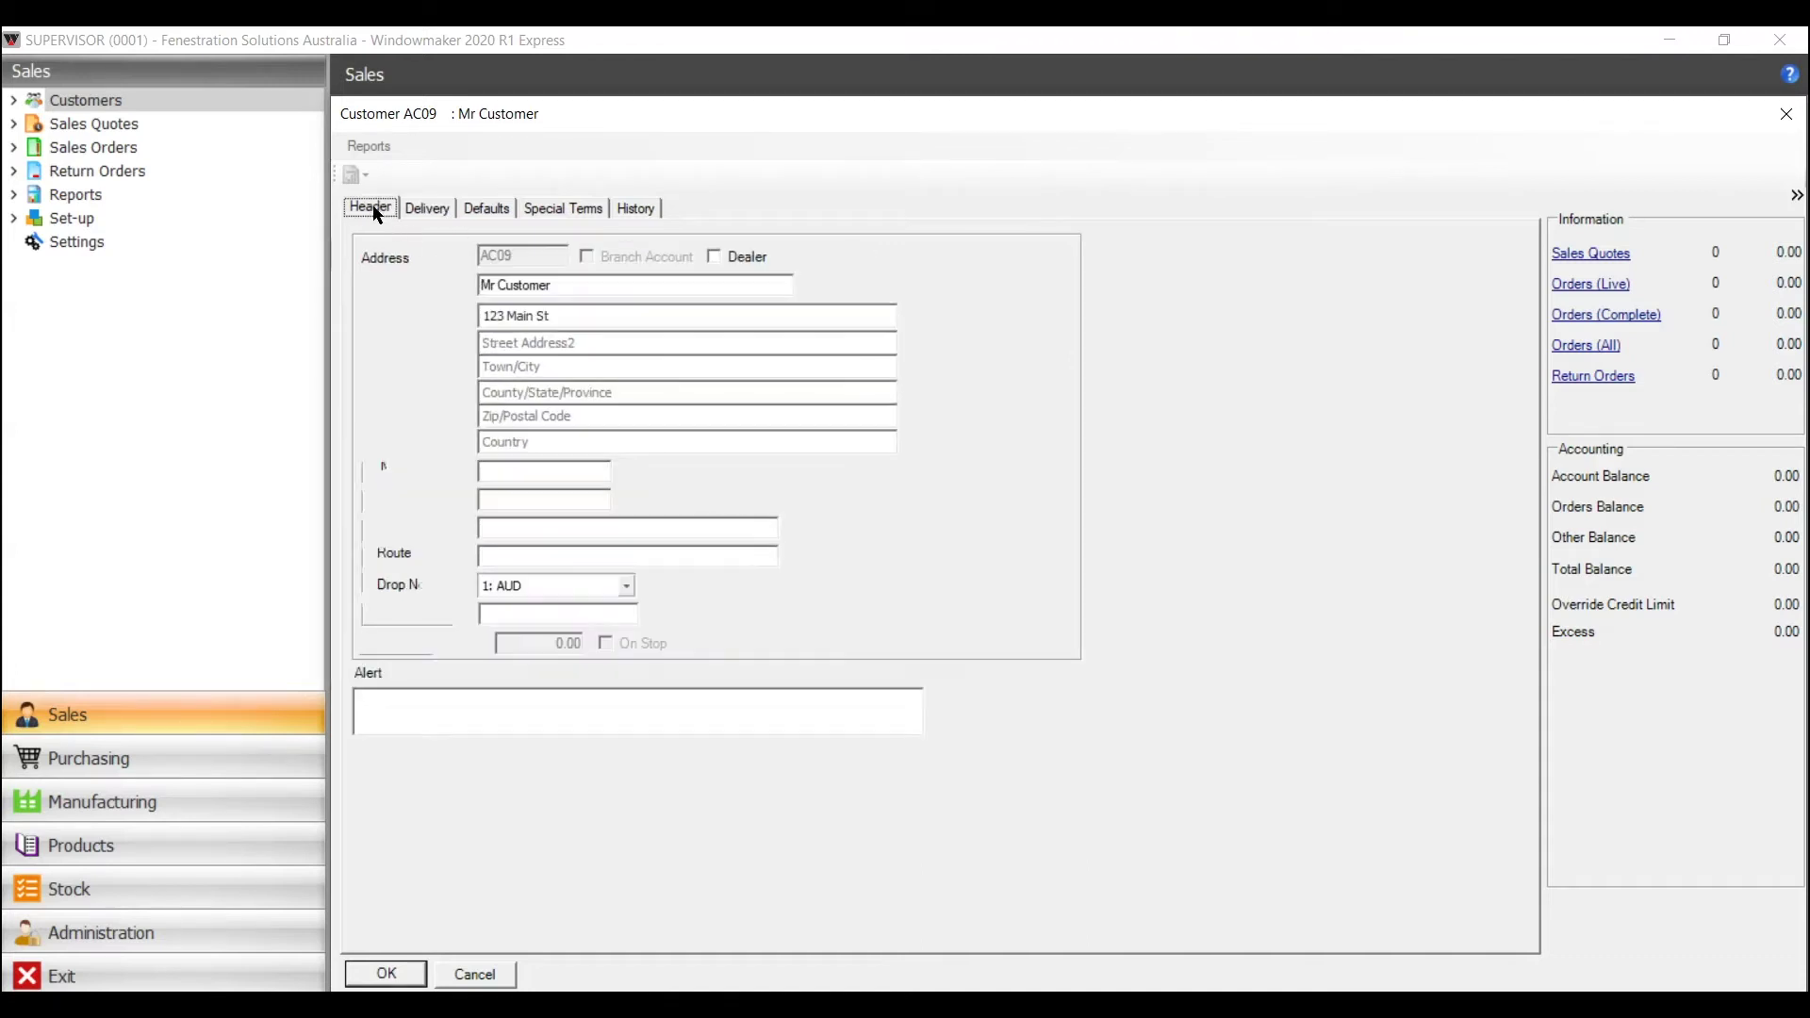
Set order defaults to Retail, Local area, SUPERVISOR as owner and responsible, and Advertising source
click(418, 211)
click(482, 208)
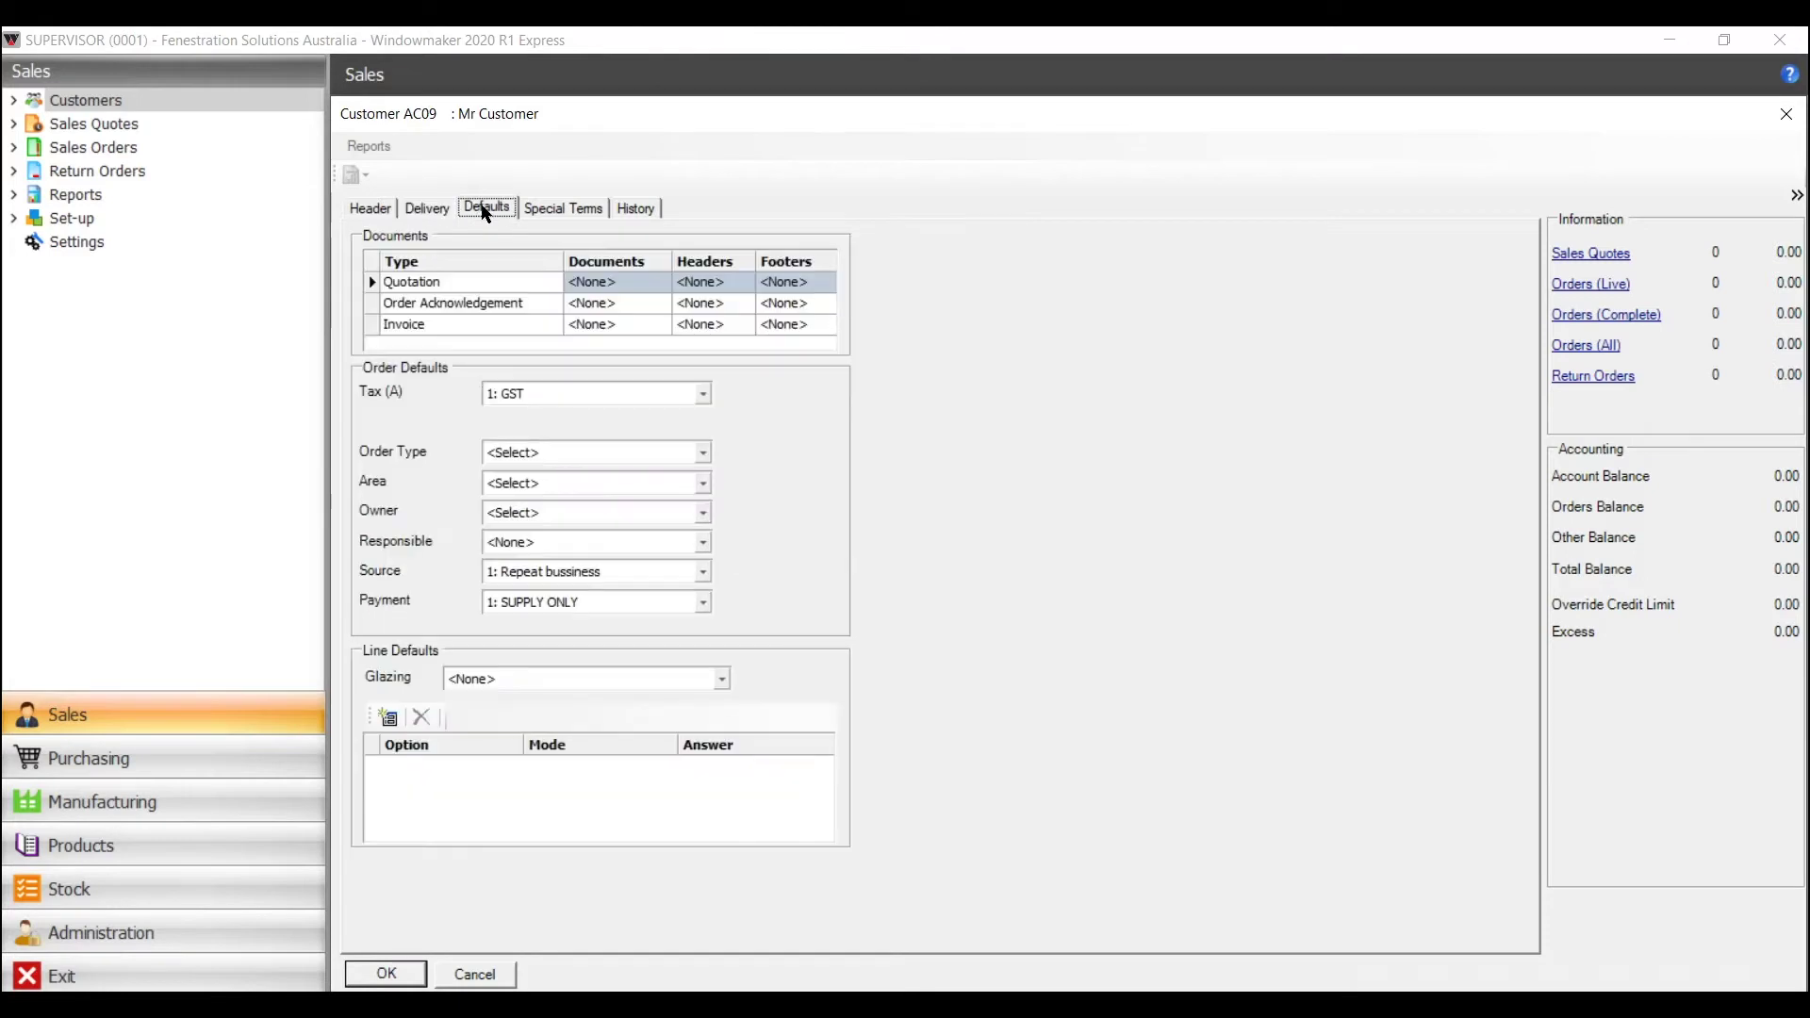
click(705, 456)
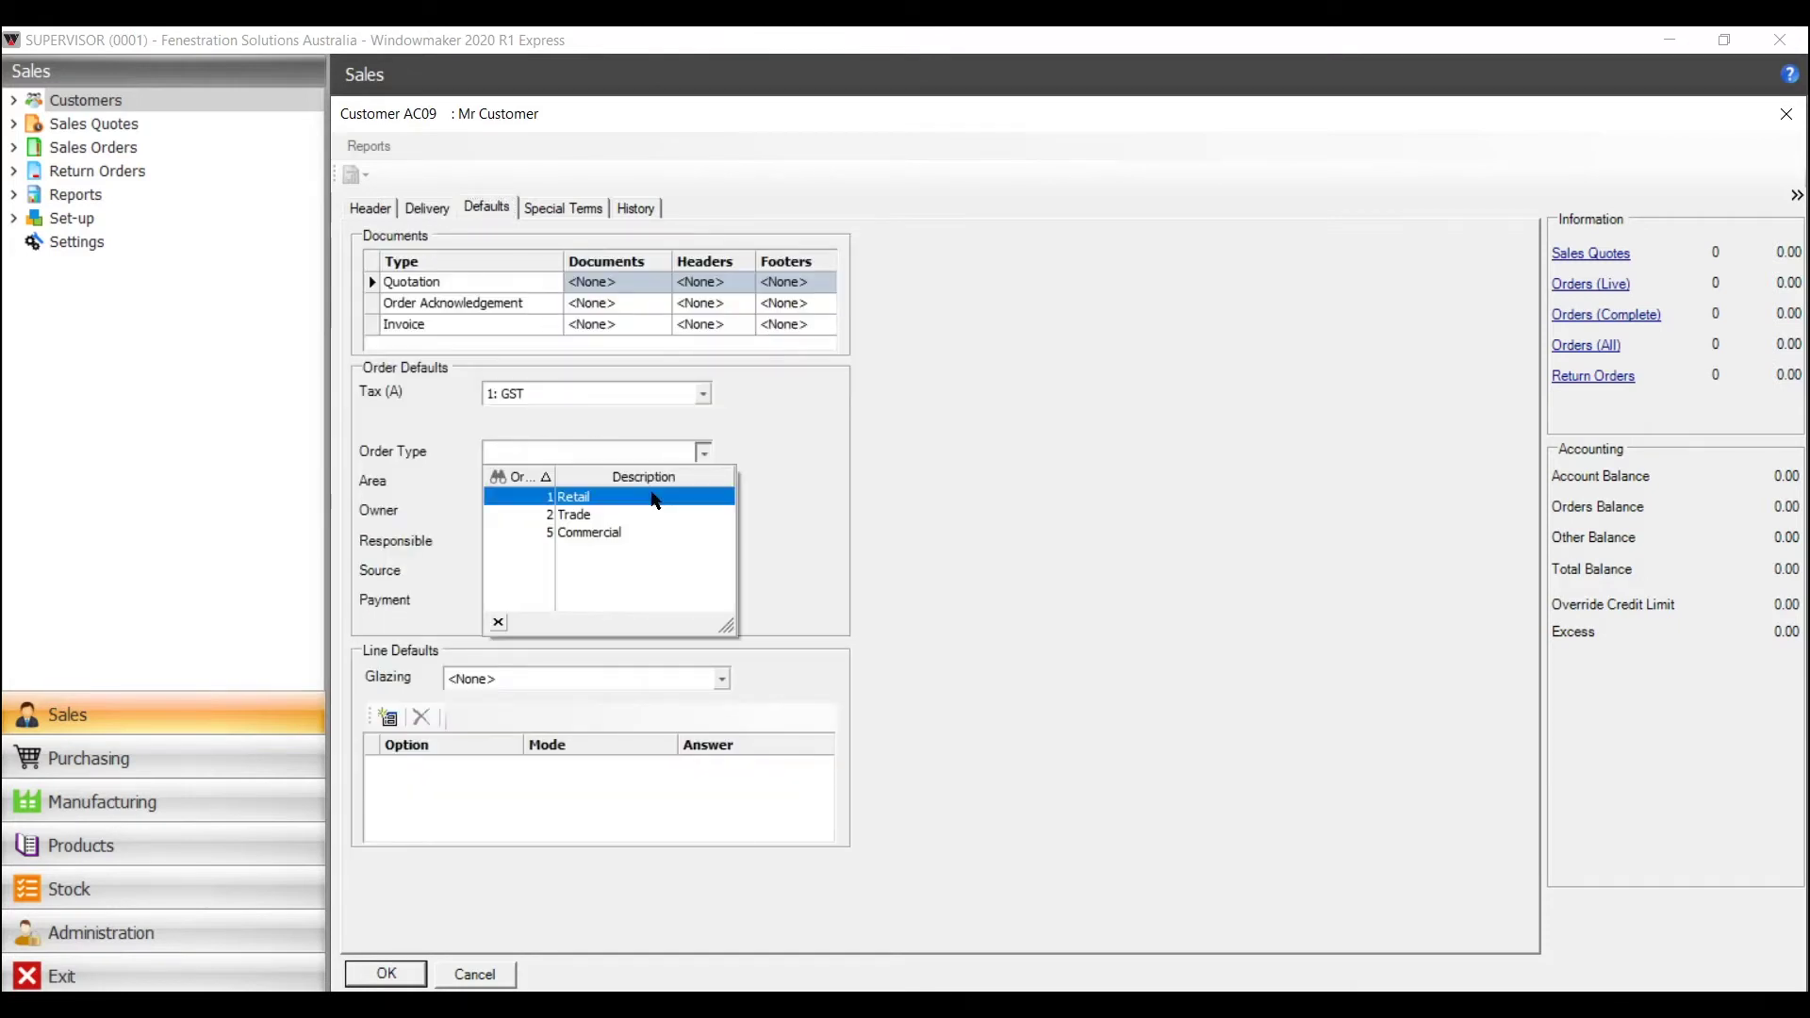
click(657, 498)
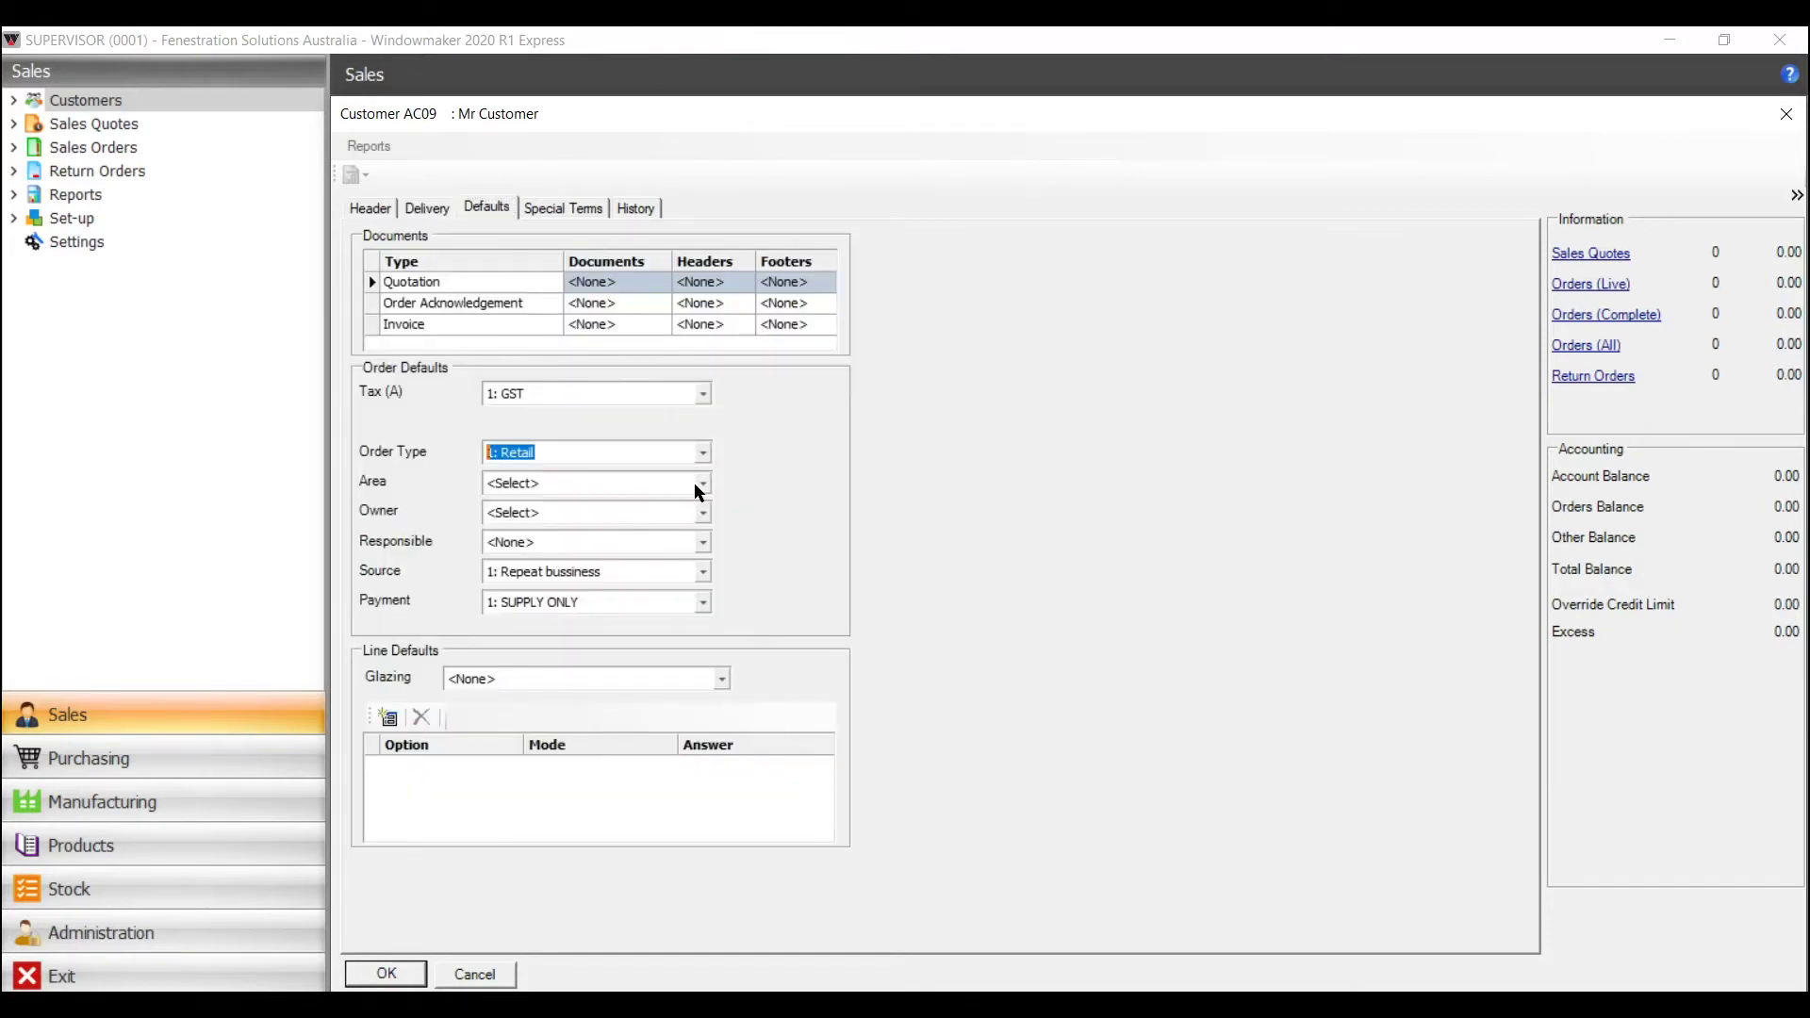
click(703, 484)
click(654, 521)
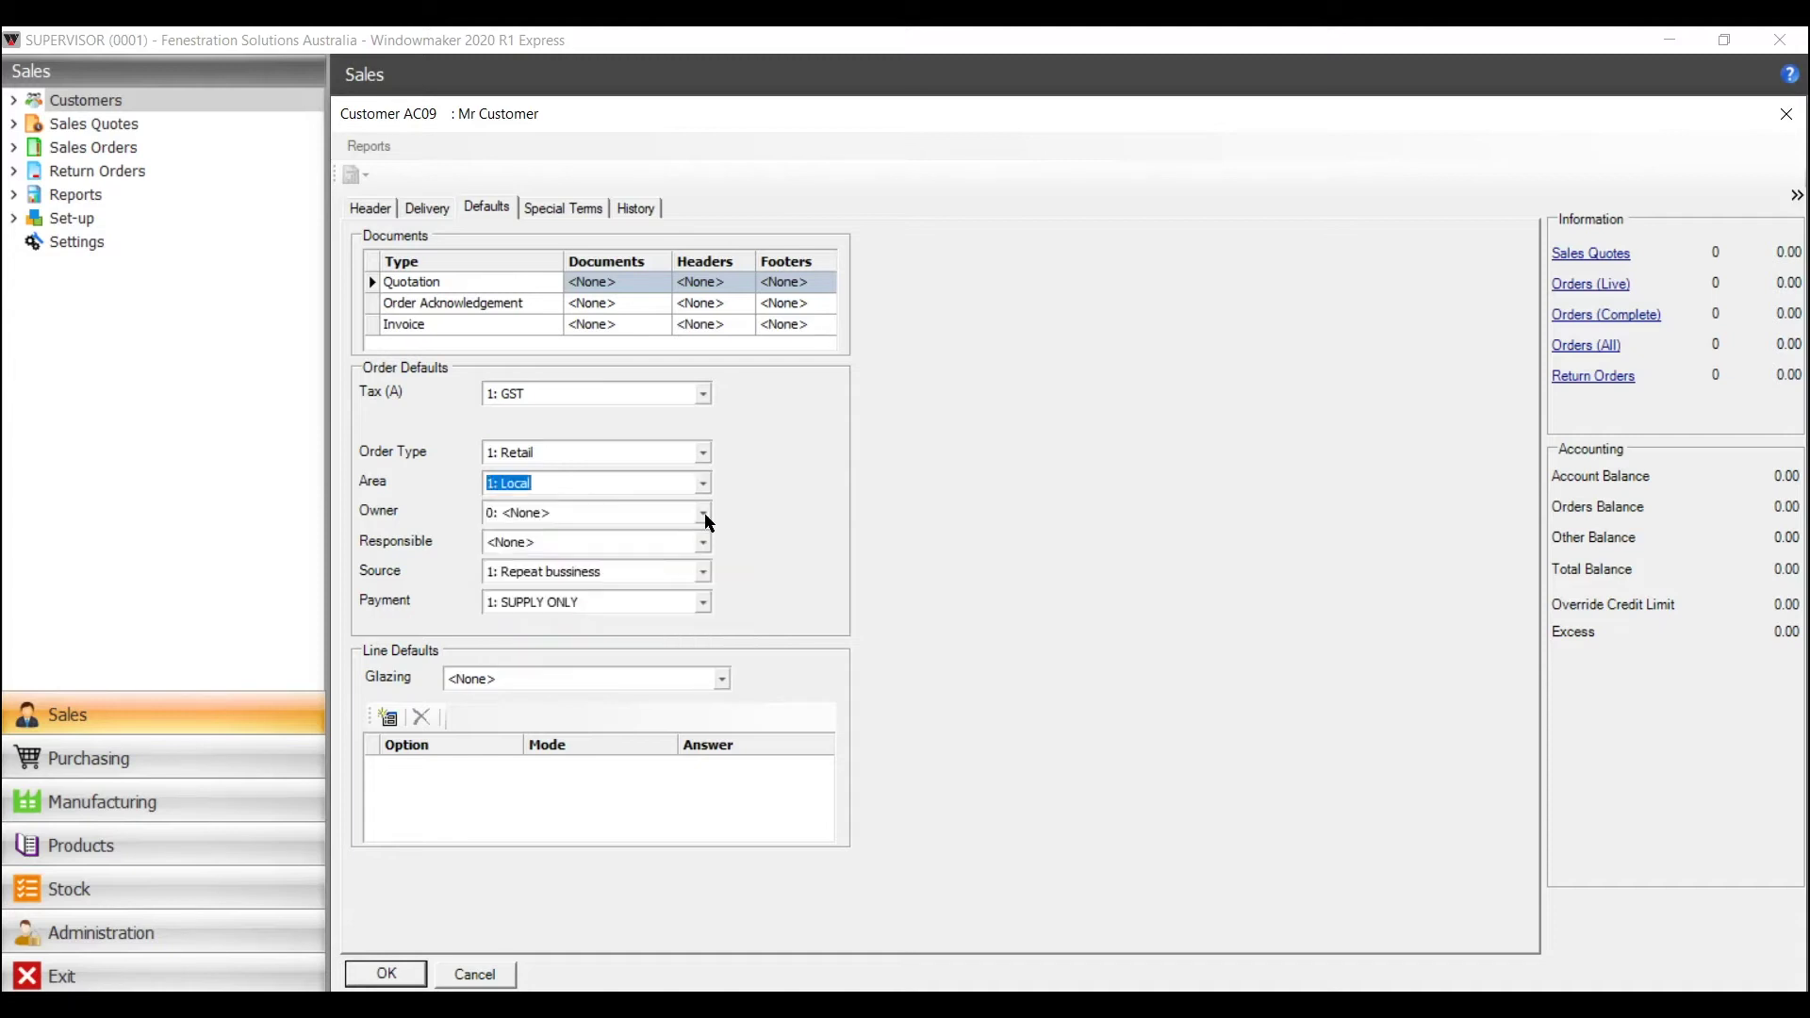
click(705, 514)
click(706, 565)
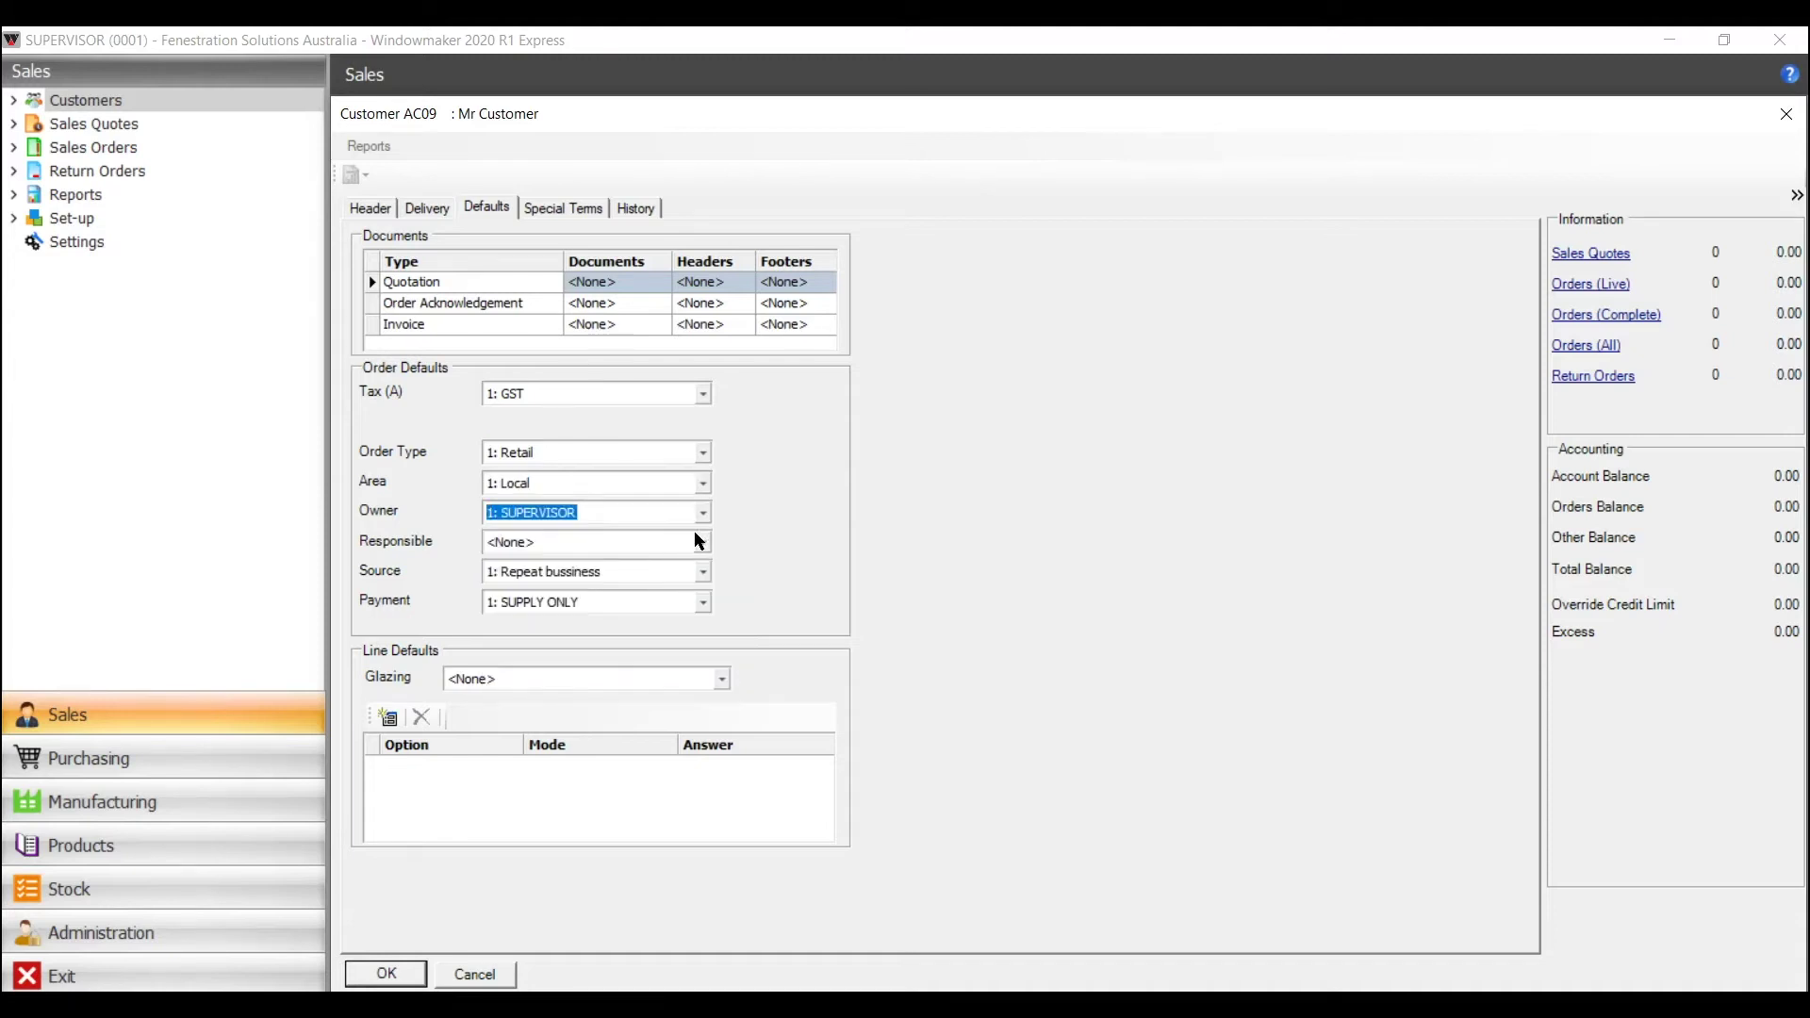
click(699, 537)
click(697, 582)
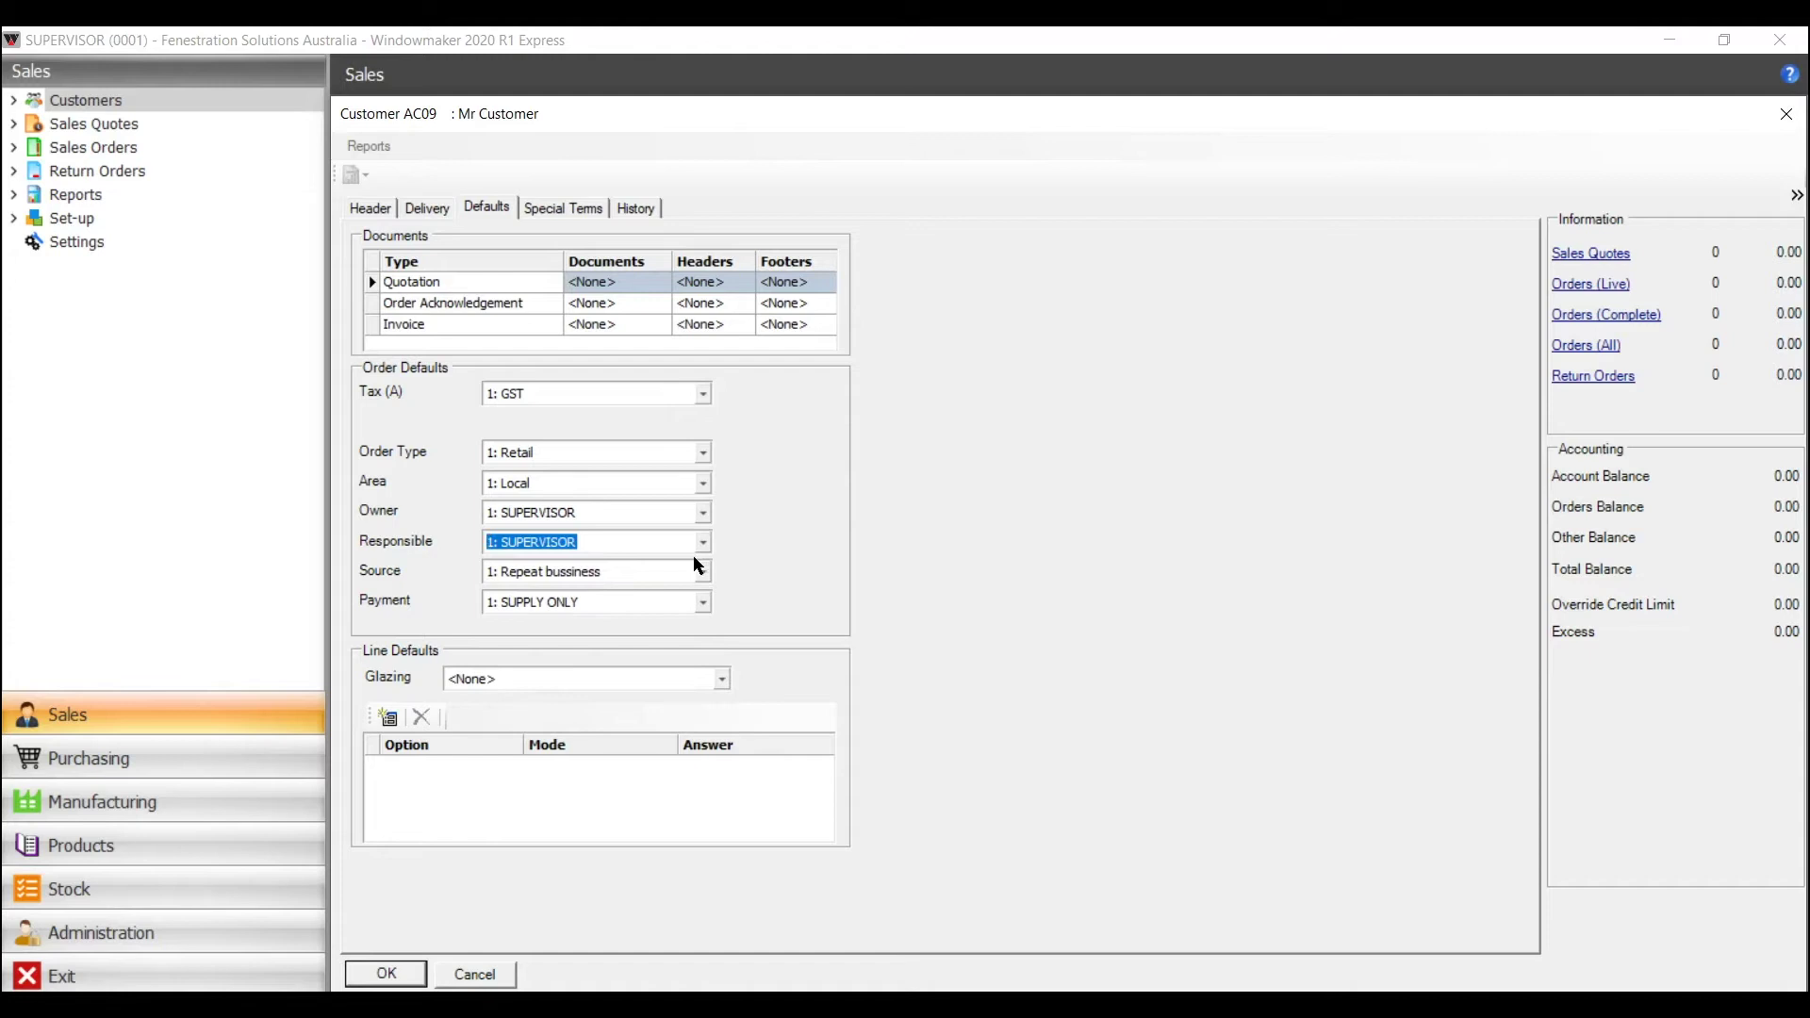
click(704, 572)
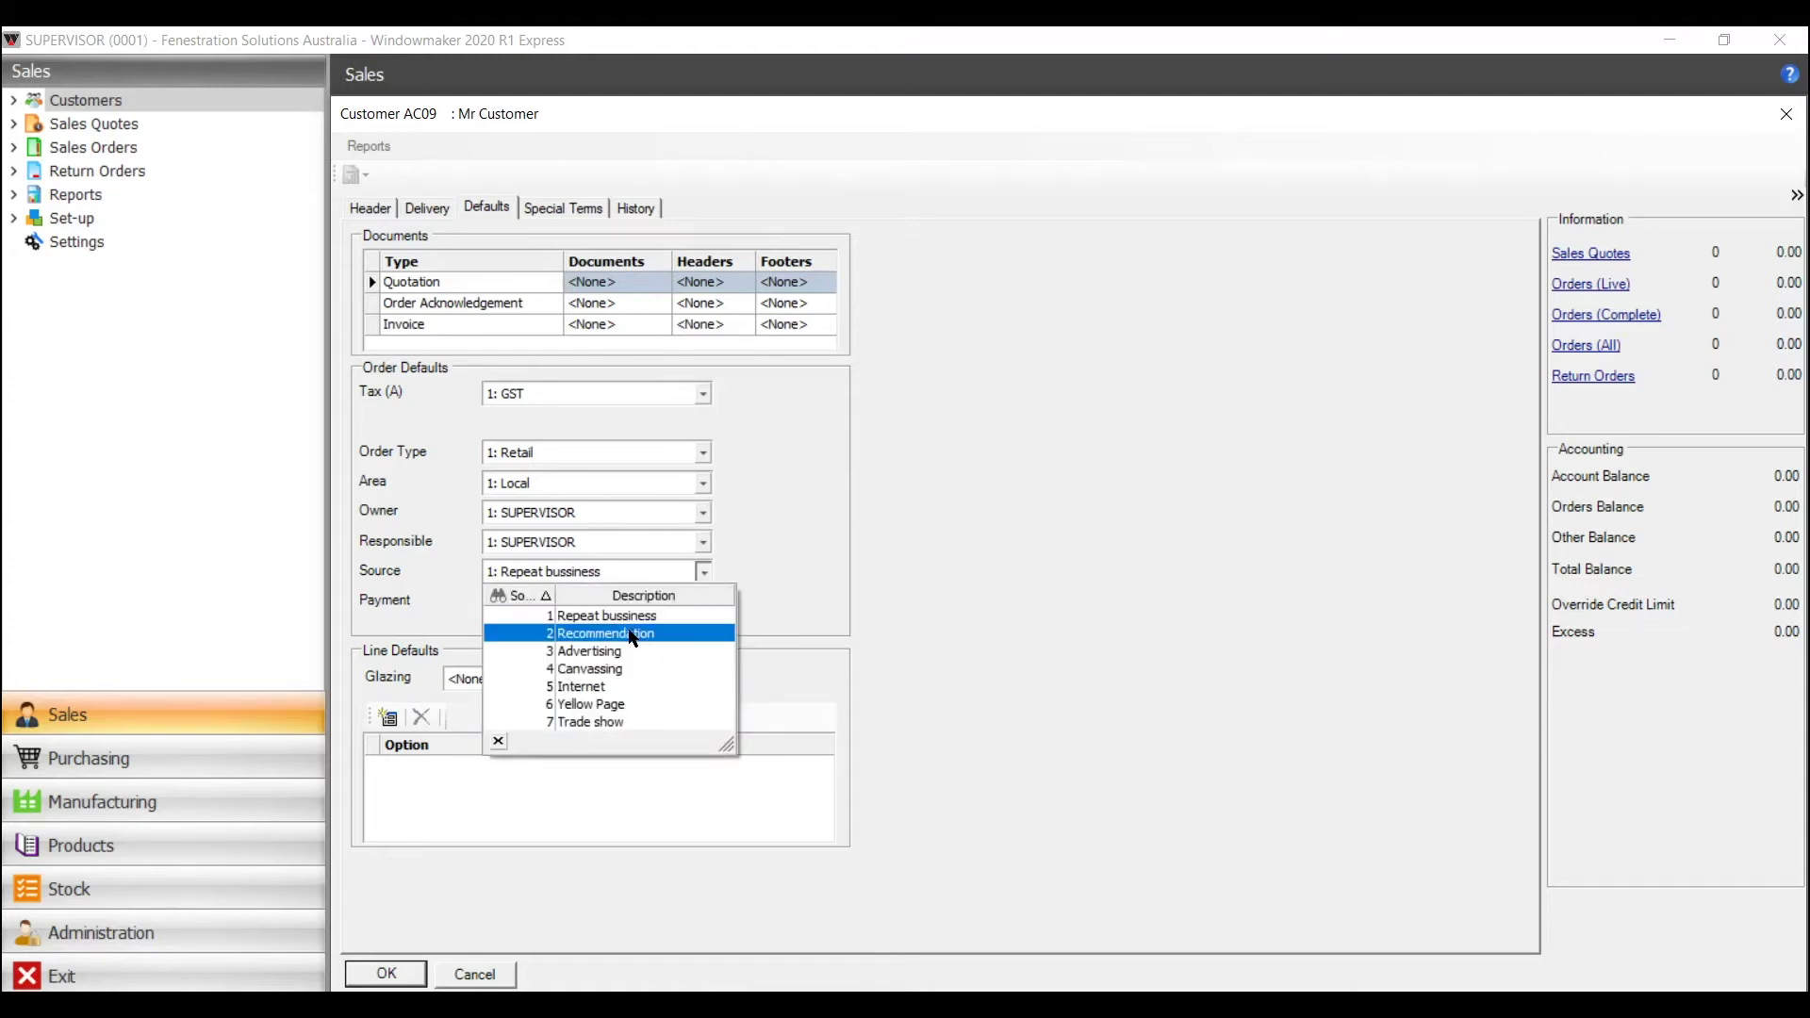
click(603, 651)
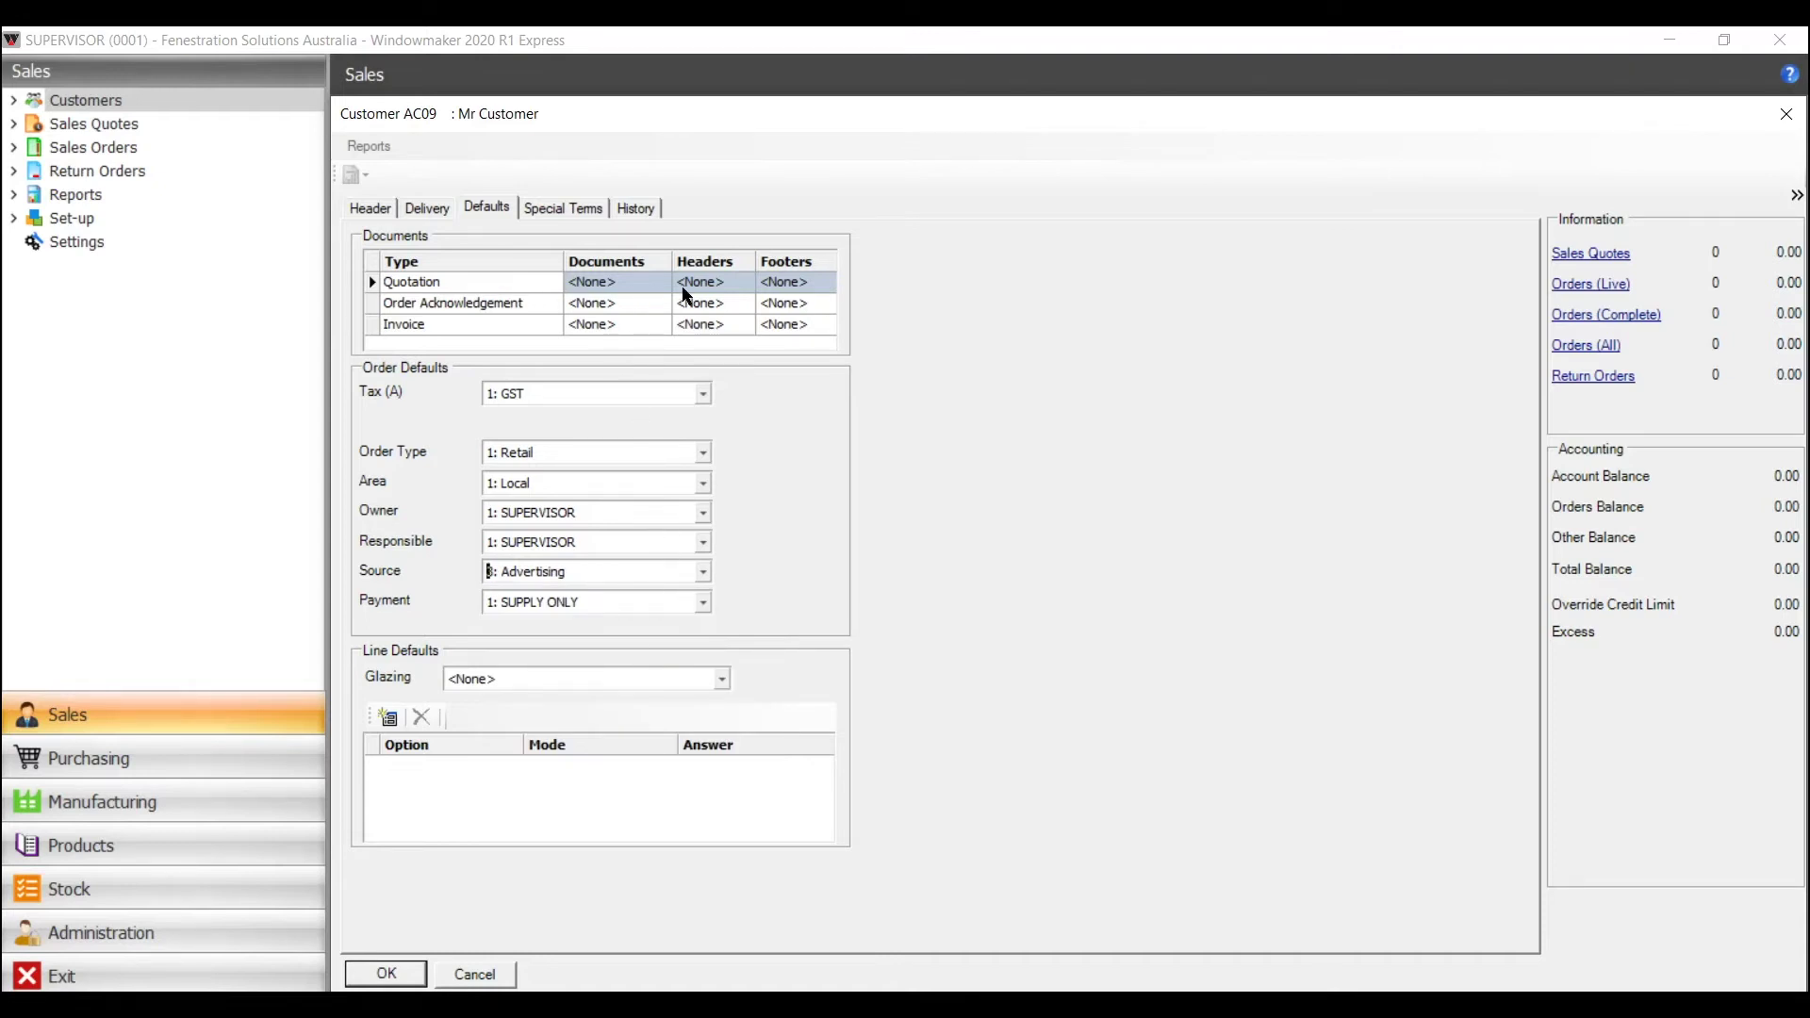
Use Contract Header and Domestic Footer on quotations, review special terms, and save the customer
click(712, 285)
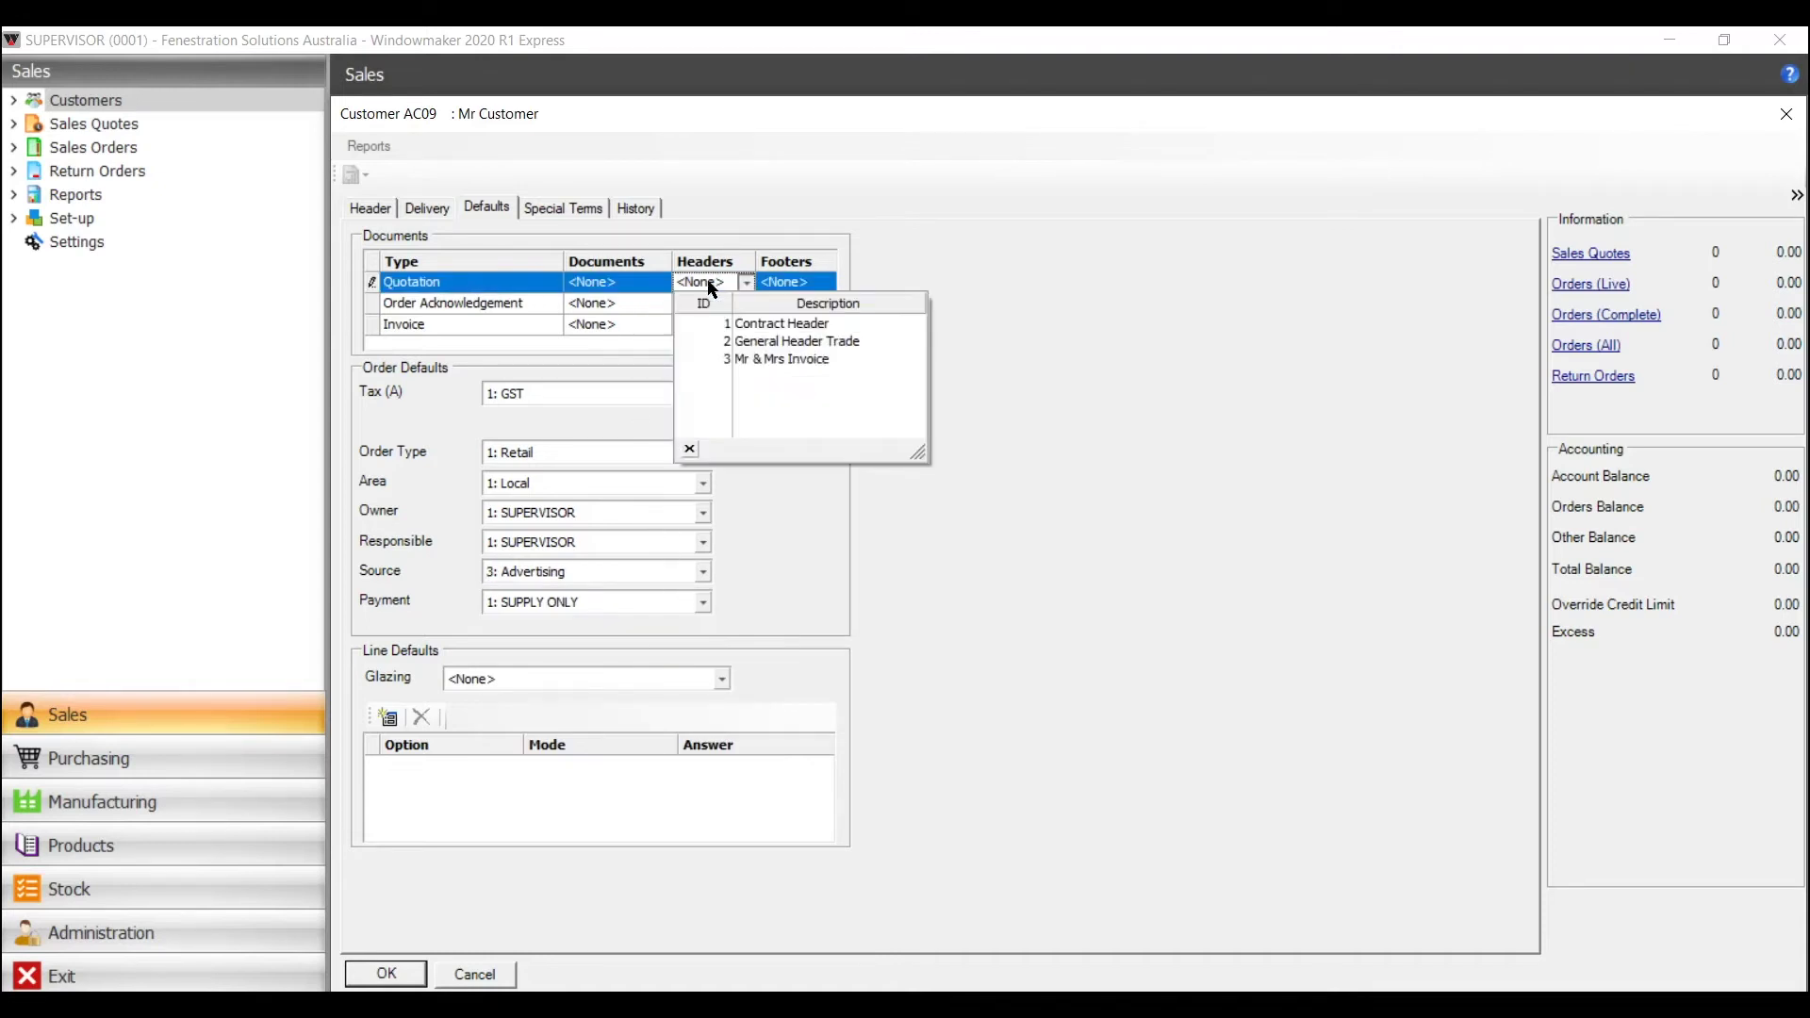
click(764, 332)
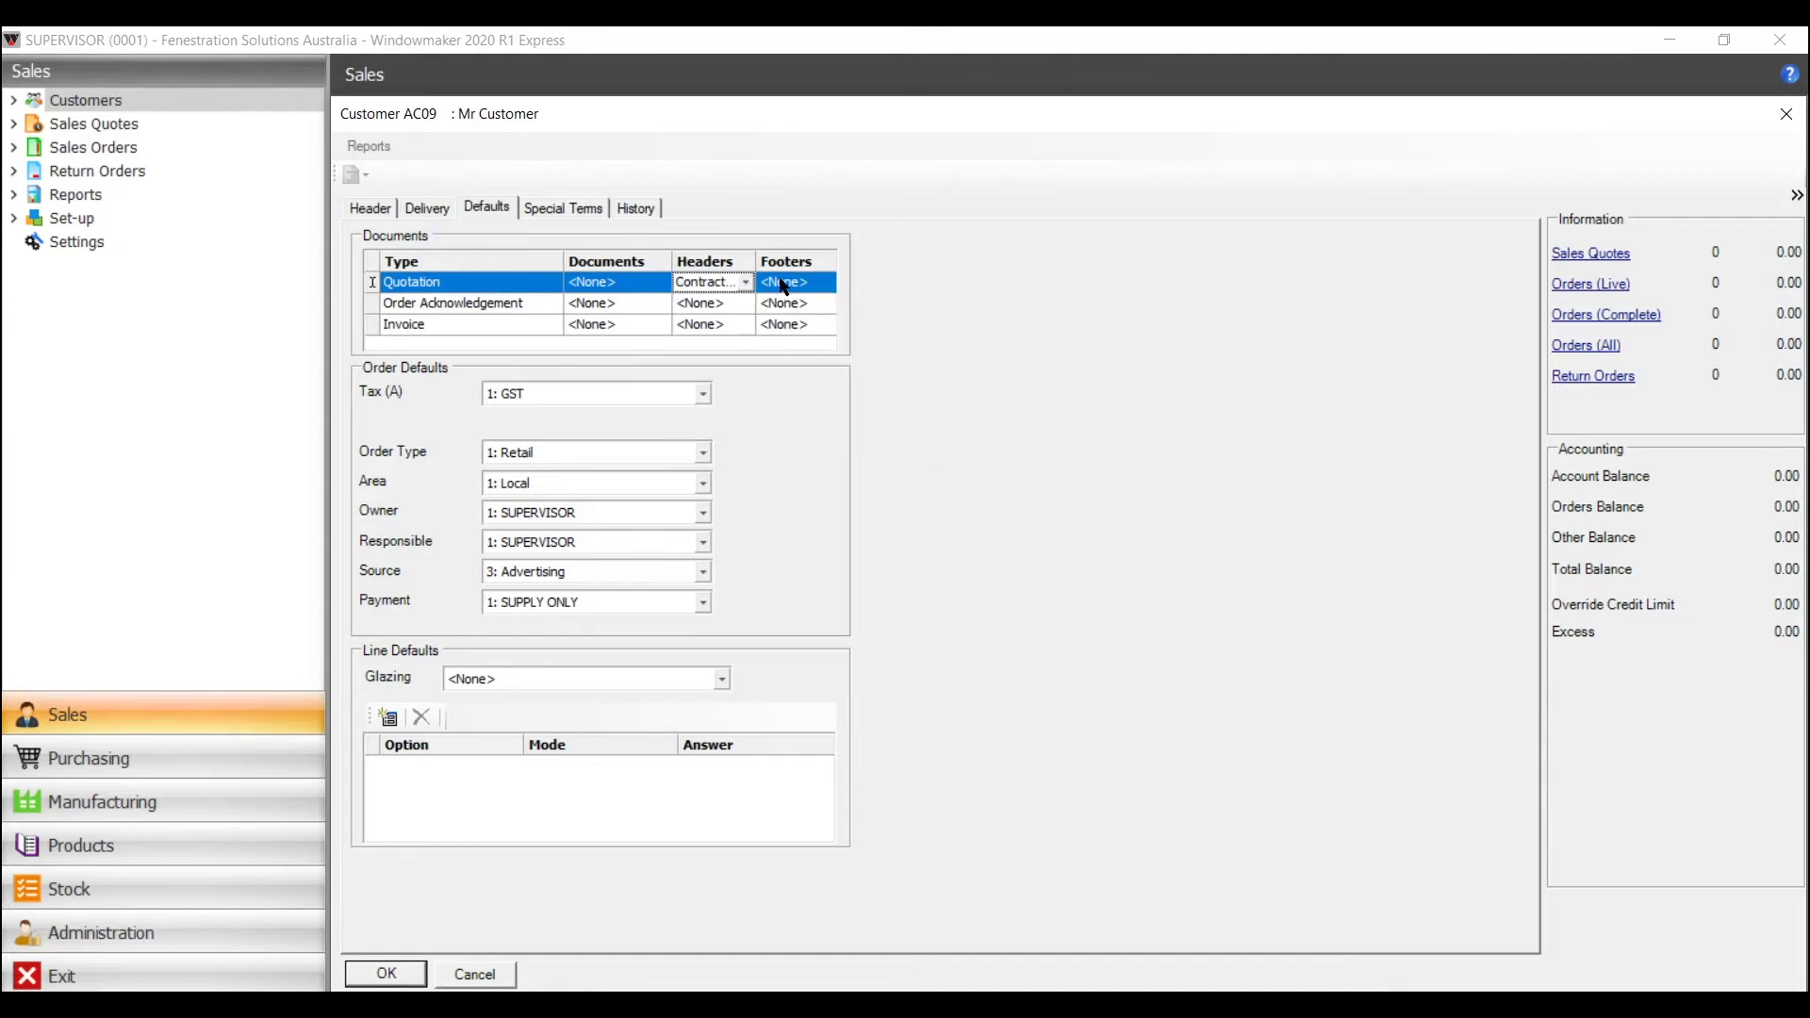
click(782, 282)
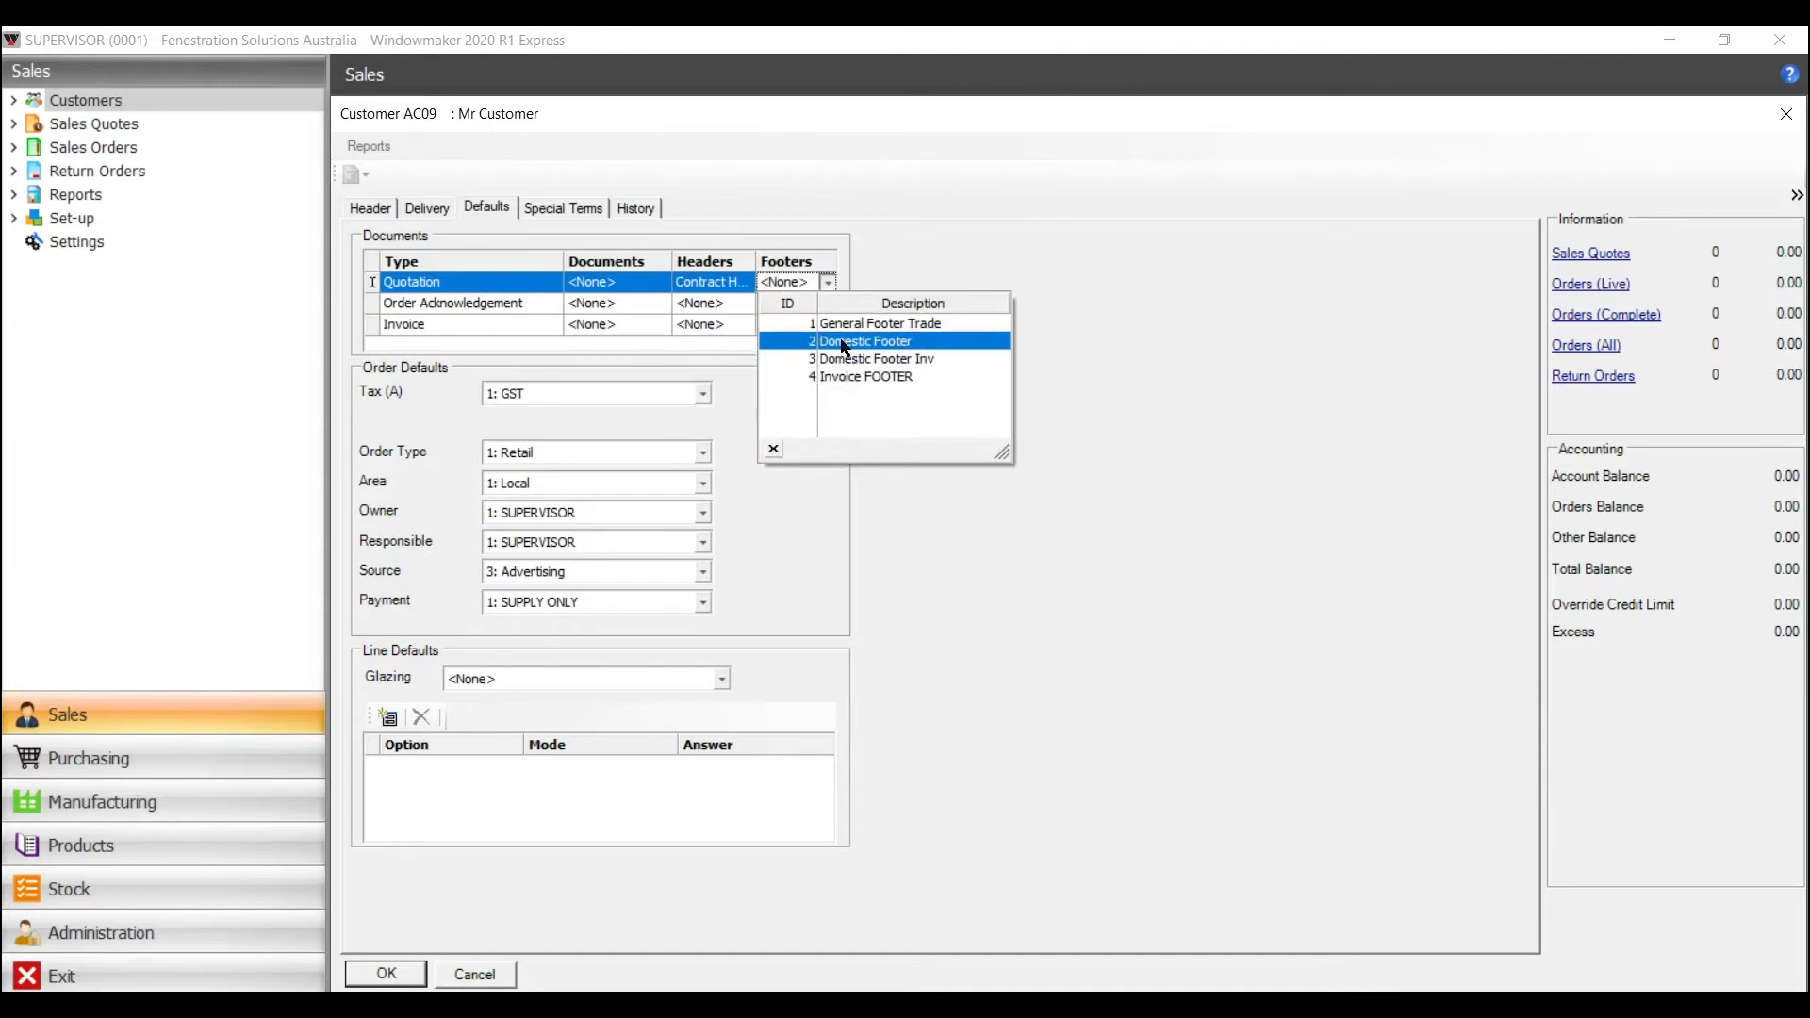
click(830, 341)
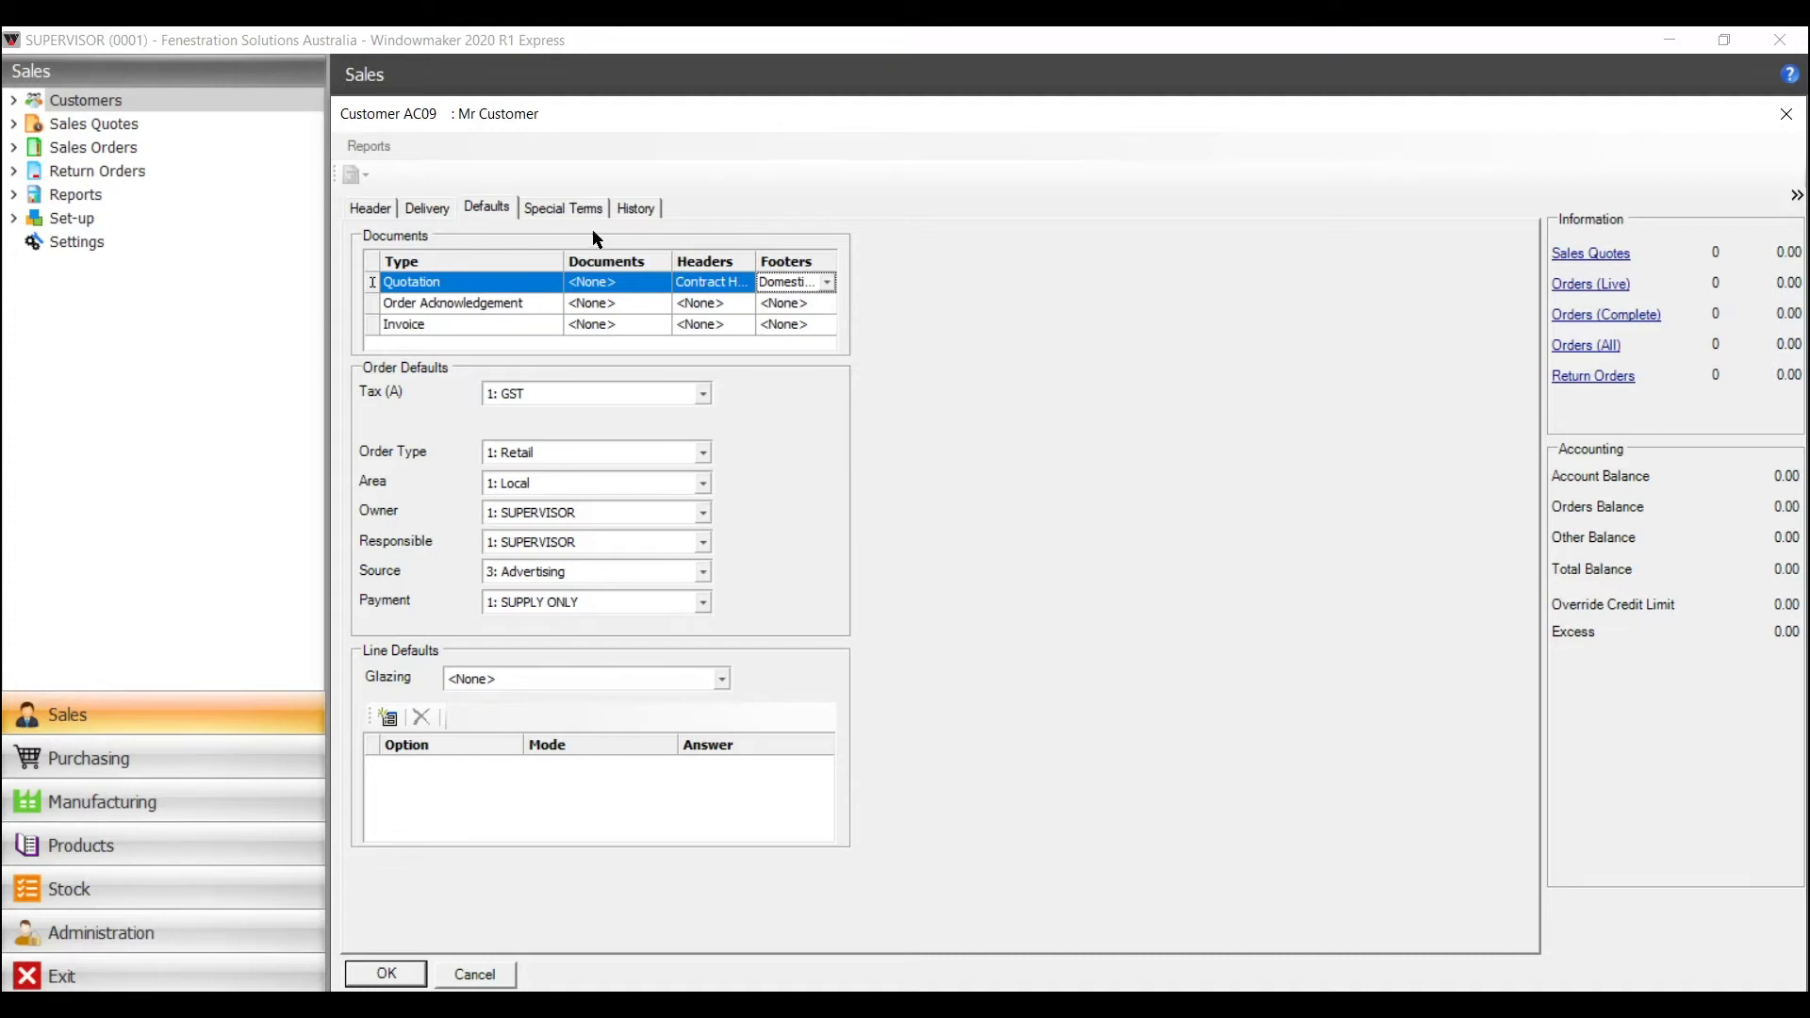
click(558, 213)
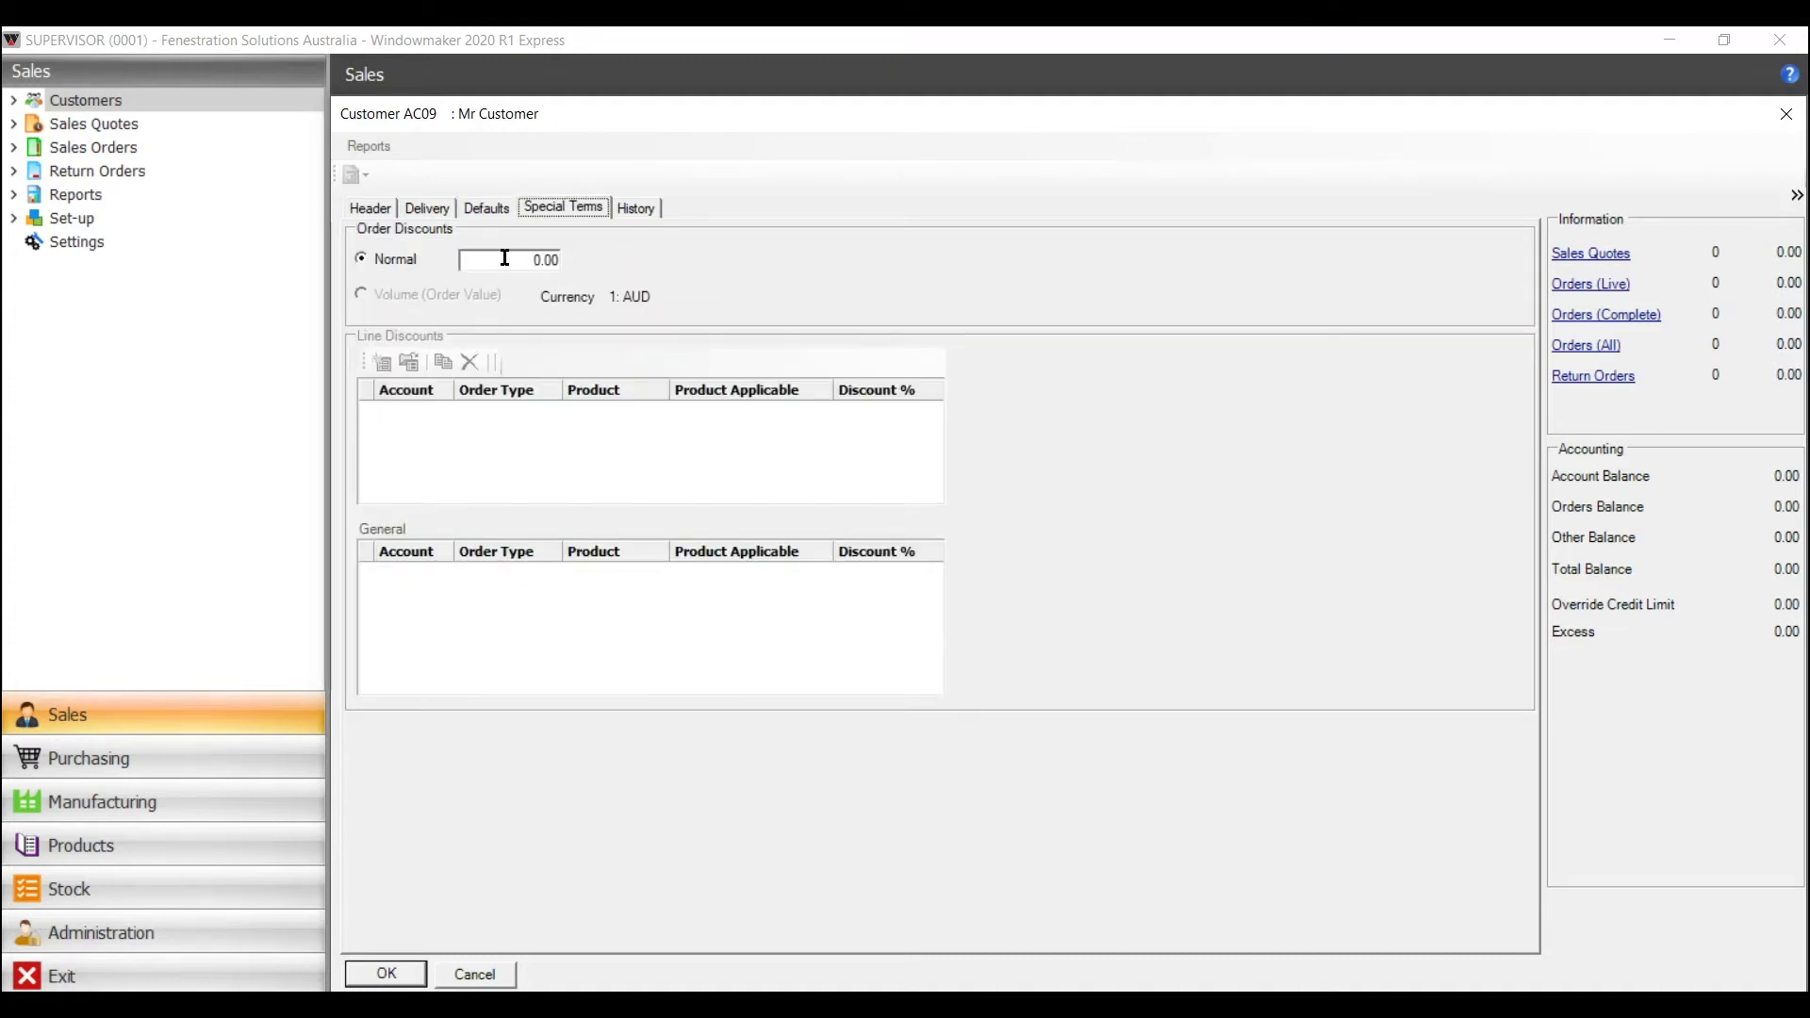
click(386, 974)
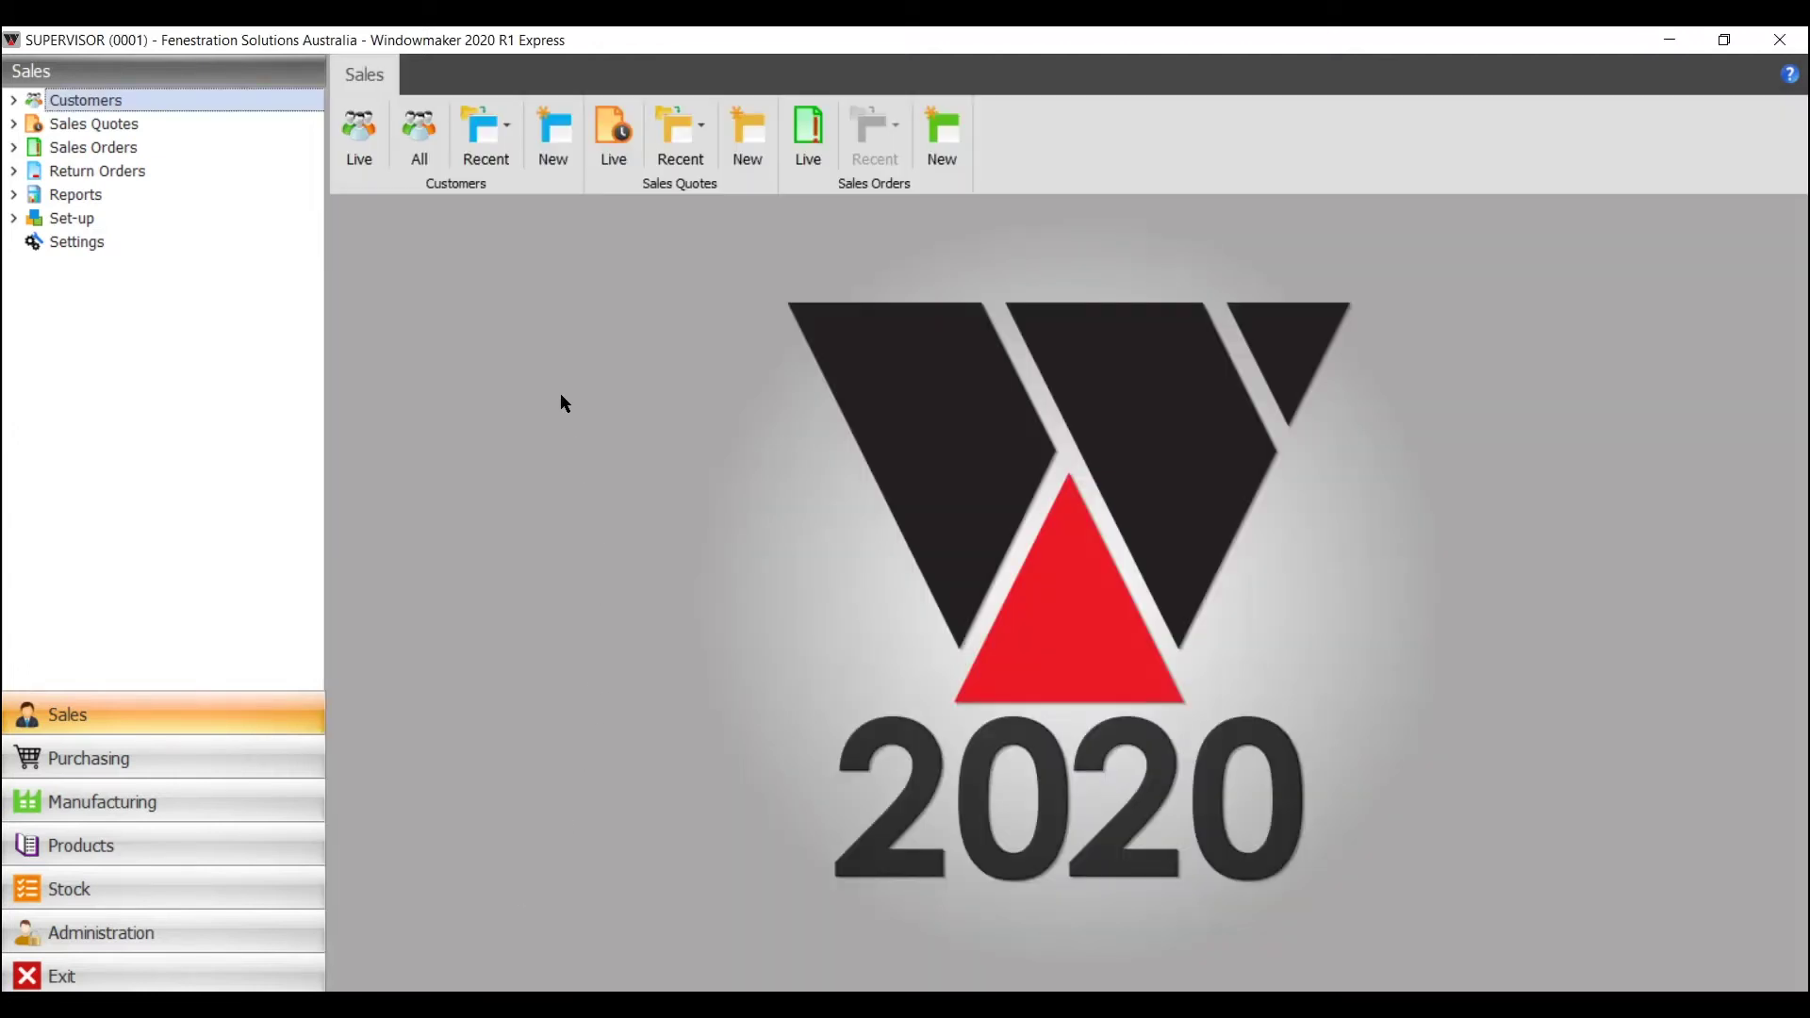
Start a second new customer, enter its cash account code, and view its delivery details
click(556, 138)
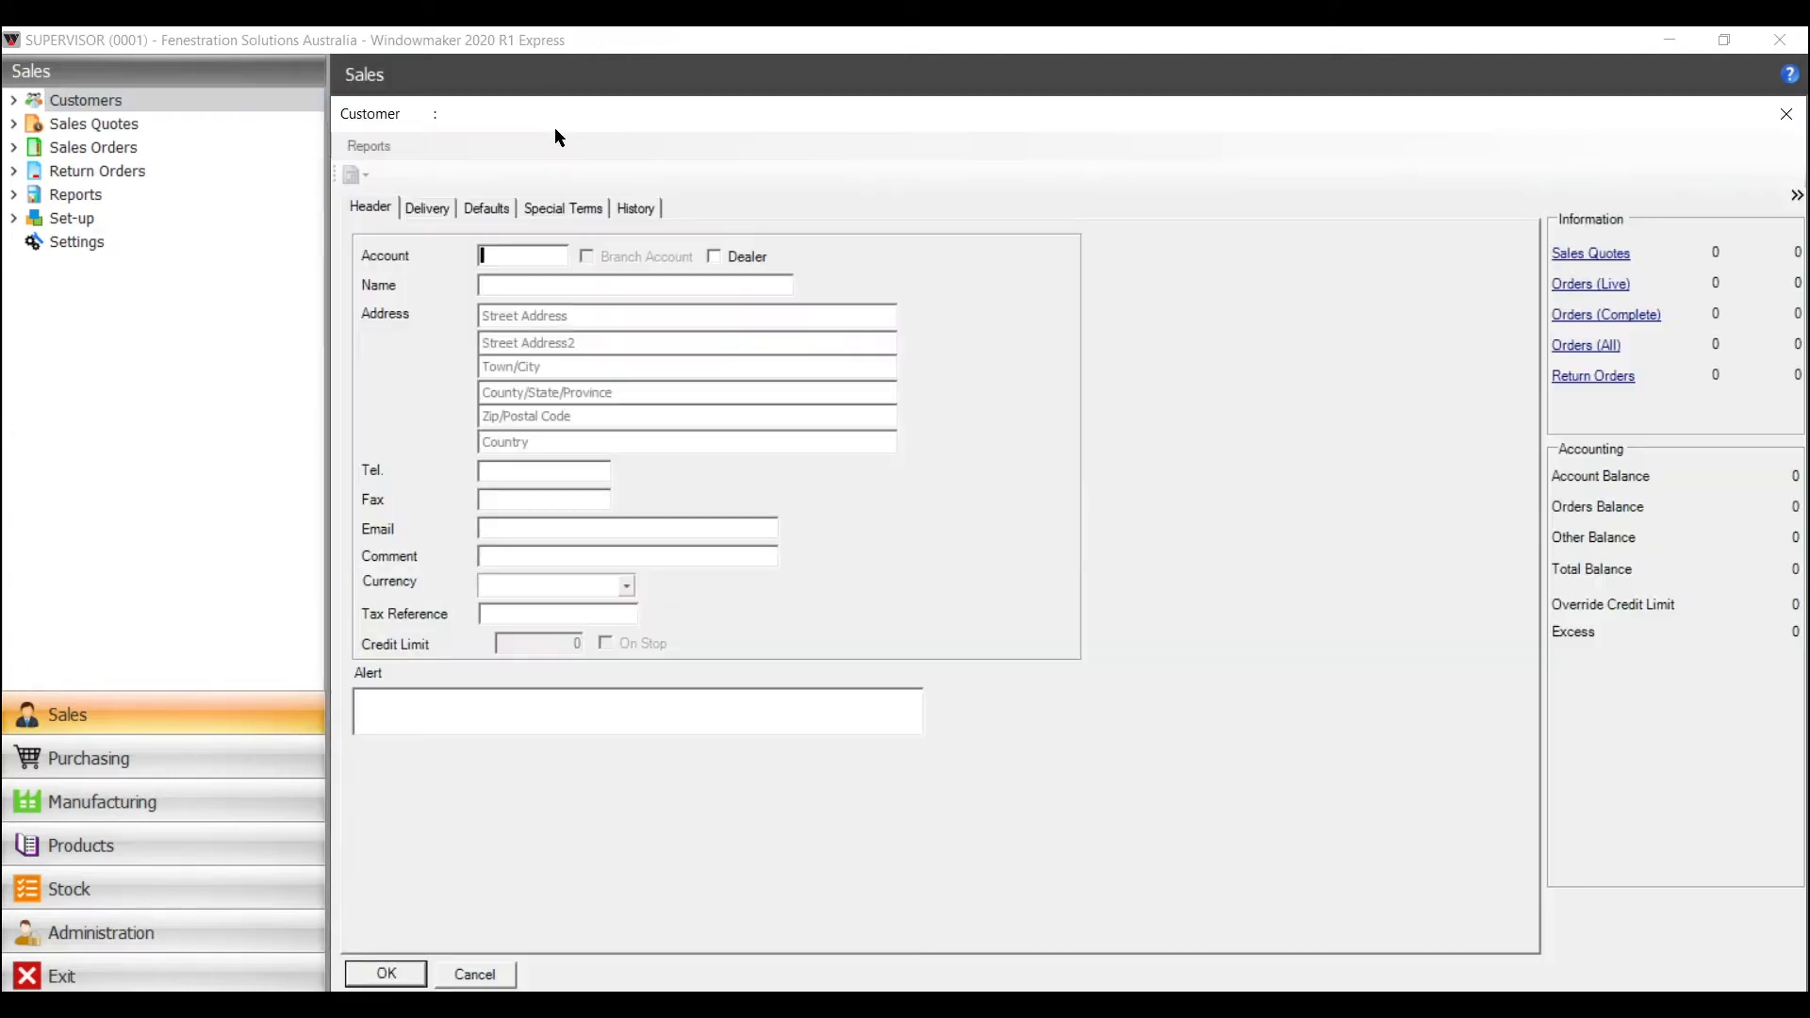
click(512, 257)
text(XXCASH04)
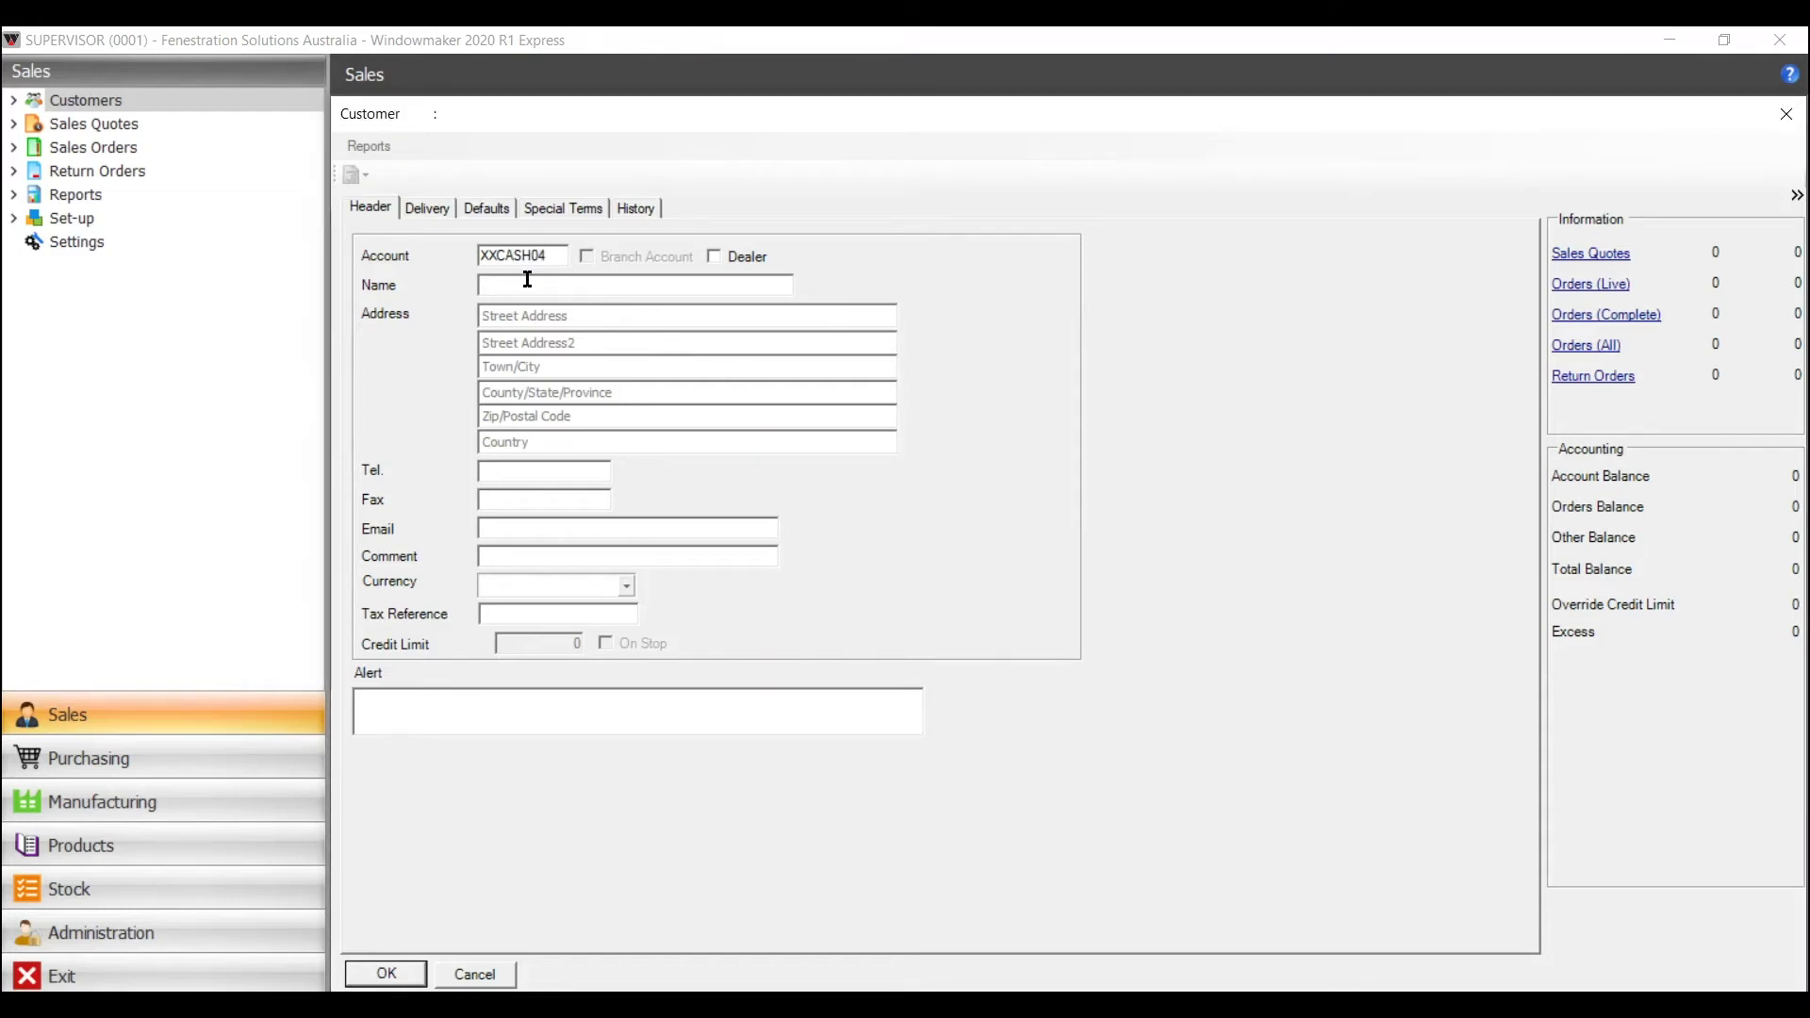
click(526, 283)
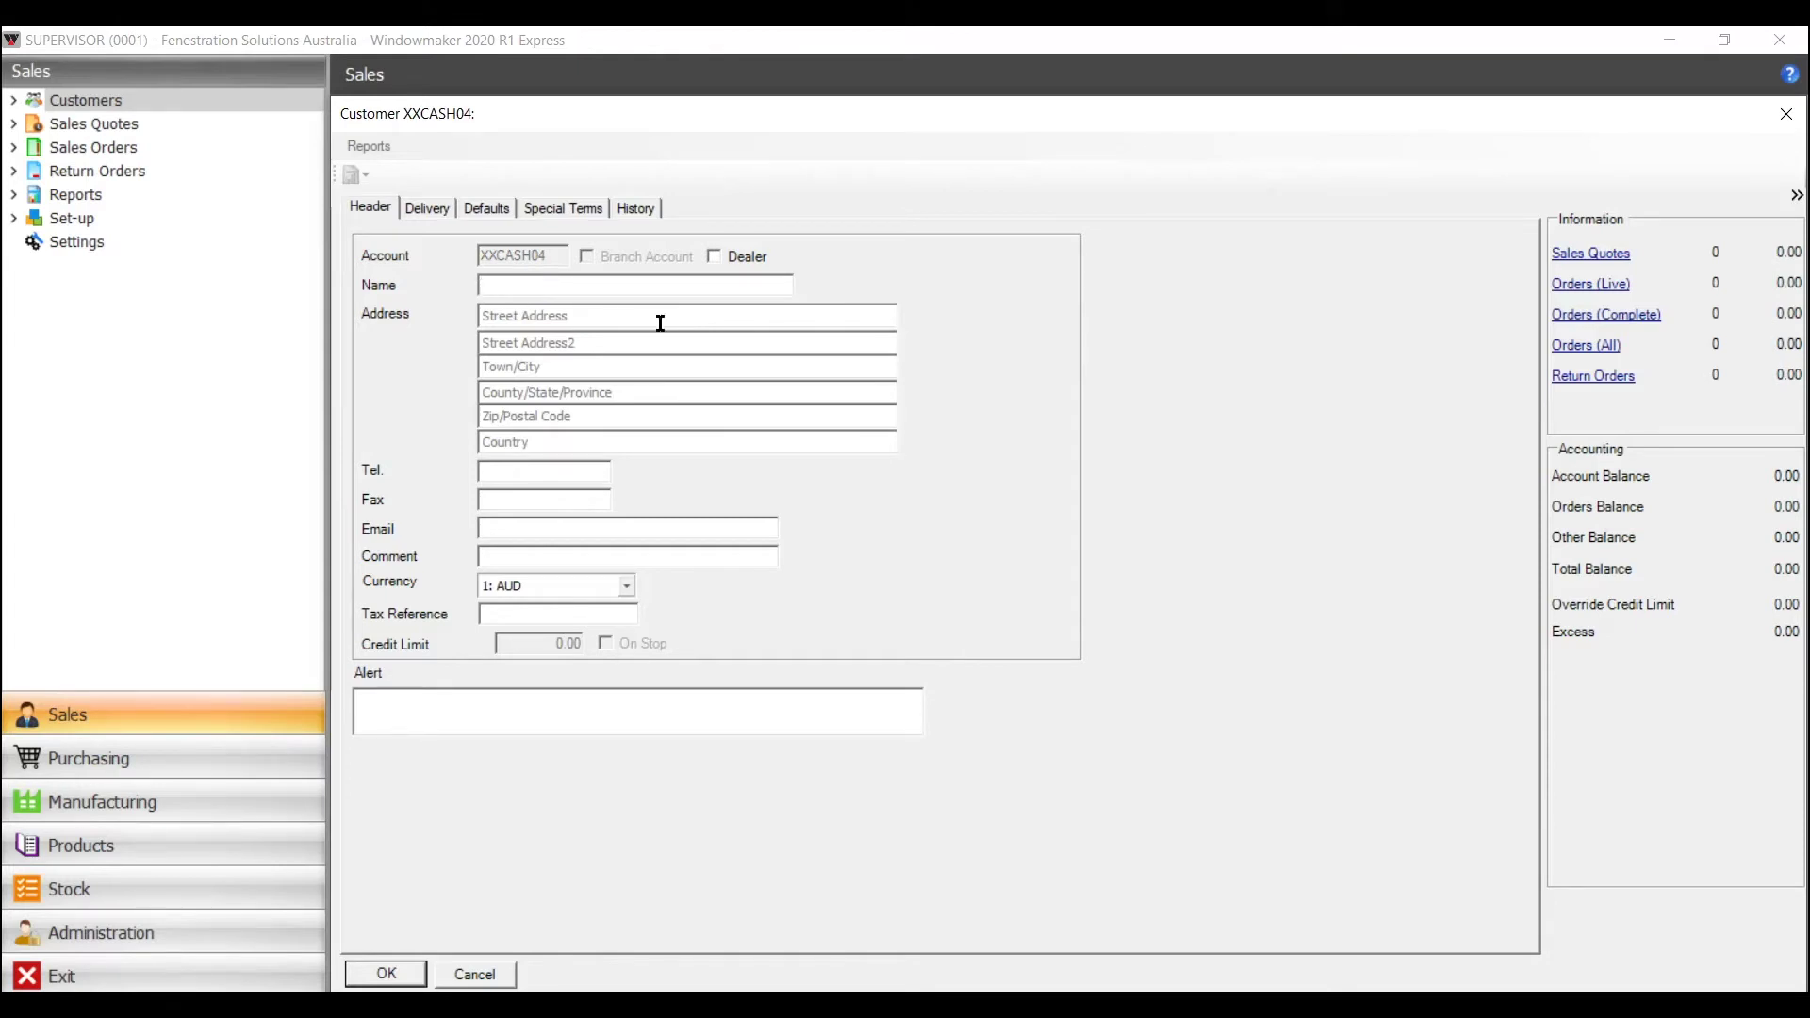
click(442, 215)
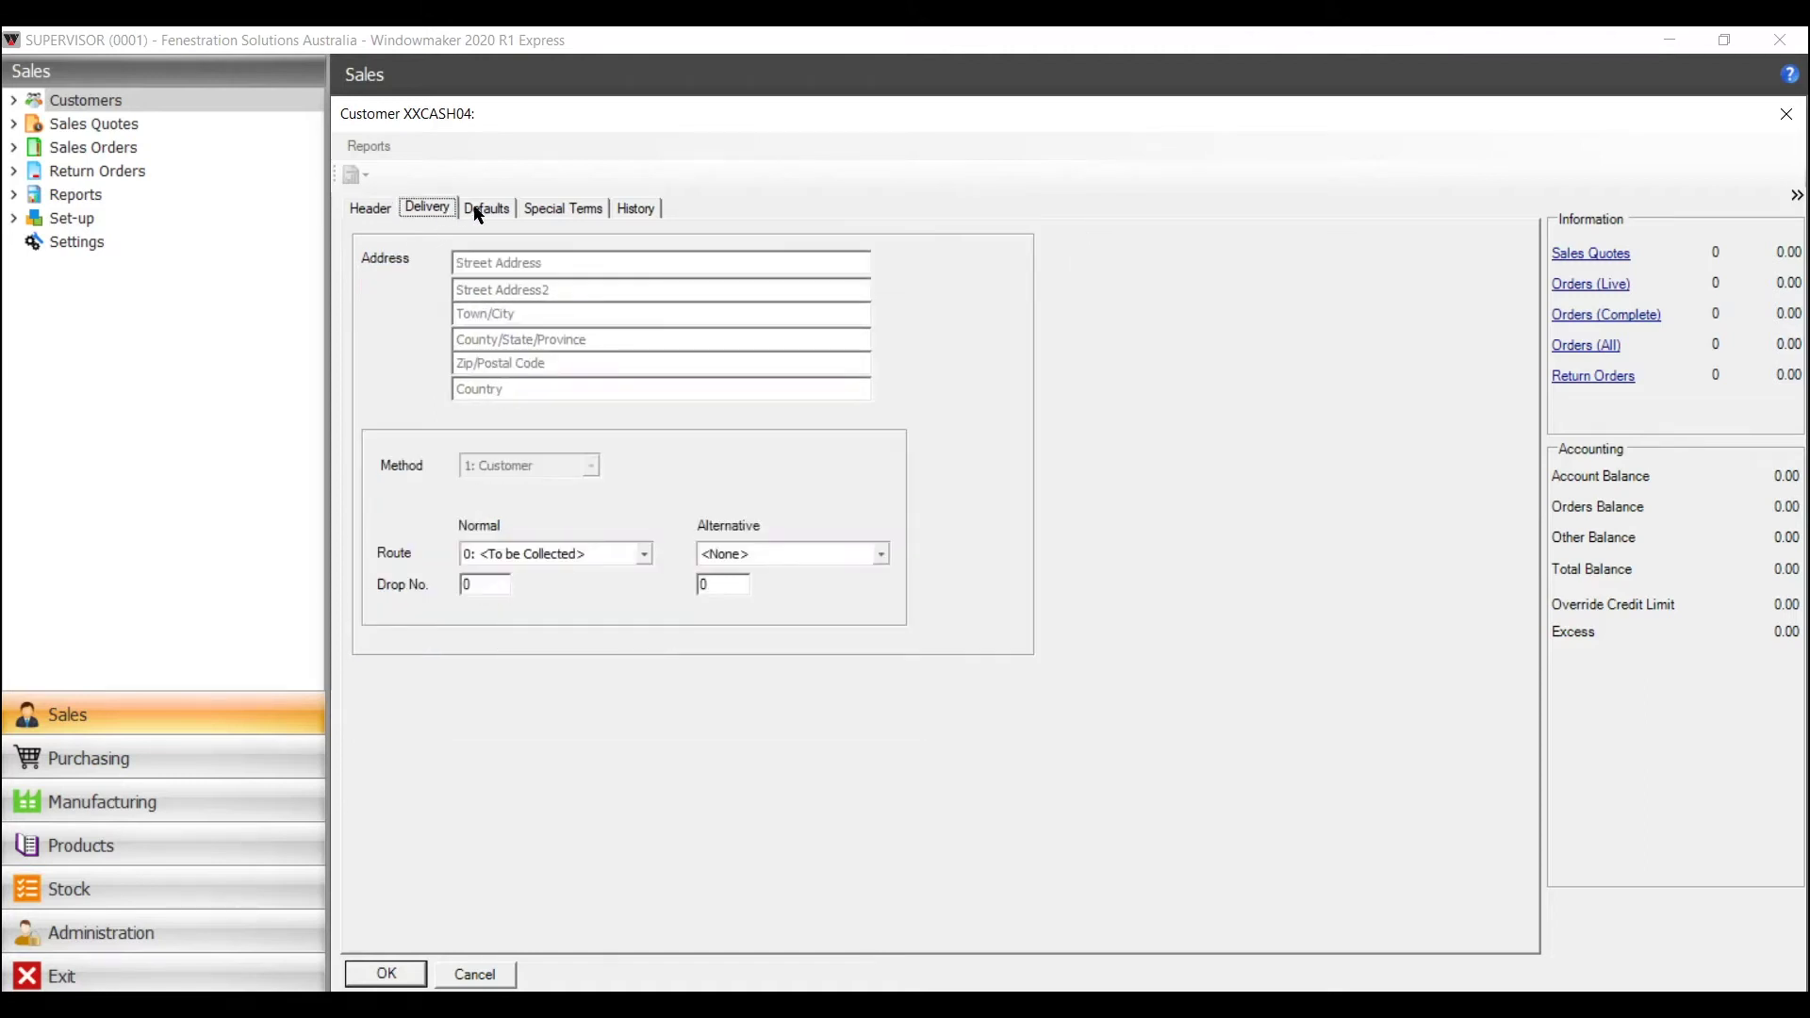
Default the cash customer to Retail, Local area and SUPERVISOR as owner and responsible, then save
click(484, 208)
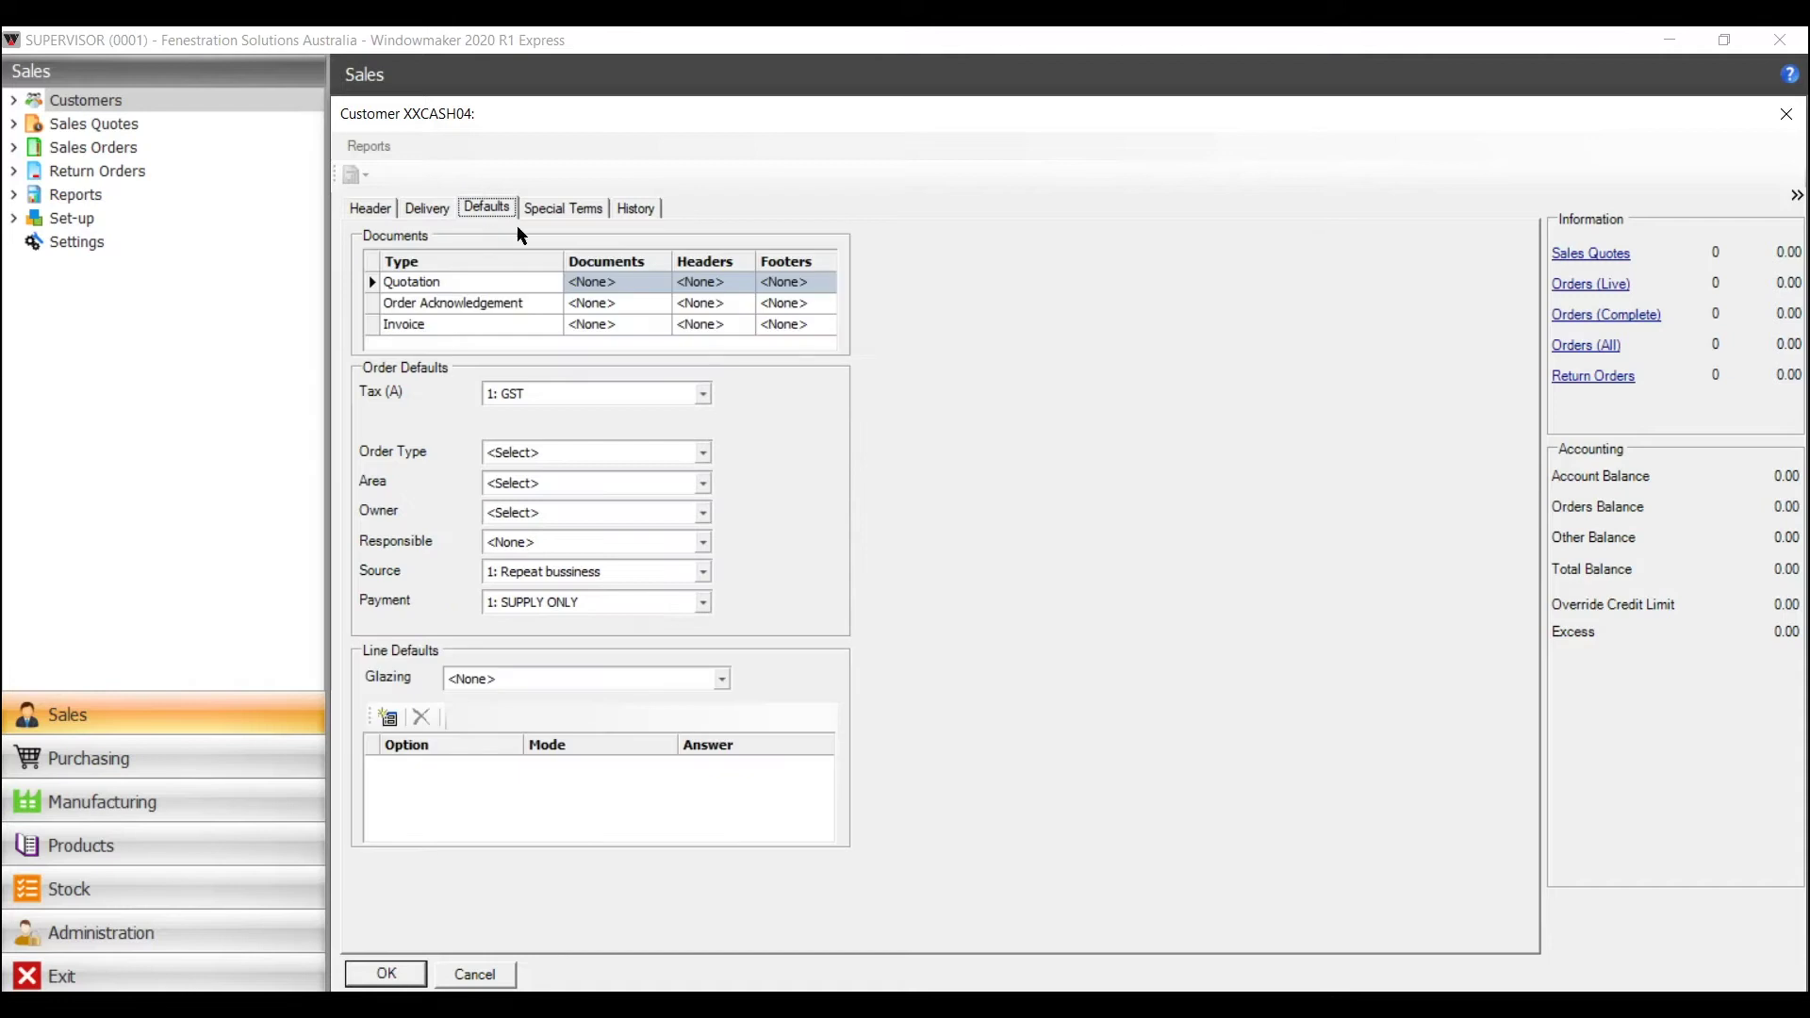
click(701, 452)
click(688, 492)
click(693, 487)
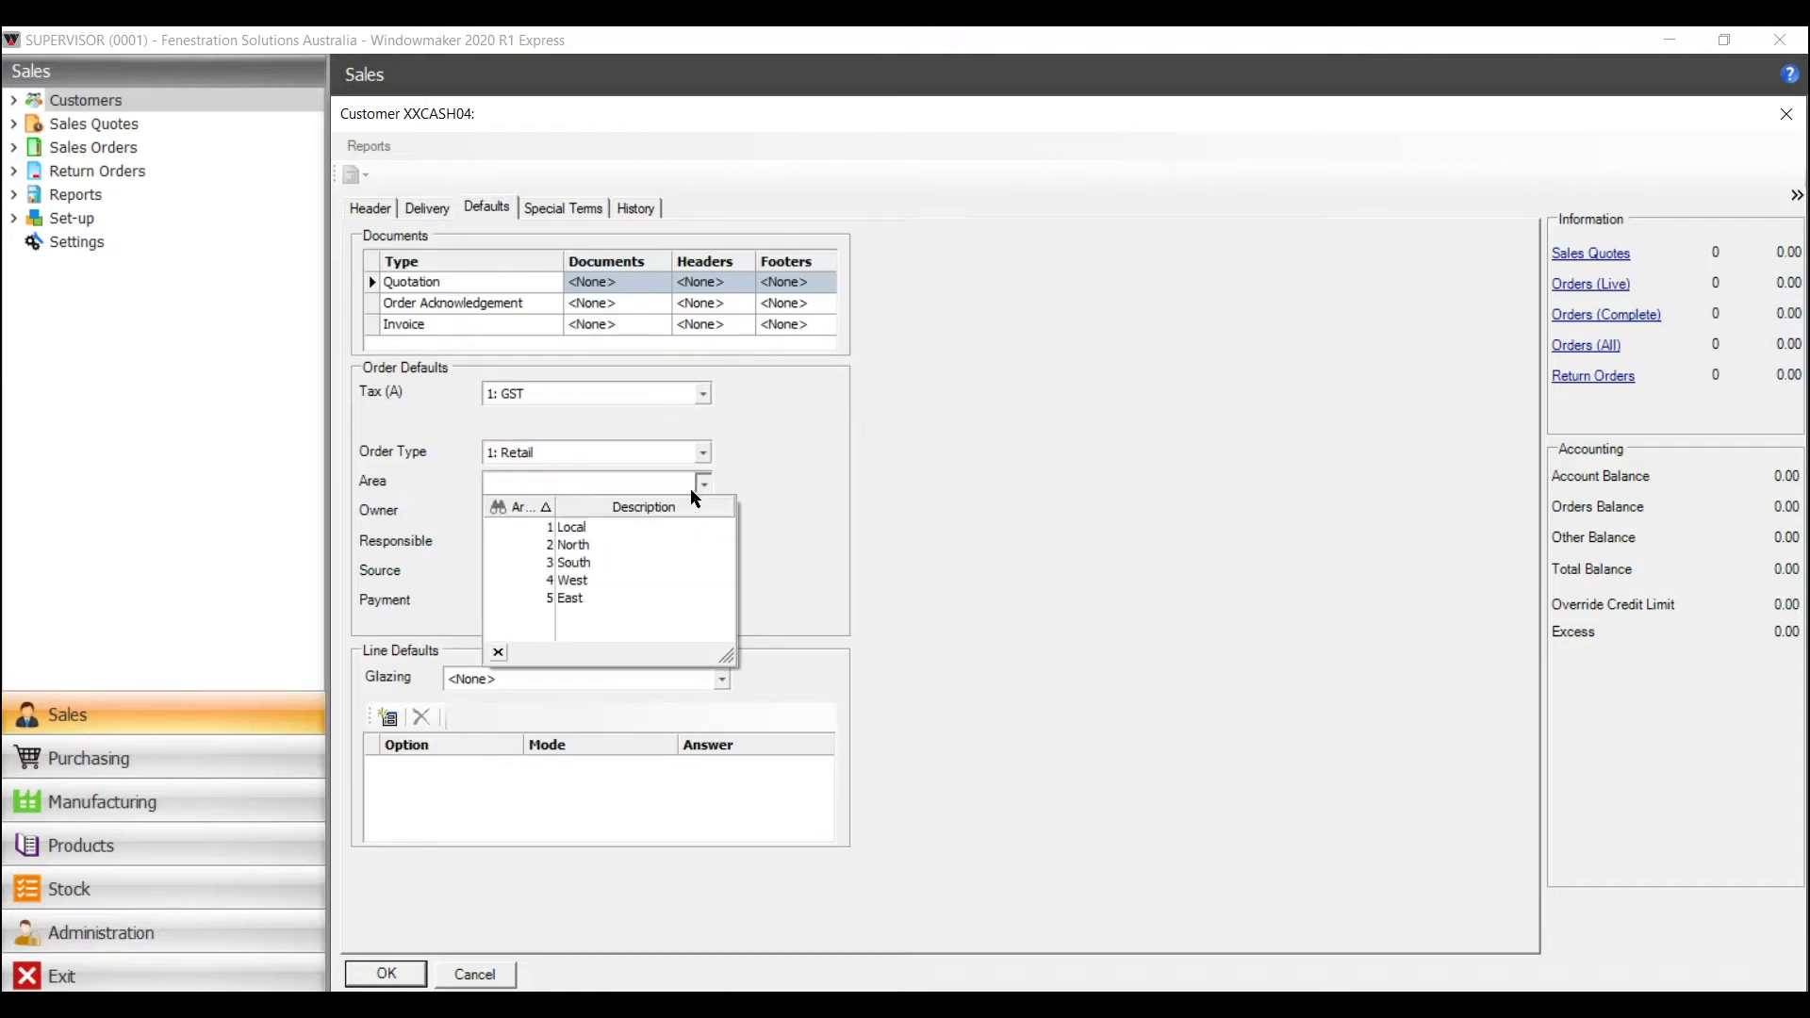
click(695, 527)
click(703, 512)
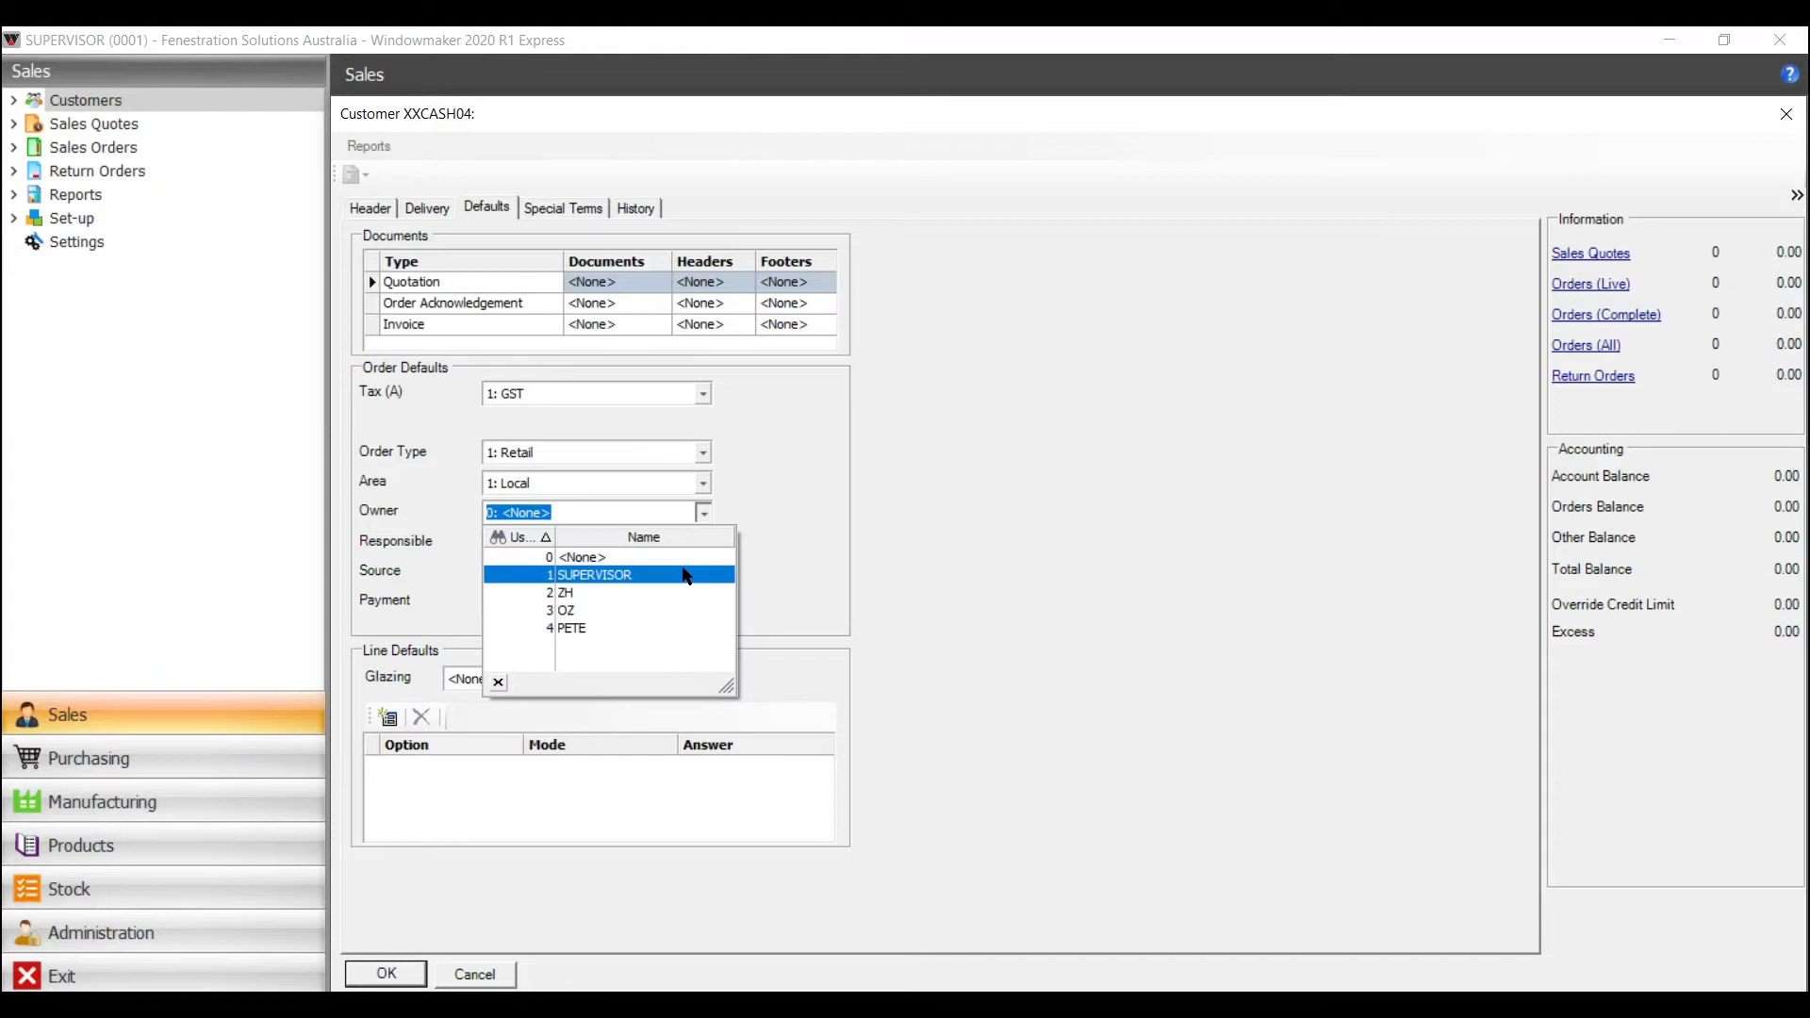
click(687, 575)
click(703, 542)
click(721, 421)
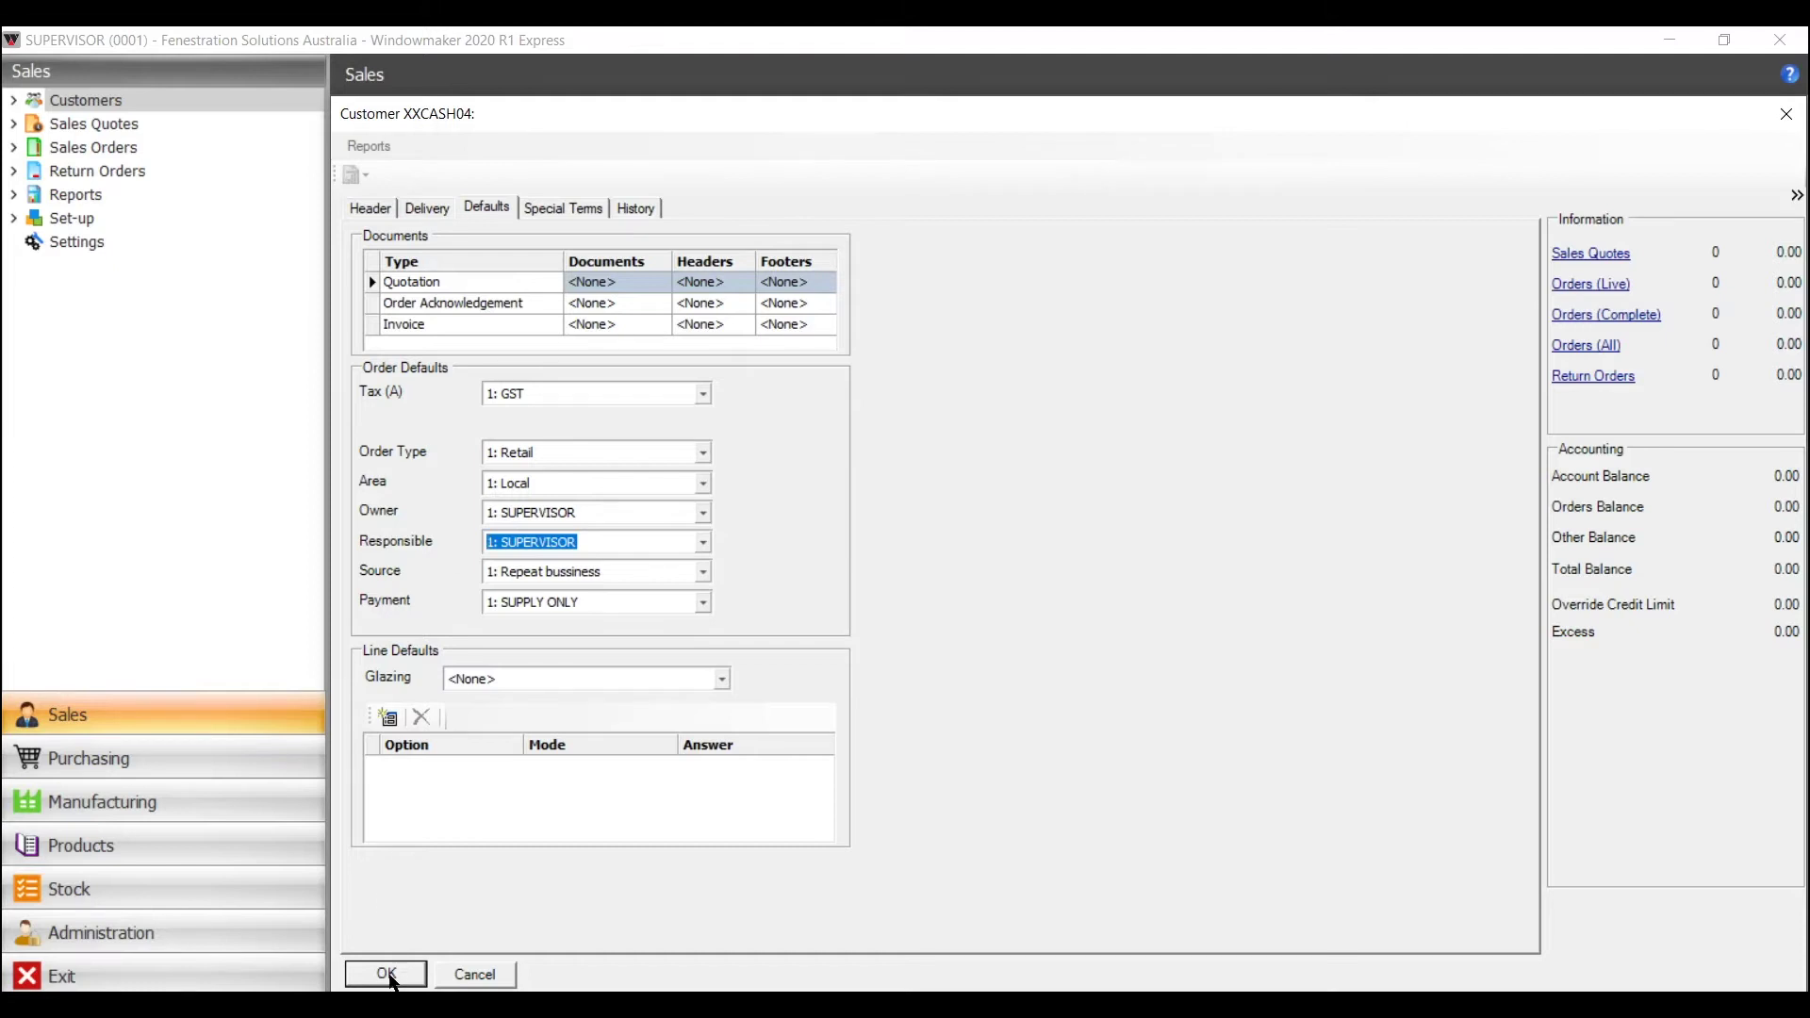
click(386, 975)
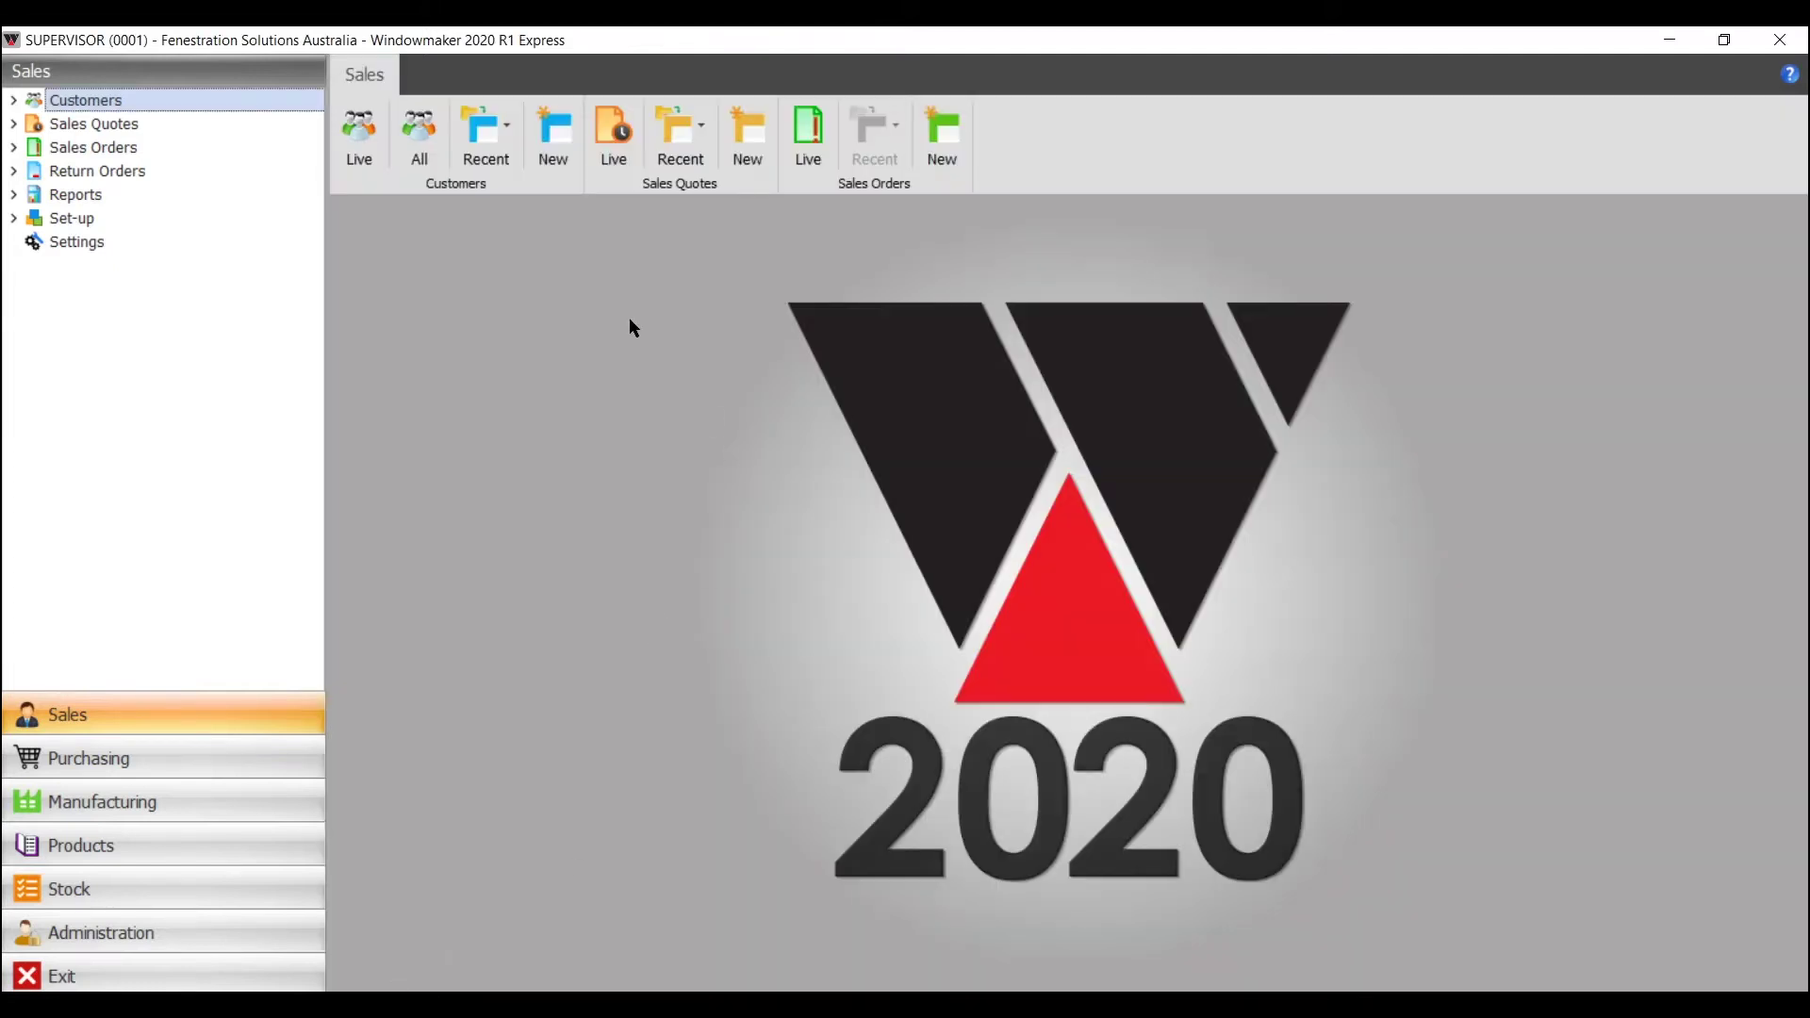
click(699, 126)
click(700, 126)
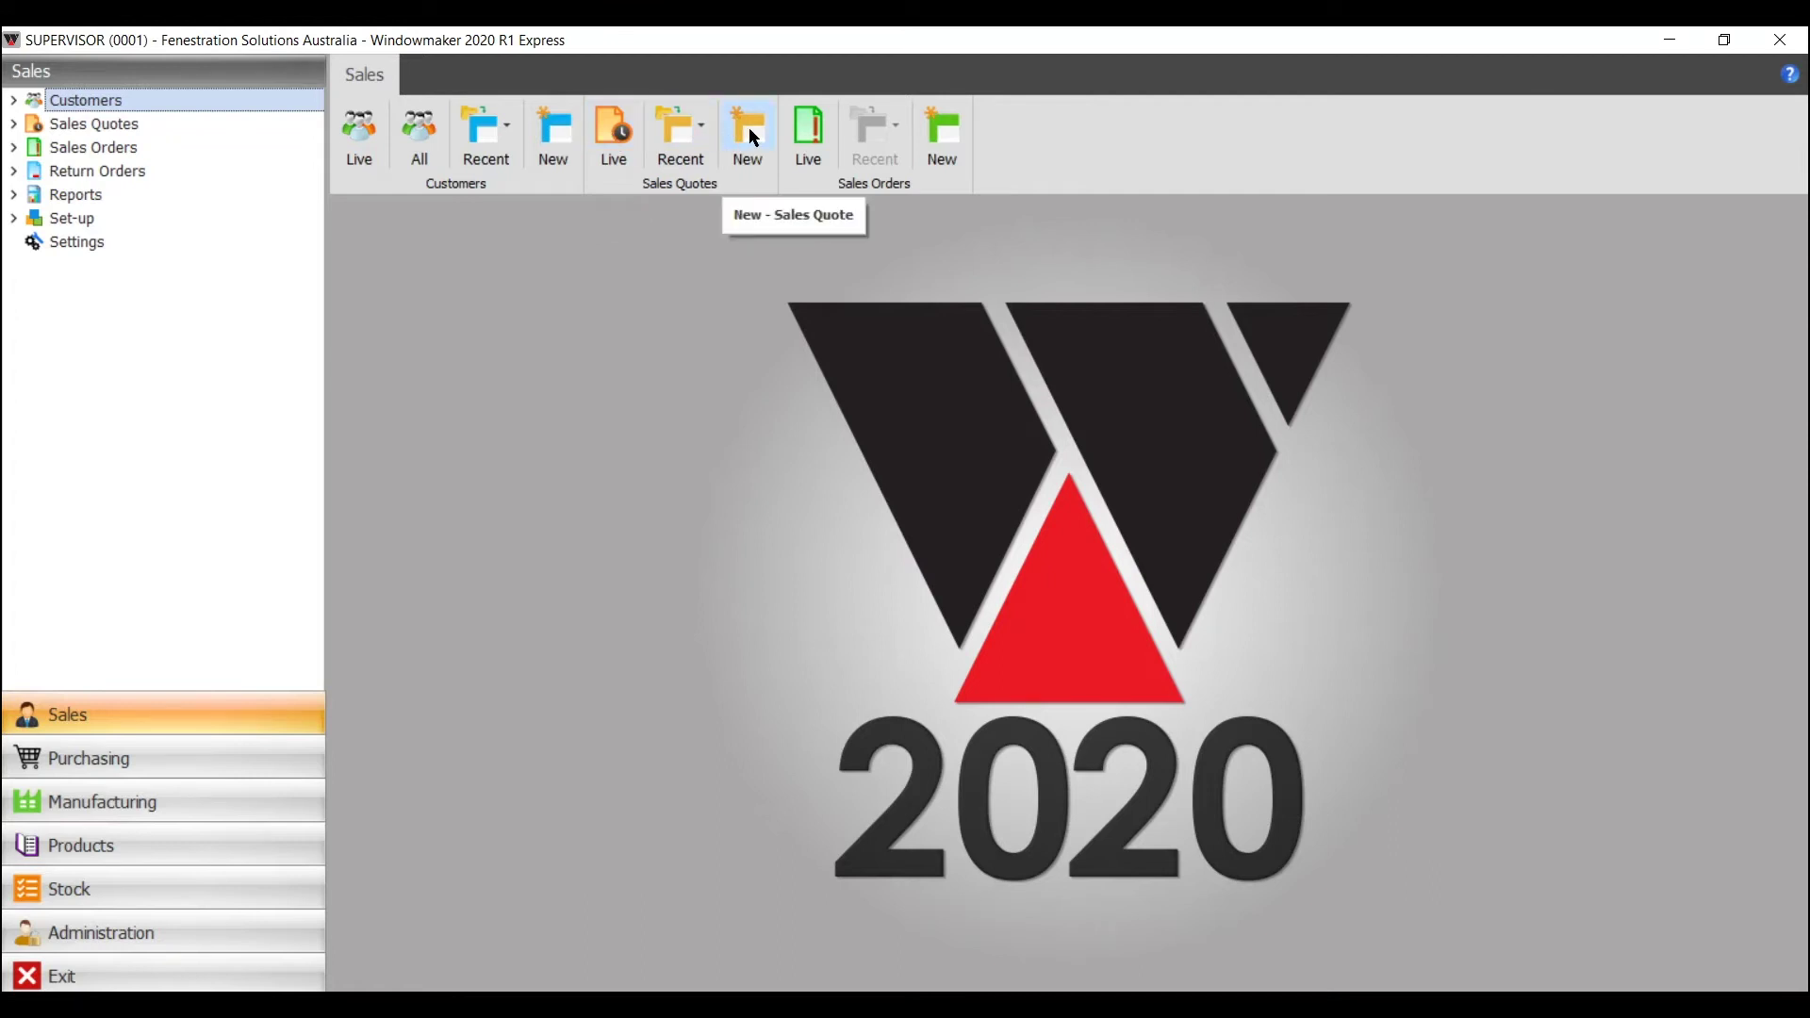
click(14, 124)
click(15, 127)
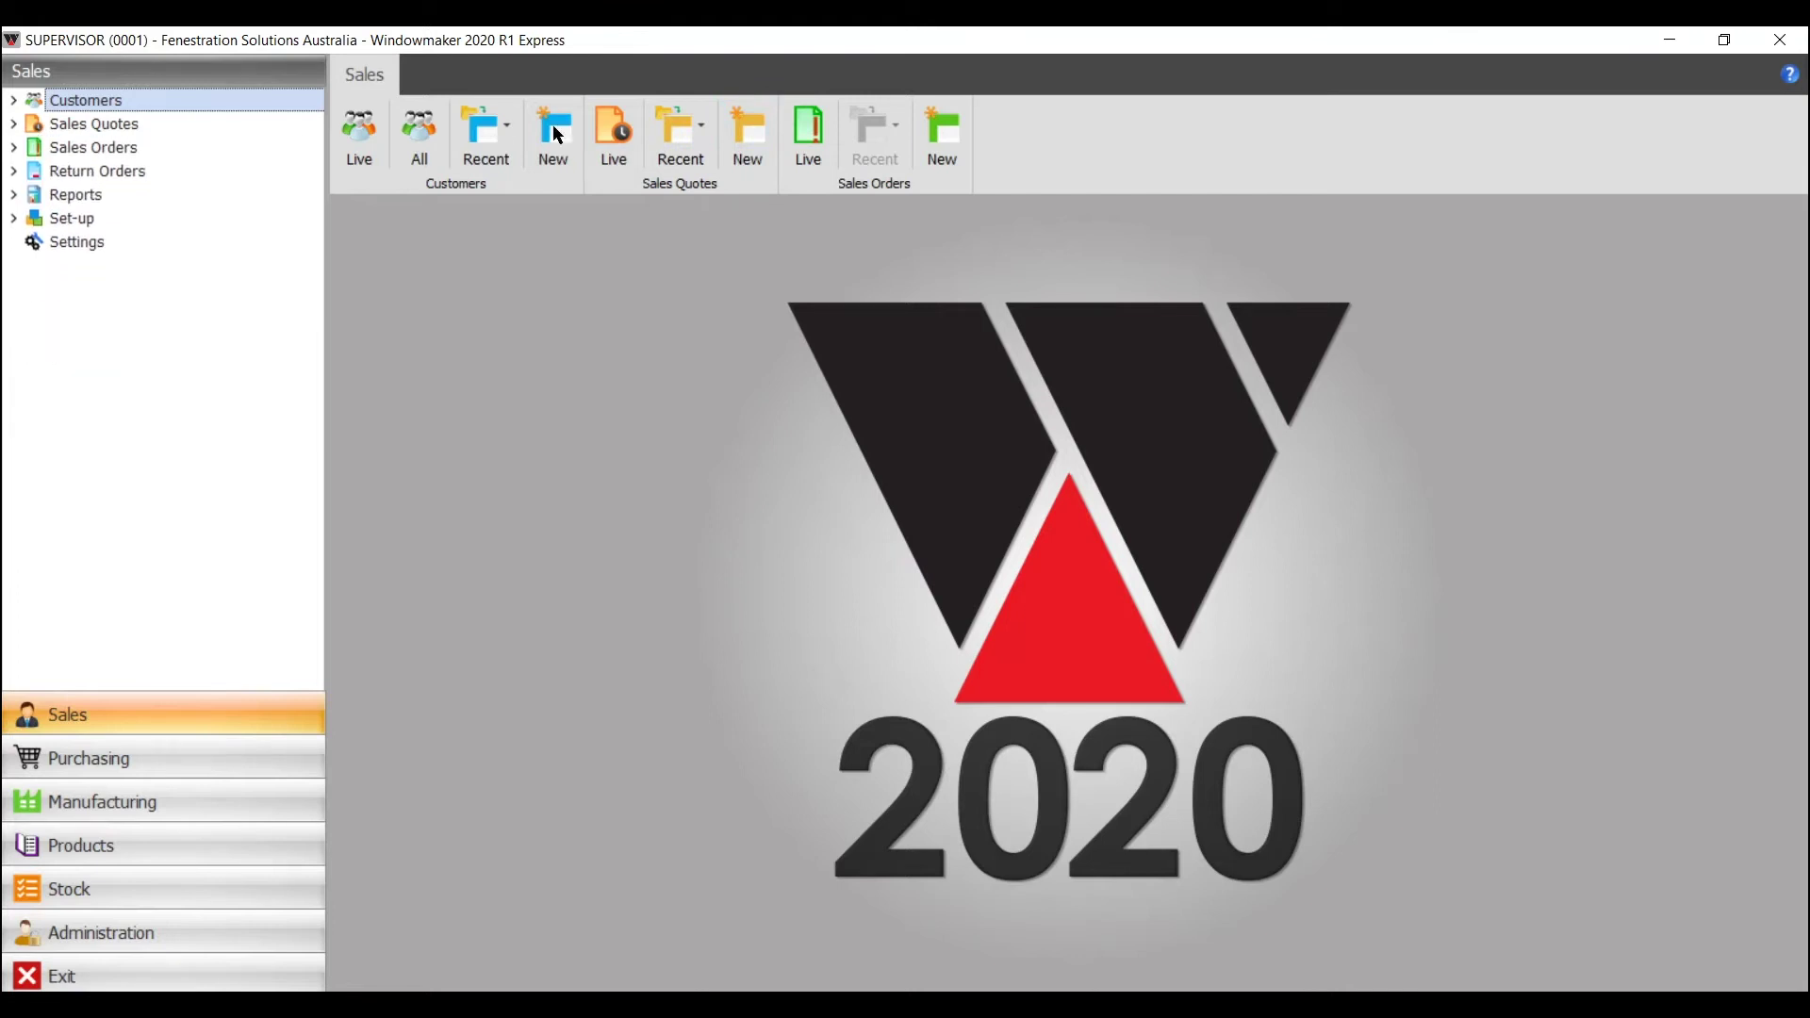
Create a new sales quote and set its customer to the cash customer account
click(749, 132)
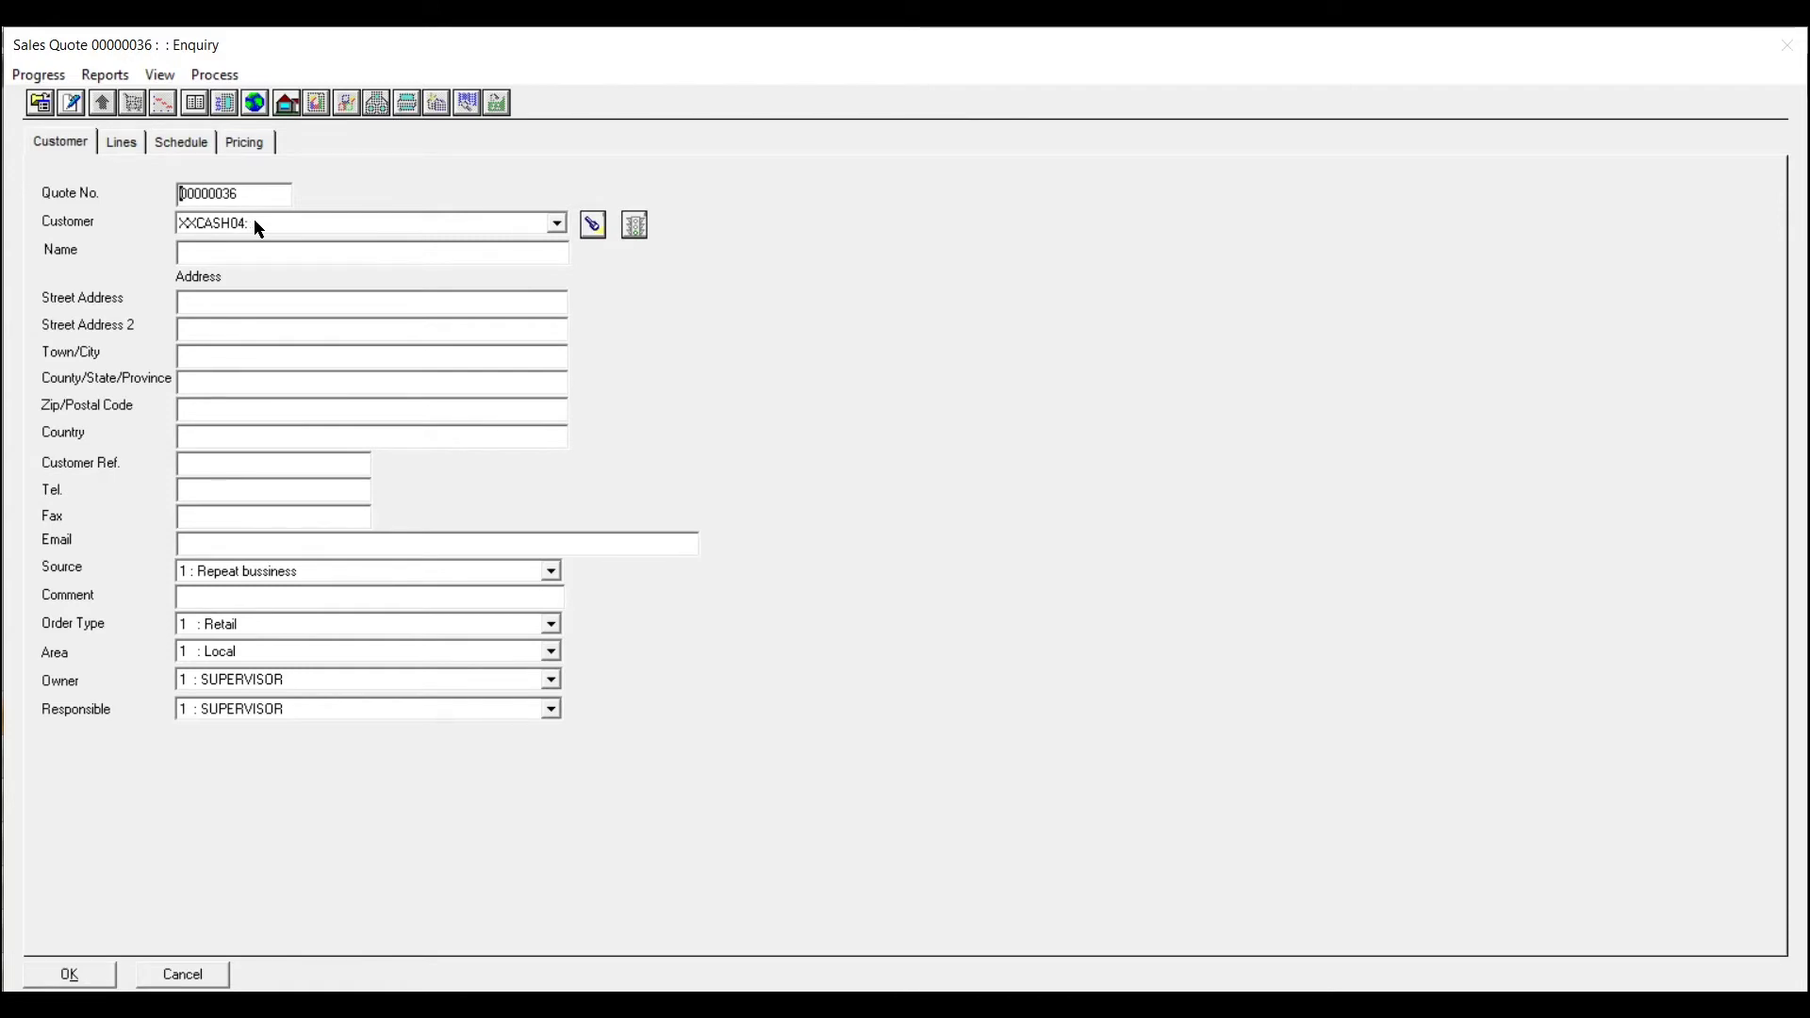
click(243, 251)
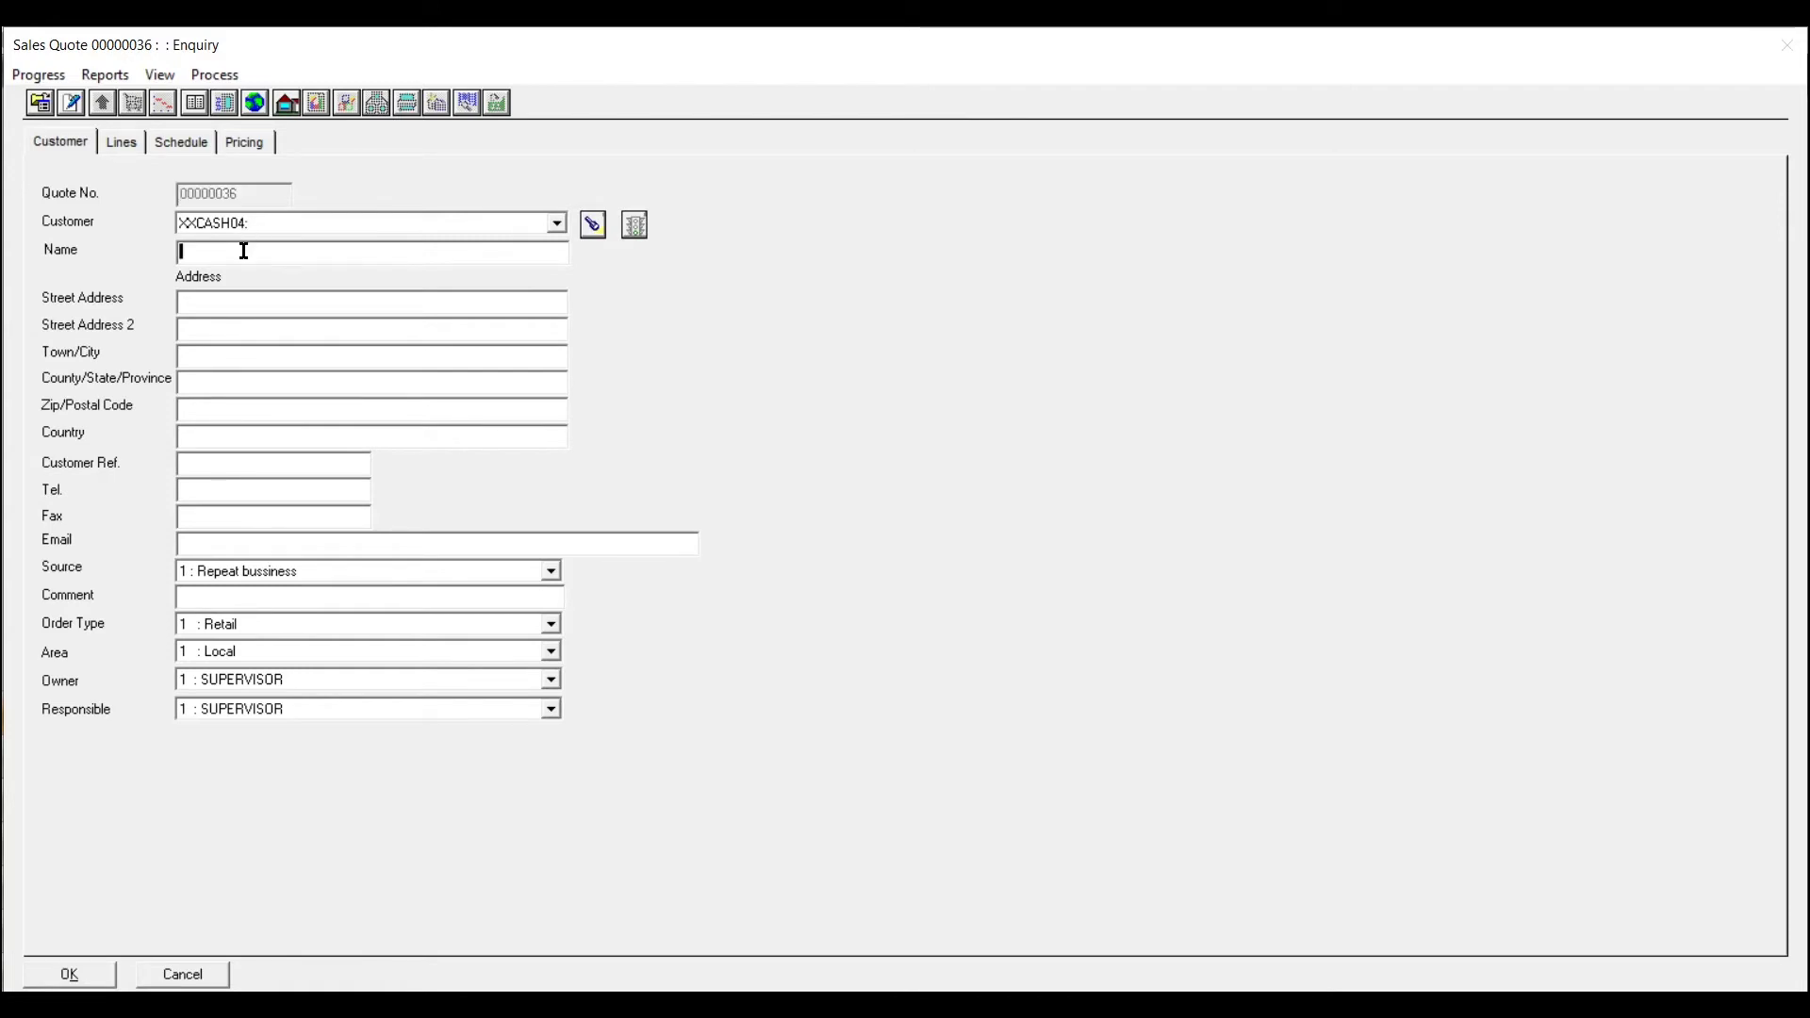
click(558, 227)
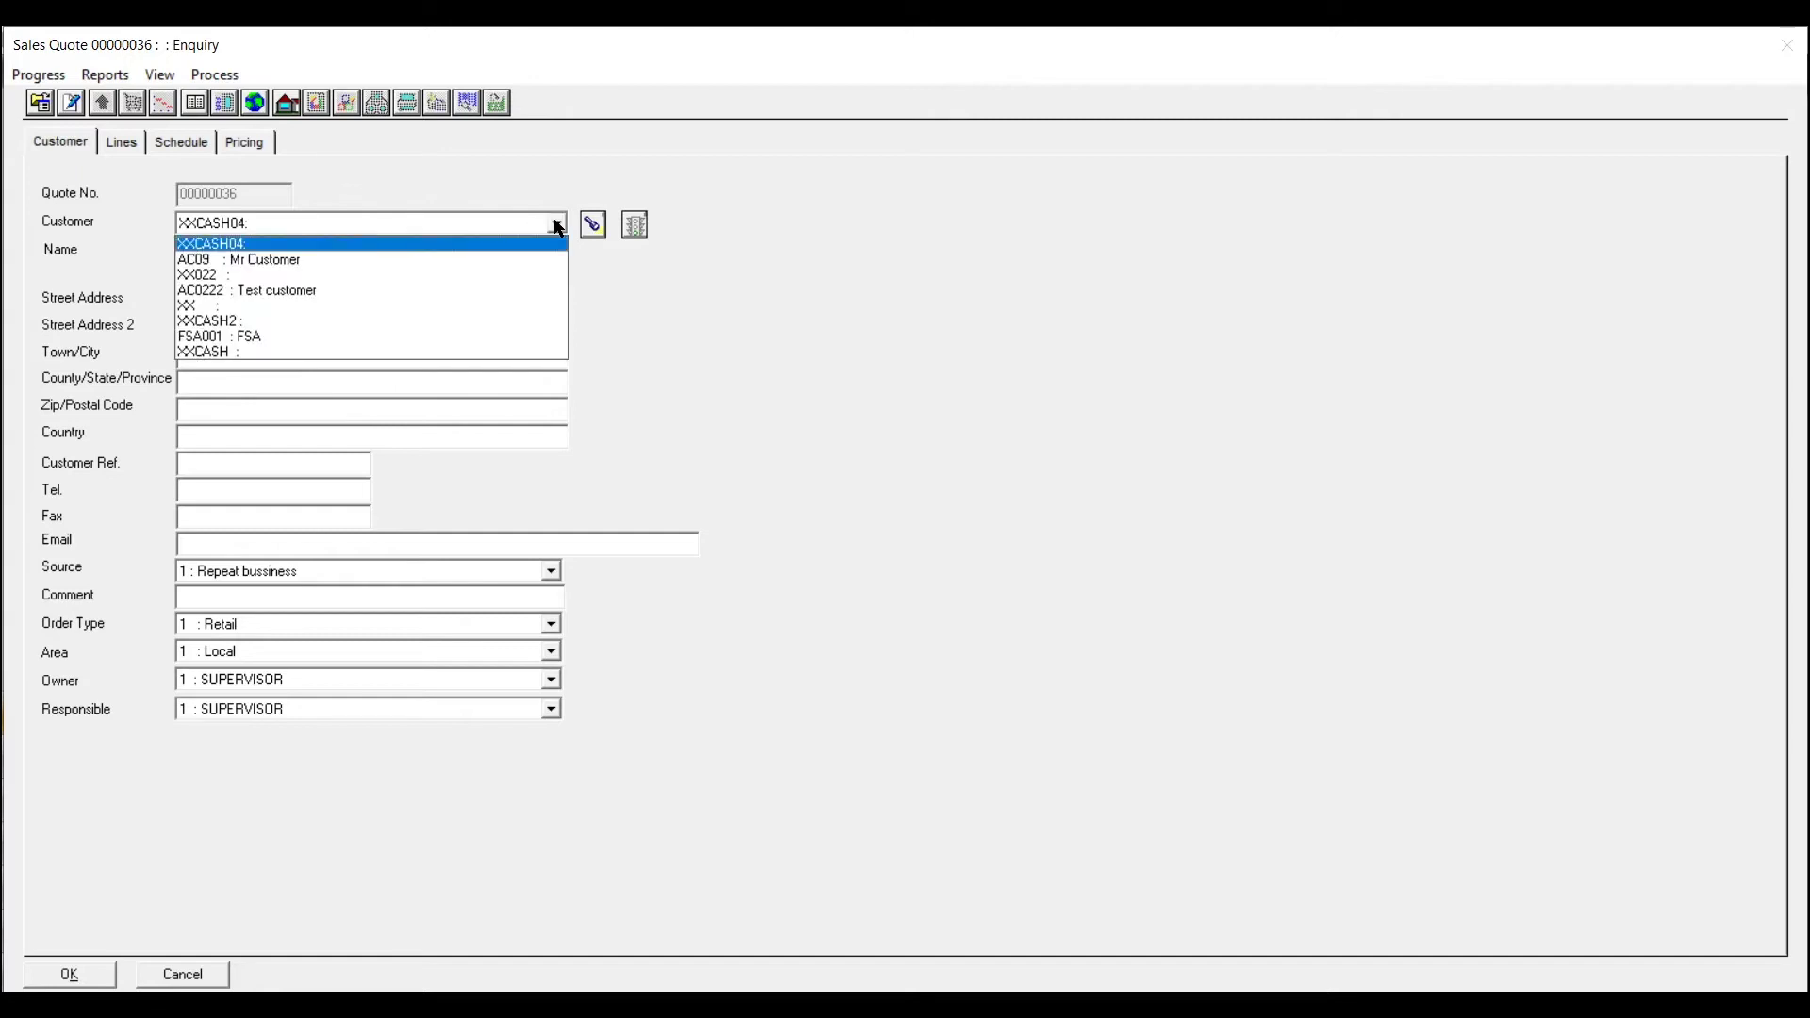
click(275, 257)
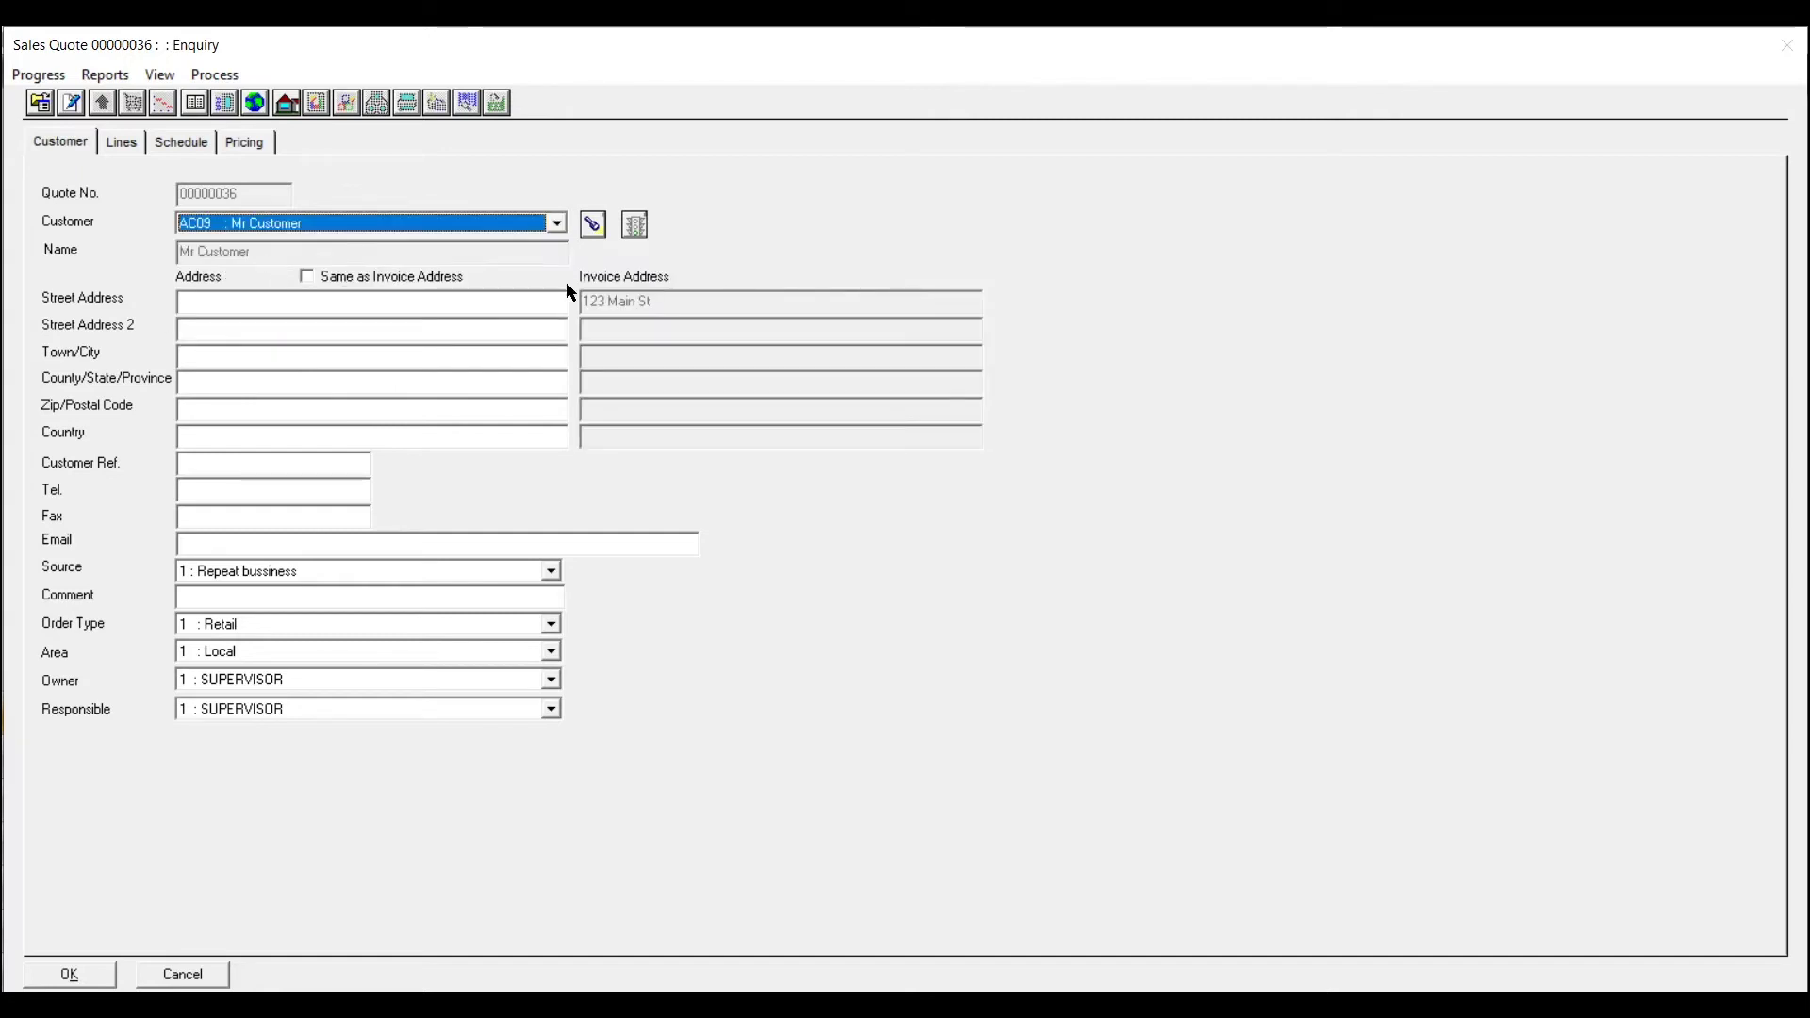
click(307, 276)
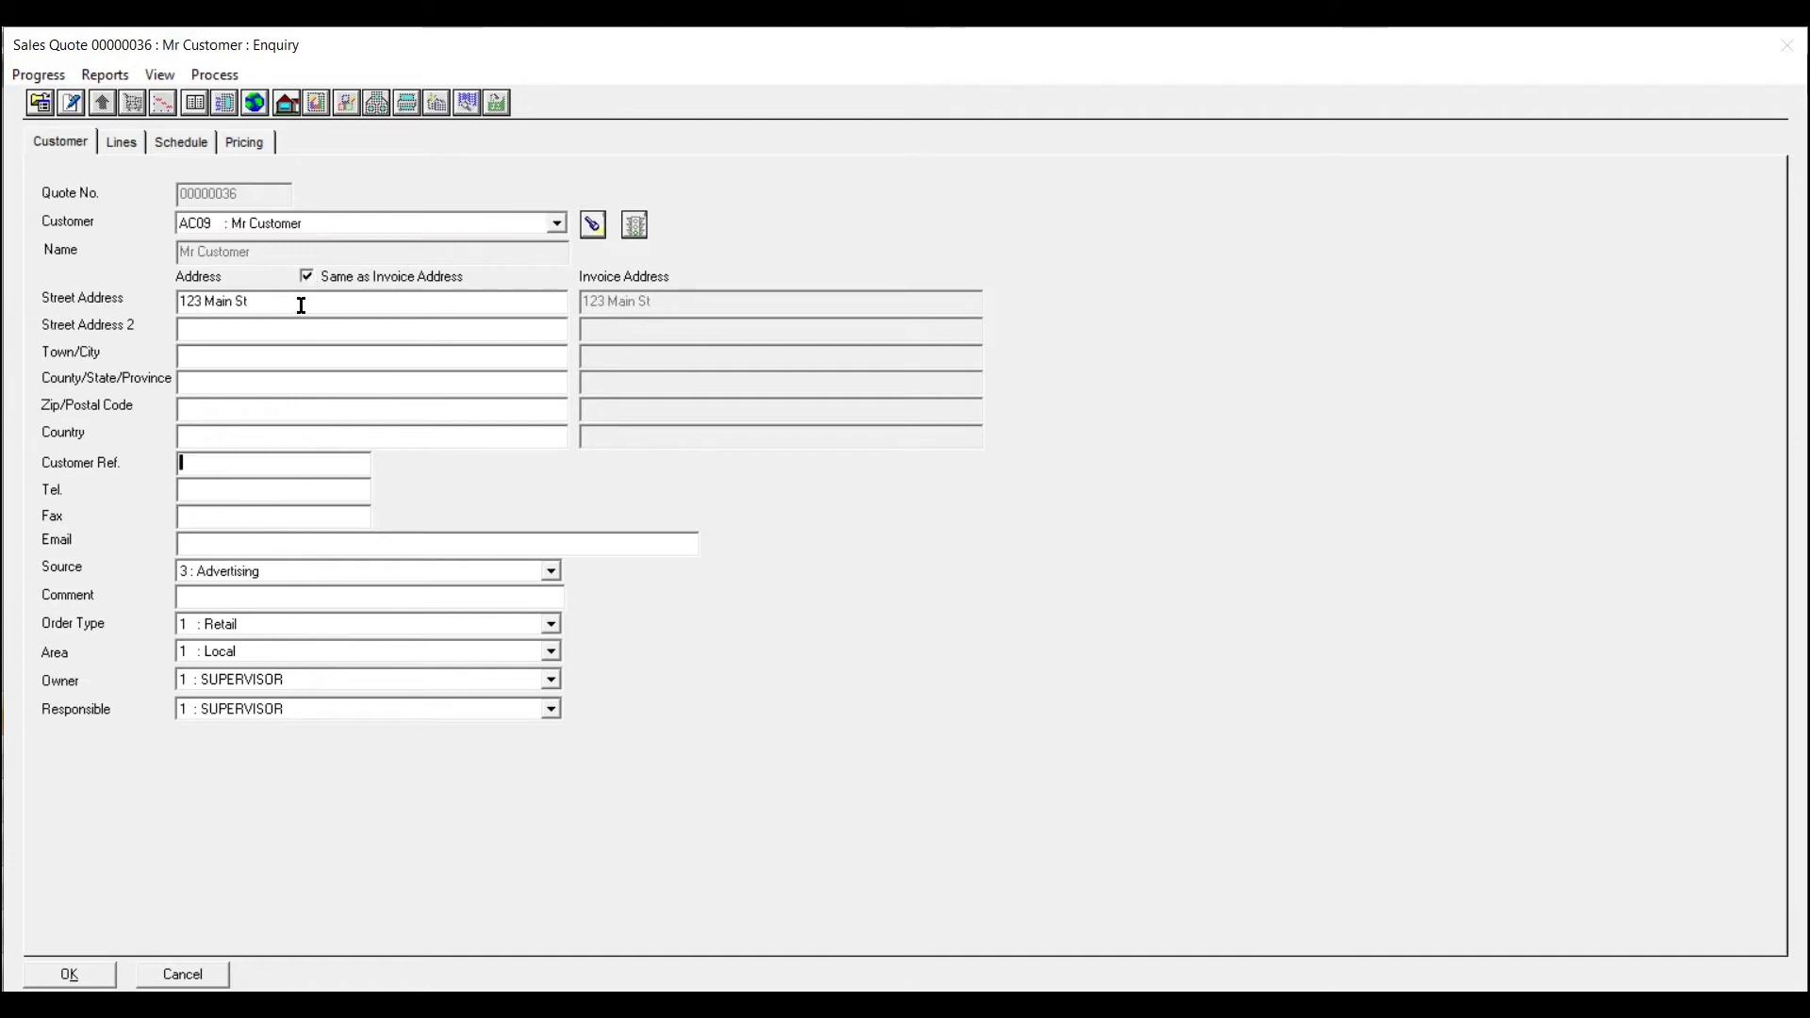
click(558, 230)
click(424, 242)
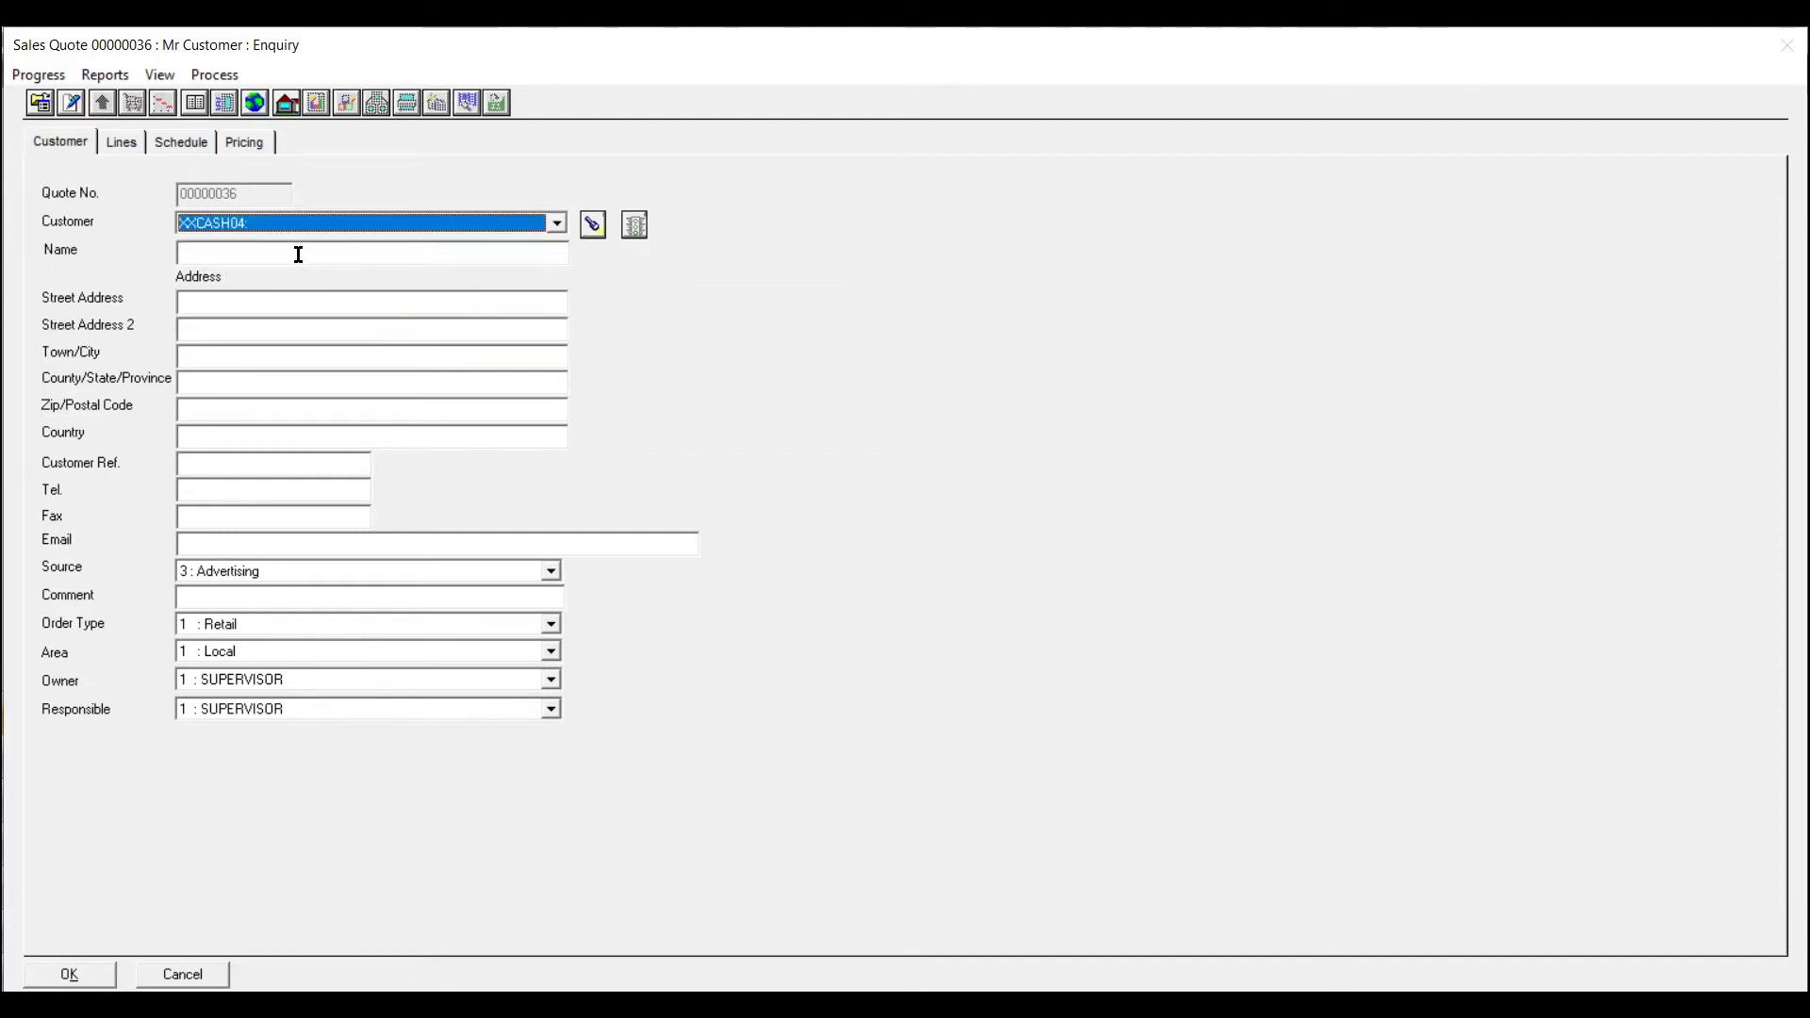
Enter the customer's name and street address on the quote, then show its lines
click(298, 254)
text(Mr )
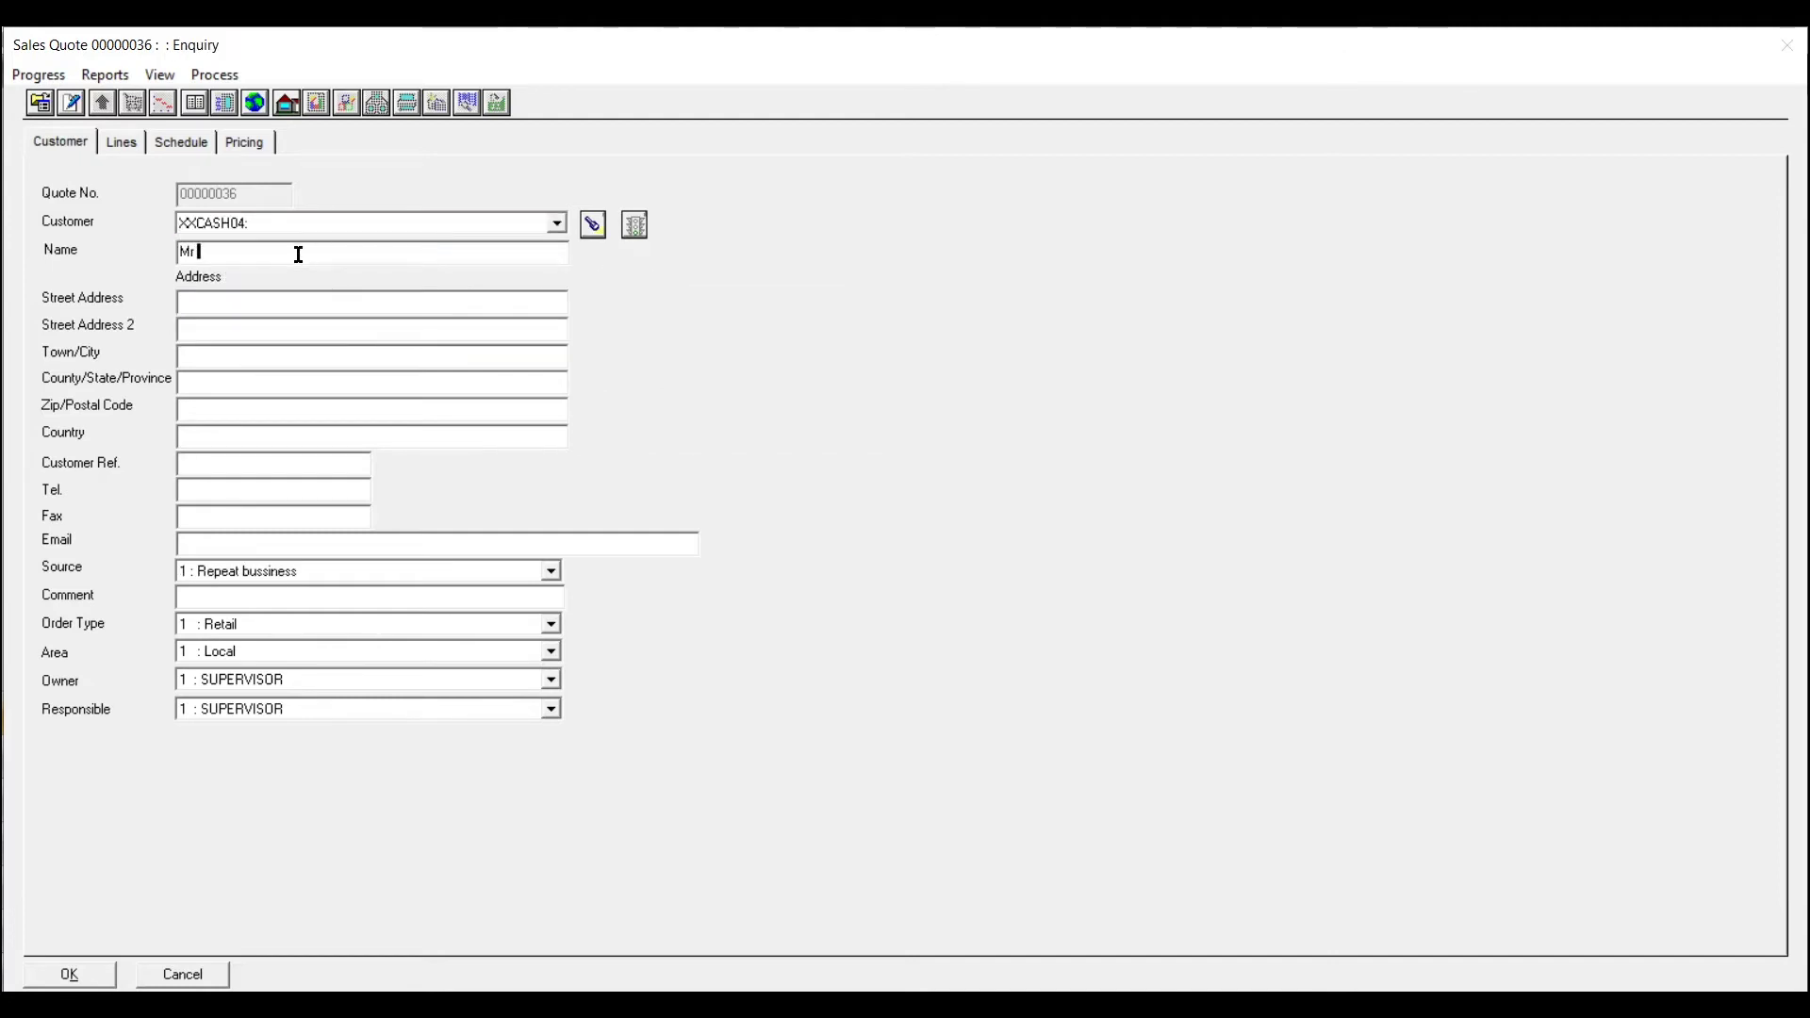
text(Customers)
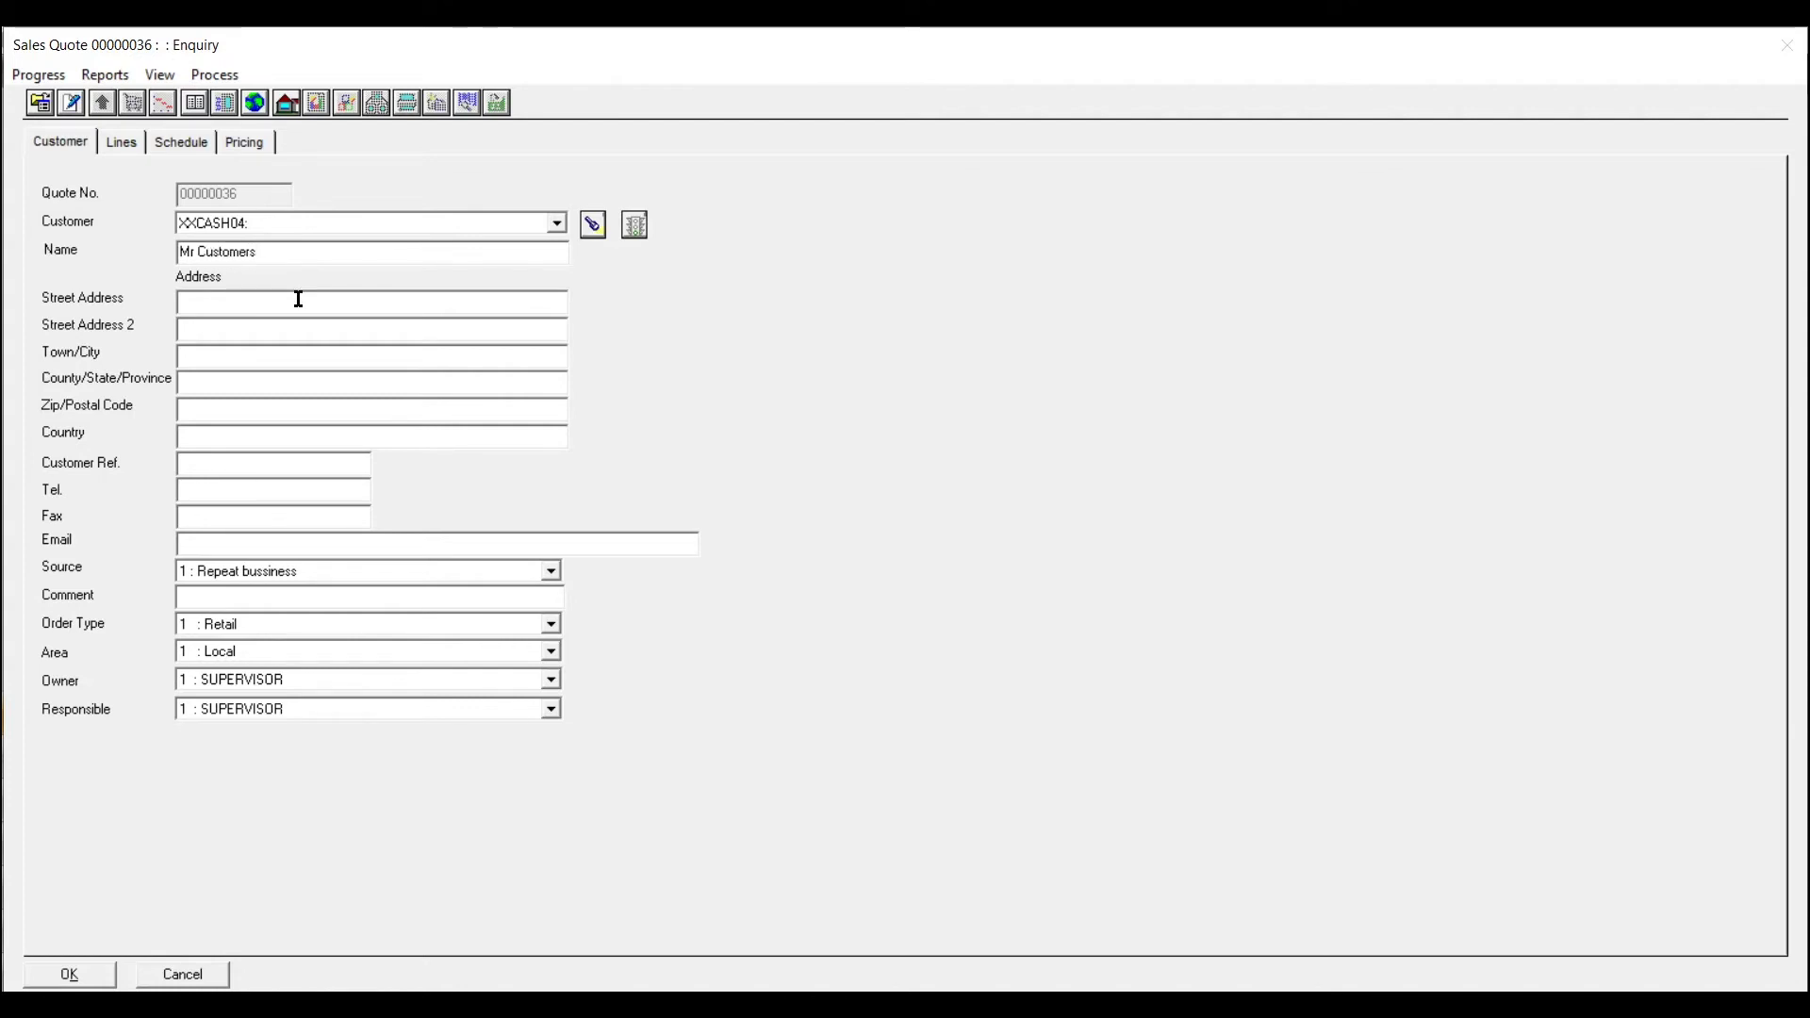
click(299, 300)
text(123 Main St)
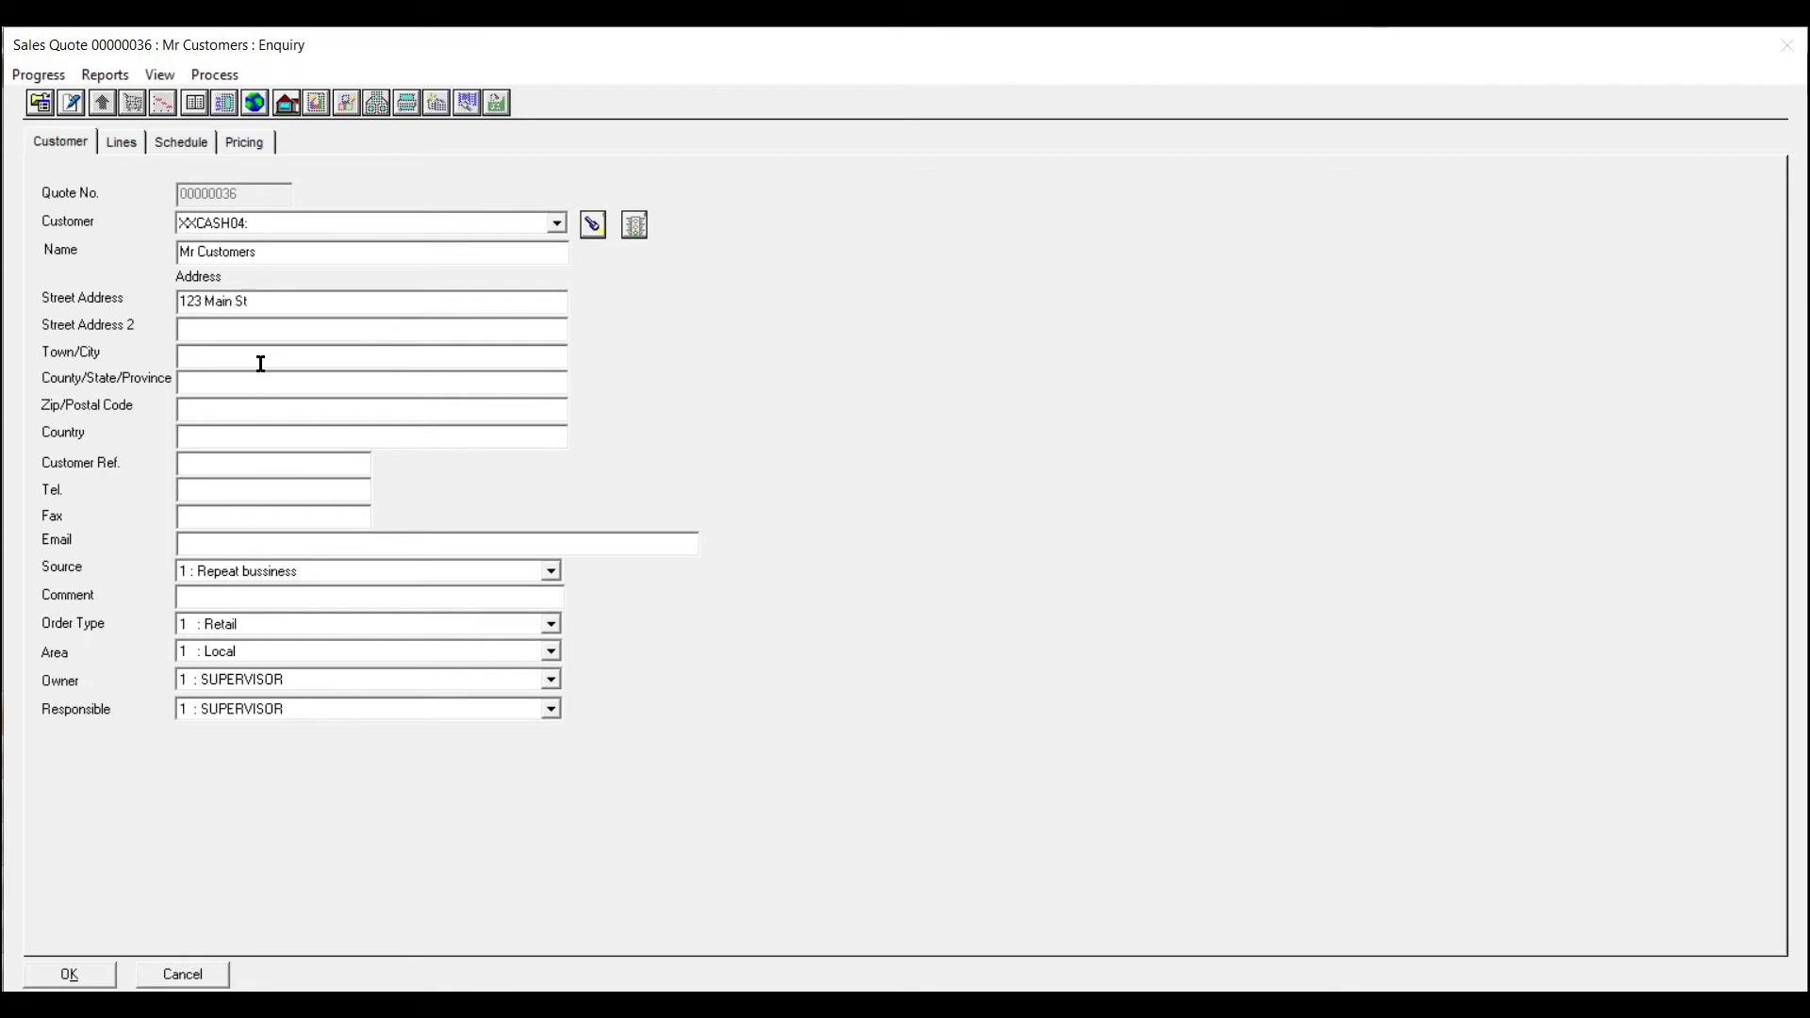
click(123, 143)
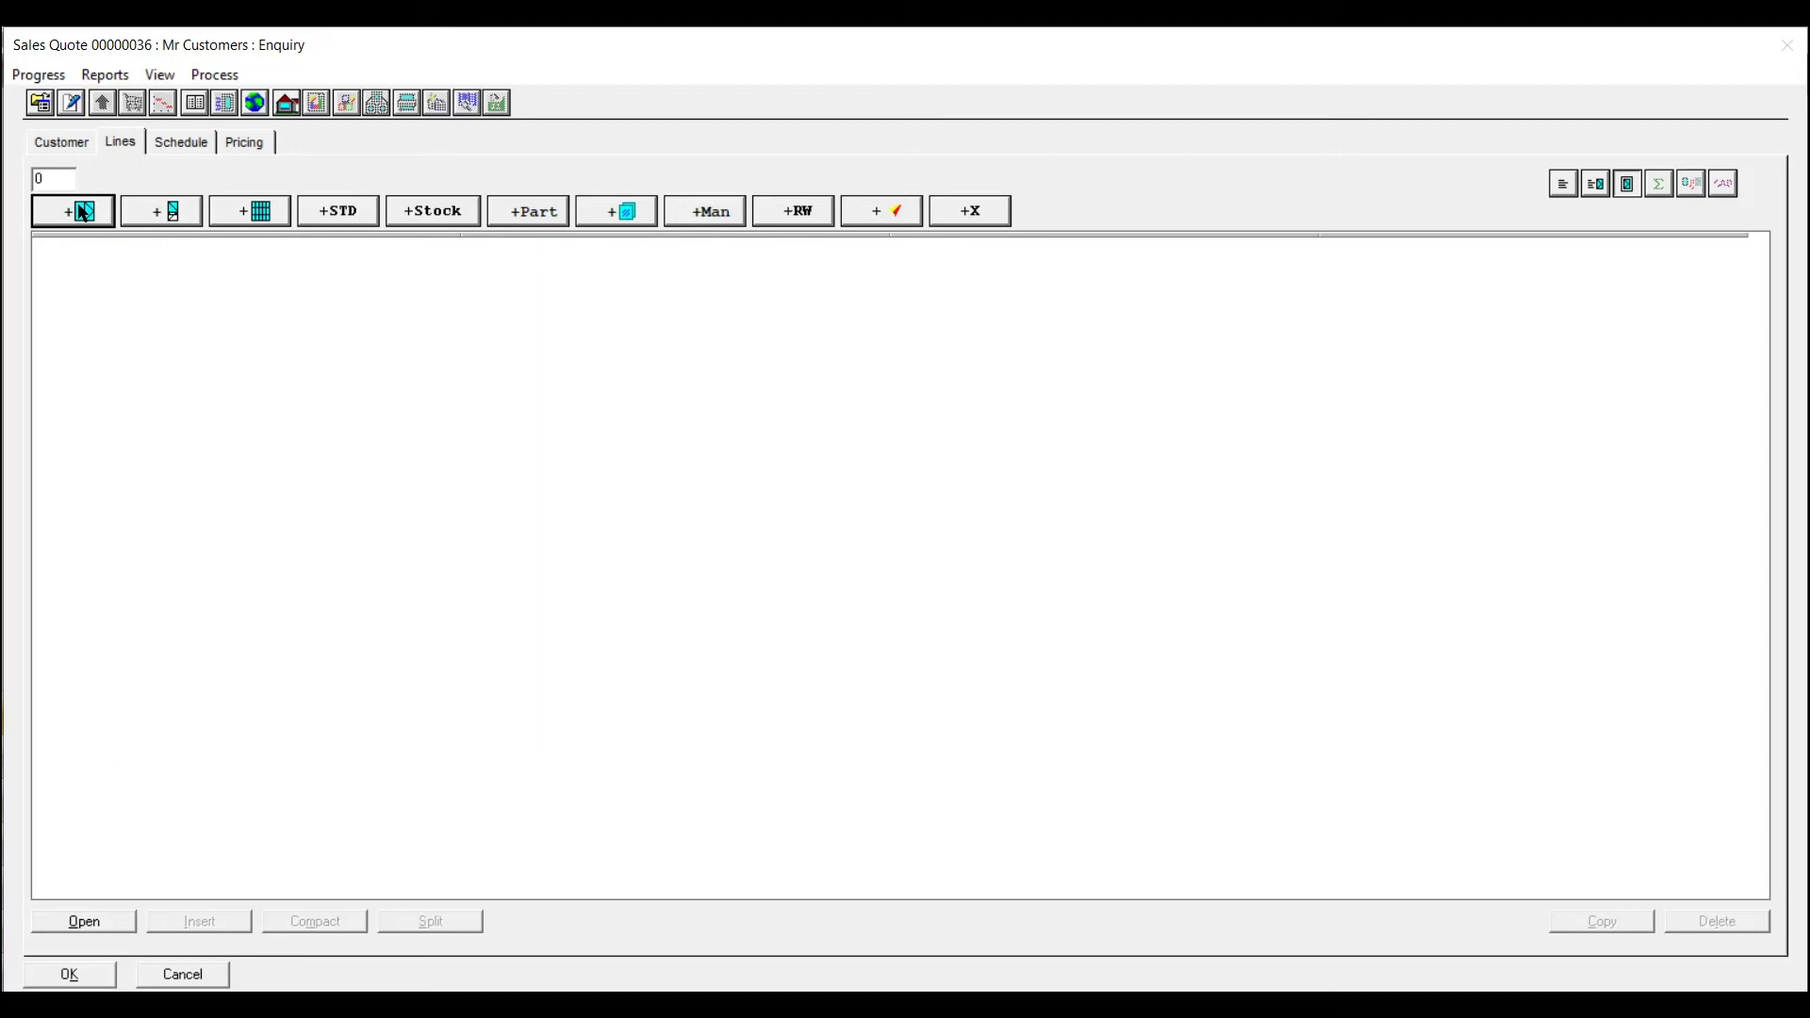
Add a KZ01 System C70 Gold window line using design 3, the top-hung sash, described Awning
click(83, 213)
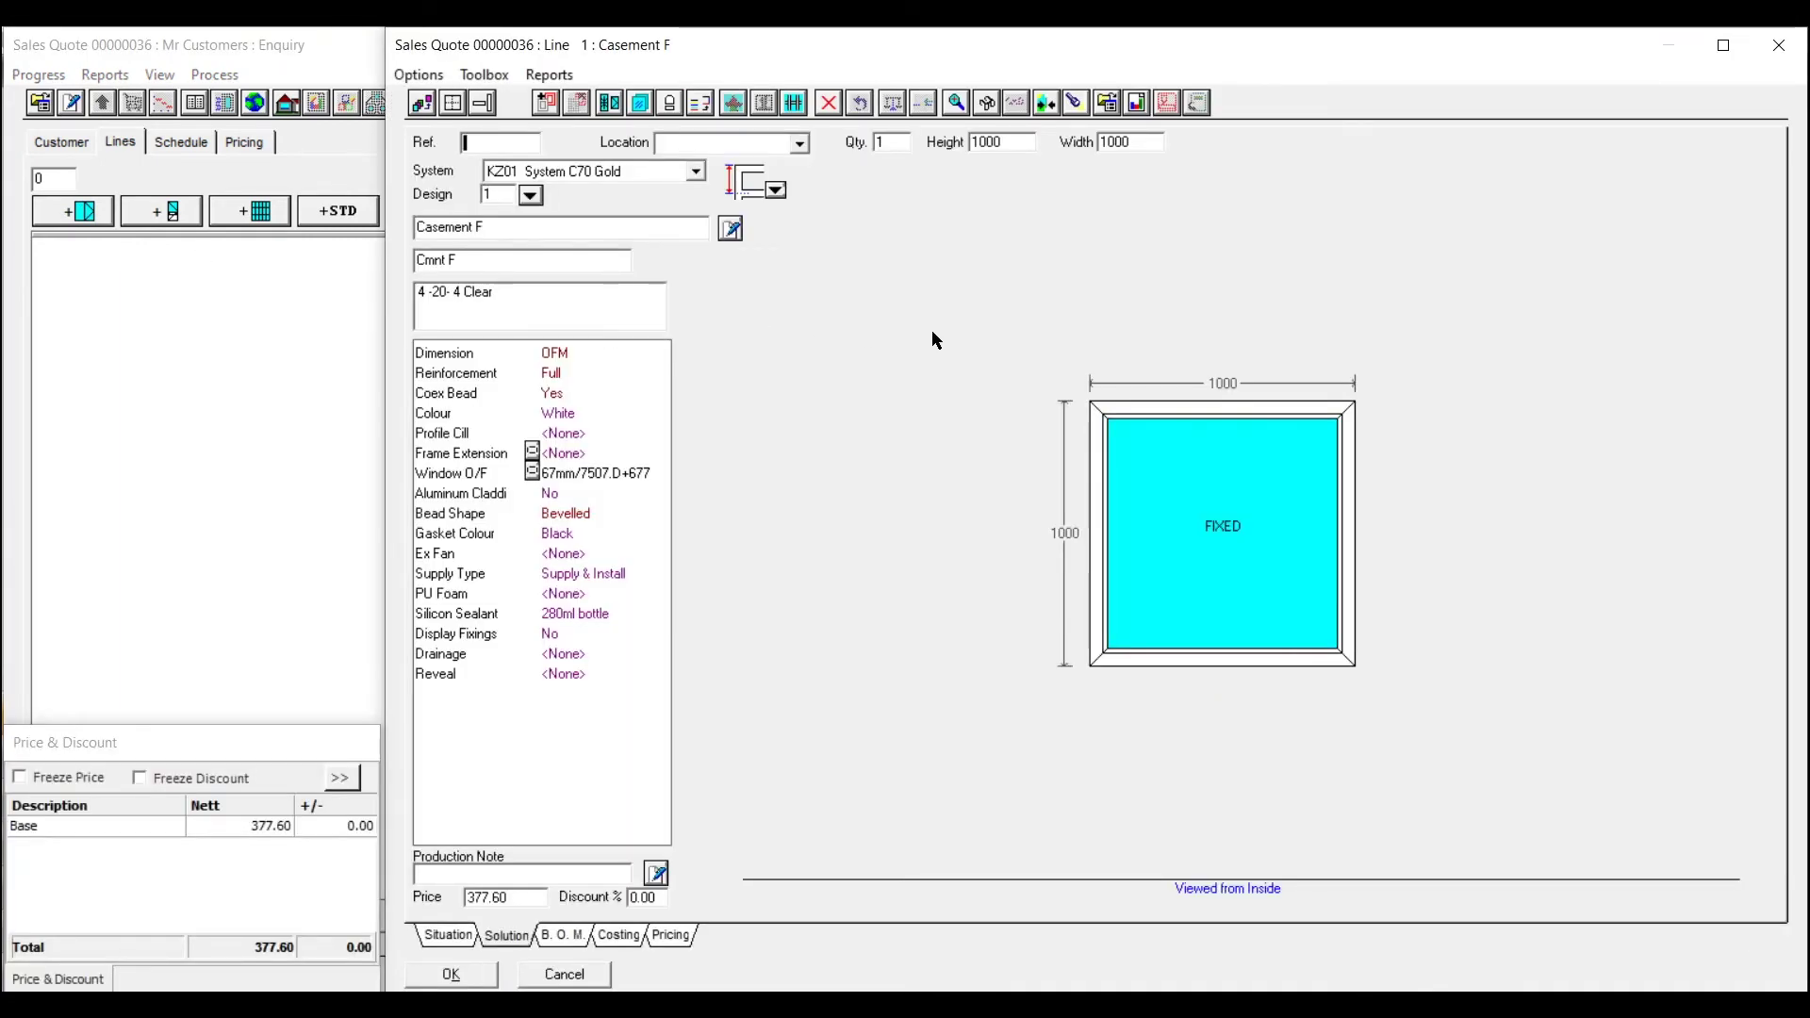
click(697, 174)
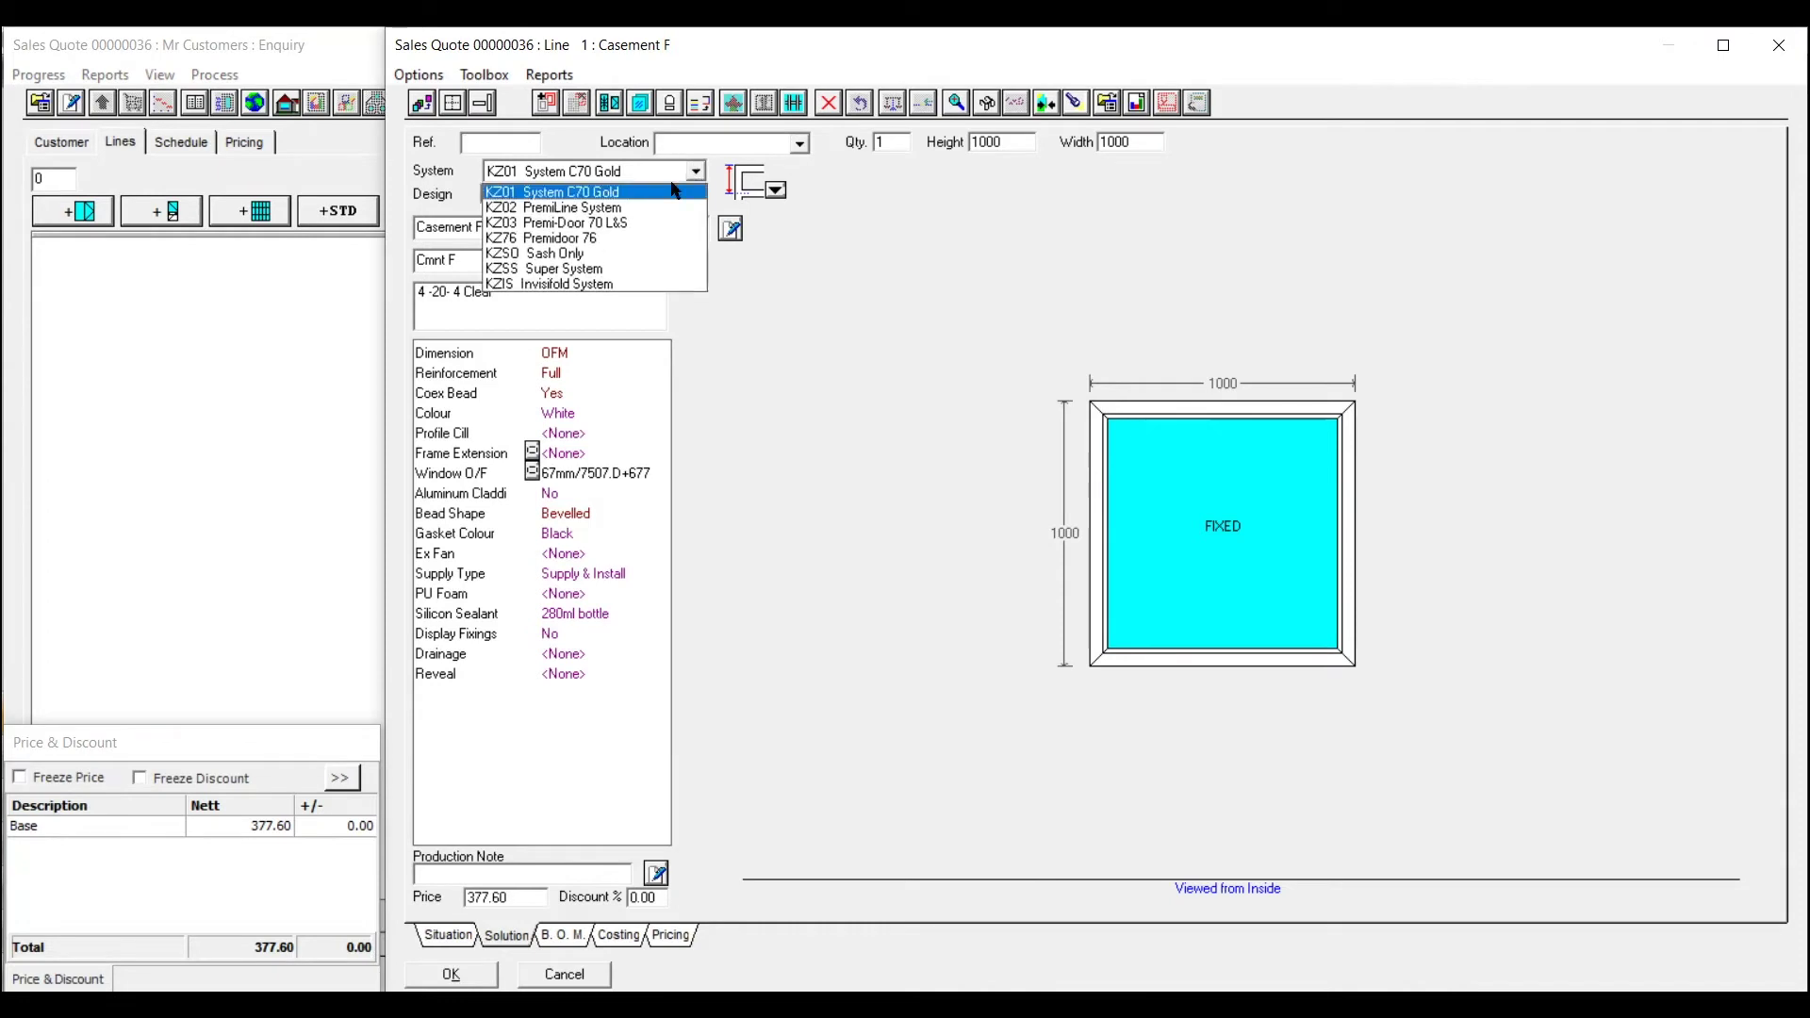
click(606, 193)
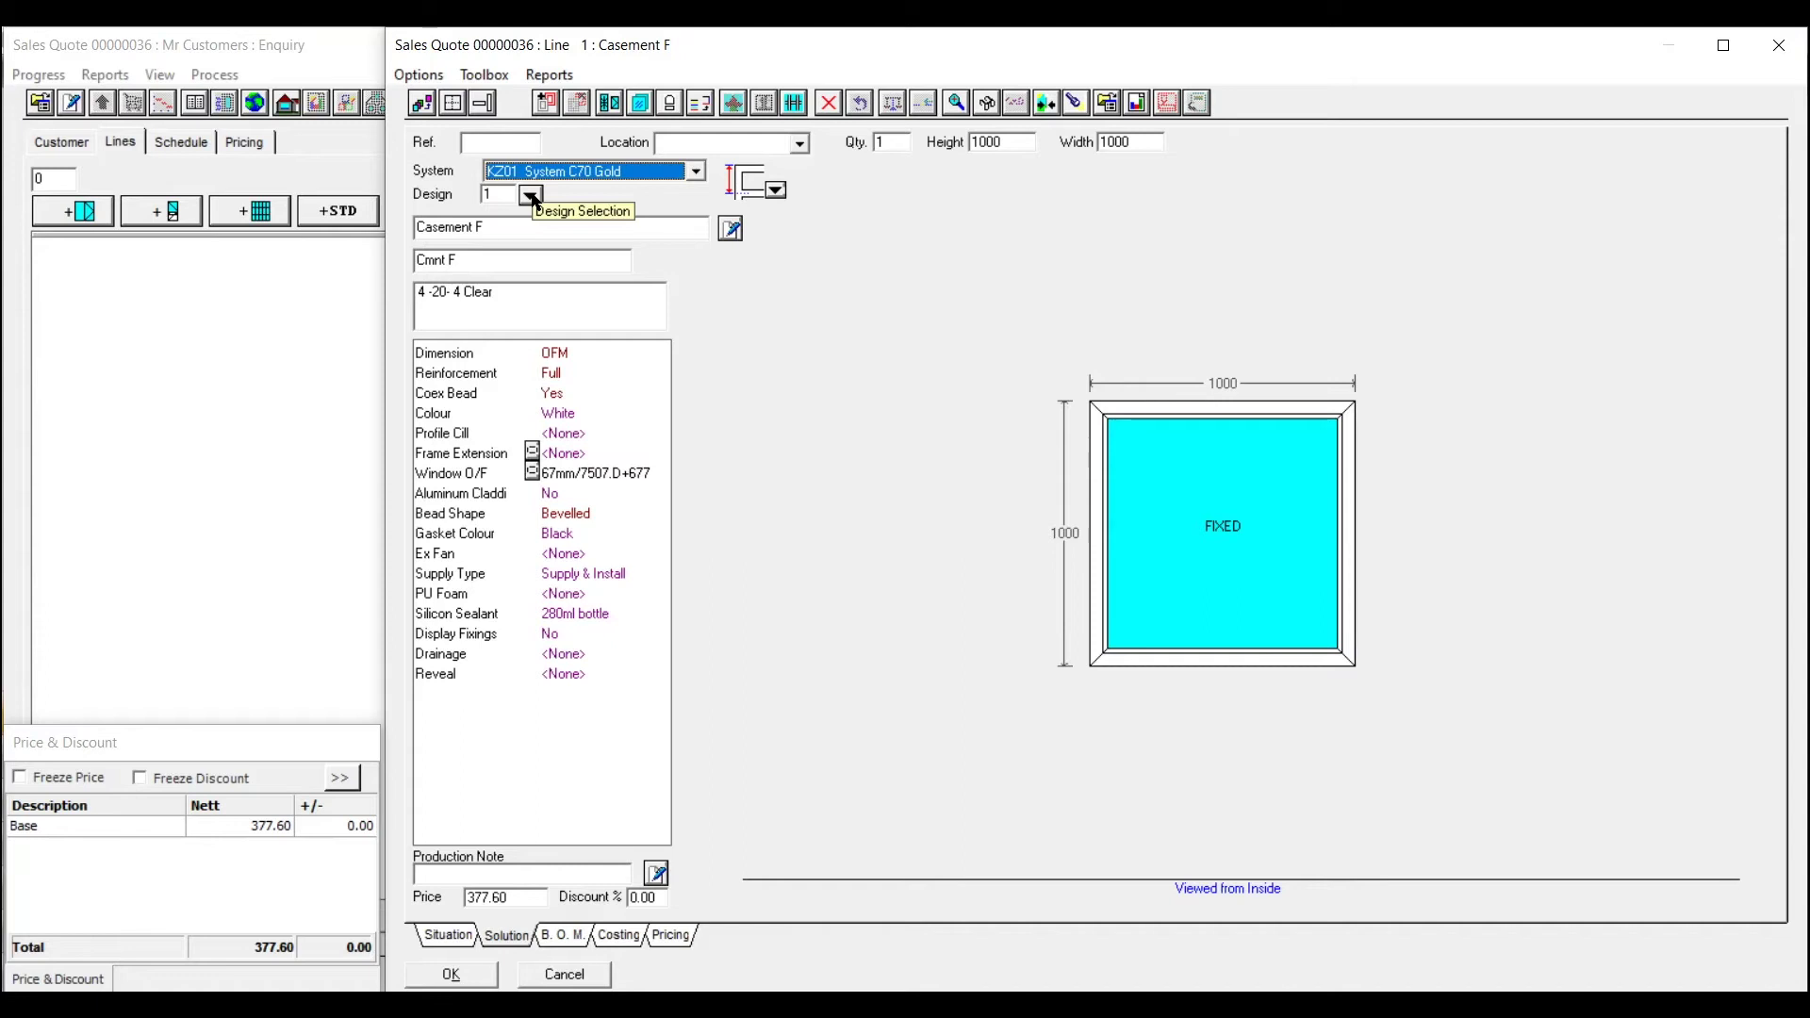
click(533, 197)
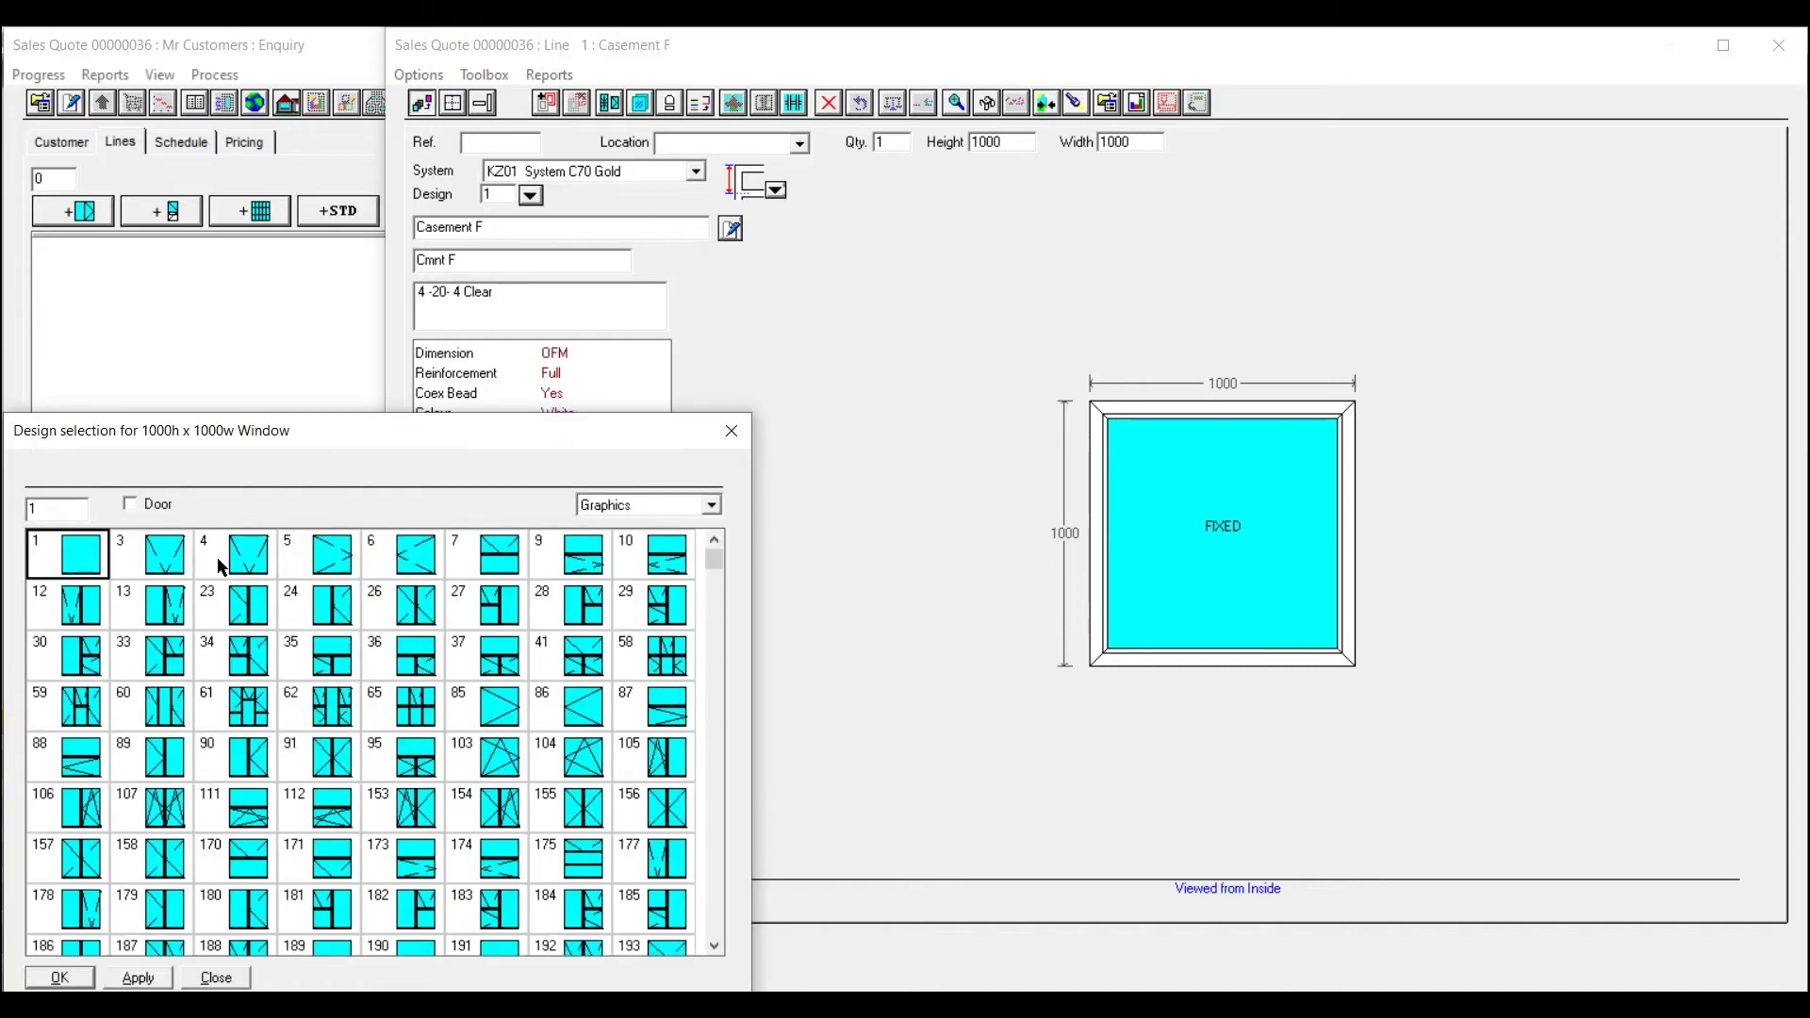
double_click(163, 572)
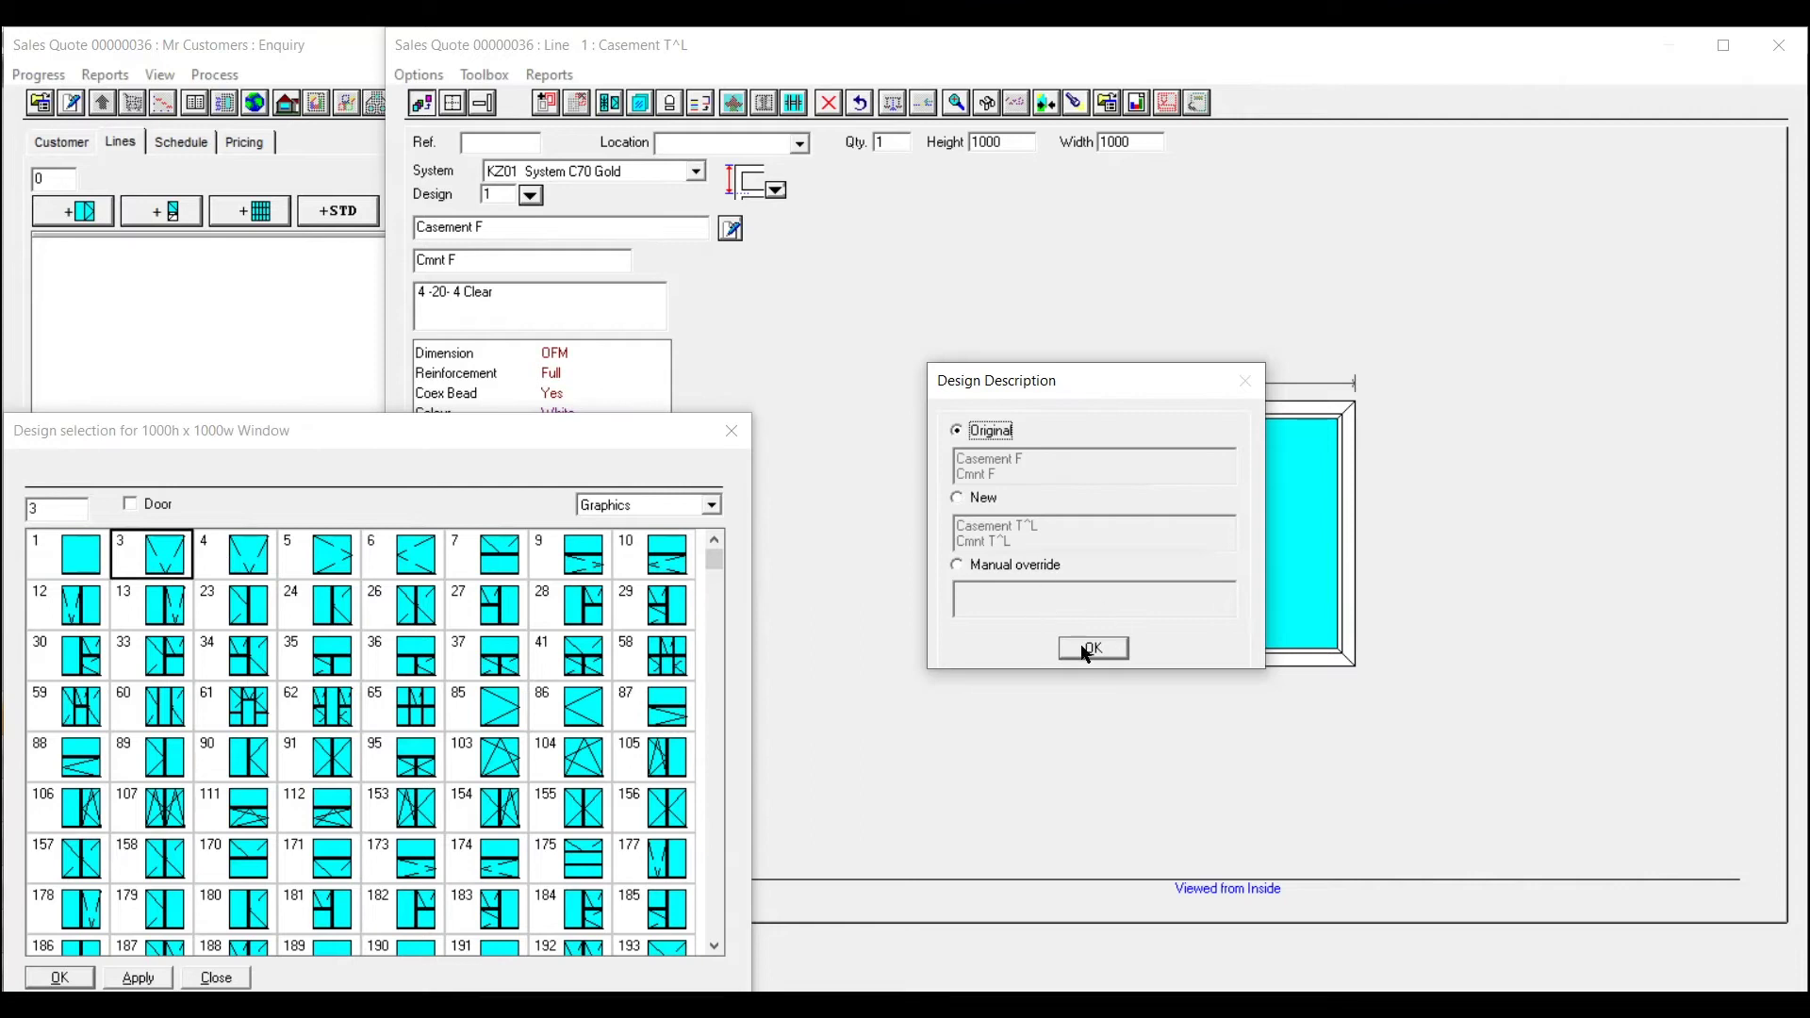
click(1092, 649)
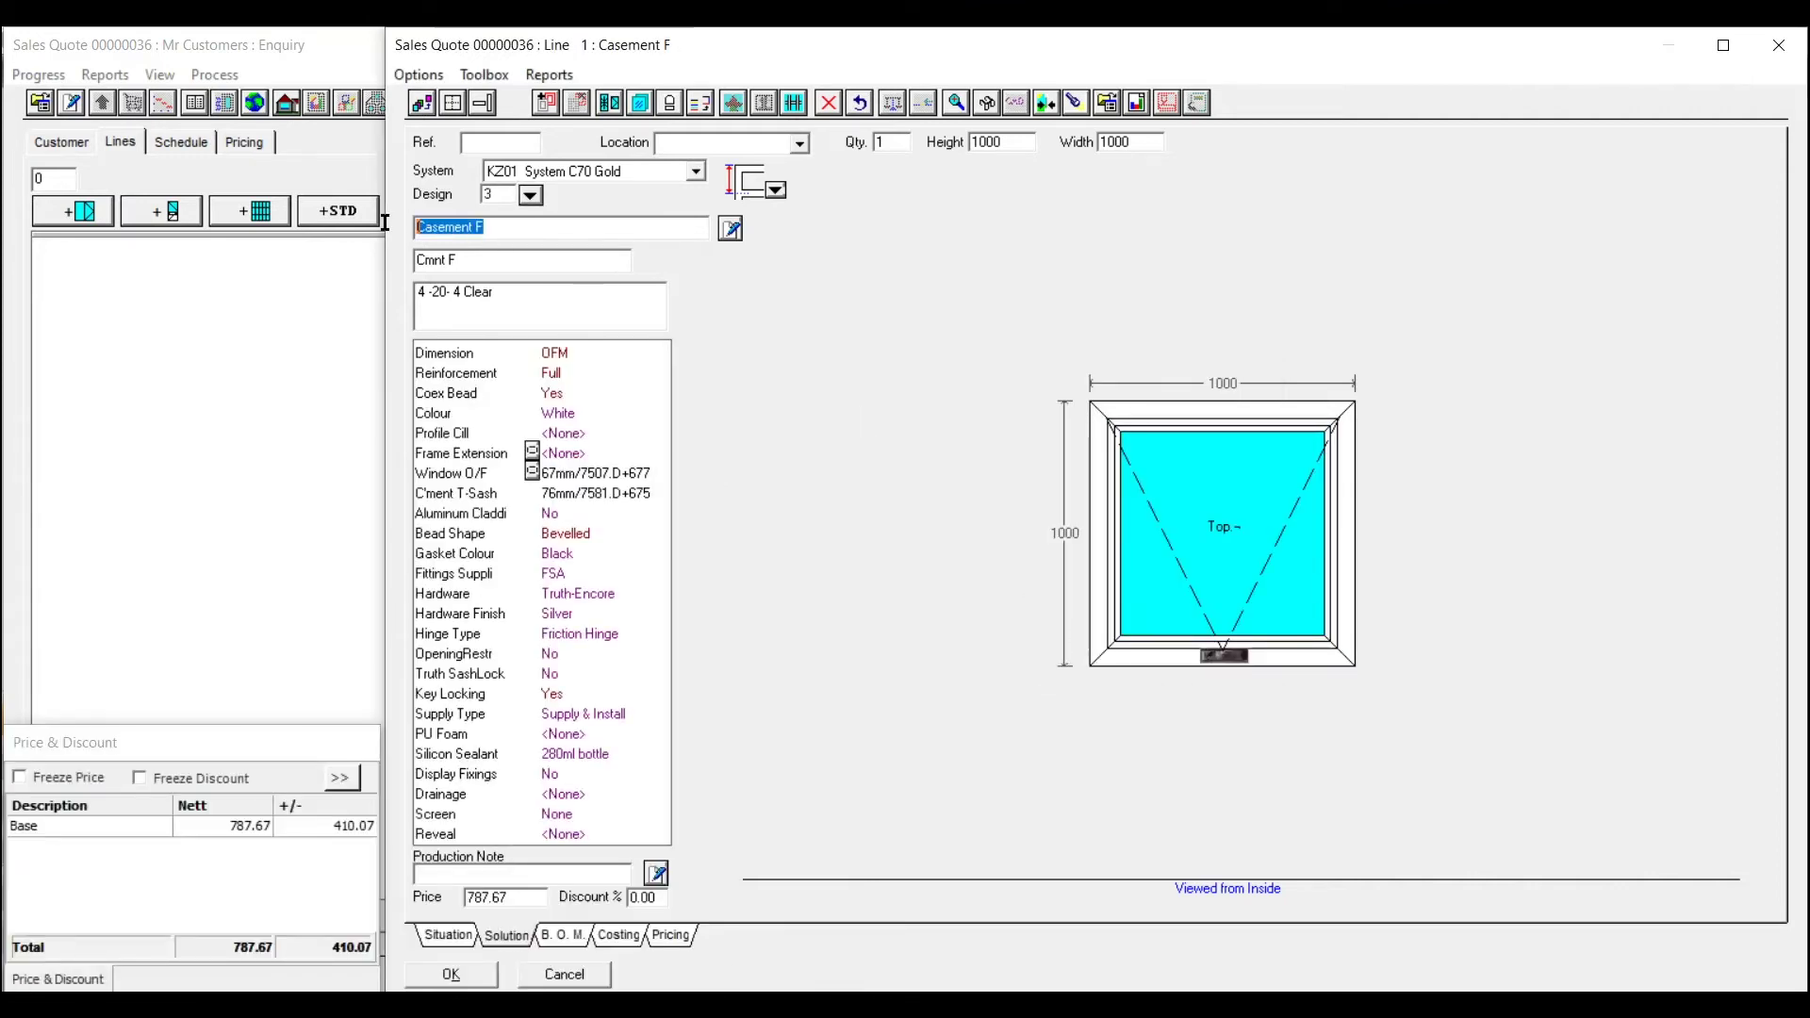
text(Awning)
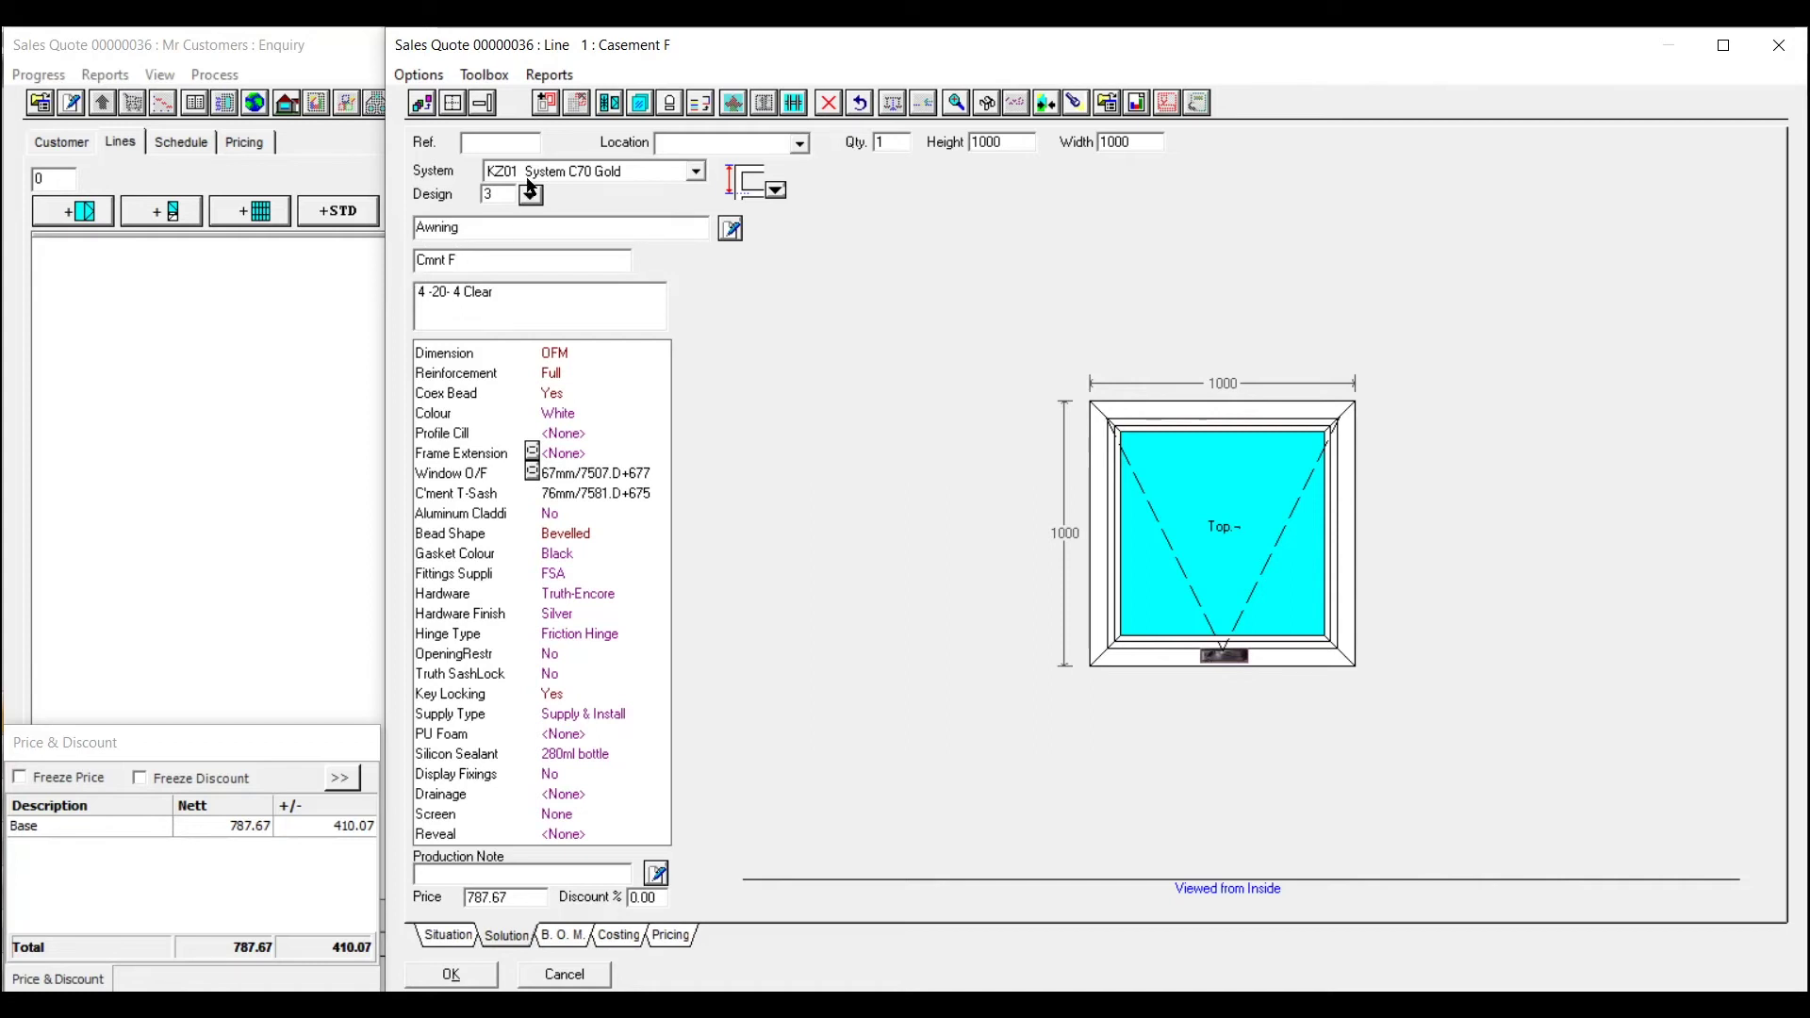
click(507, 142)
Set the line to reference W1, location LOUNGE, quantity 2, 1200 high by 800 wide
text(W1)
key(Tab)
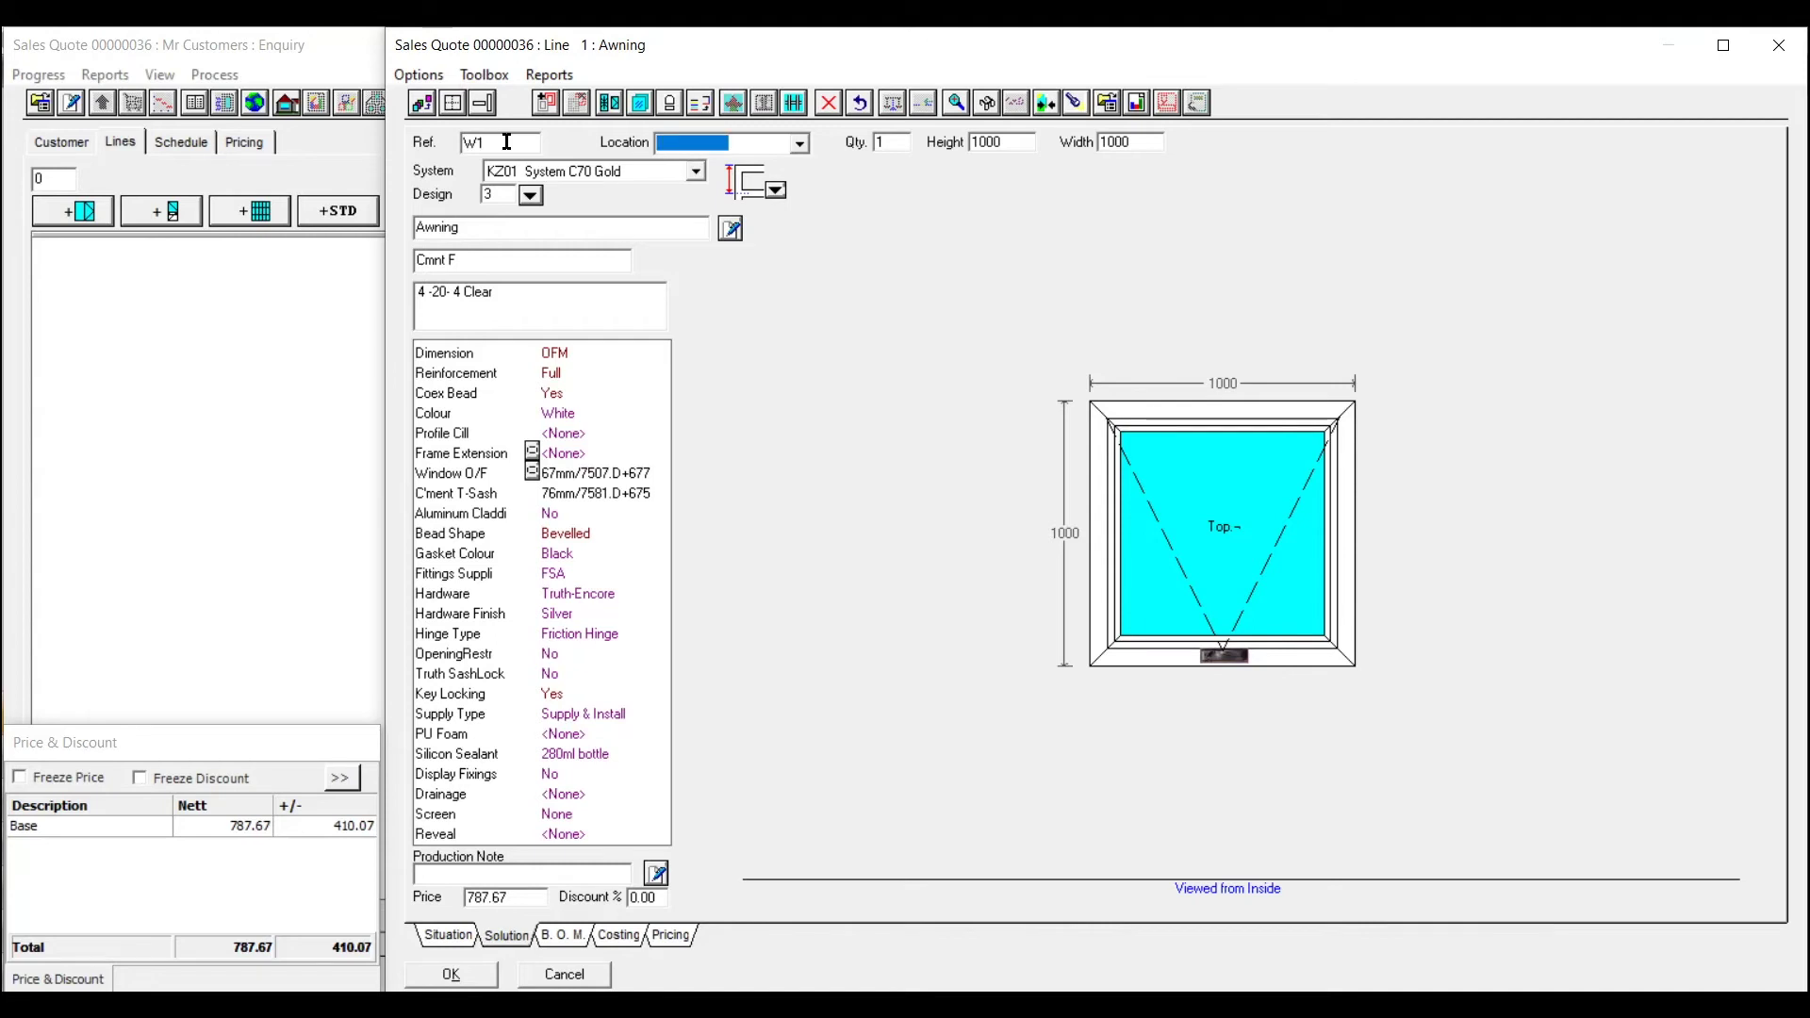
text(LOUNGE)
key(Tab)
text(2)
key(Tab)
text(1200)
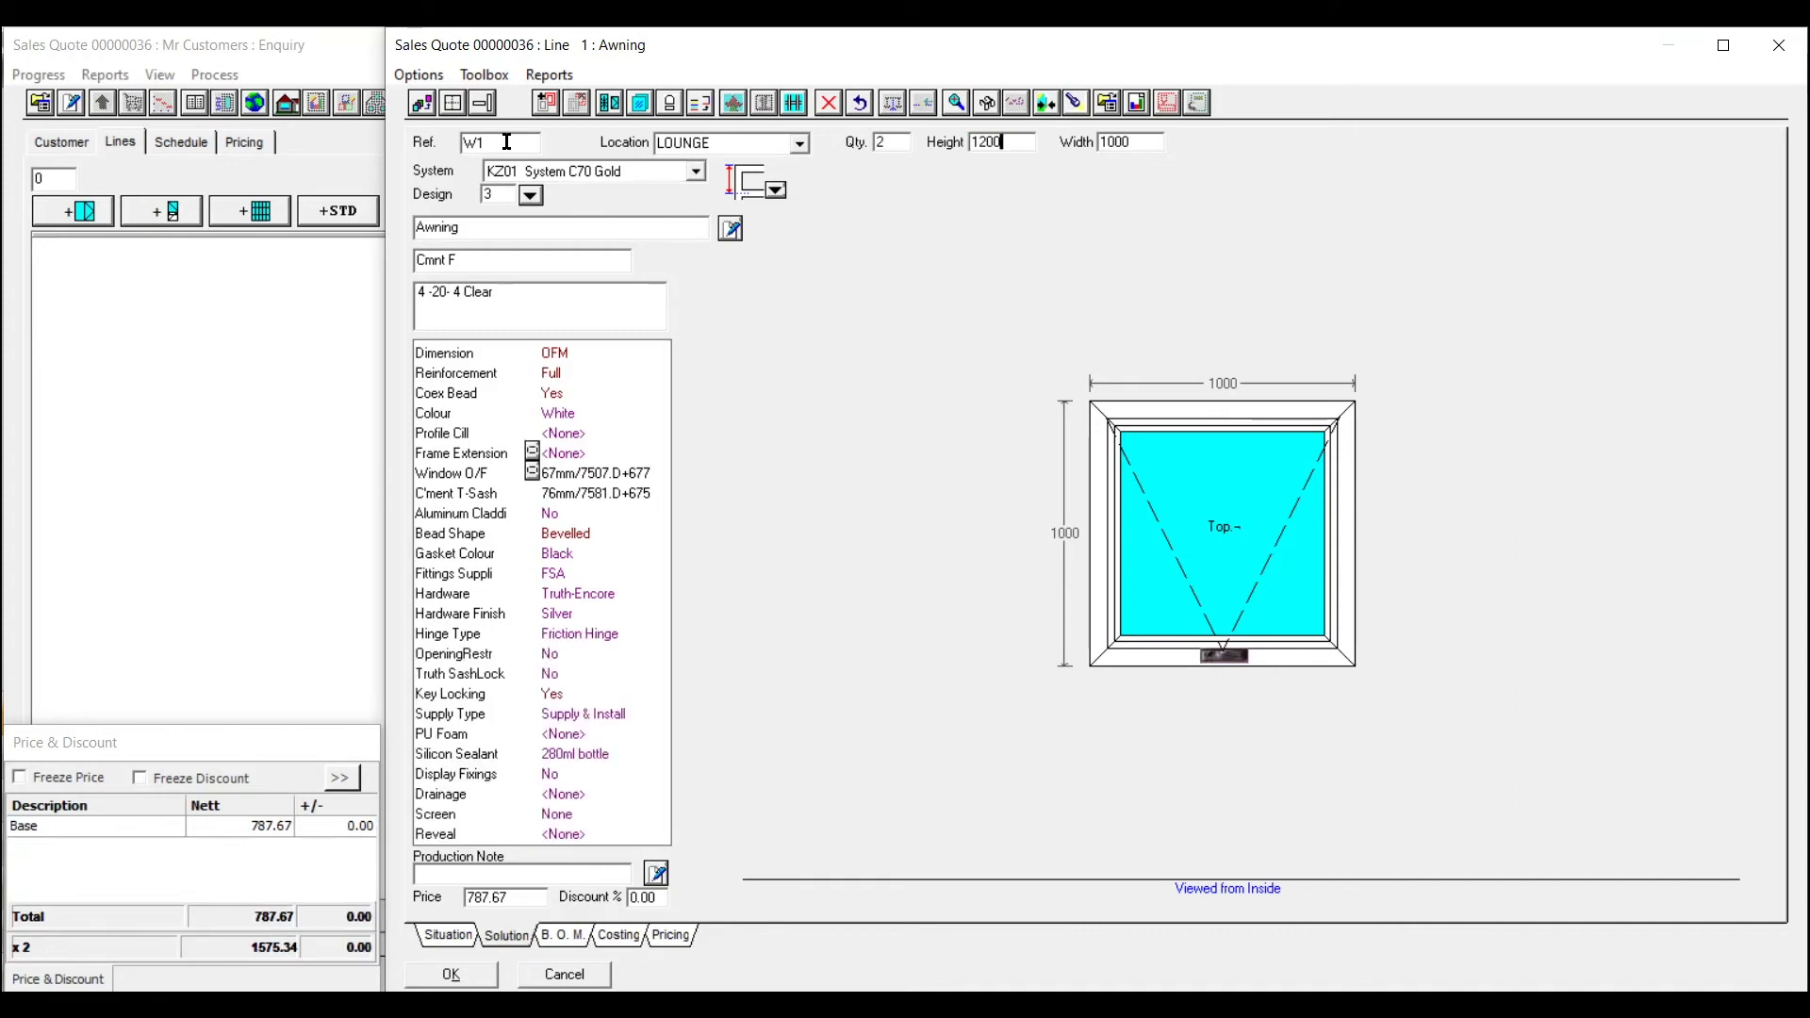
key(Tab)
text(800)
key(Tab)
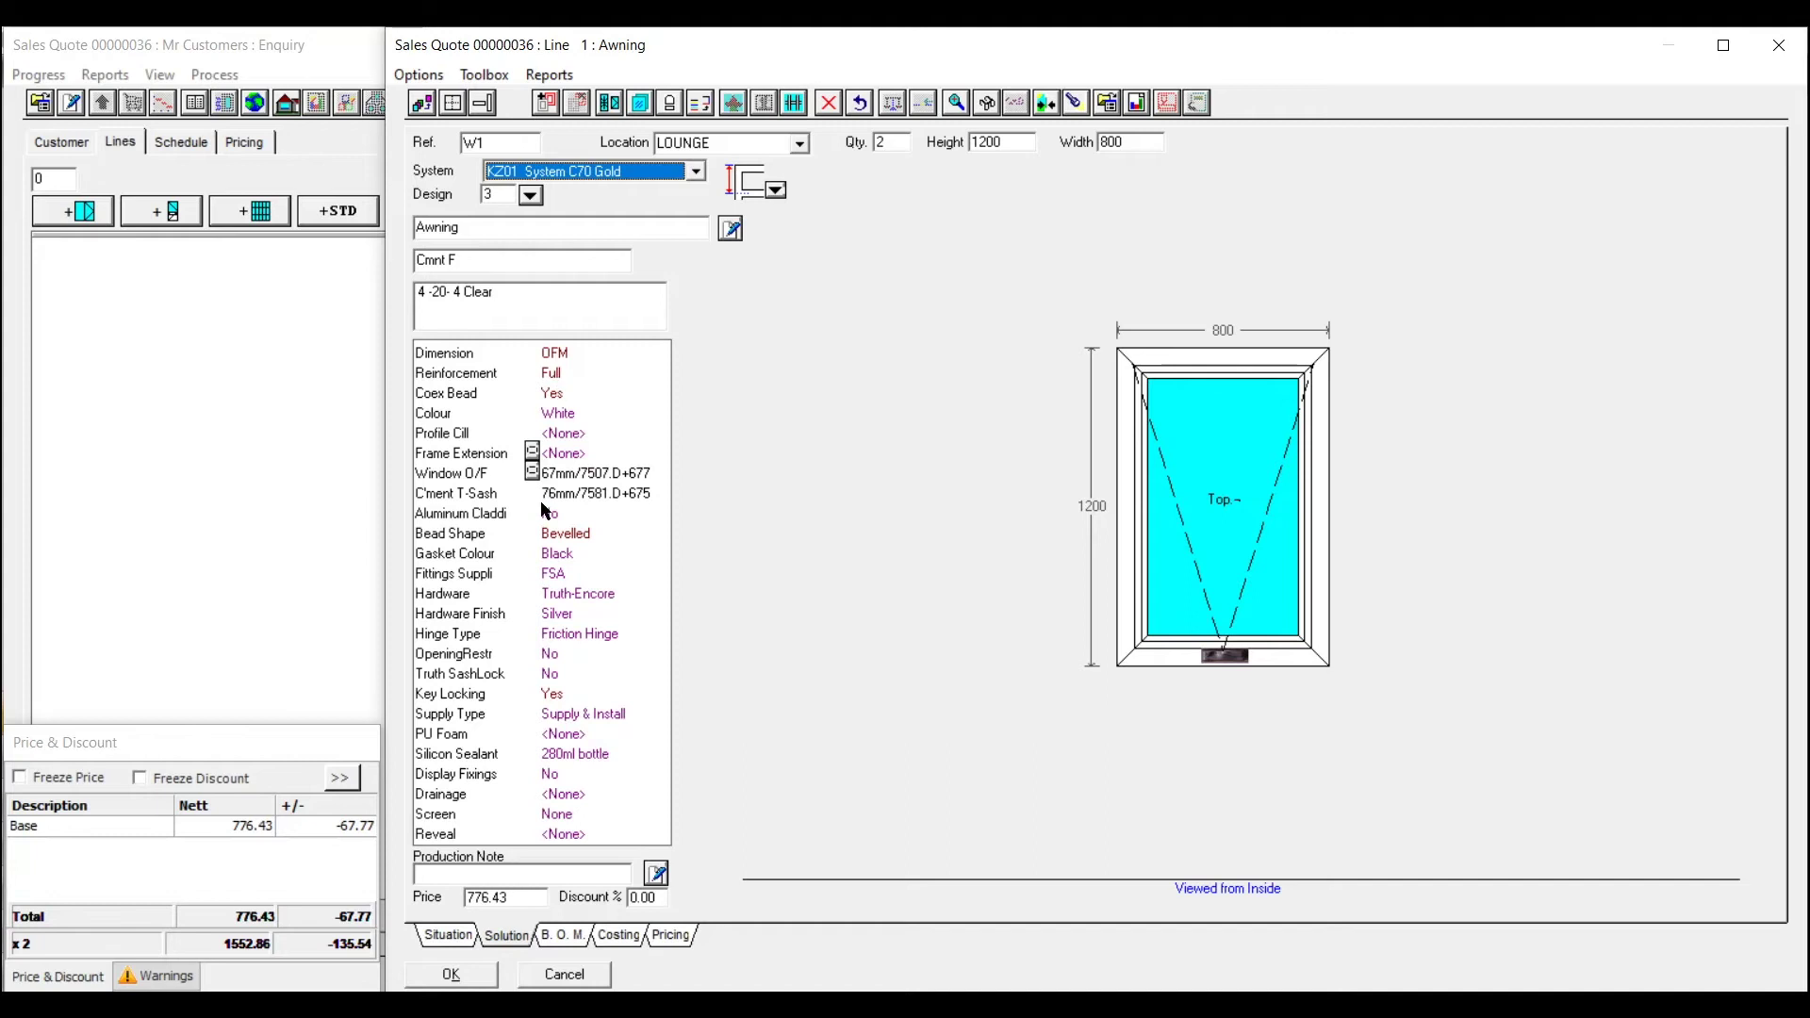
Give the awning a Foil 2S frame colour and Truth-Encore hardware with White finish
click(562, 416)
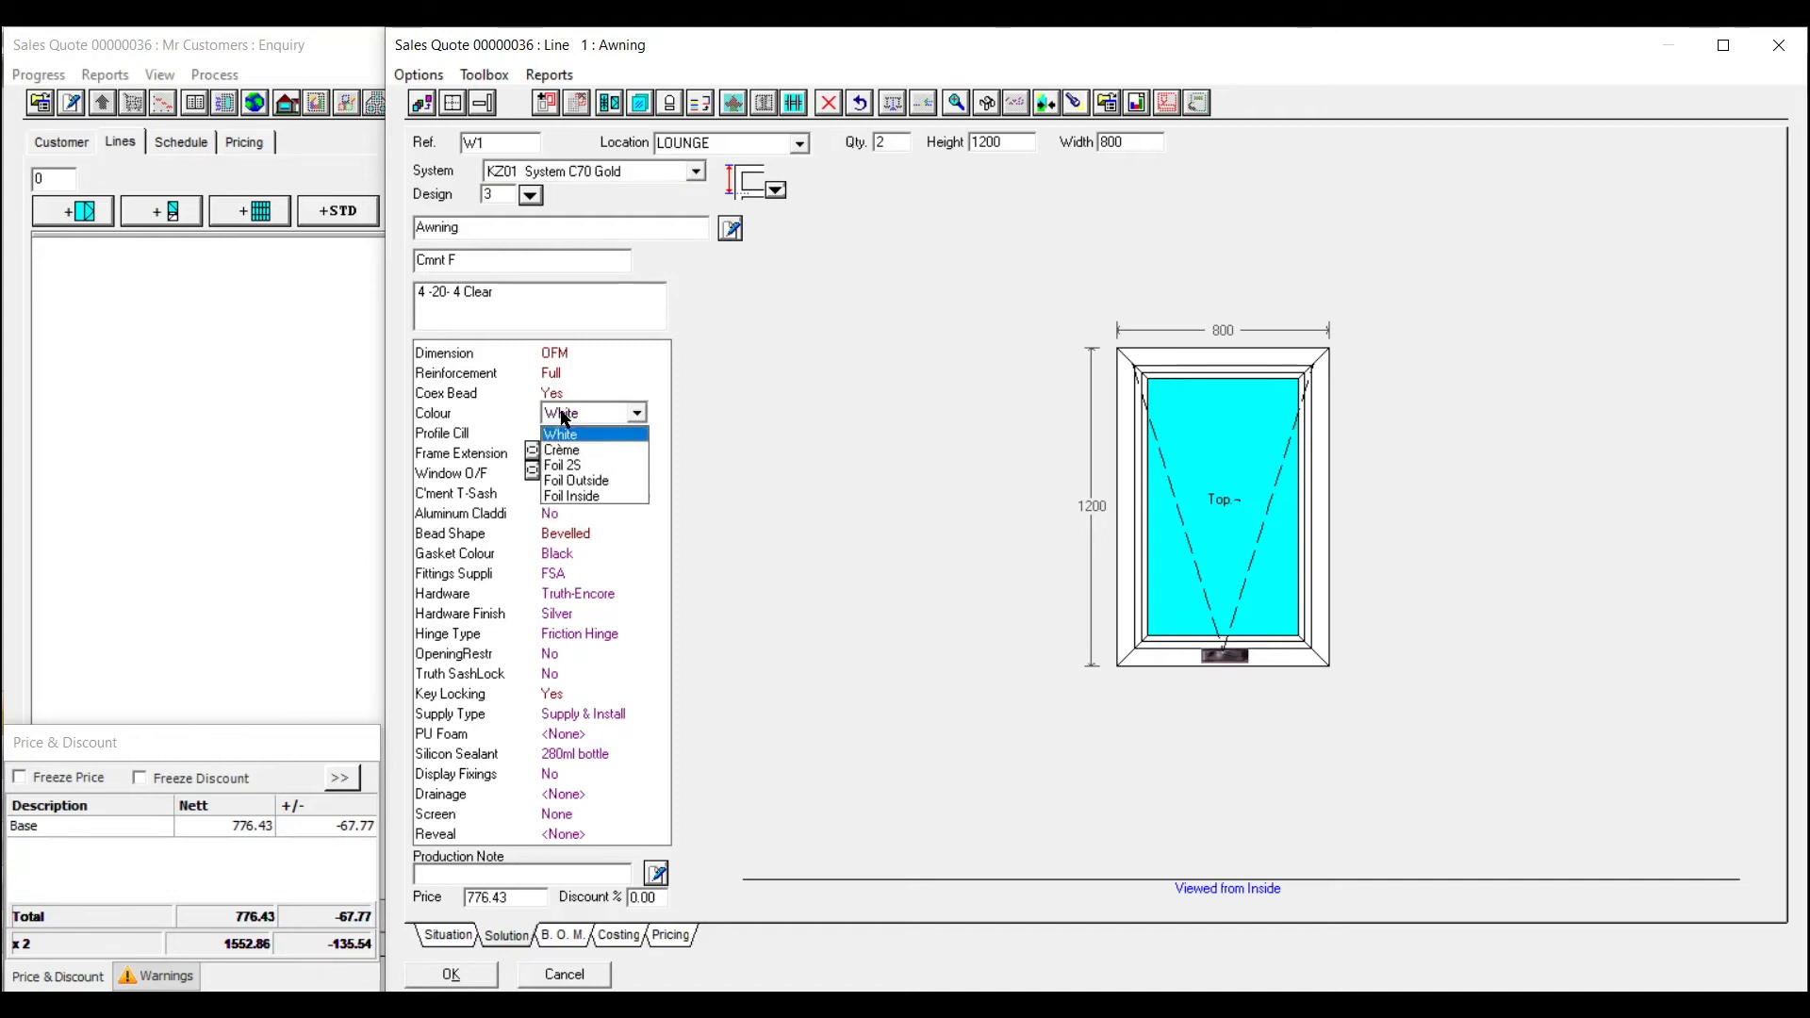
click(577, 465)
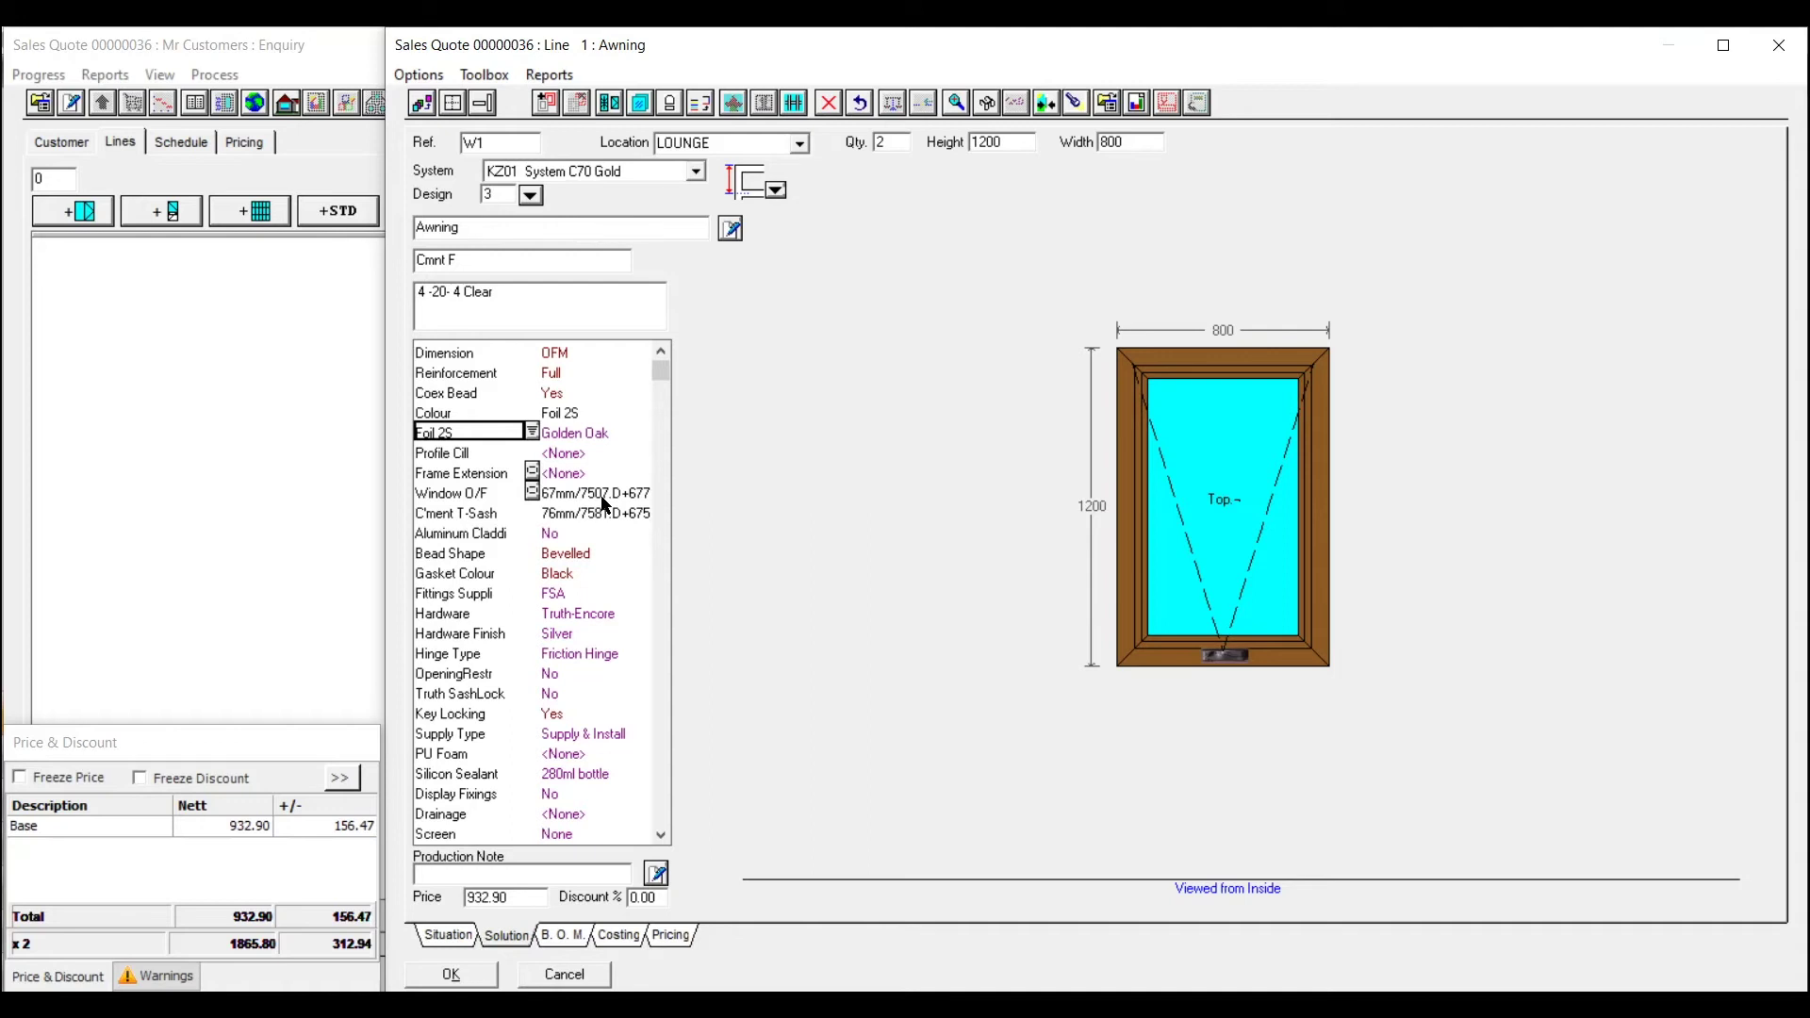
click(560, 615)
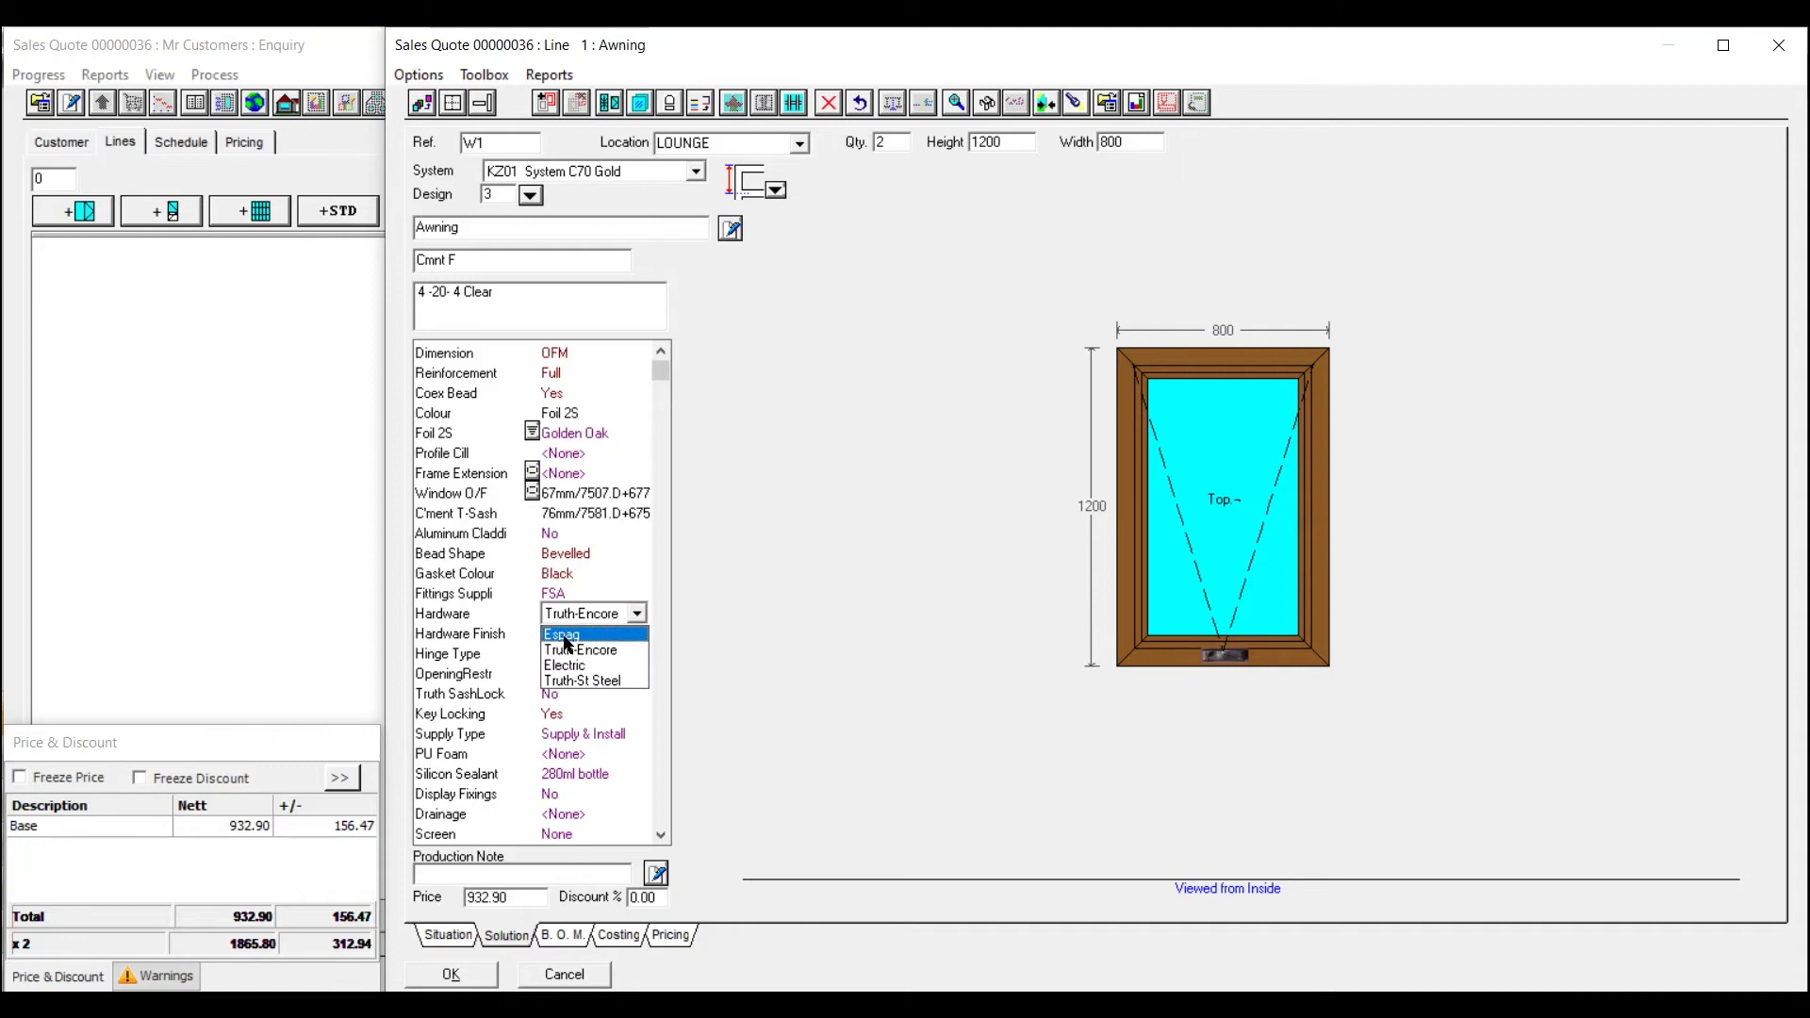
click(569, 643)
click(568, 635)
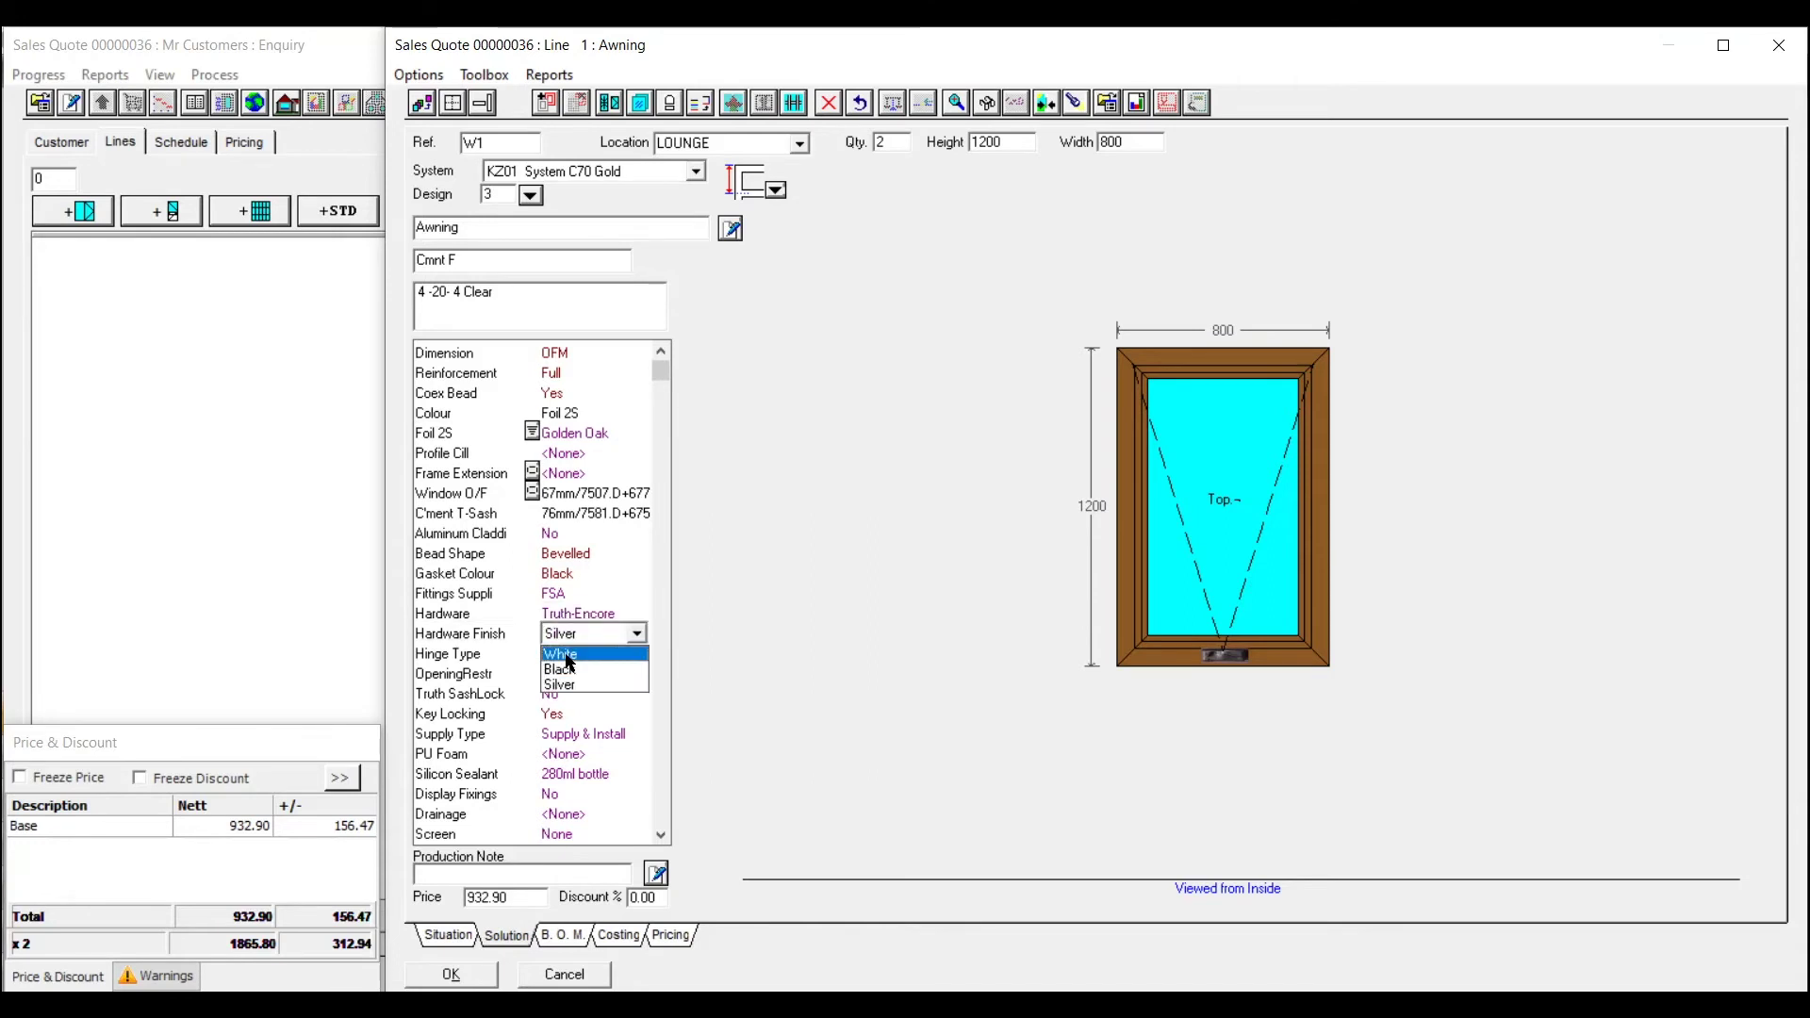
click(568, 656)
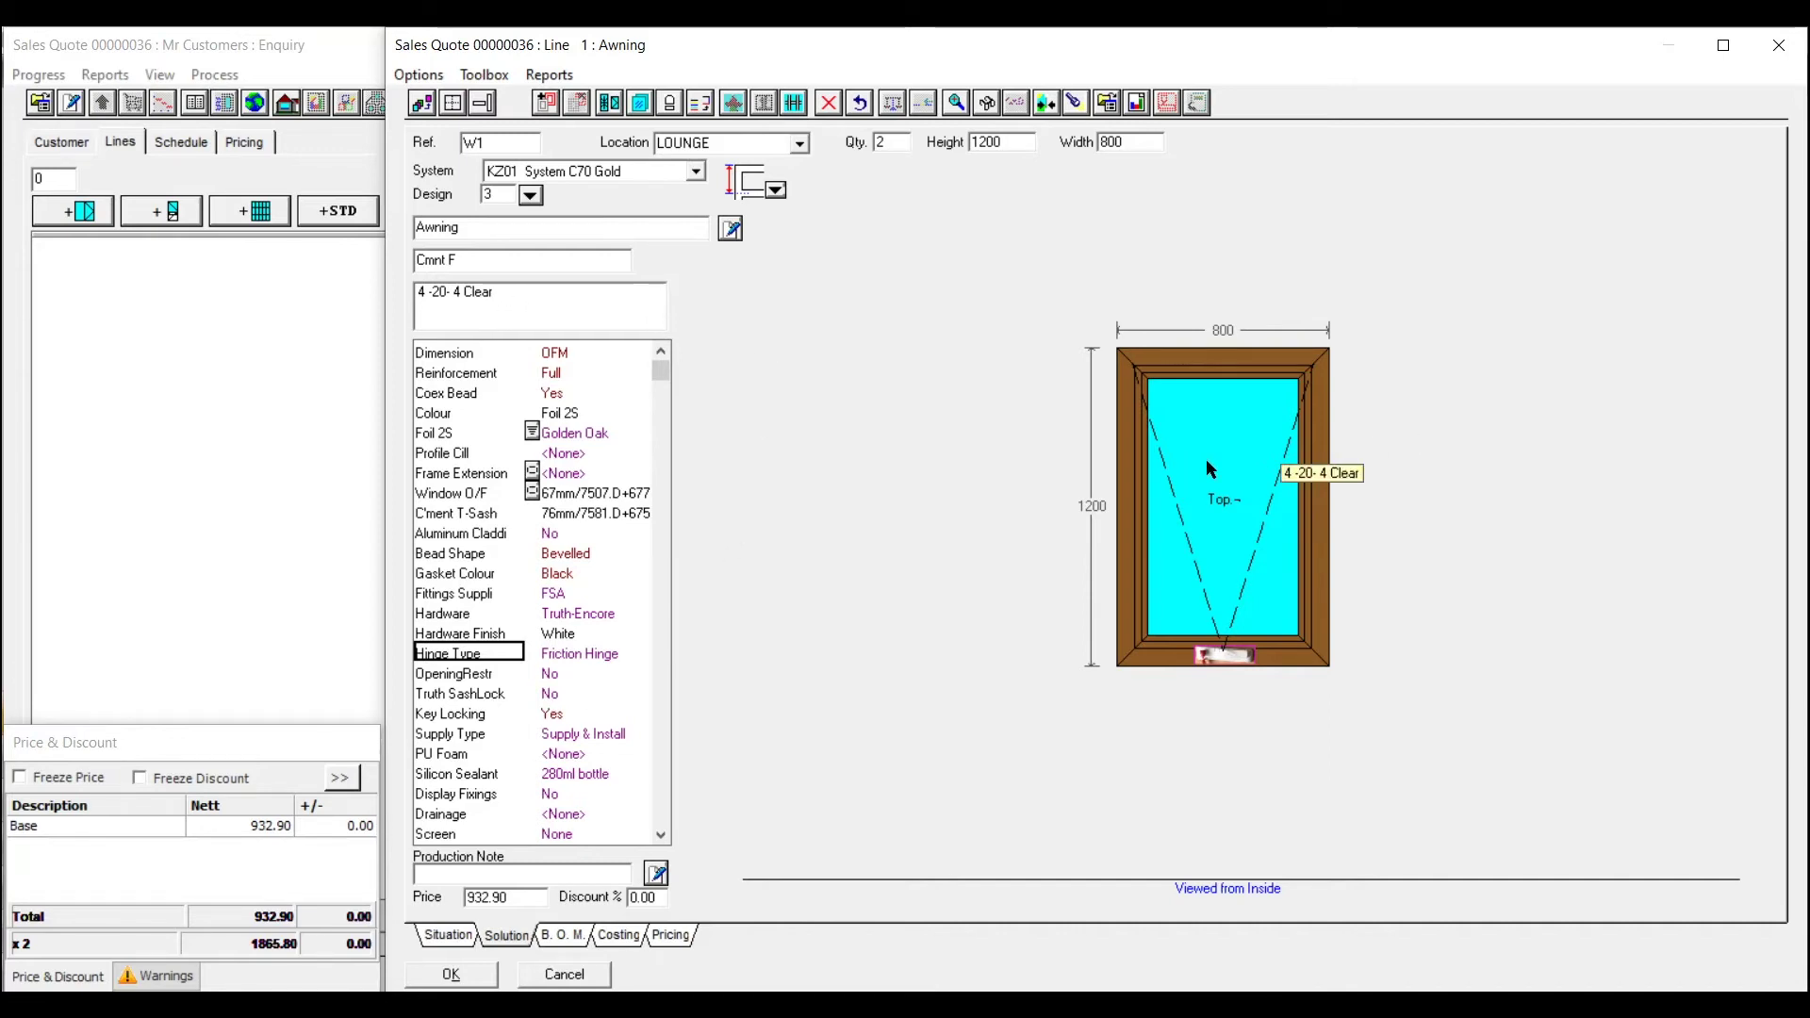
Change the glazing to toughened clear glass and save the awning line, accepting the restrictor warning
click(462, 294)
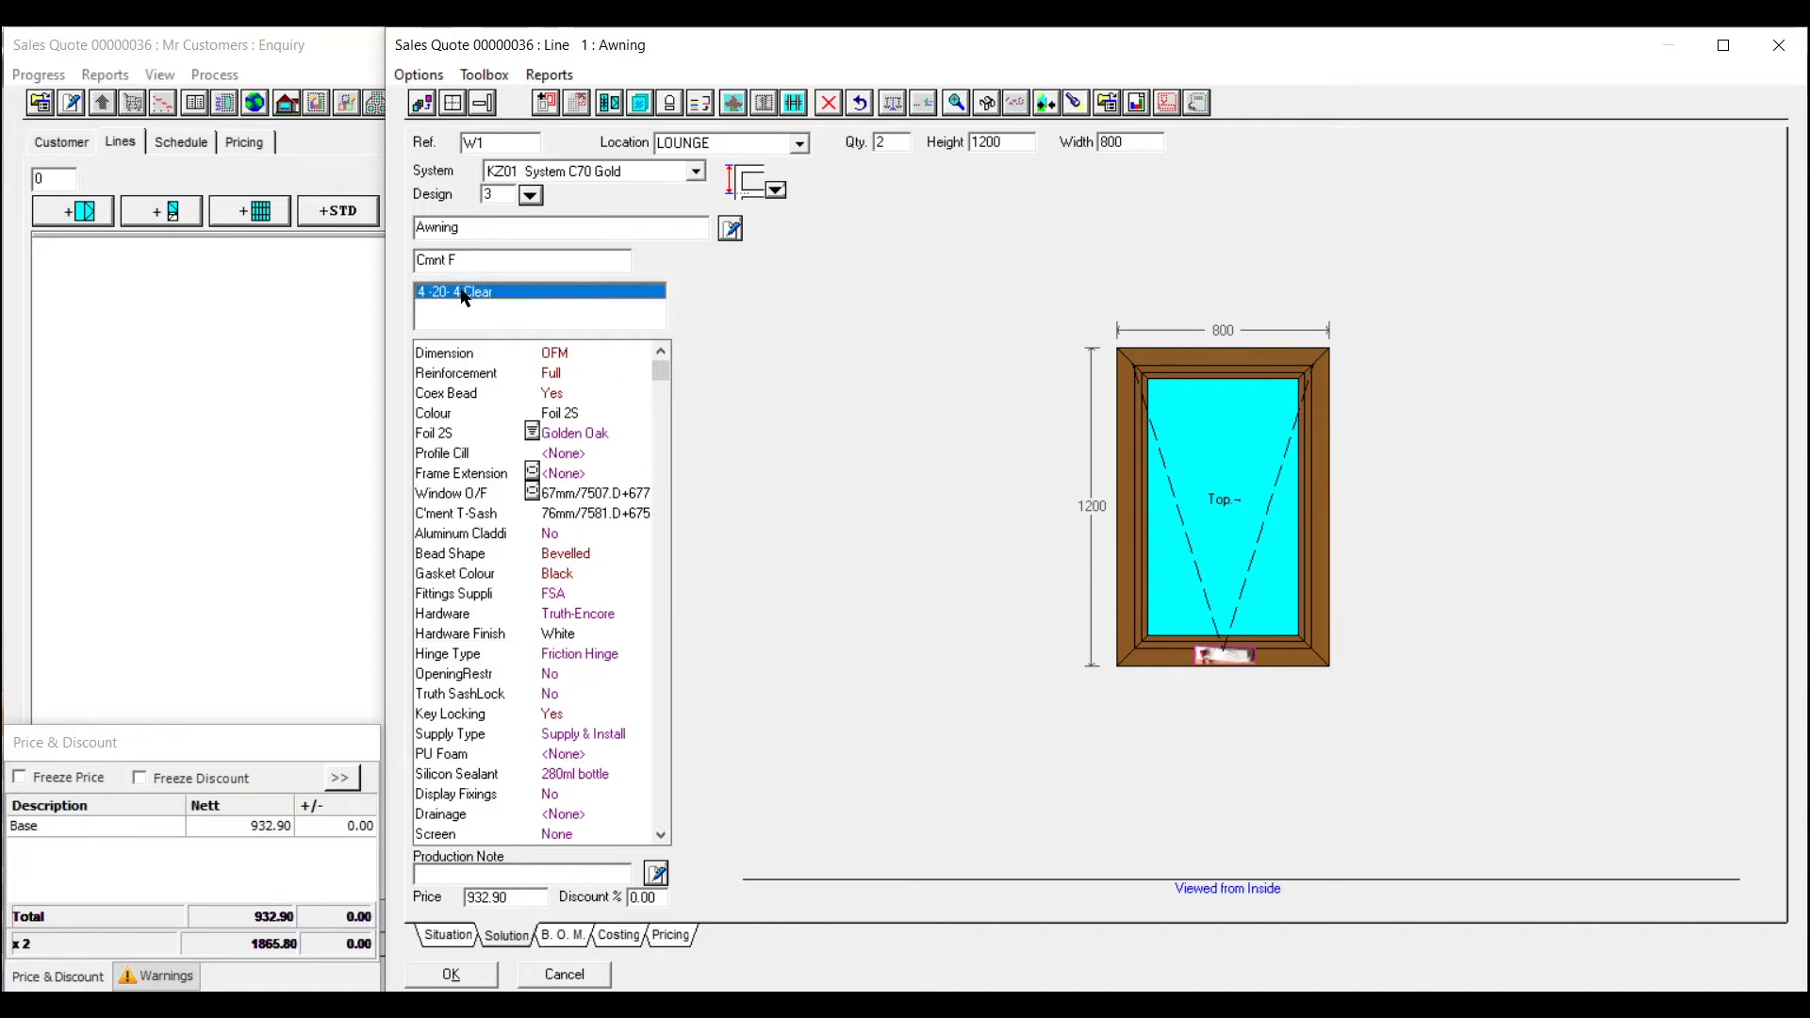
double_click(462, 294)
double_click(164, 229)
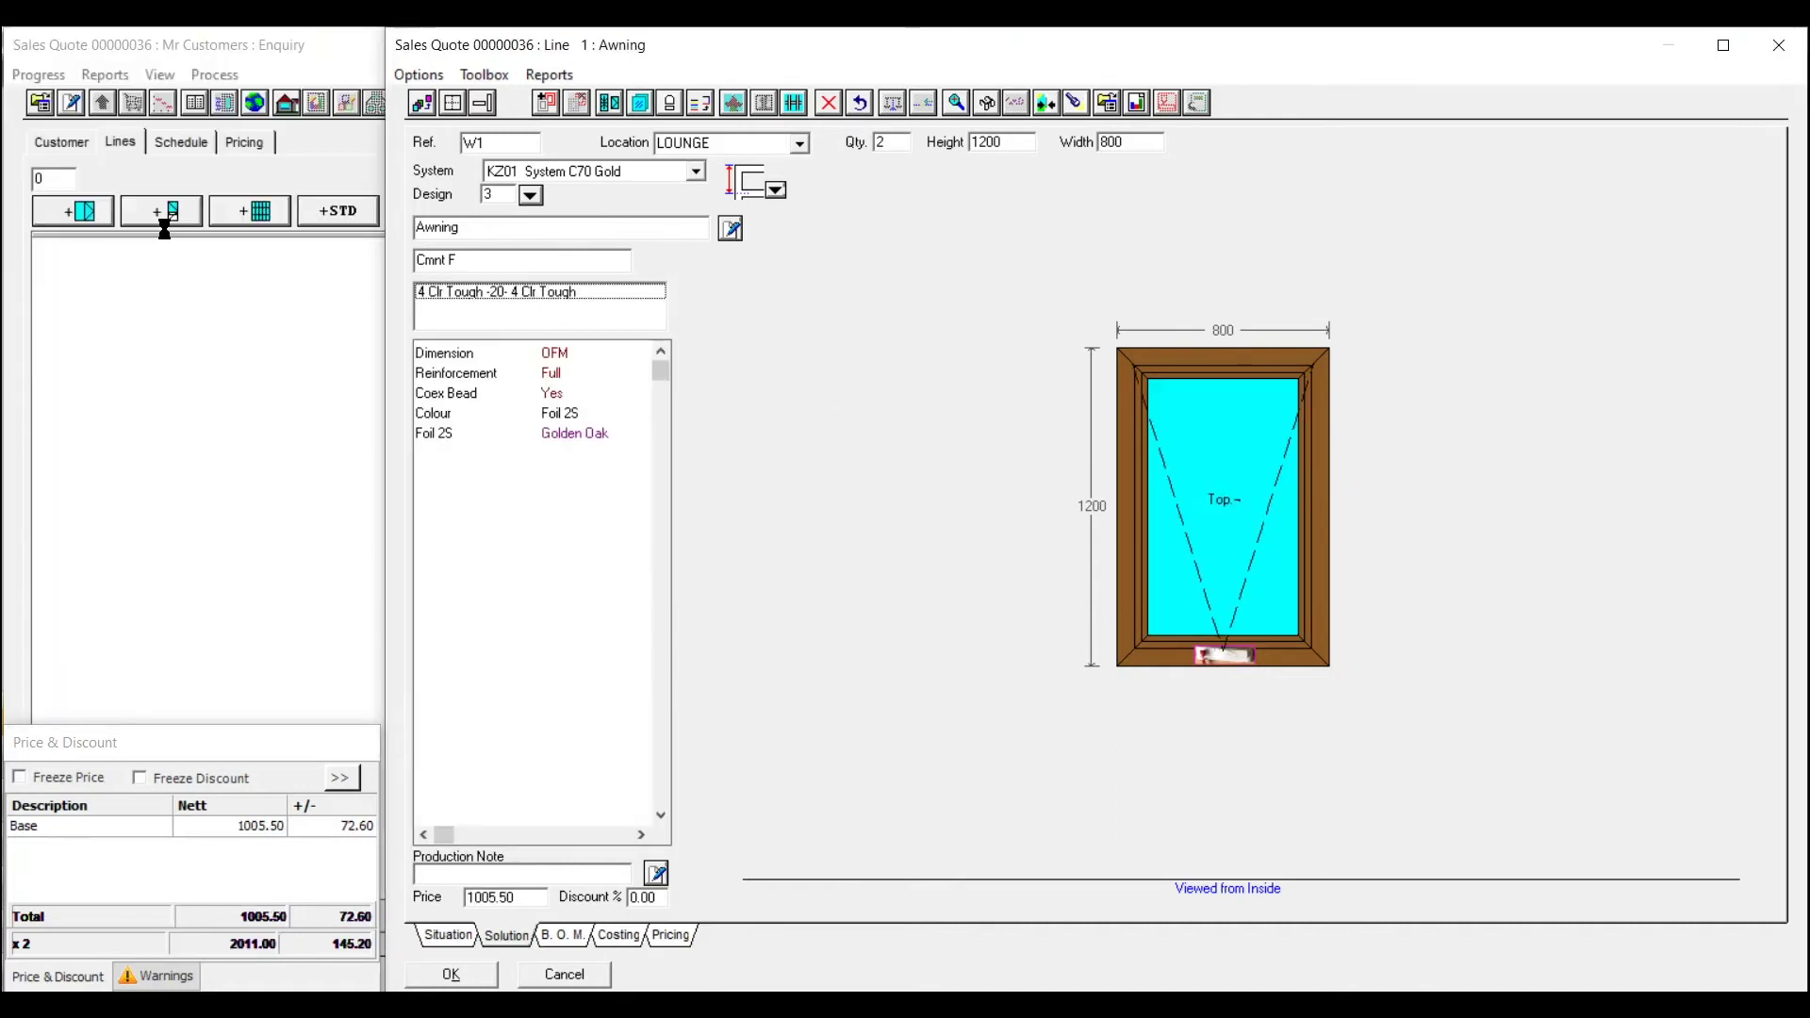
click(456, 972)
click(763, 651)
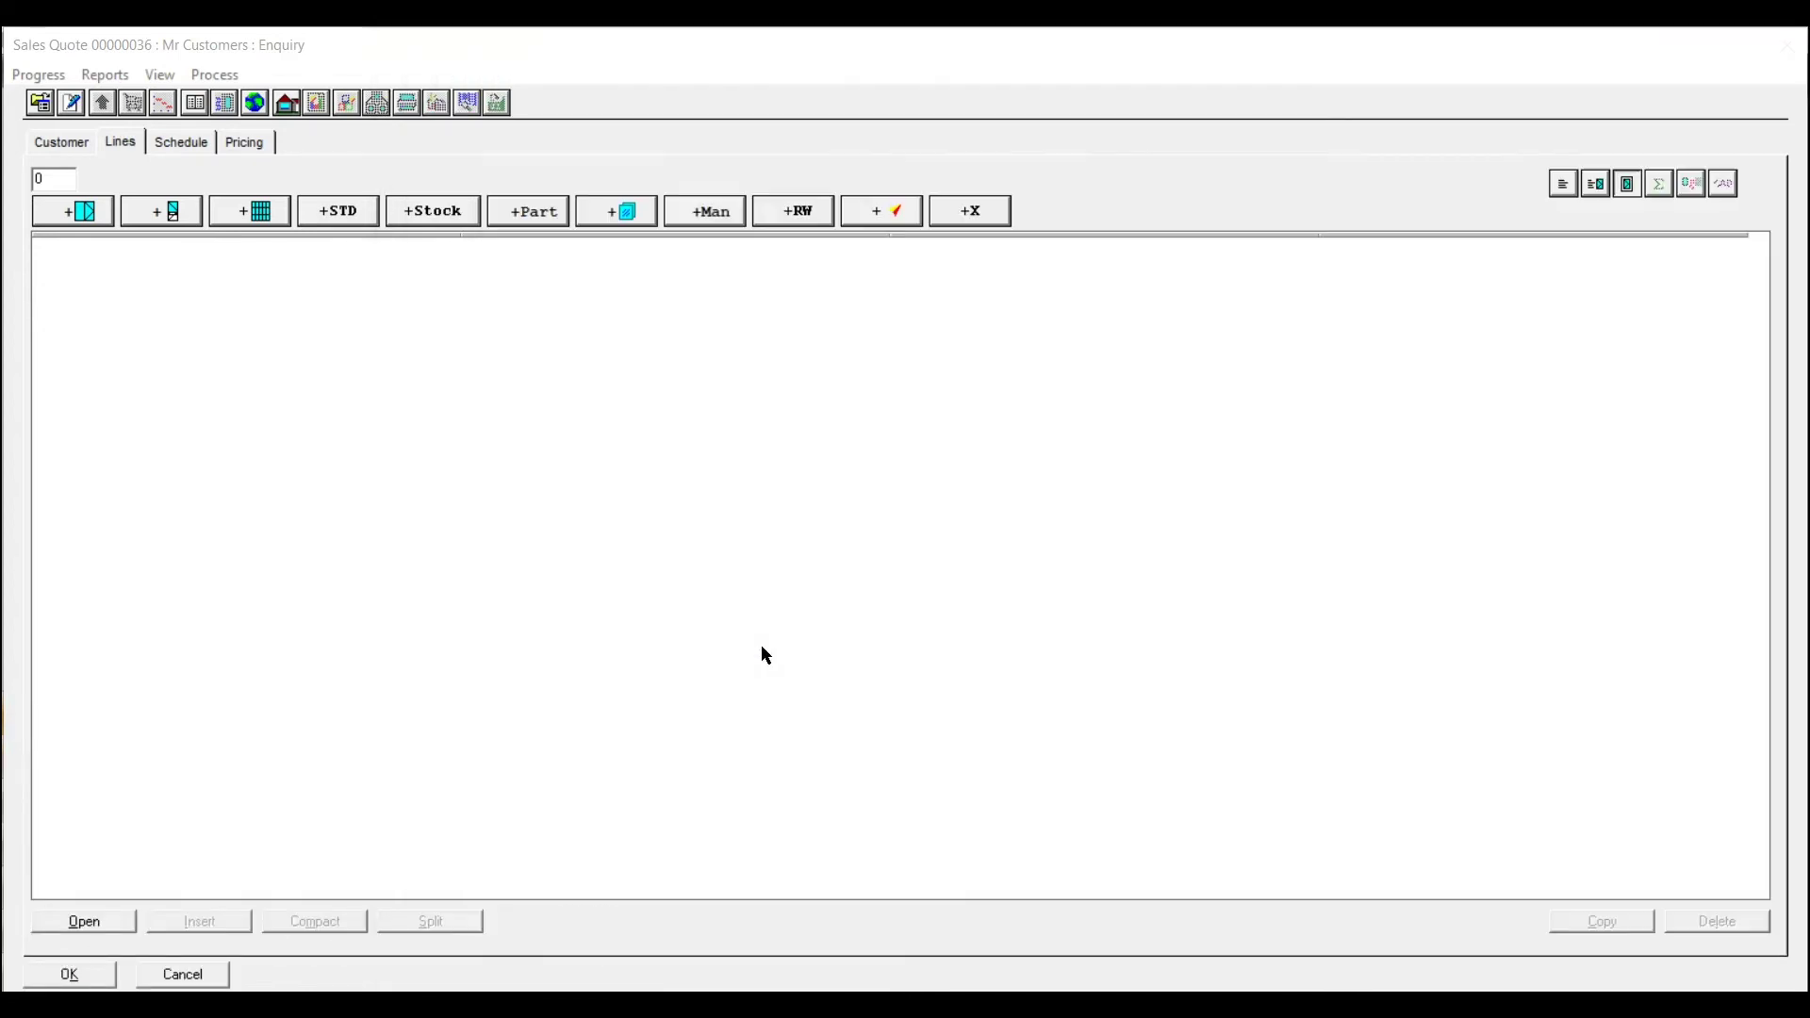
Add a window line using design 103 with the new Tilt/Turn L description
click(74, 209)
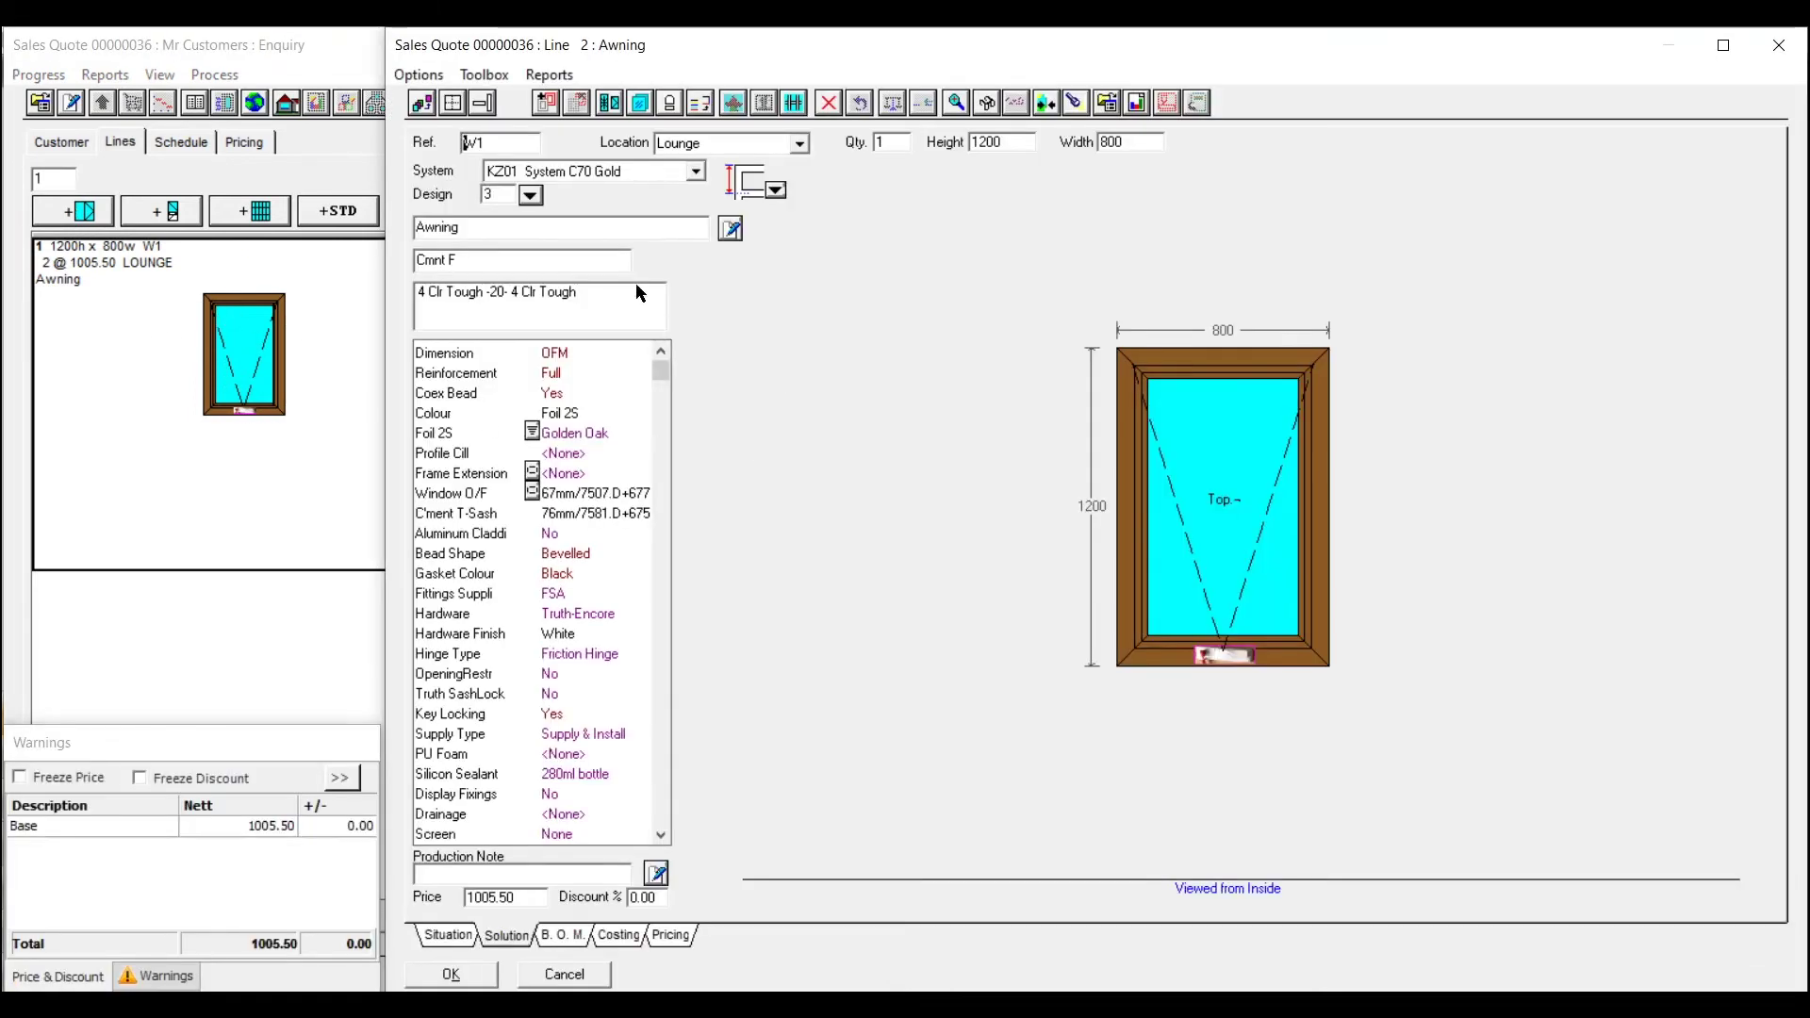
click(531, 194)
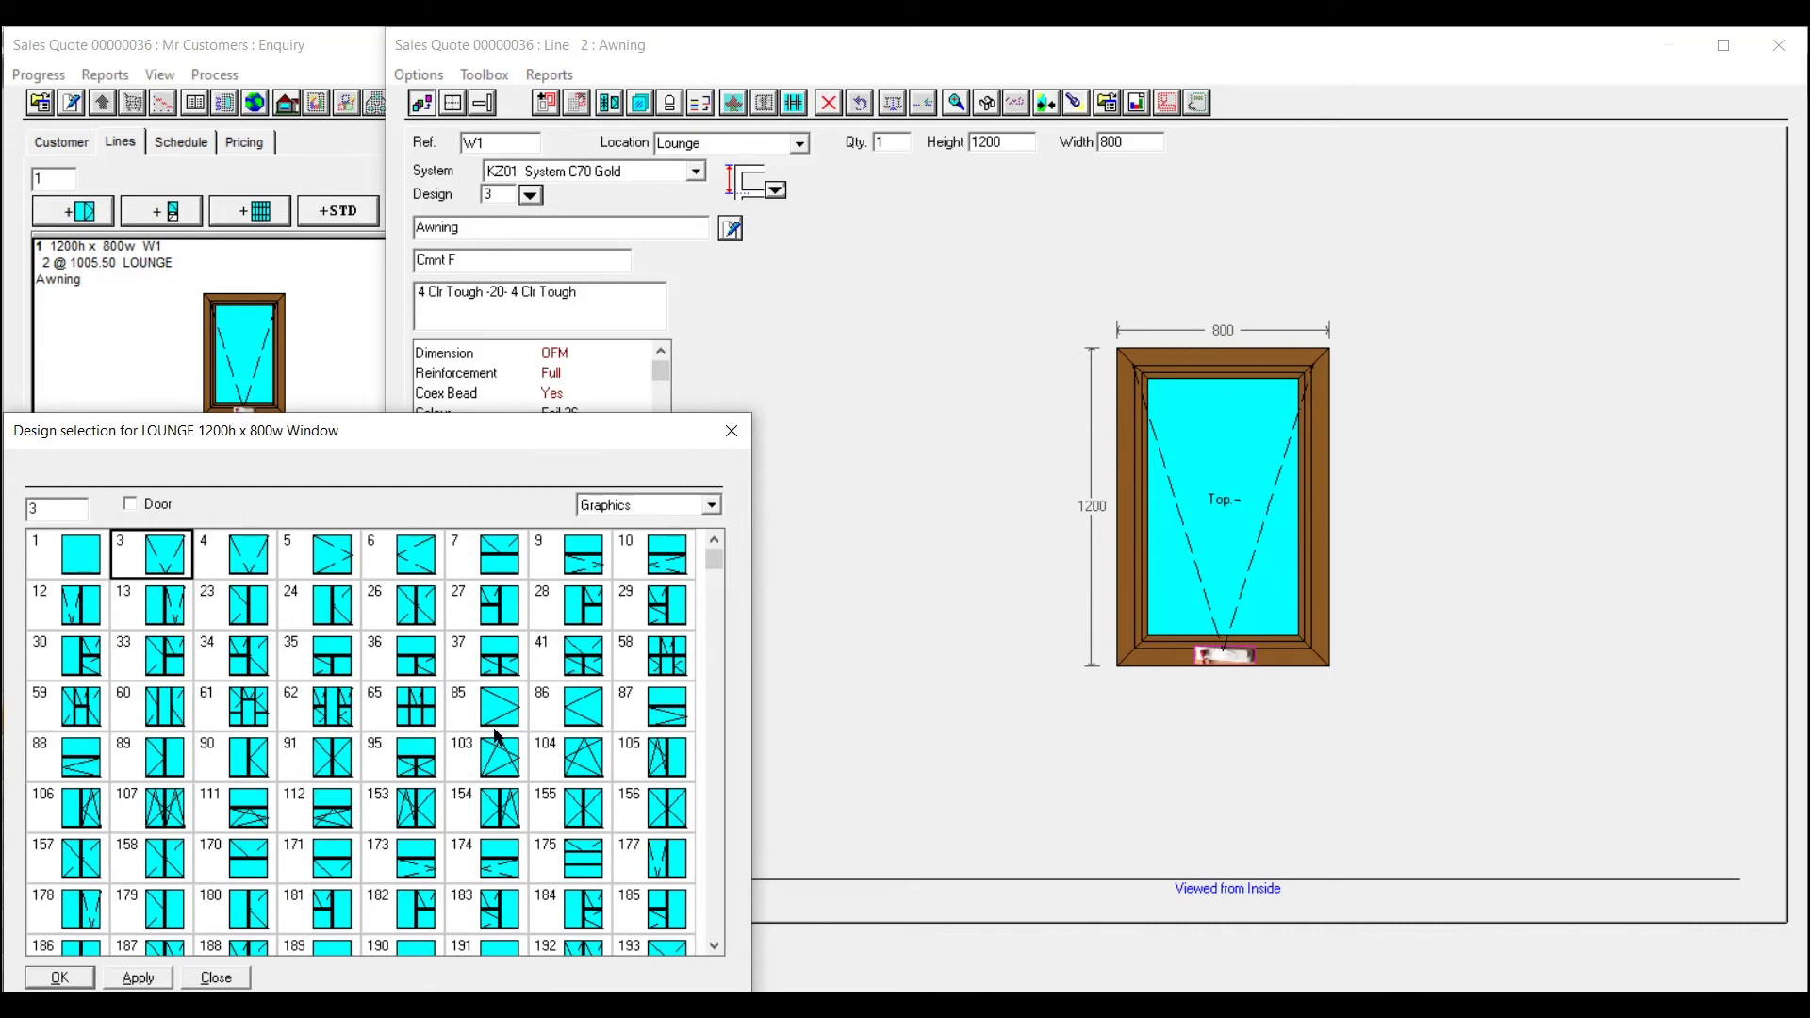
double_click(504, 767)
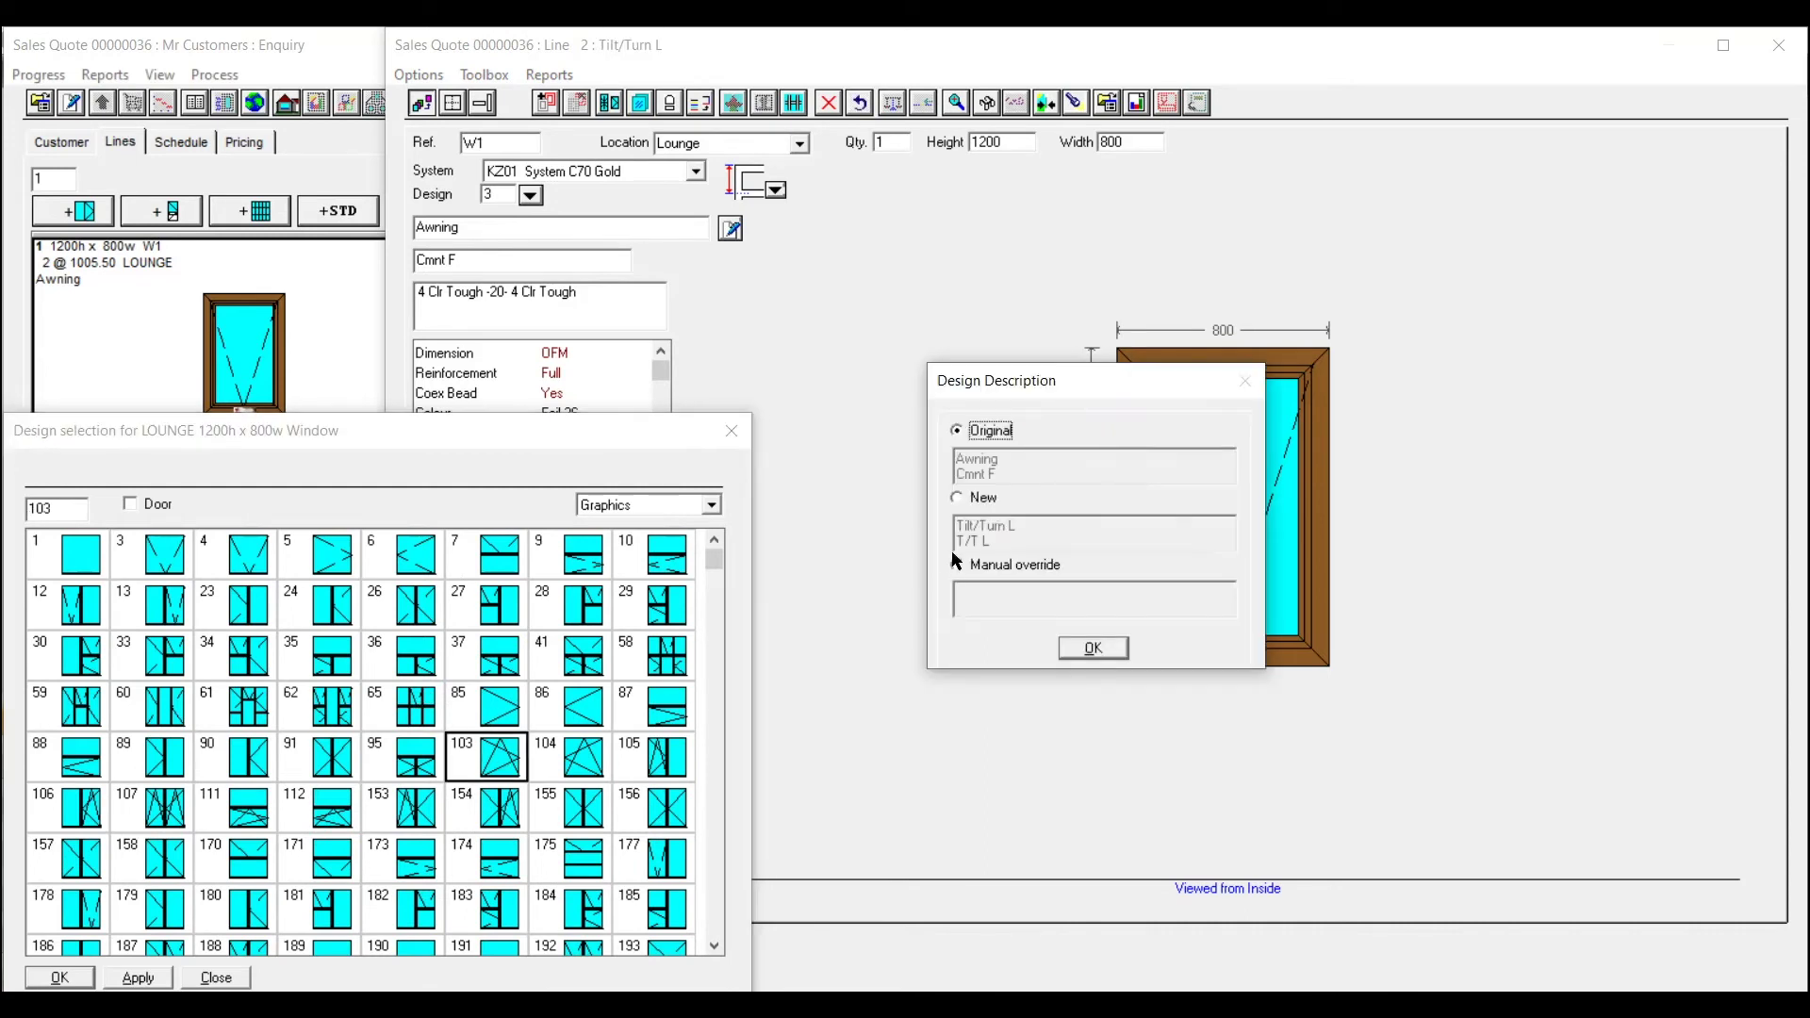
click(958, 496)
click(1092, 648)
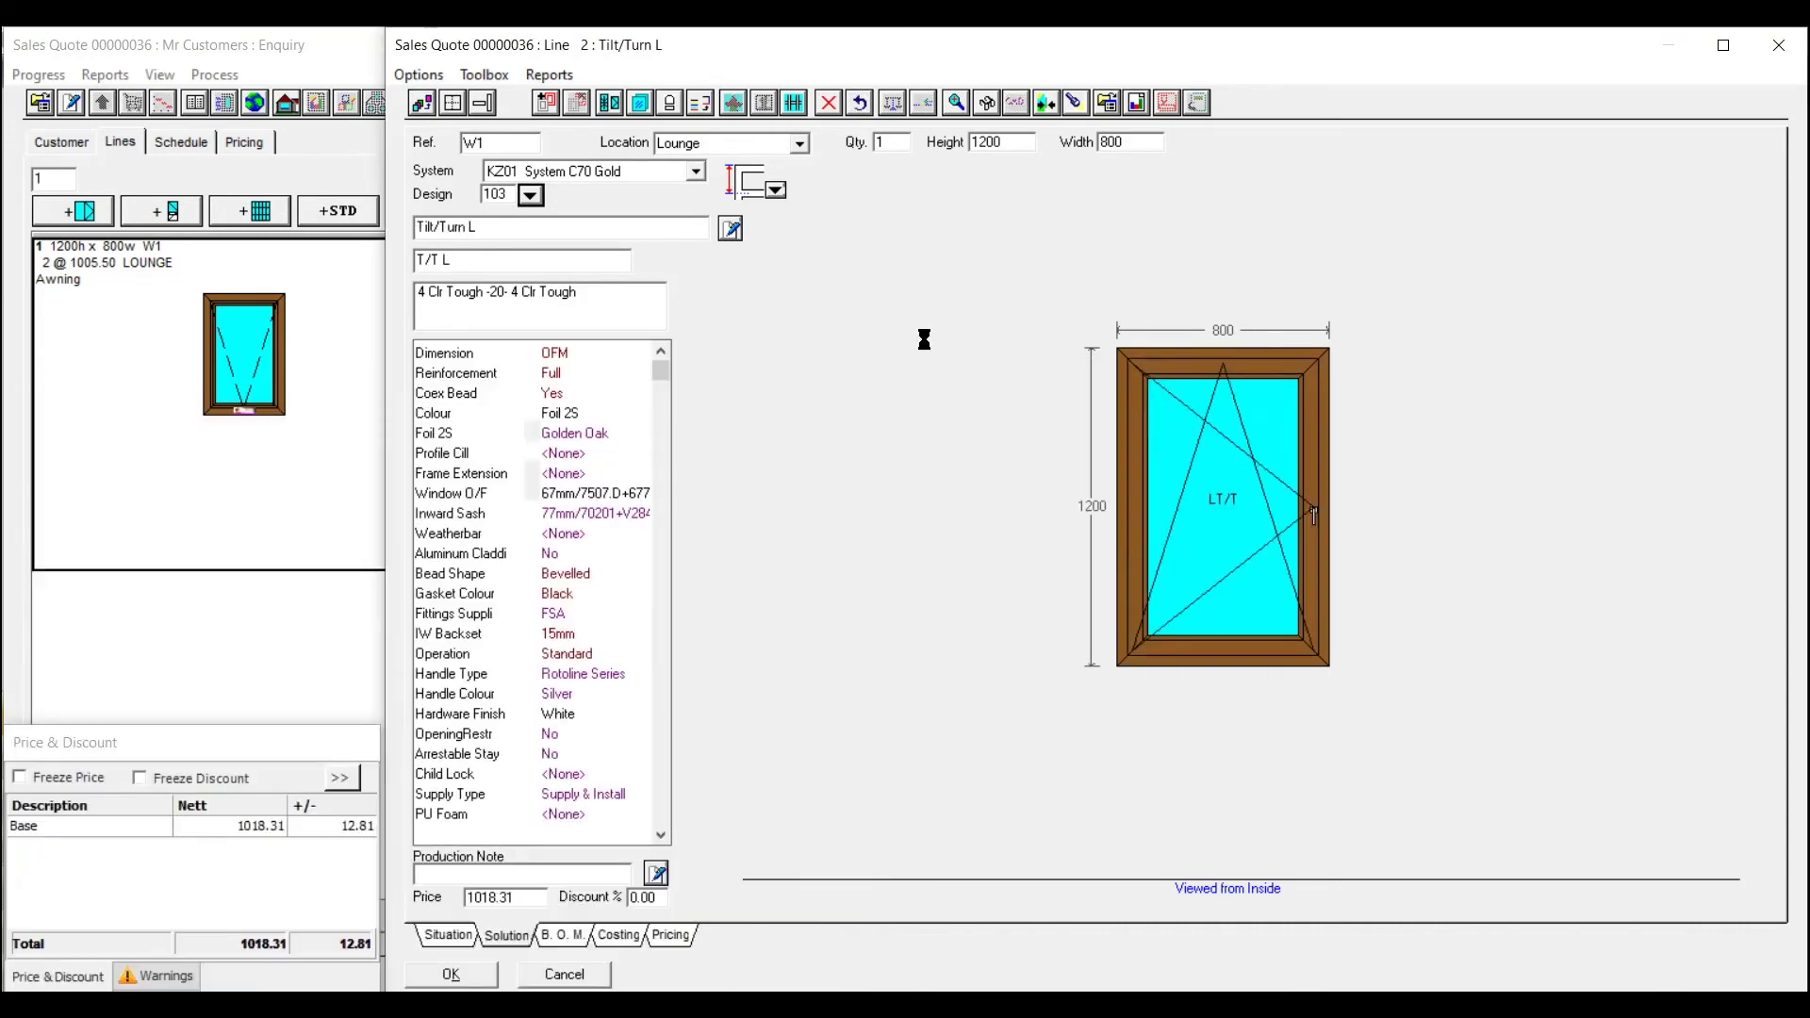
Set reference W2, location BATH and width 600, then save the line, accepting the centre lock warnings
click(523, 144)
key(BackSpace)
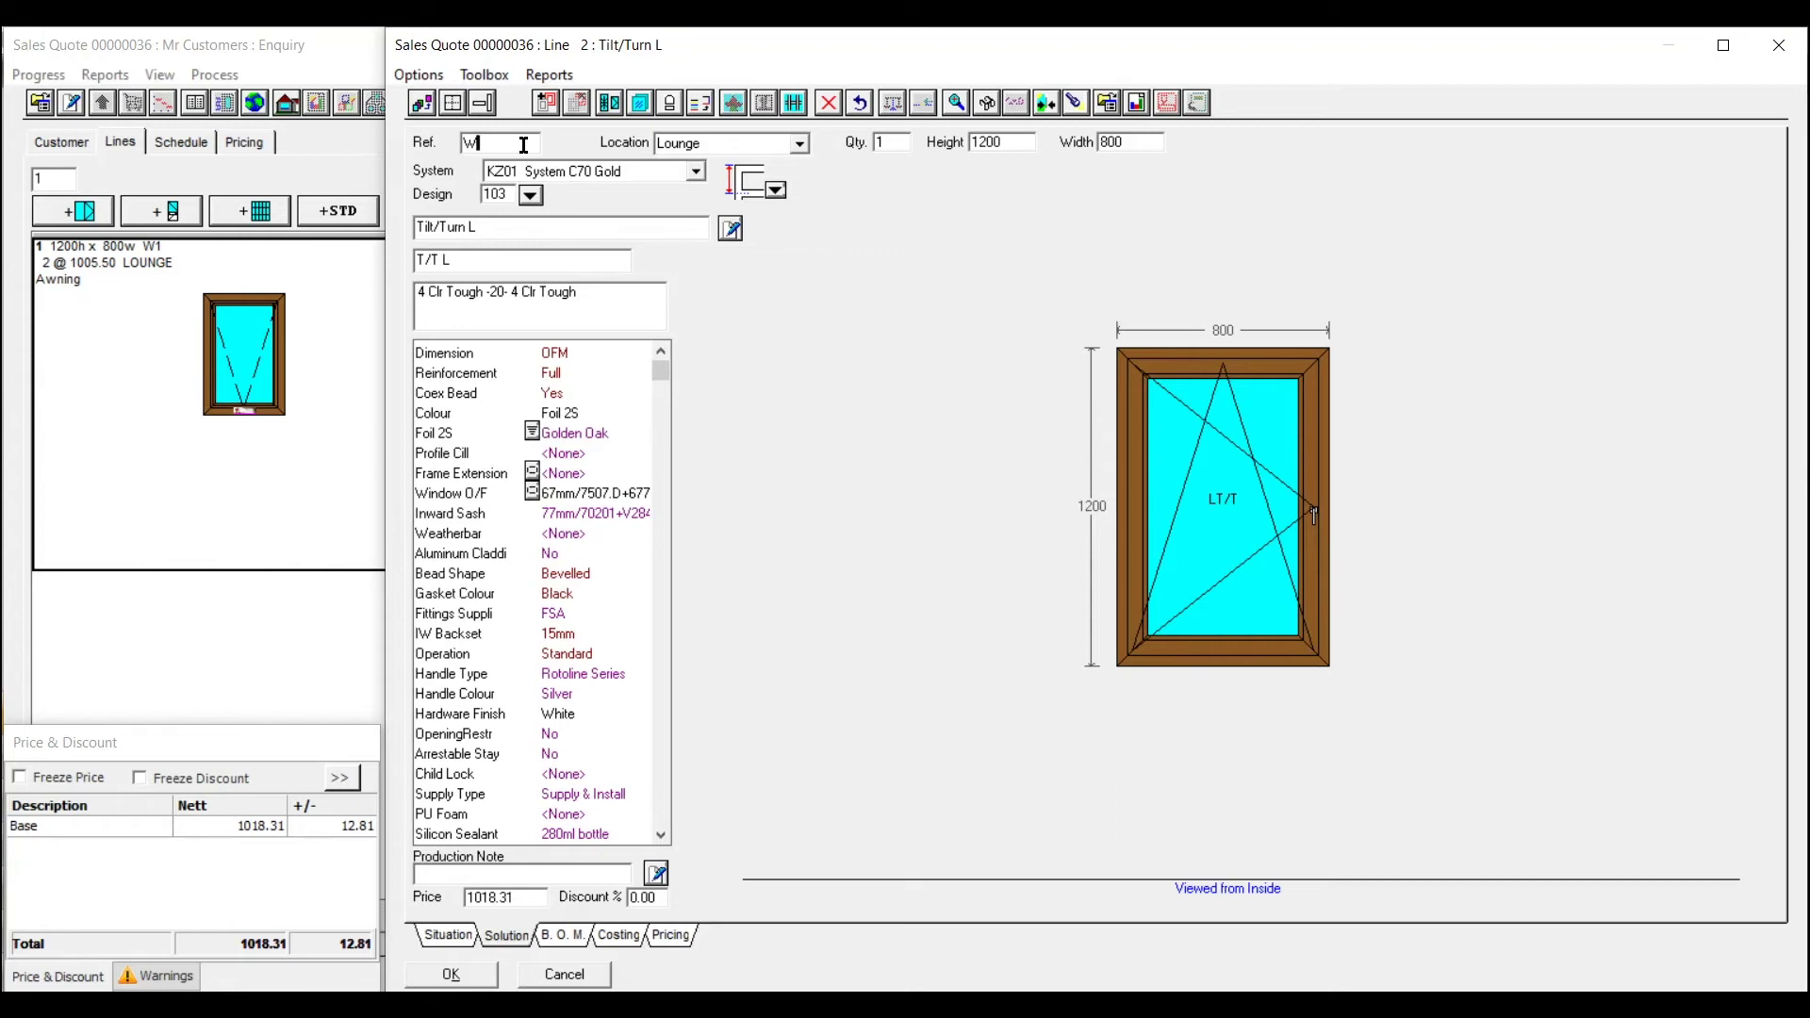
text(2)
key(Tab)
text(BATH)
drag(1128, 142, 1096, 144)
key(Tab)
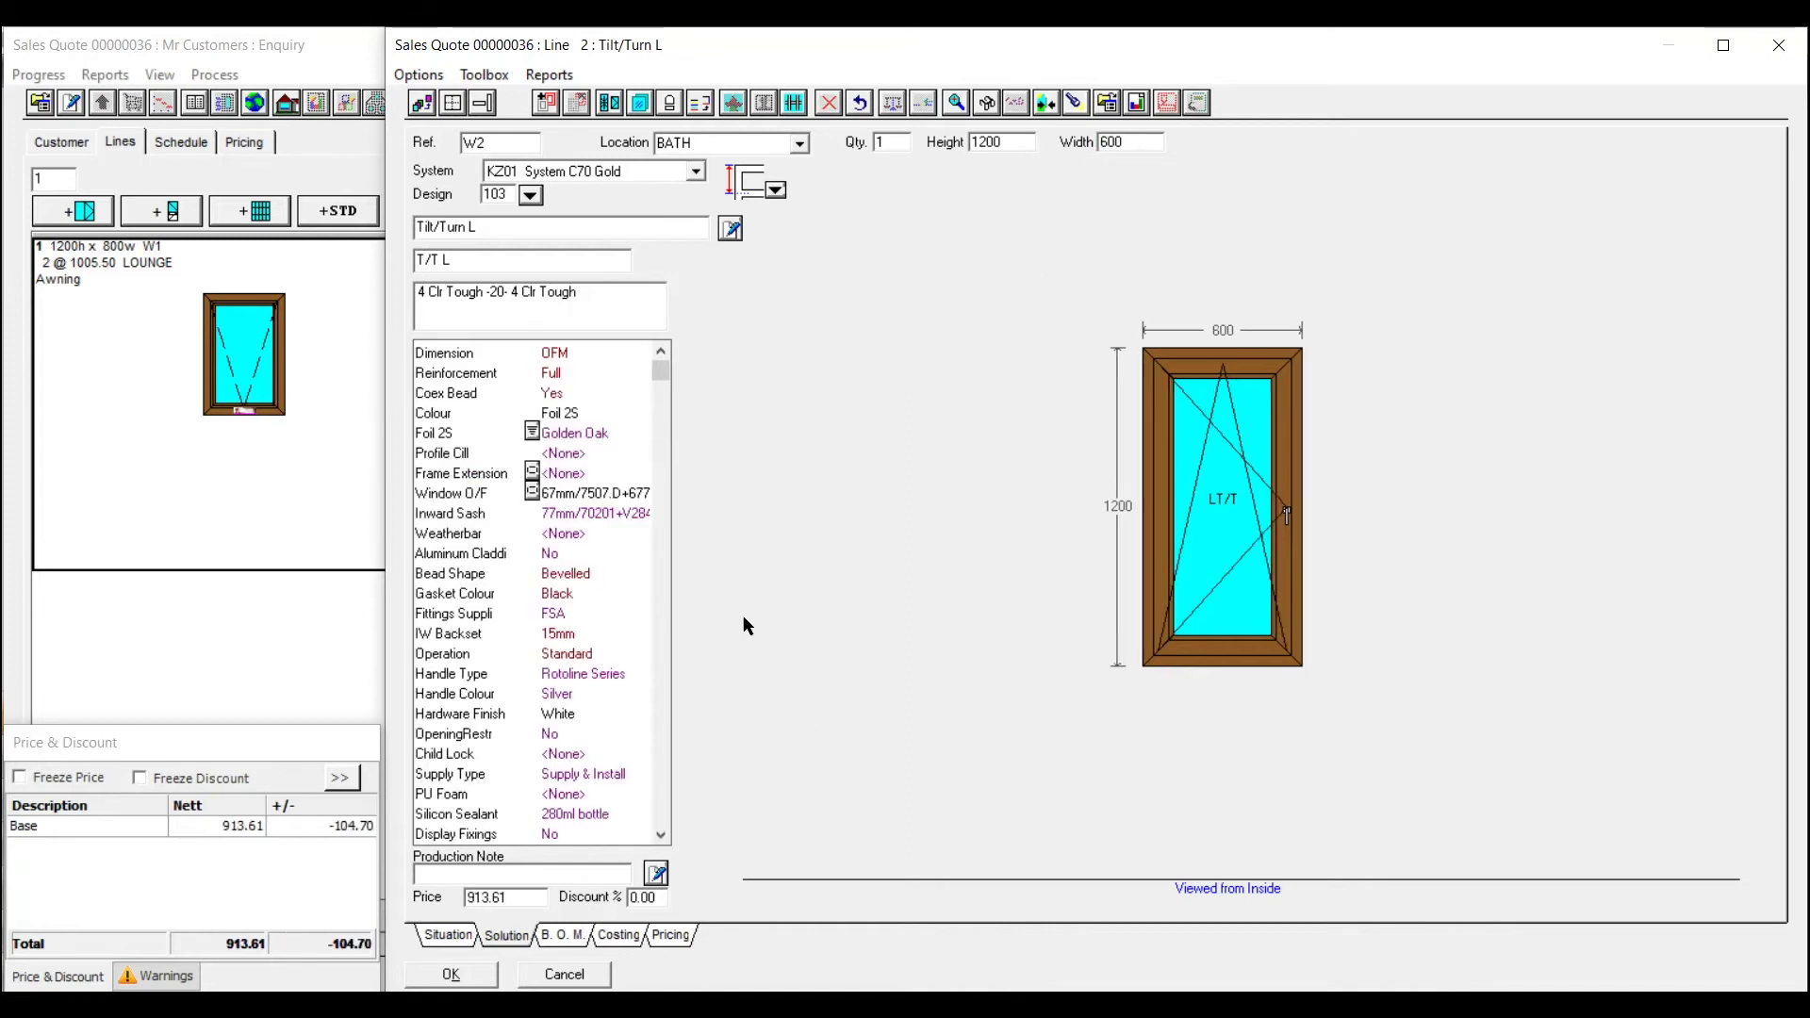
click(452, 975)
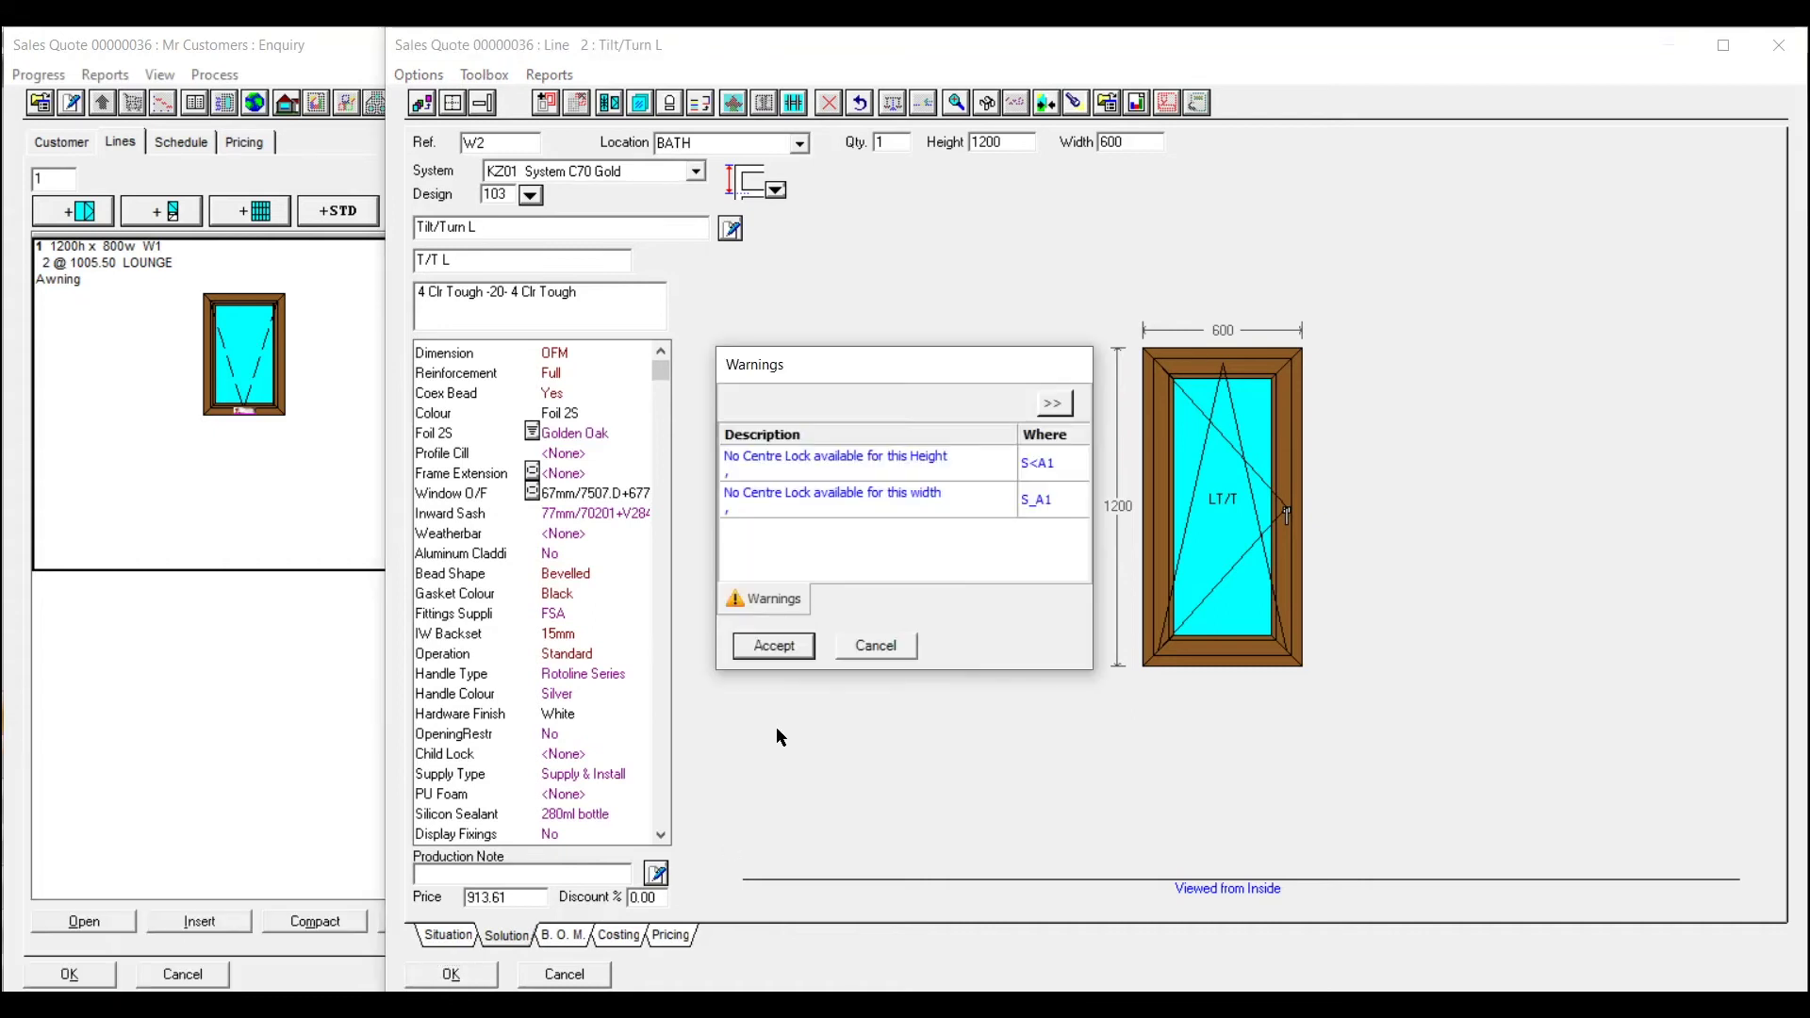
click(775, 645)
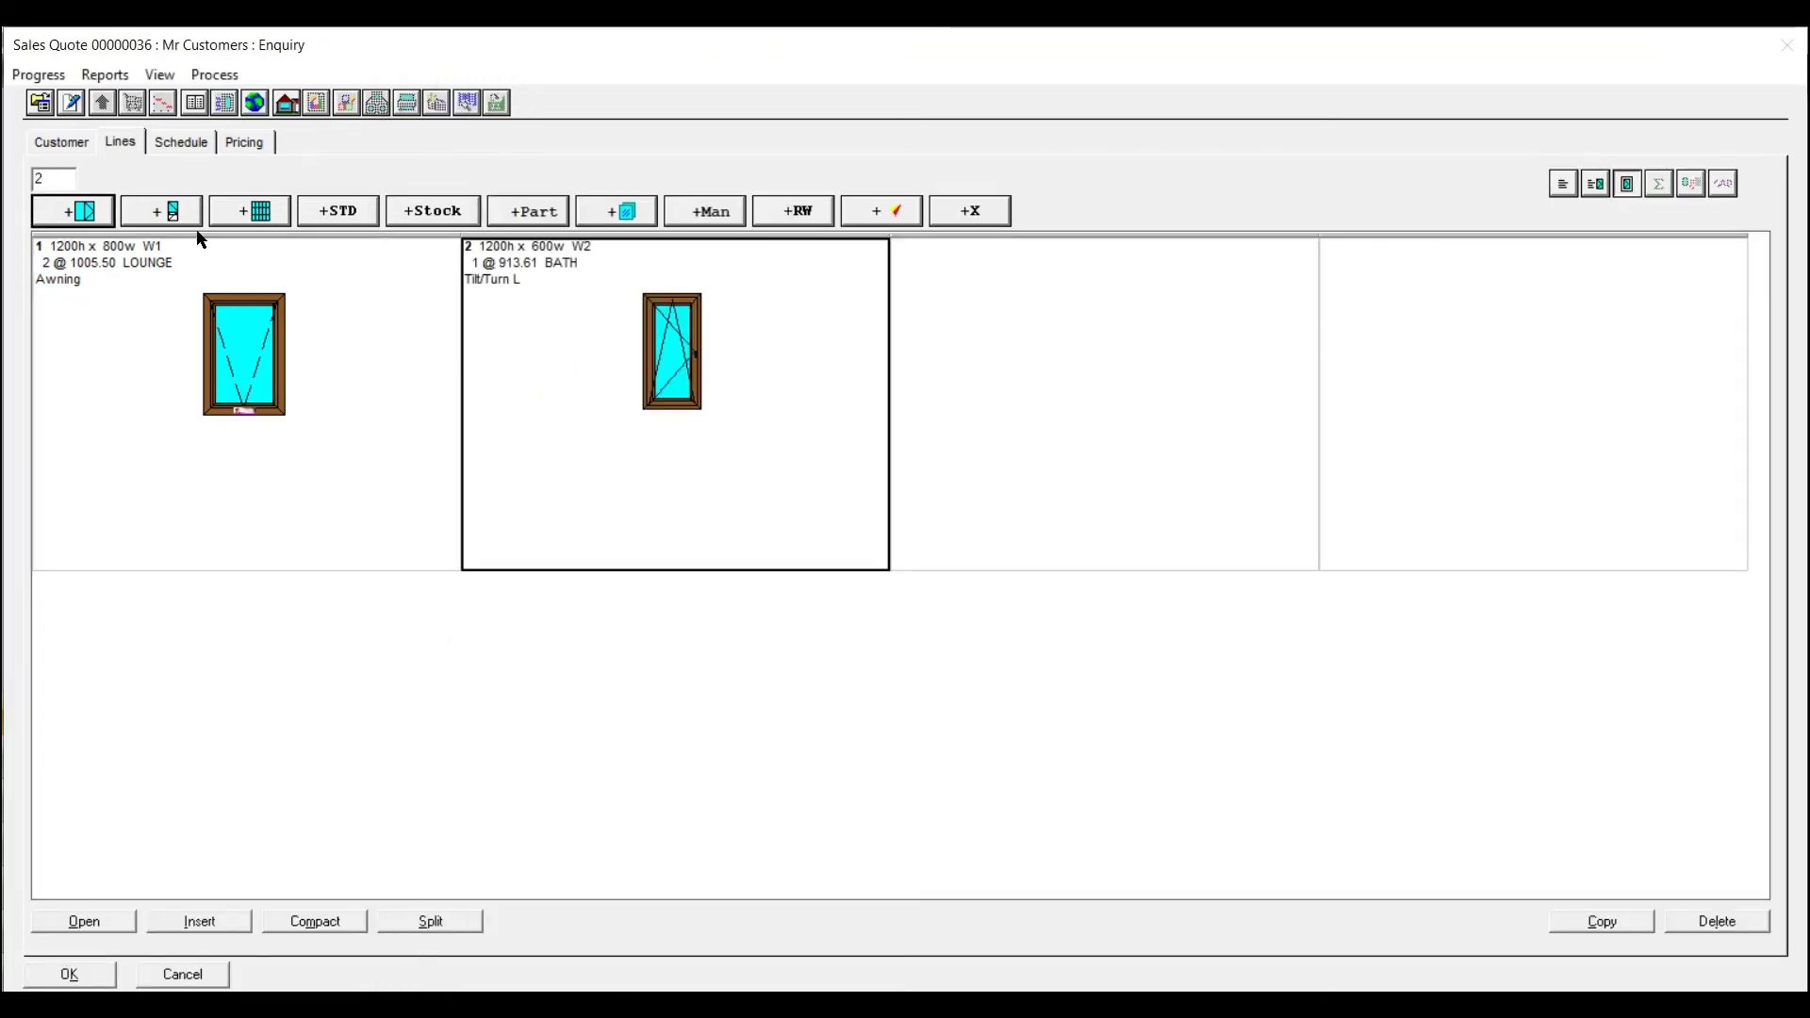
Add a door line on KZ02 PremiLine System with its width set to 1500
click(169, 209)
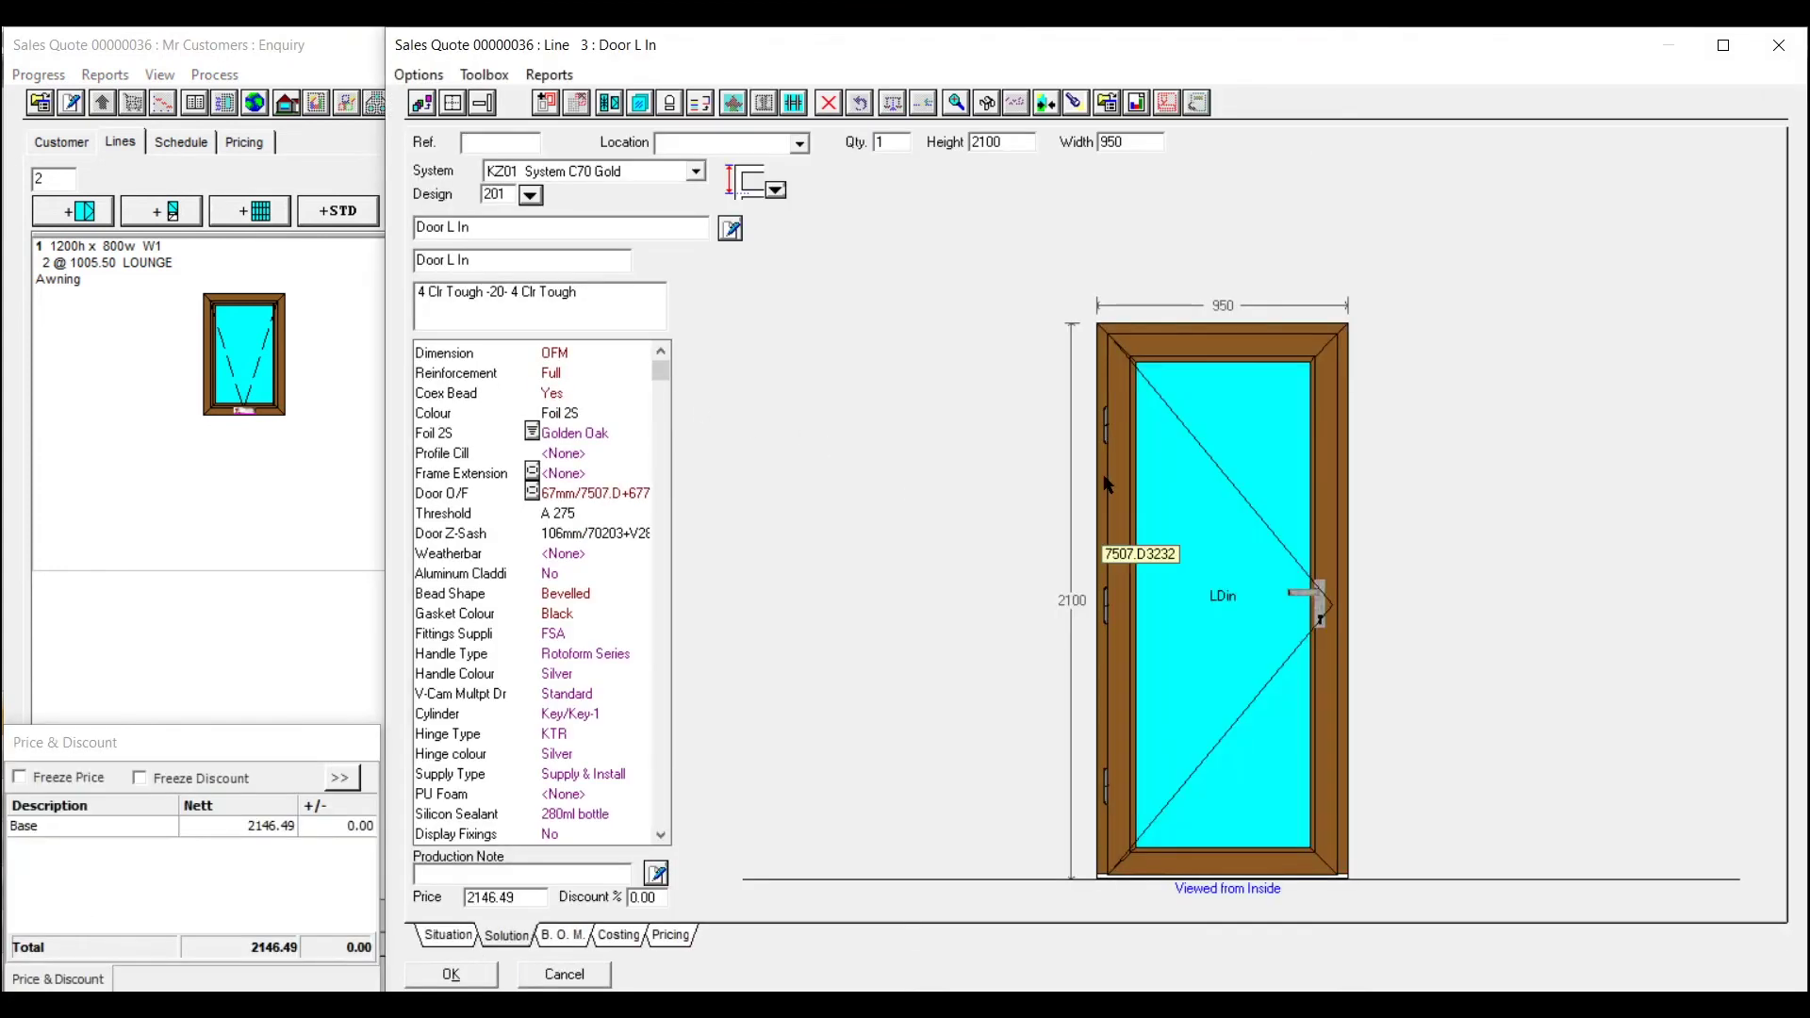
click(697, 175)
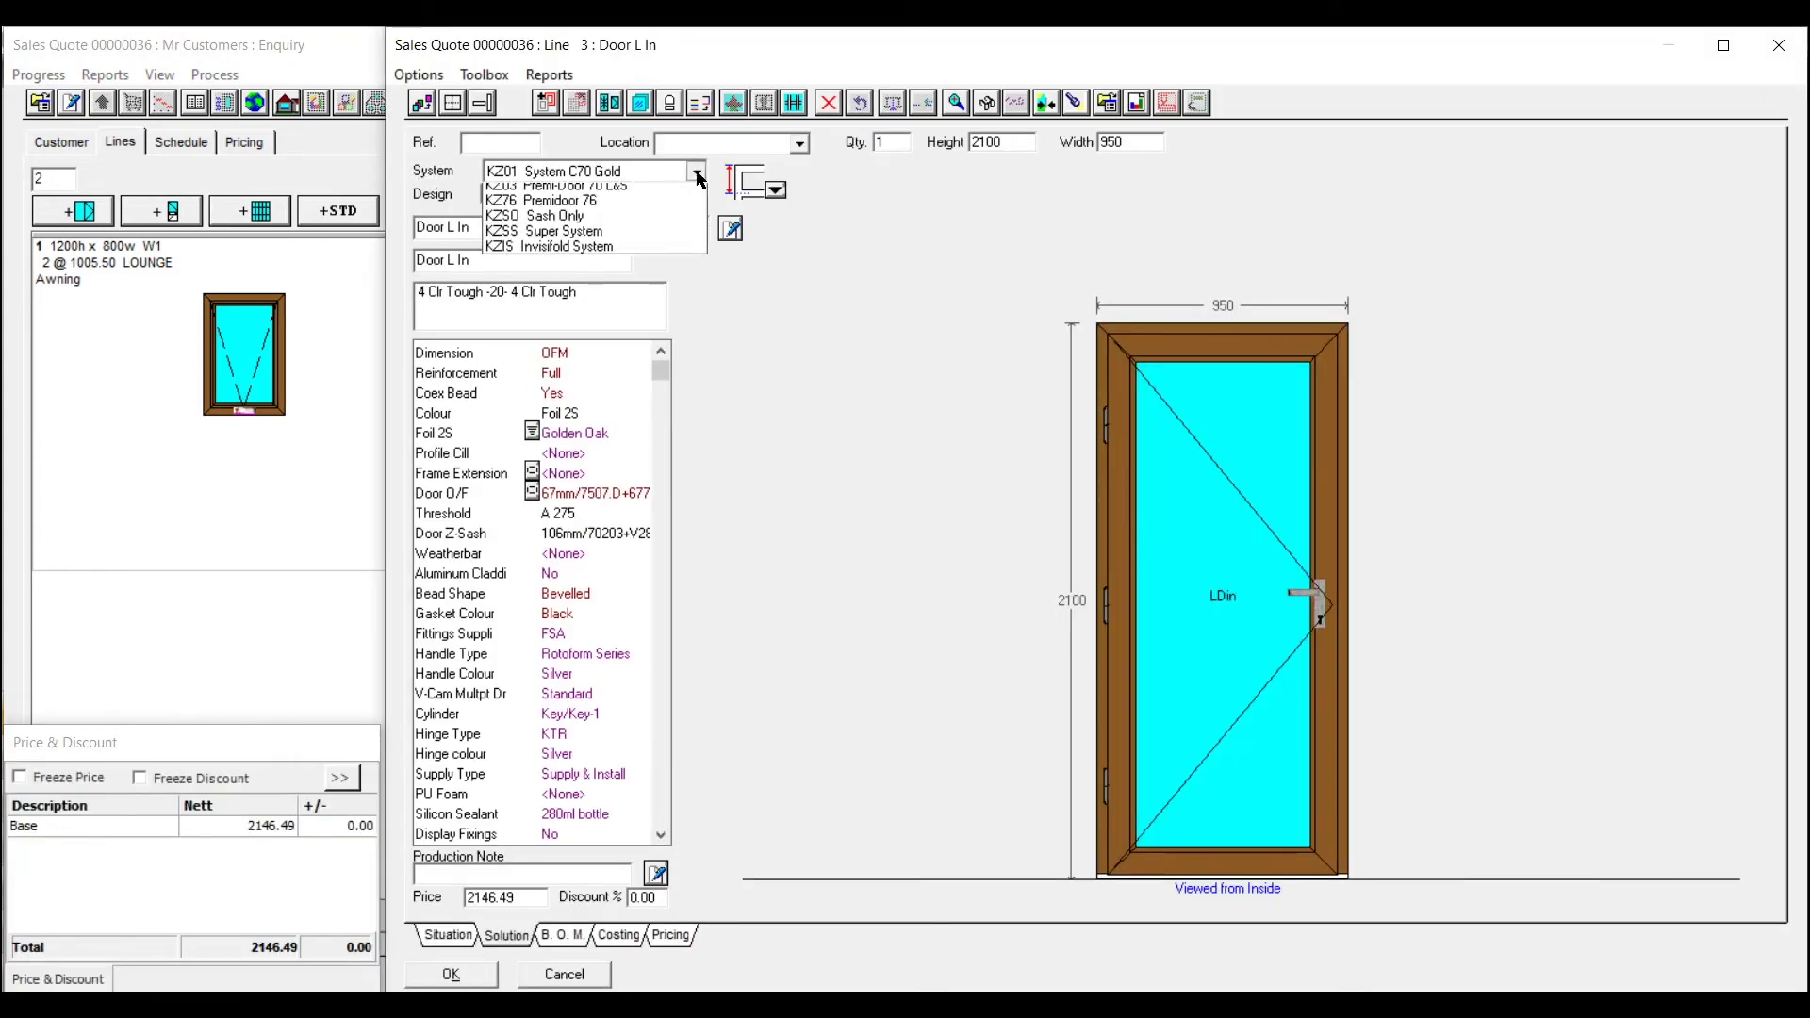
click(662, 209)
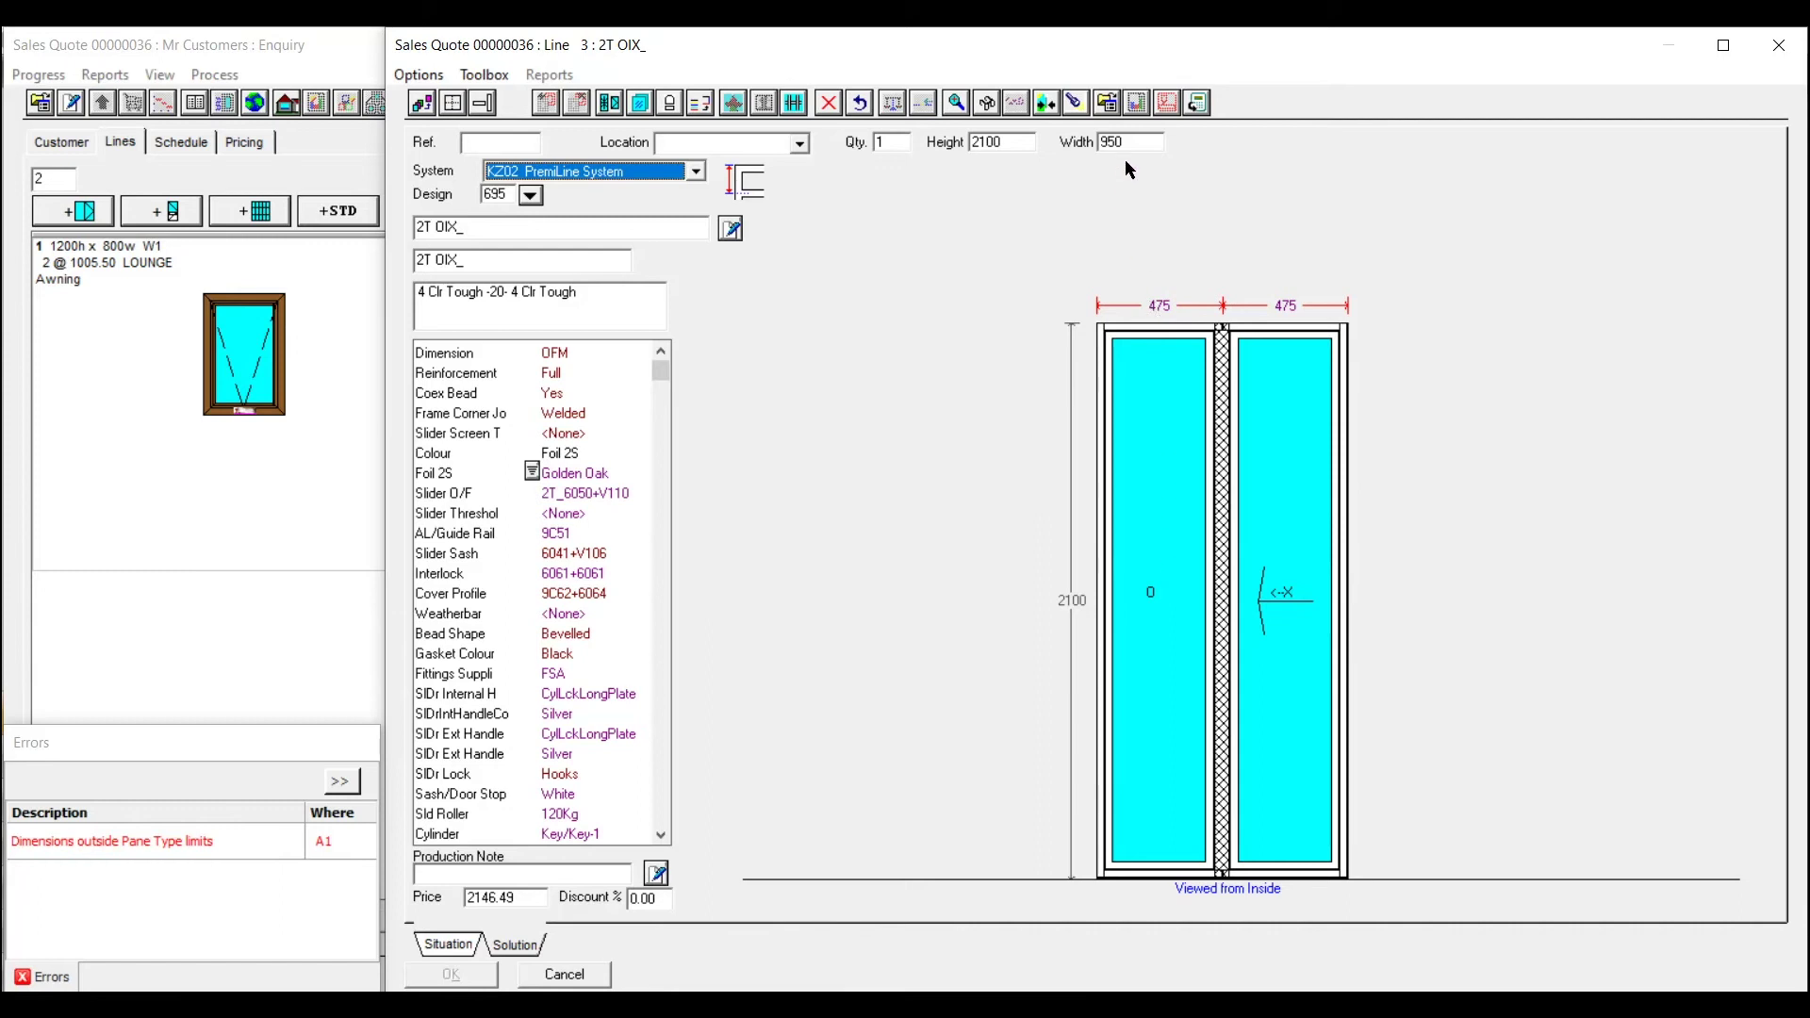
drag(1128, 141, 1098, 142)
text(1)
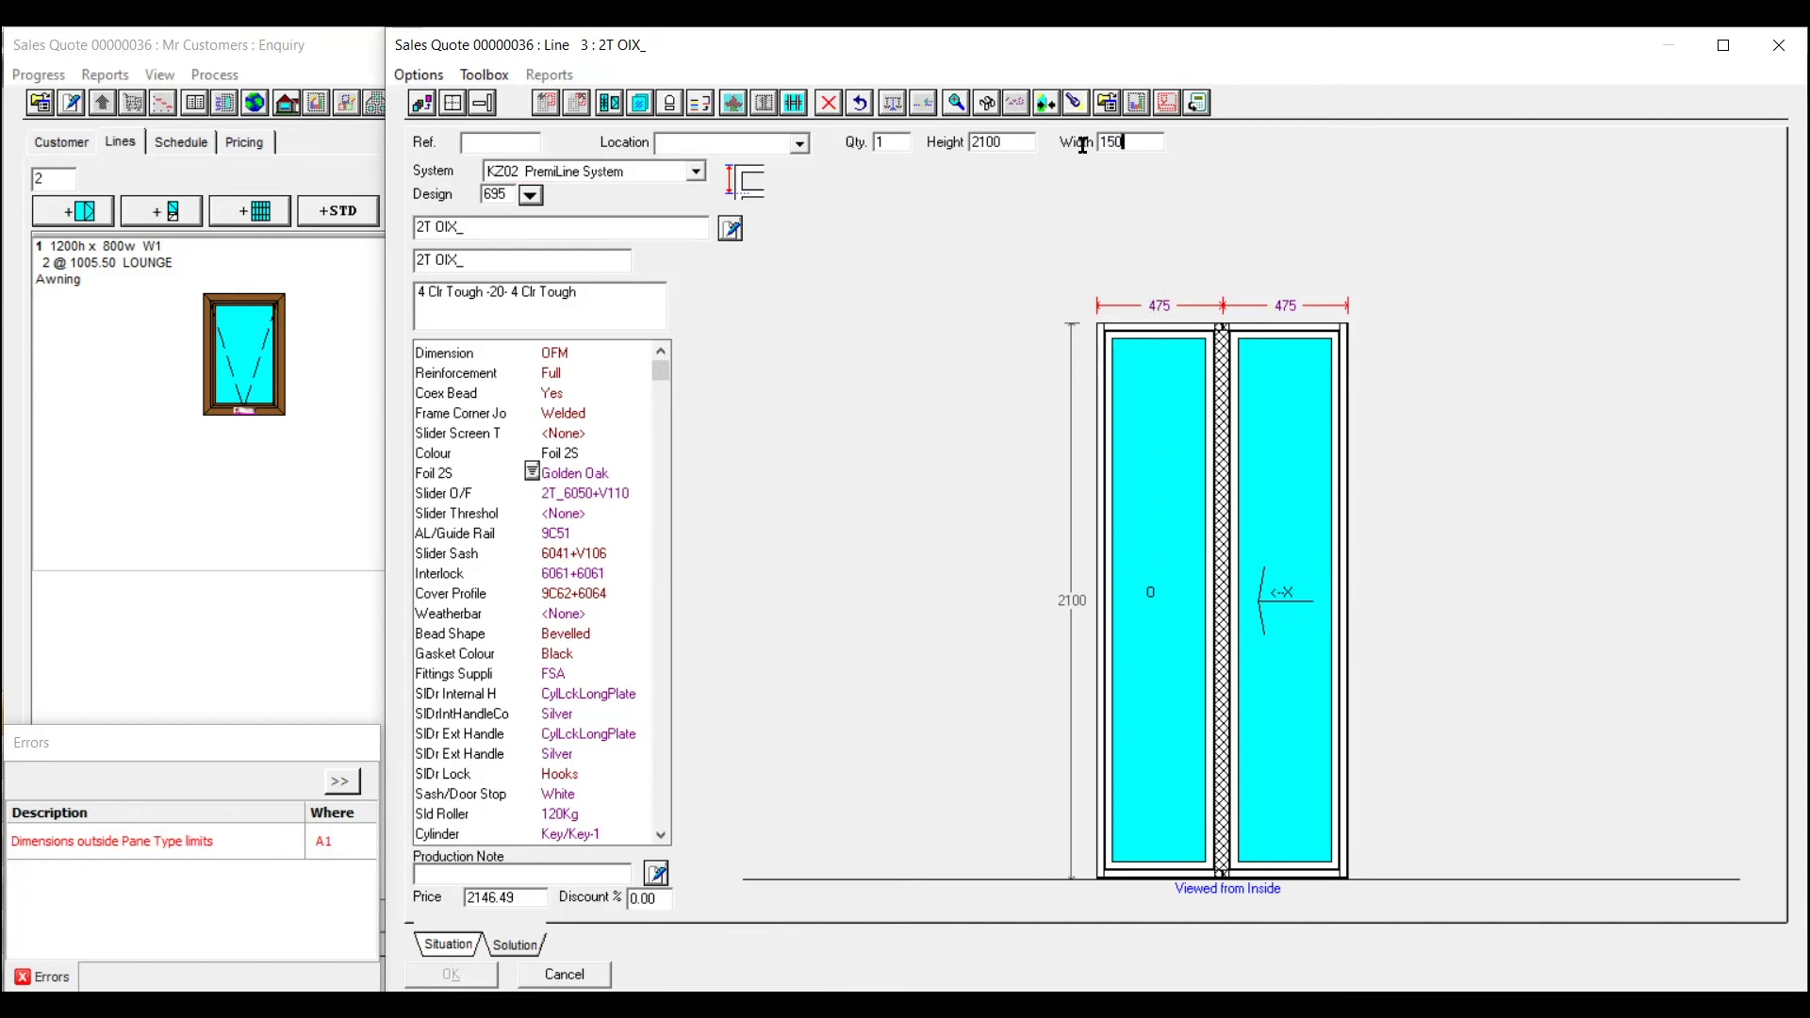
text(500)
key(Tab)
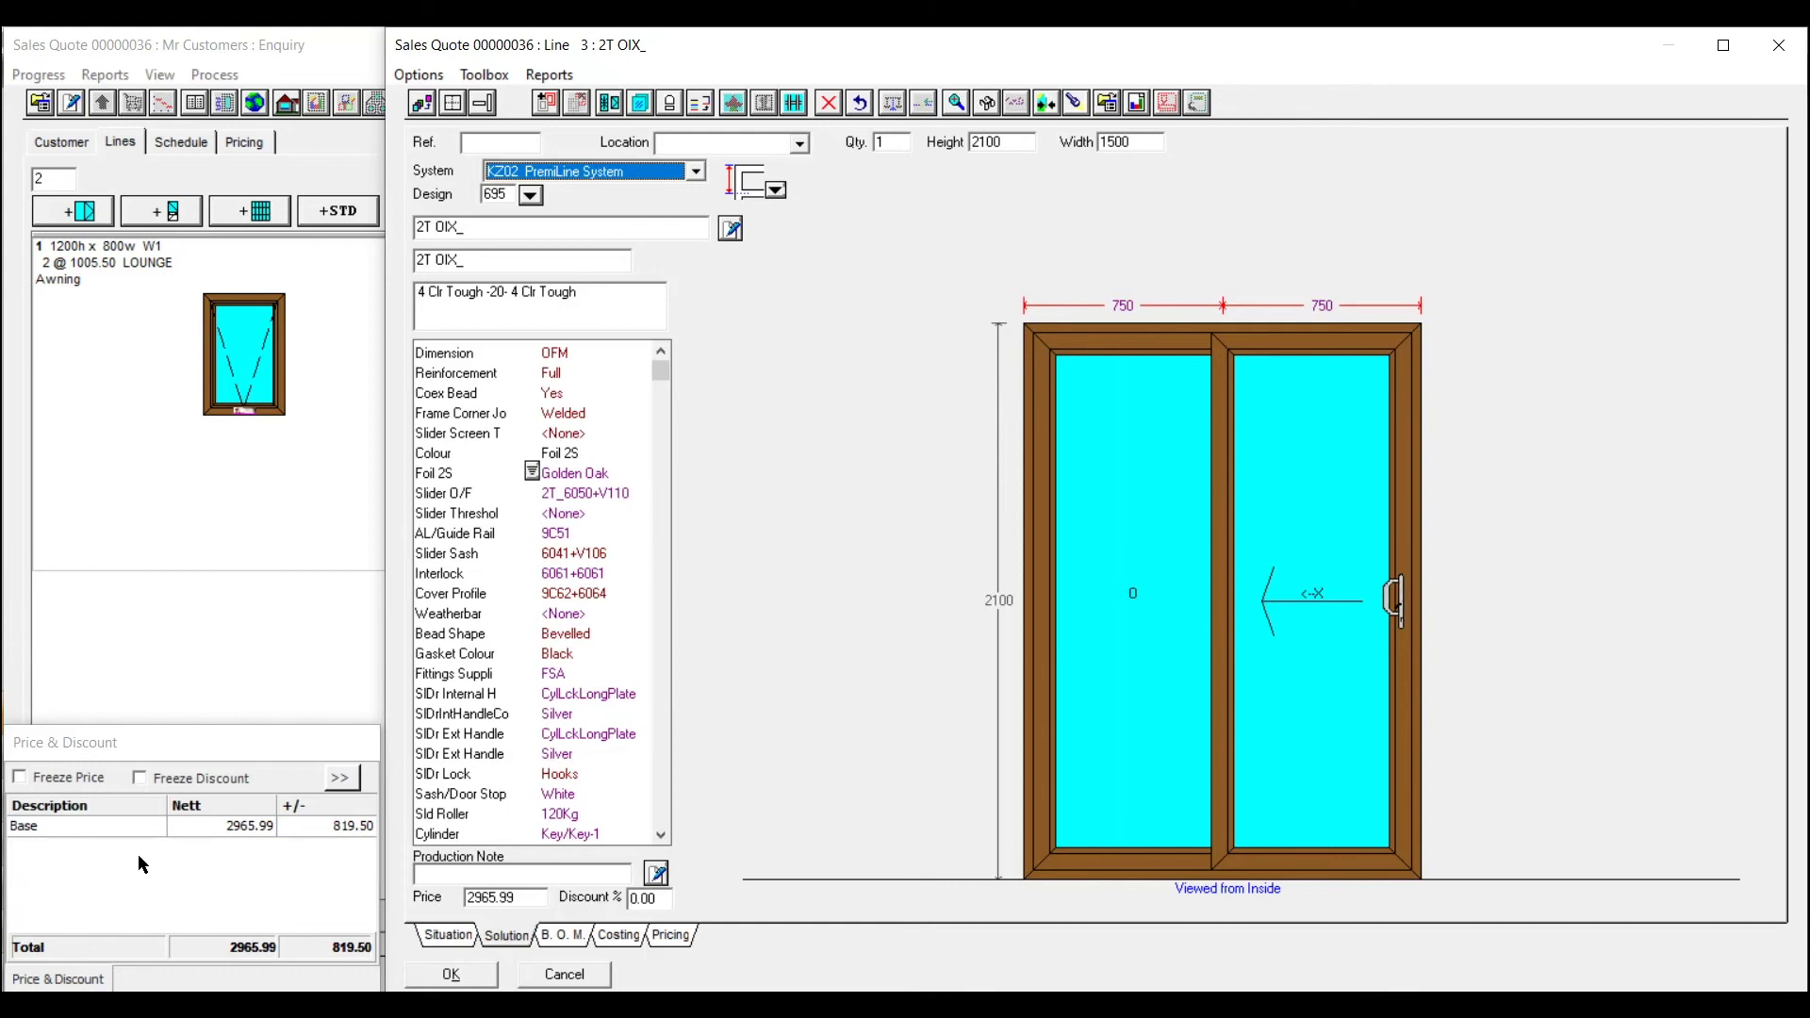
Try a 900 width, return it to 1500, and save the sliding door line
drag(1136, 141, 1086, 137)
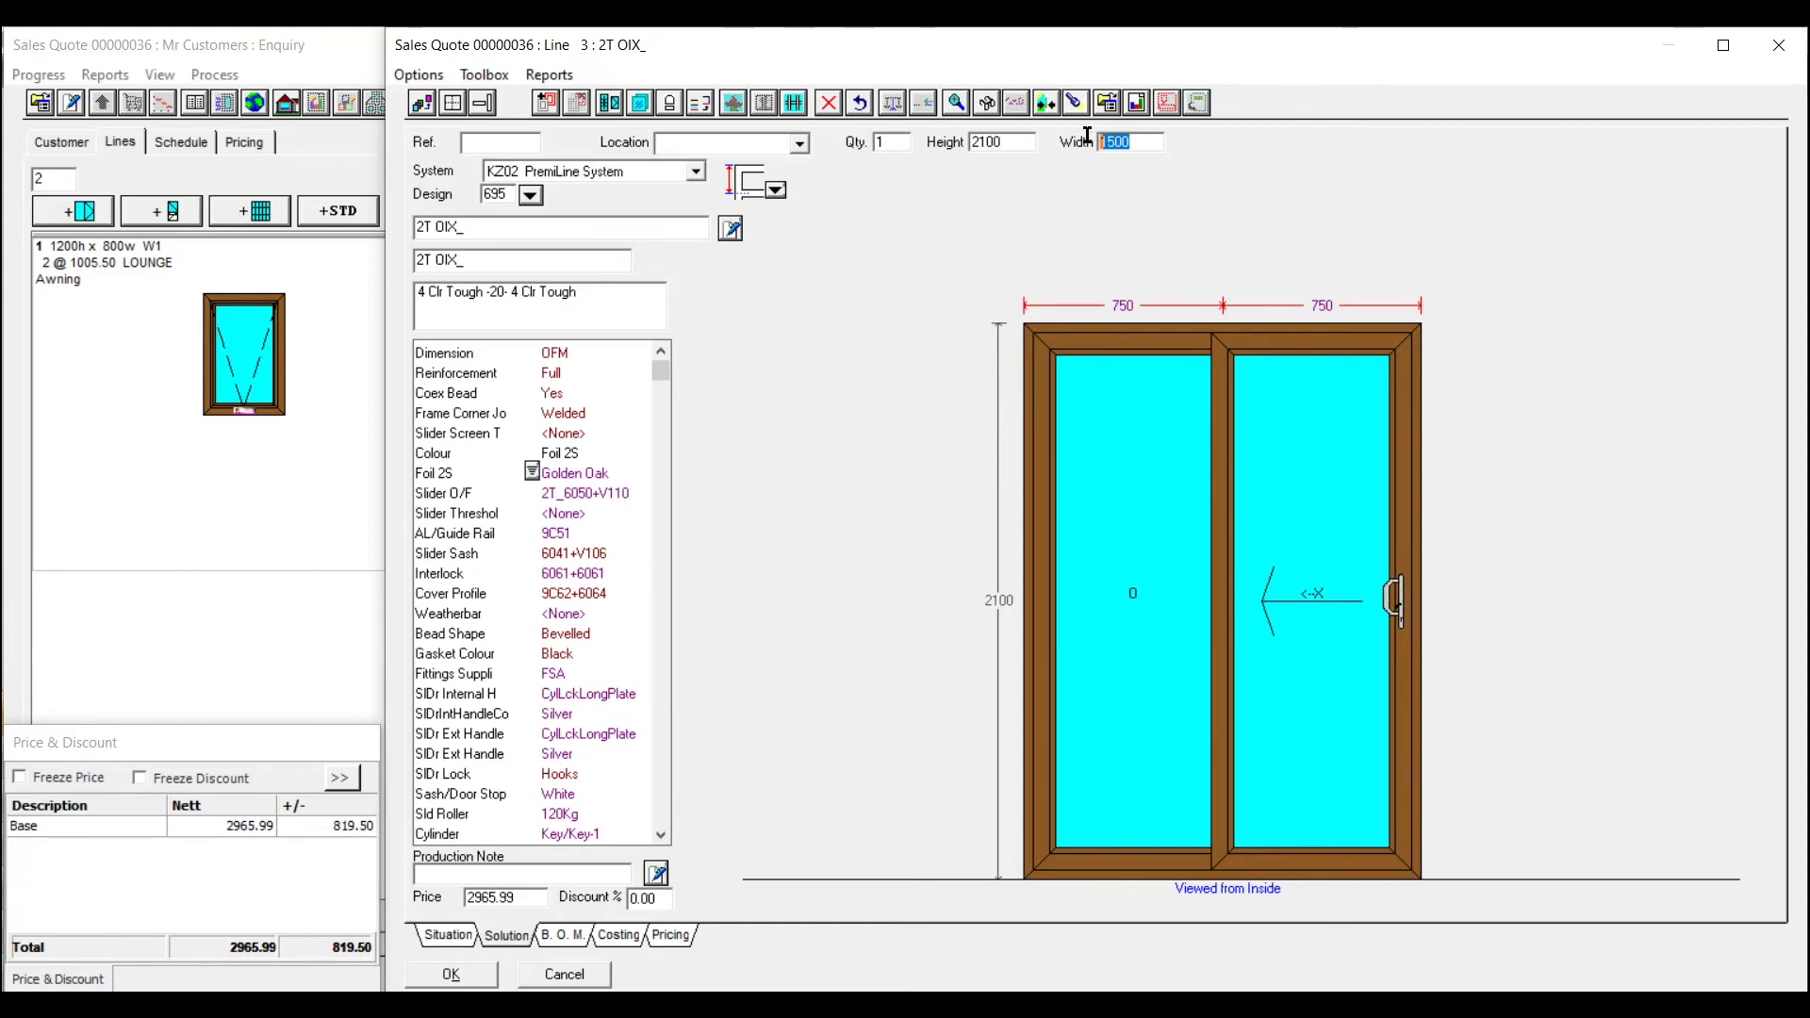
text(900)
key(Tab)
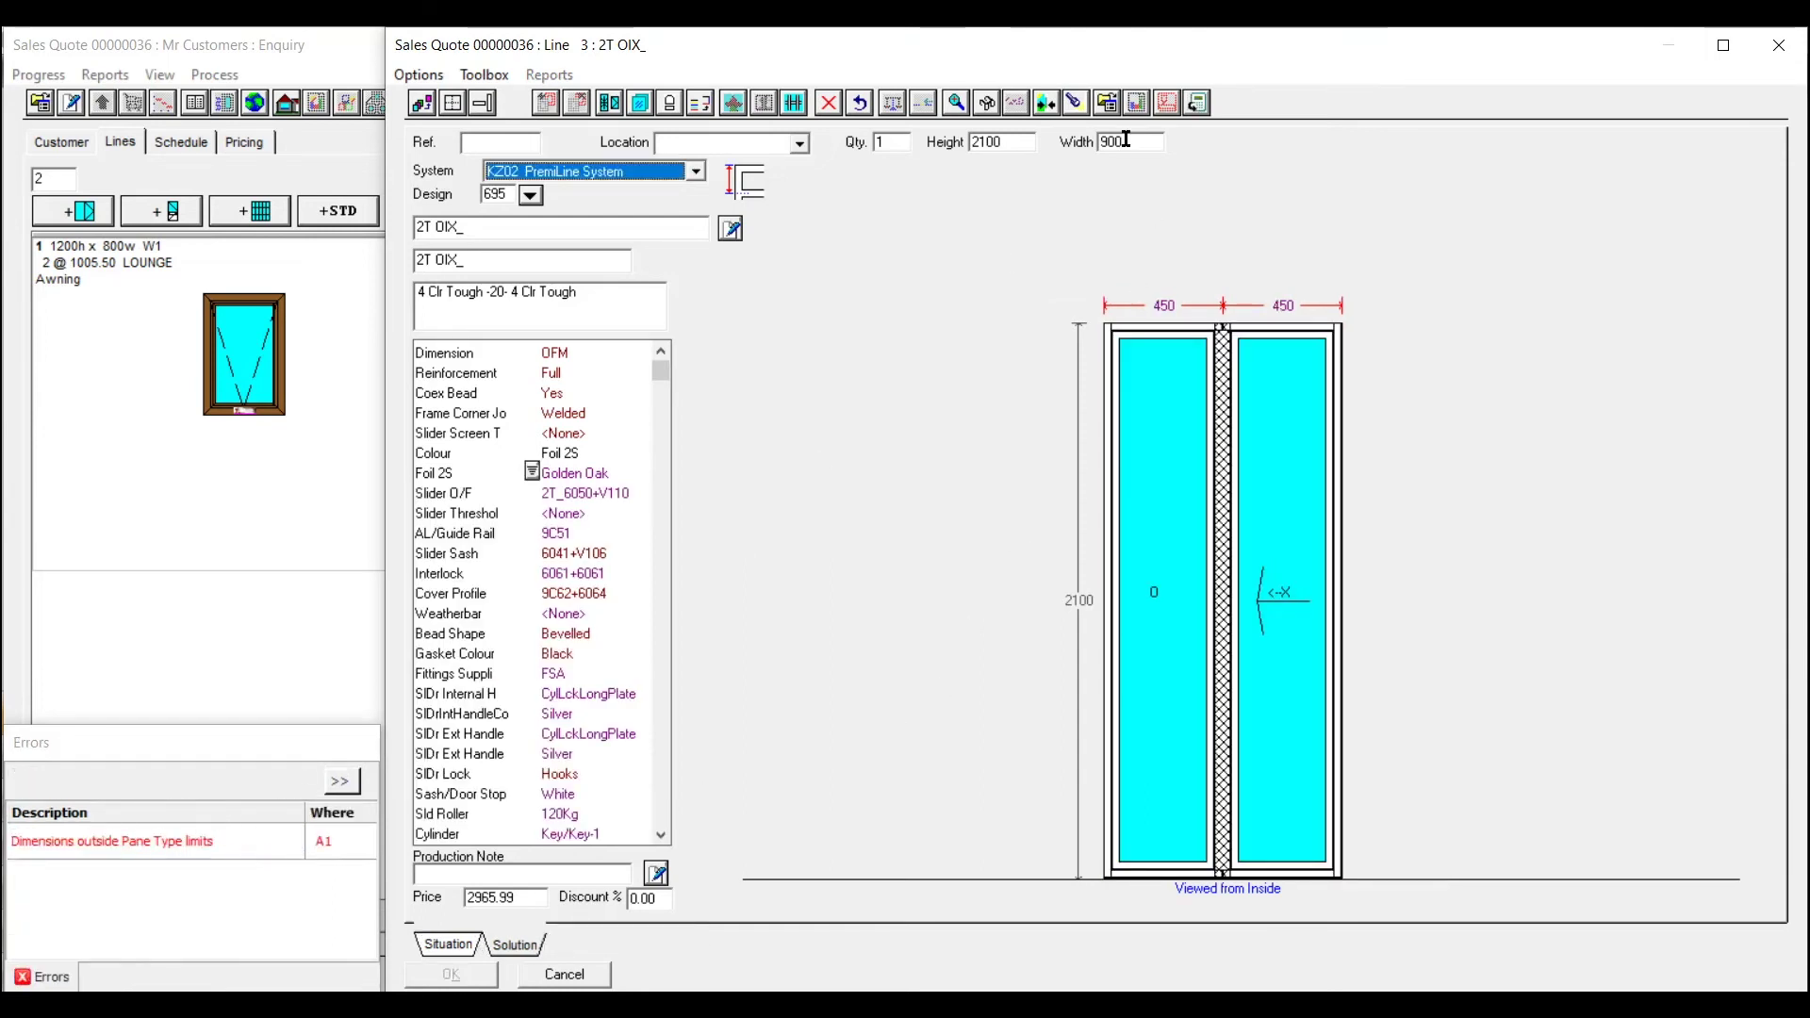
drag(1126, 139, 1093, 139)
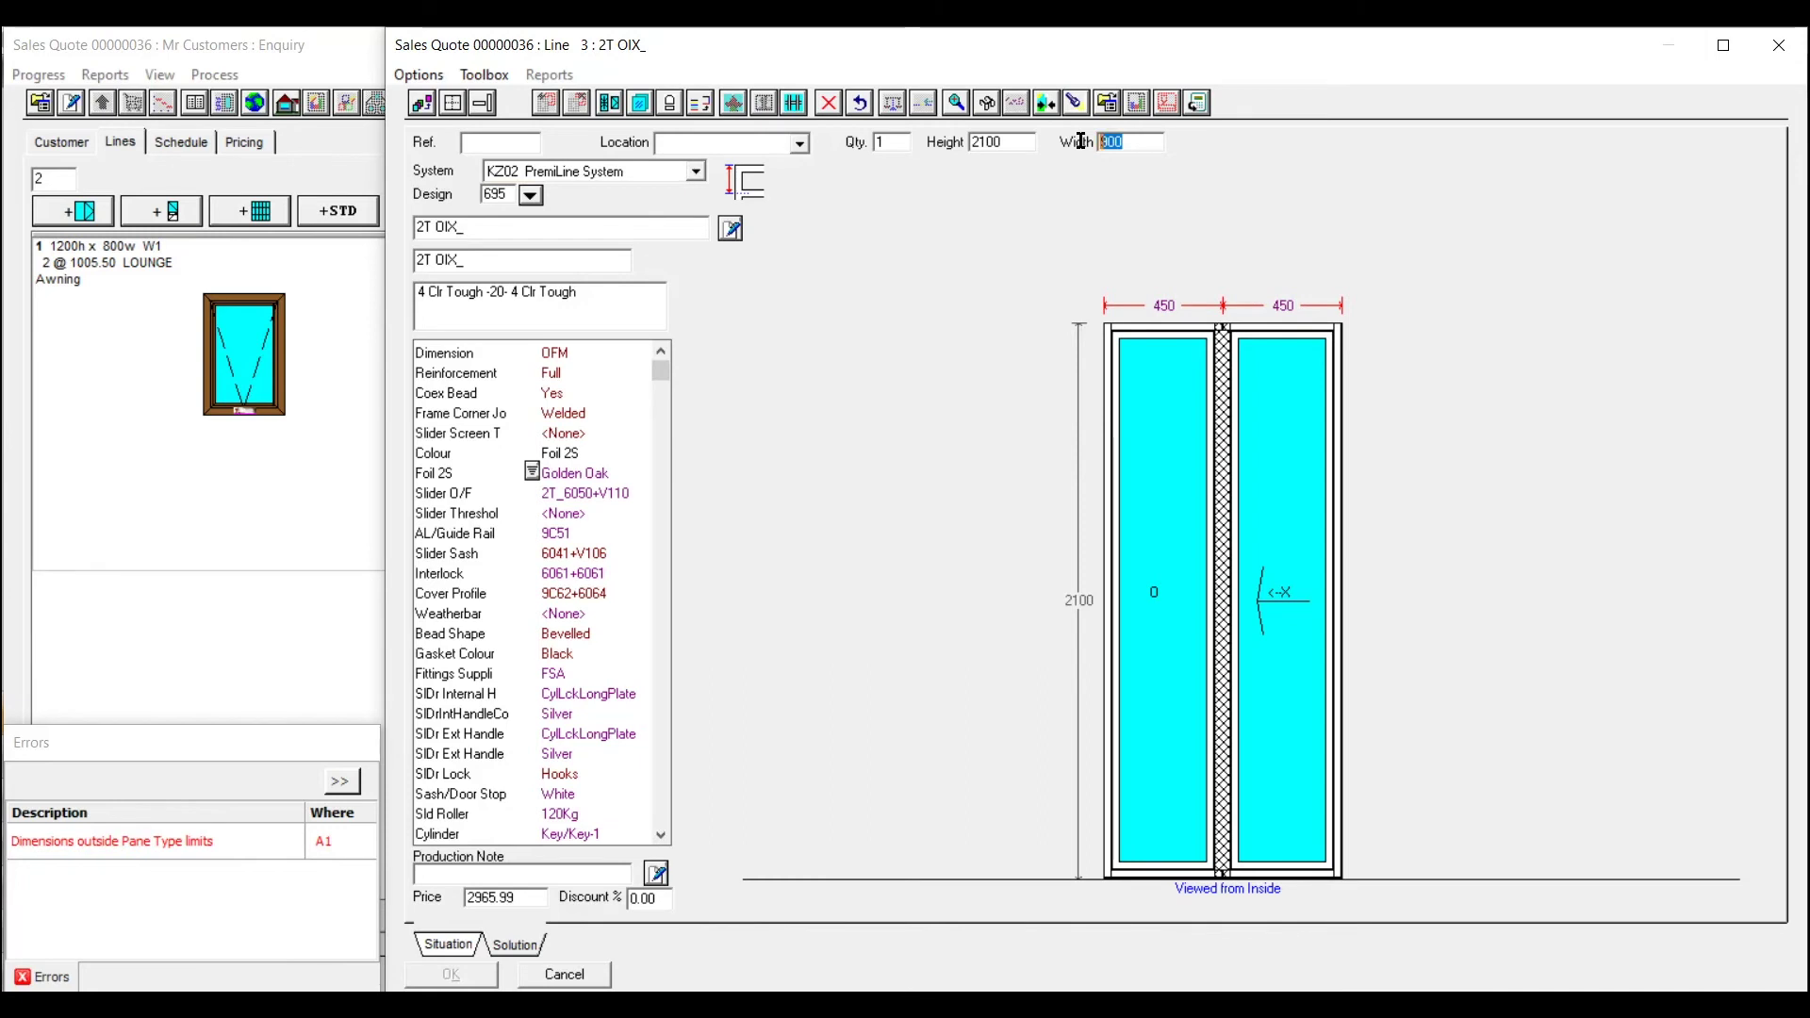
text(1500)
key(Tab)
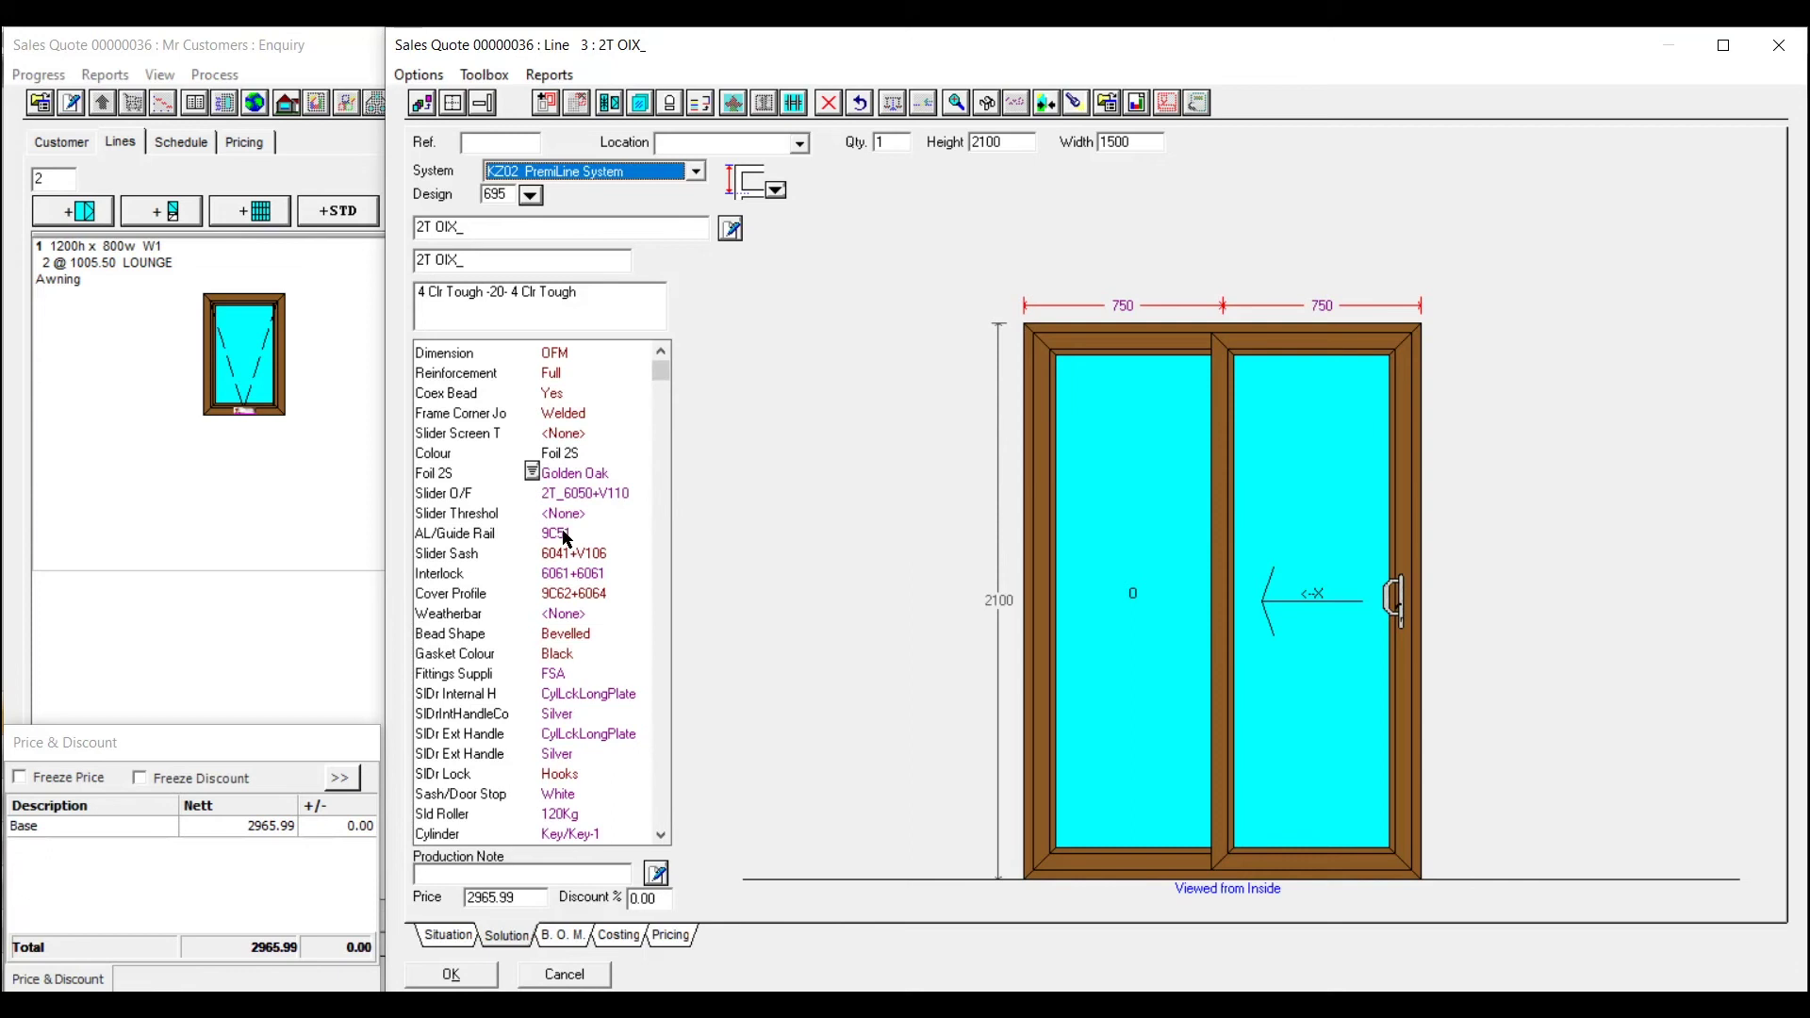
click(452, 974)
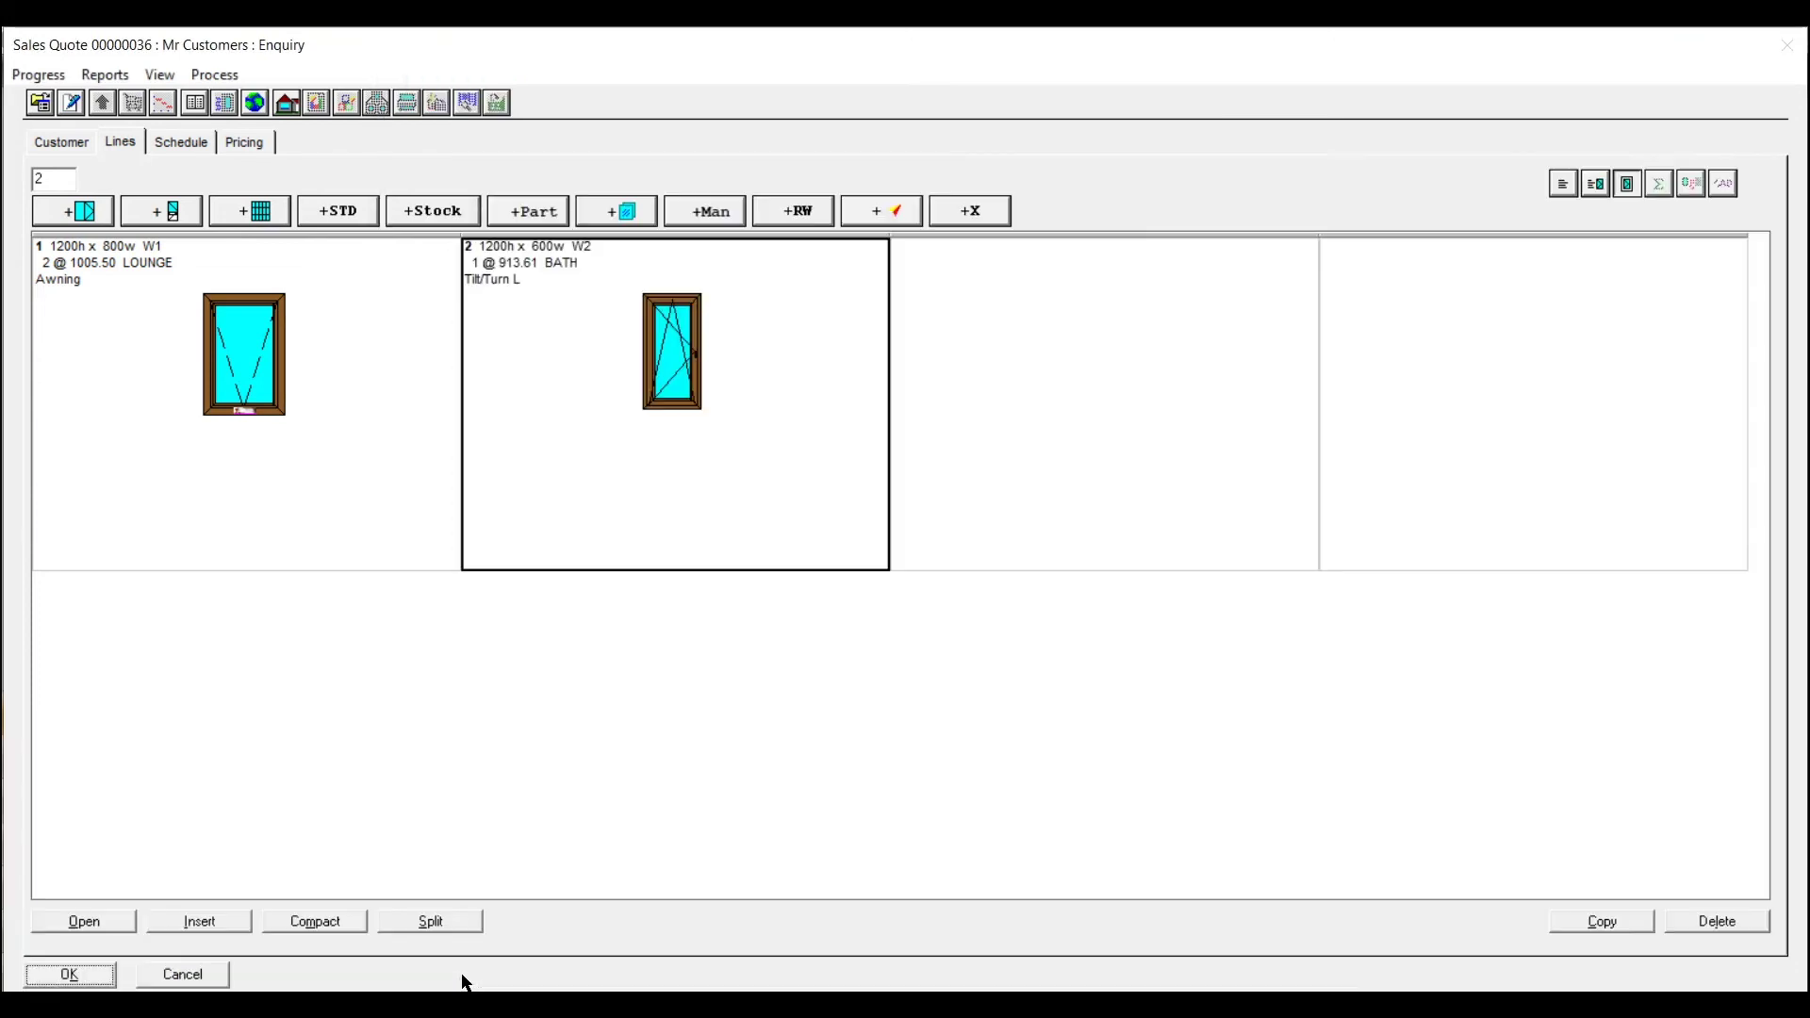
Add a manual DELIVERY line priced at 150.00 to the quote
click(726, 213)
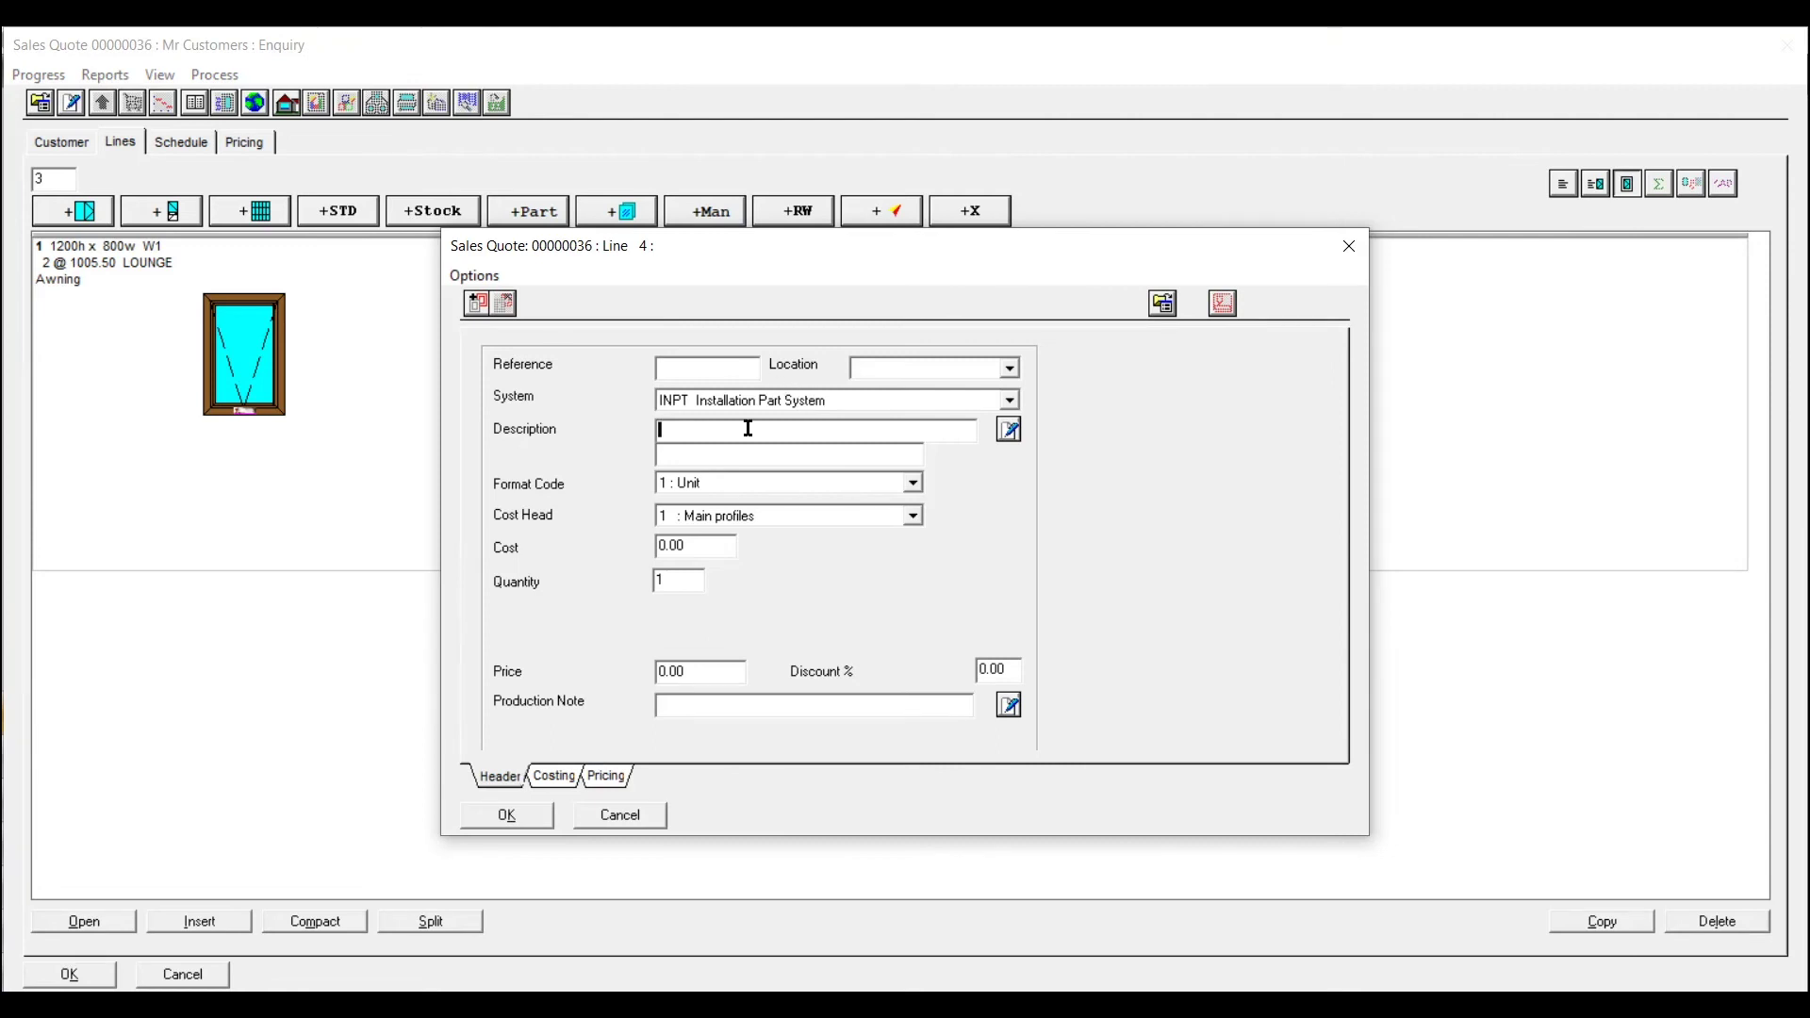
text(DELIVERY)
drag(707, 671, 583, 671)
text(1050)
click(507, 816)
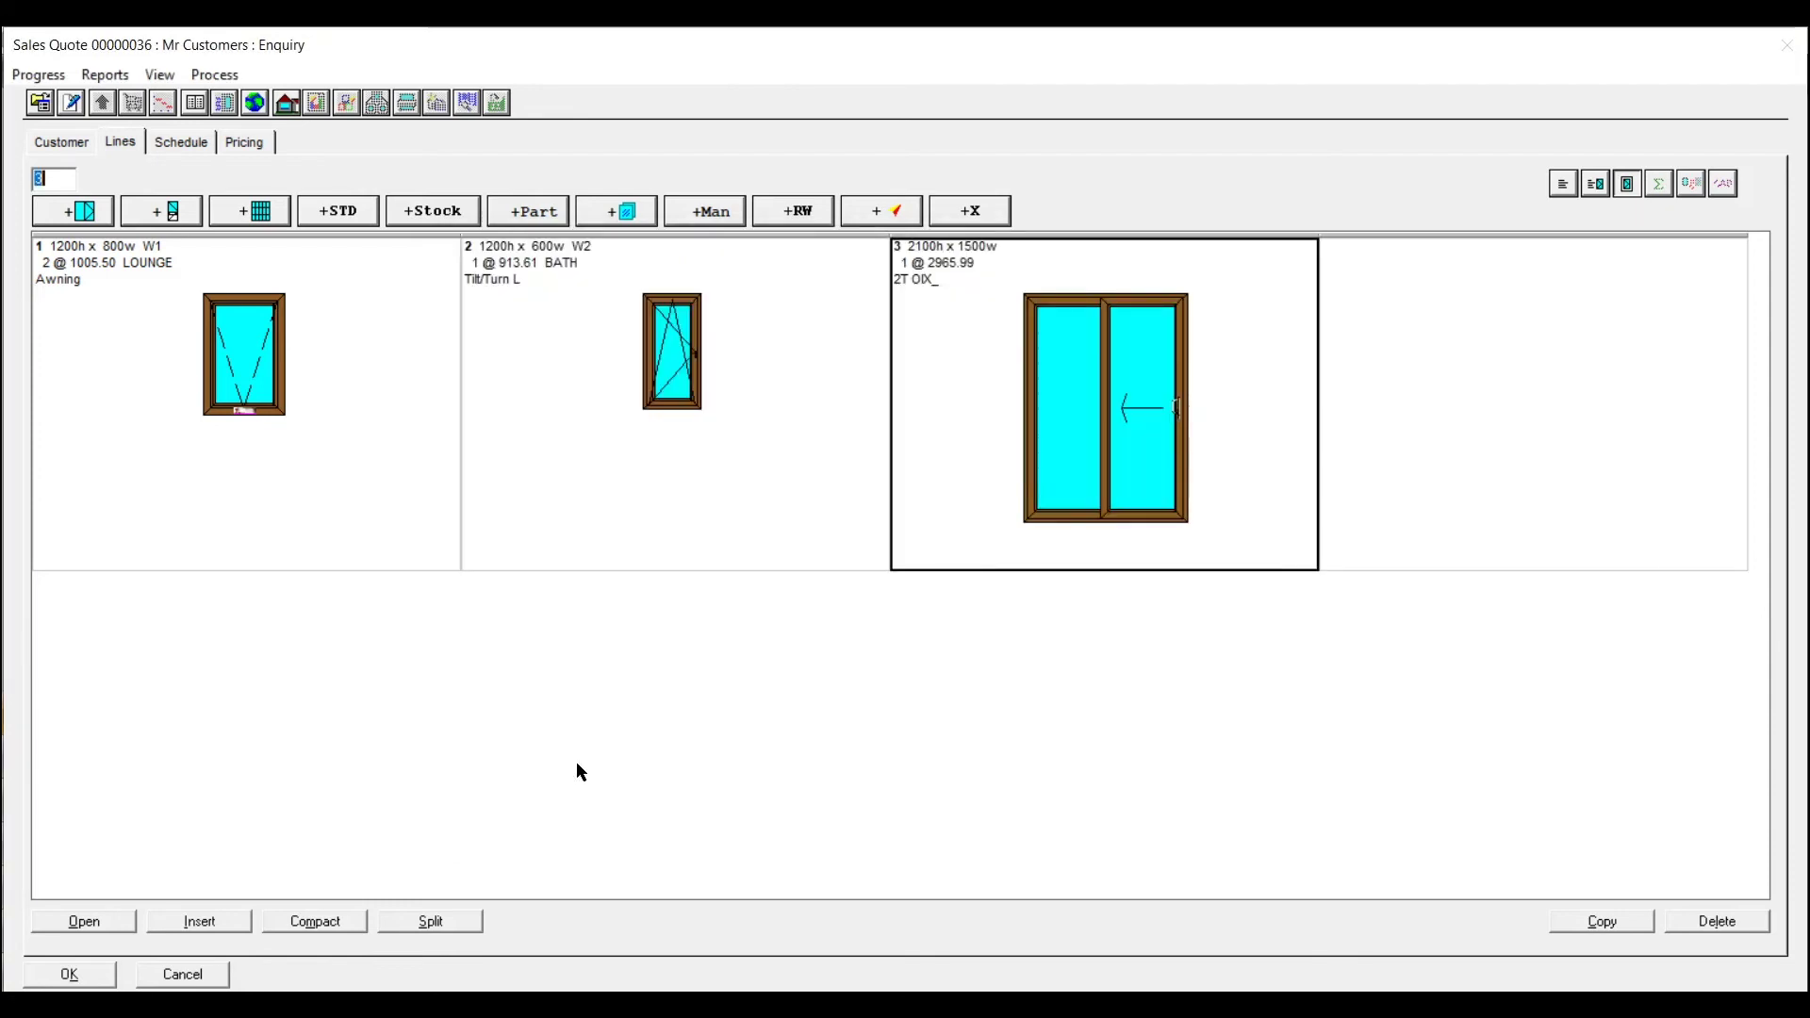
Add a manual INSTALLATION line priced at 1000.00 to the quote
click(719, 209)
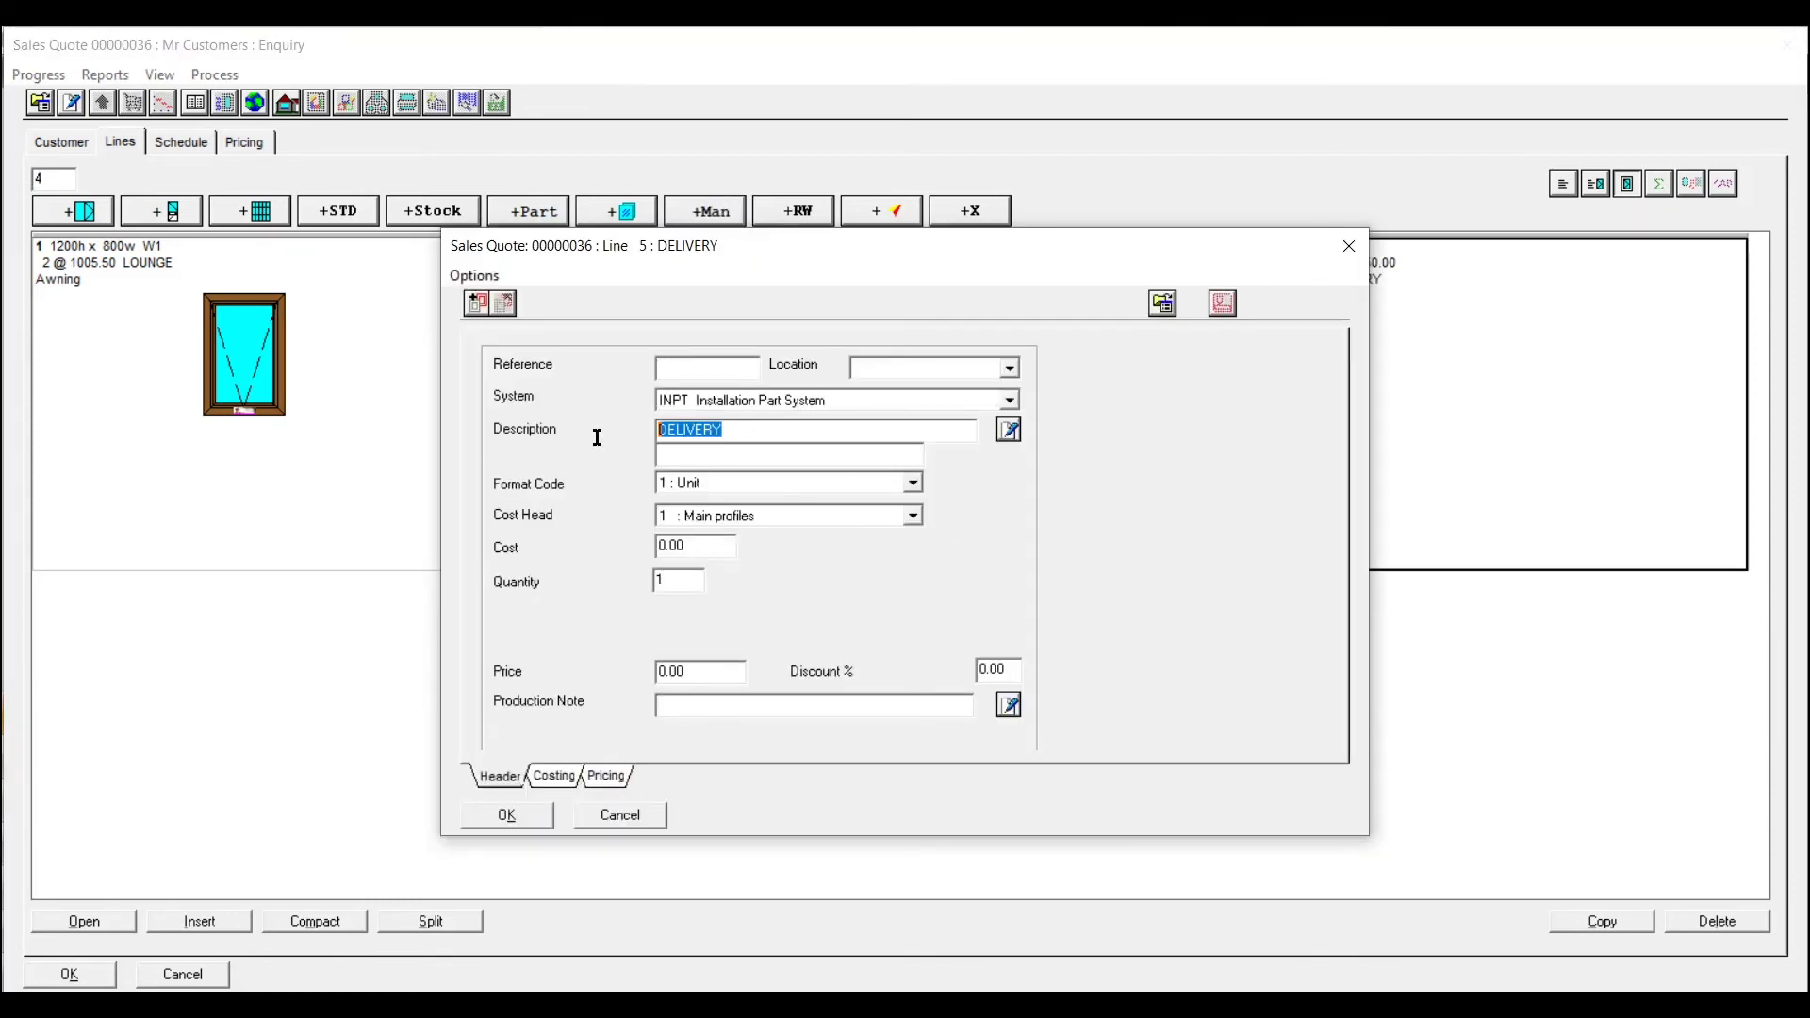
text(INSTALLATION)
click(650, 675)
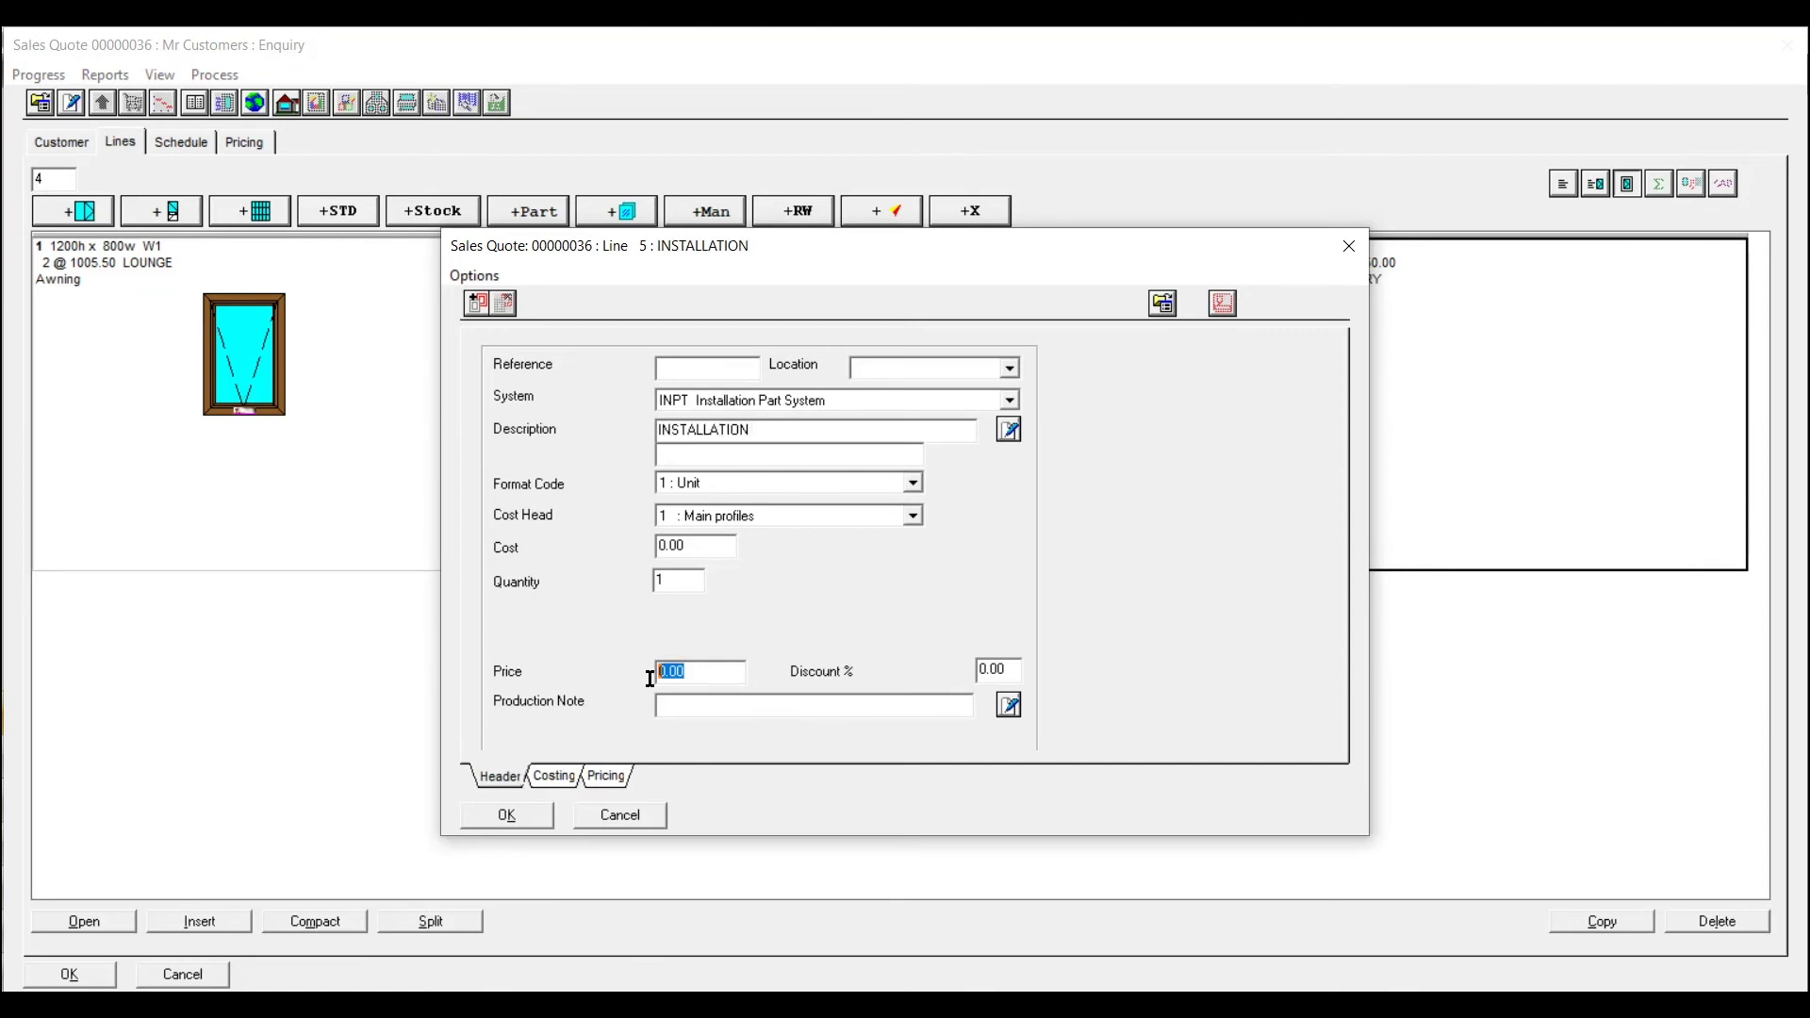
text(1000.0)
click(521, 812)
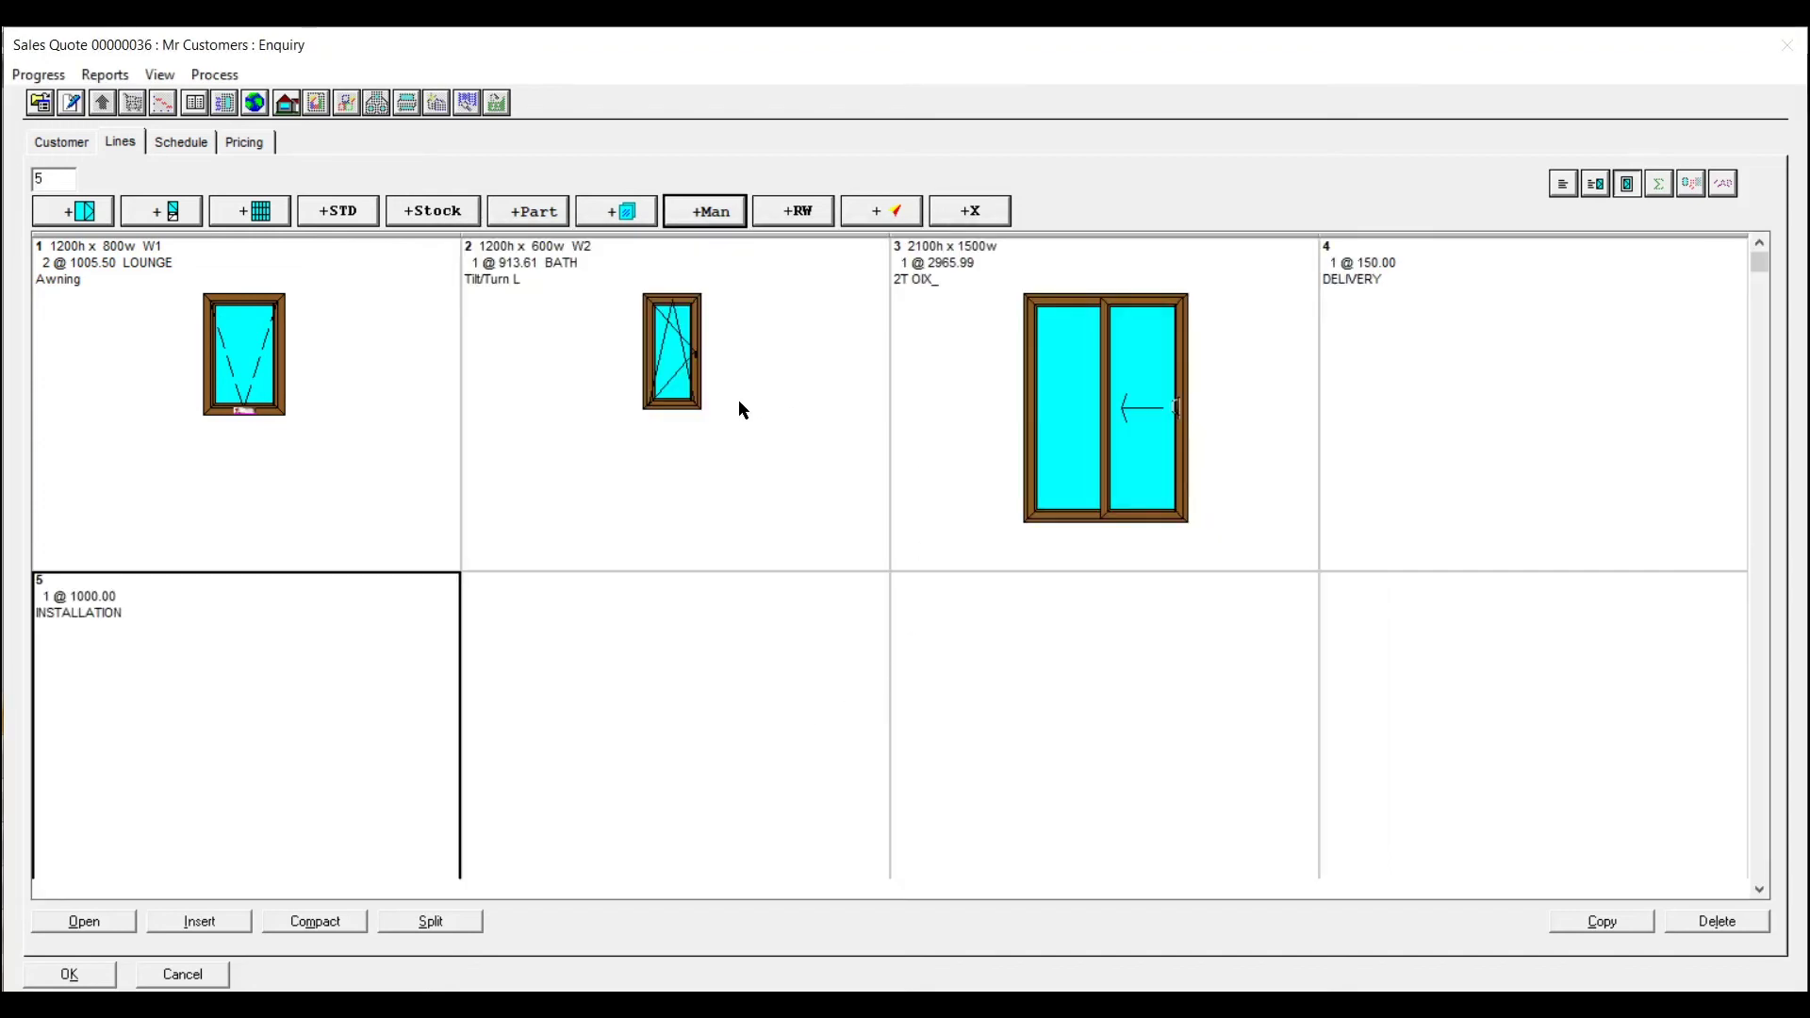
Give the Awning window on line 1 the specification text 'CHILD LOCK' and save the line
click(390, 431)
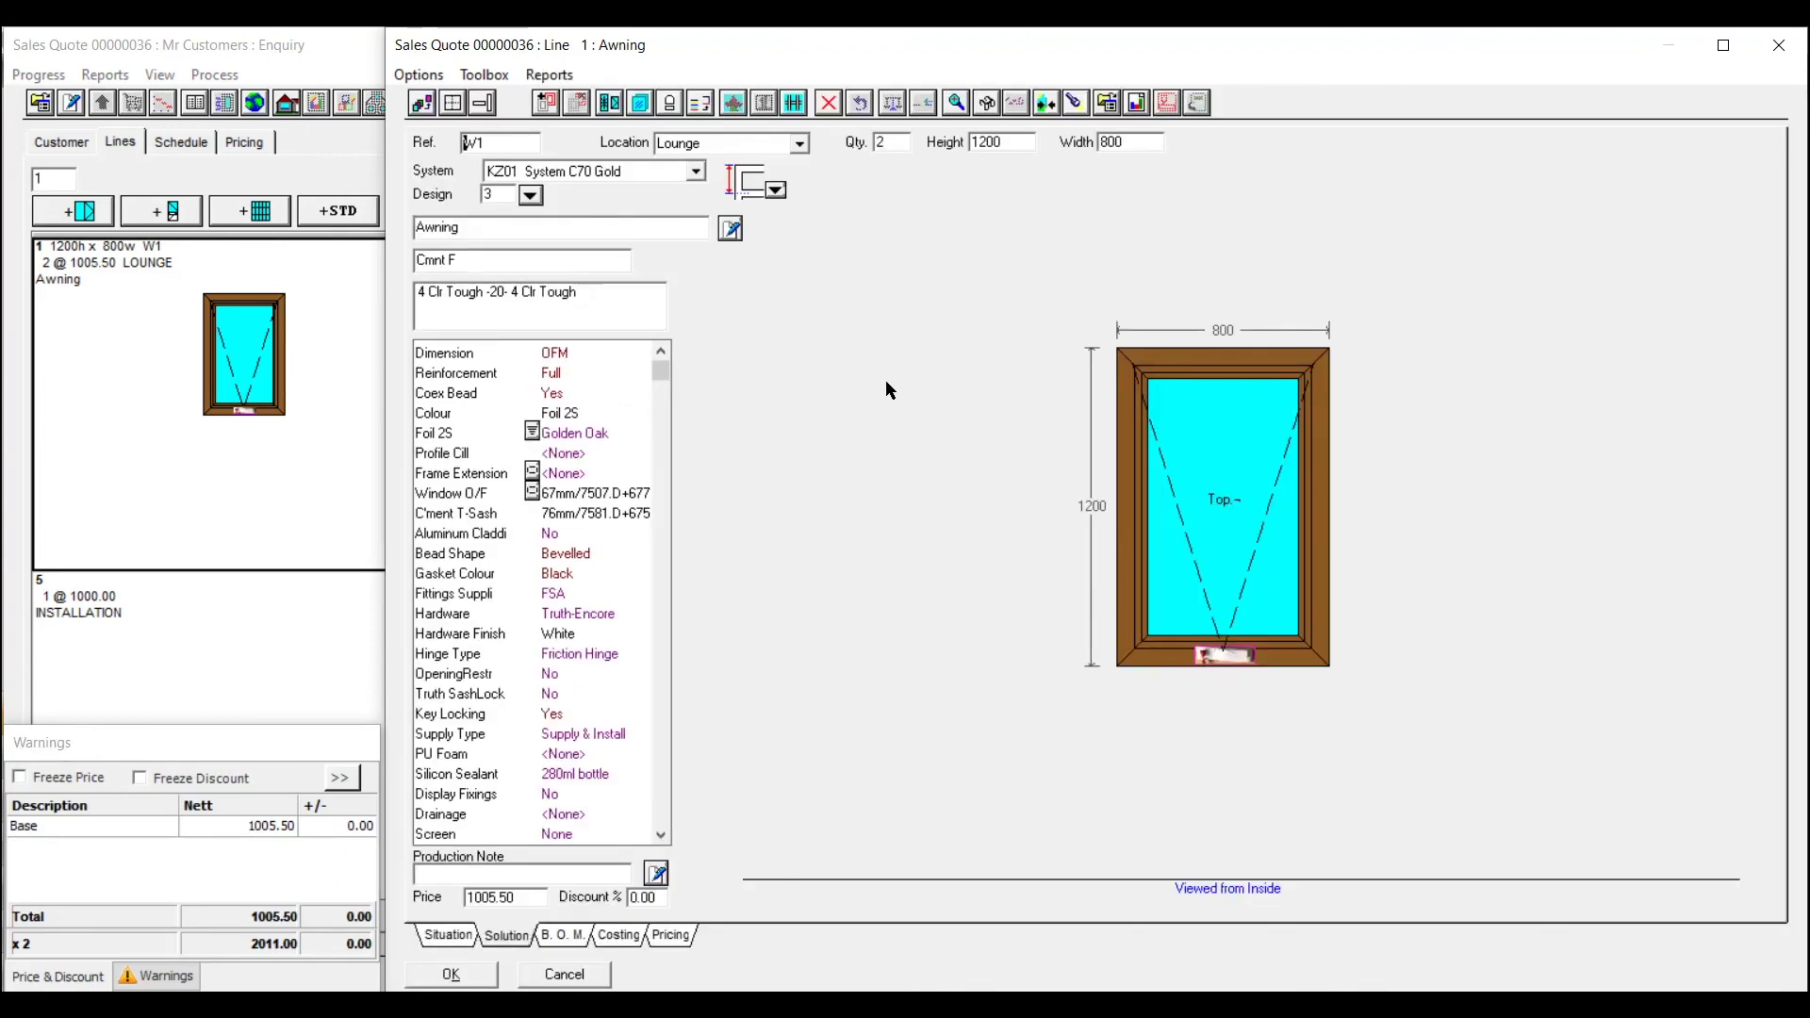
click(733, 229)
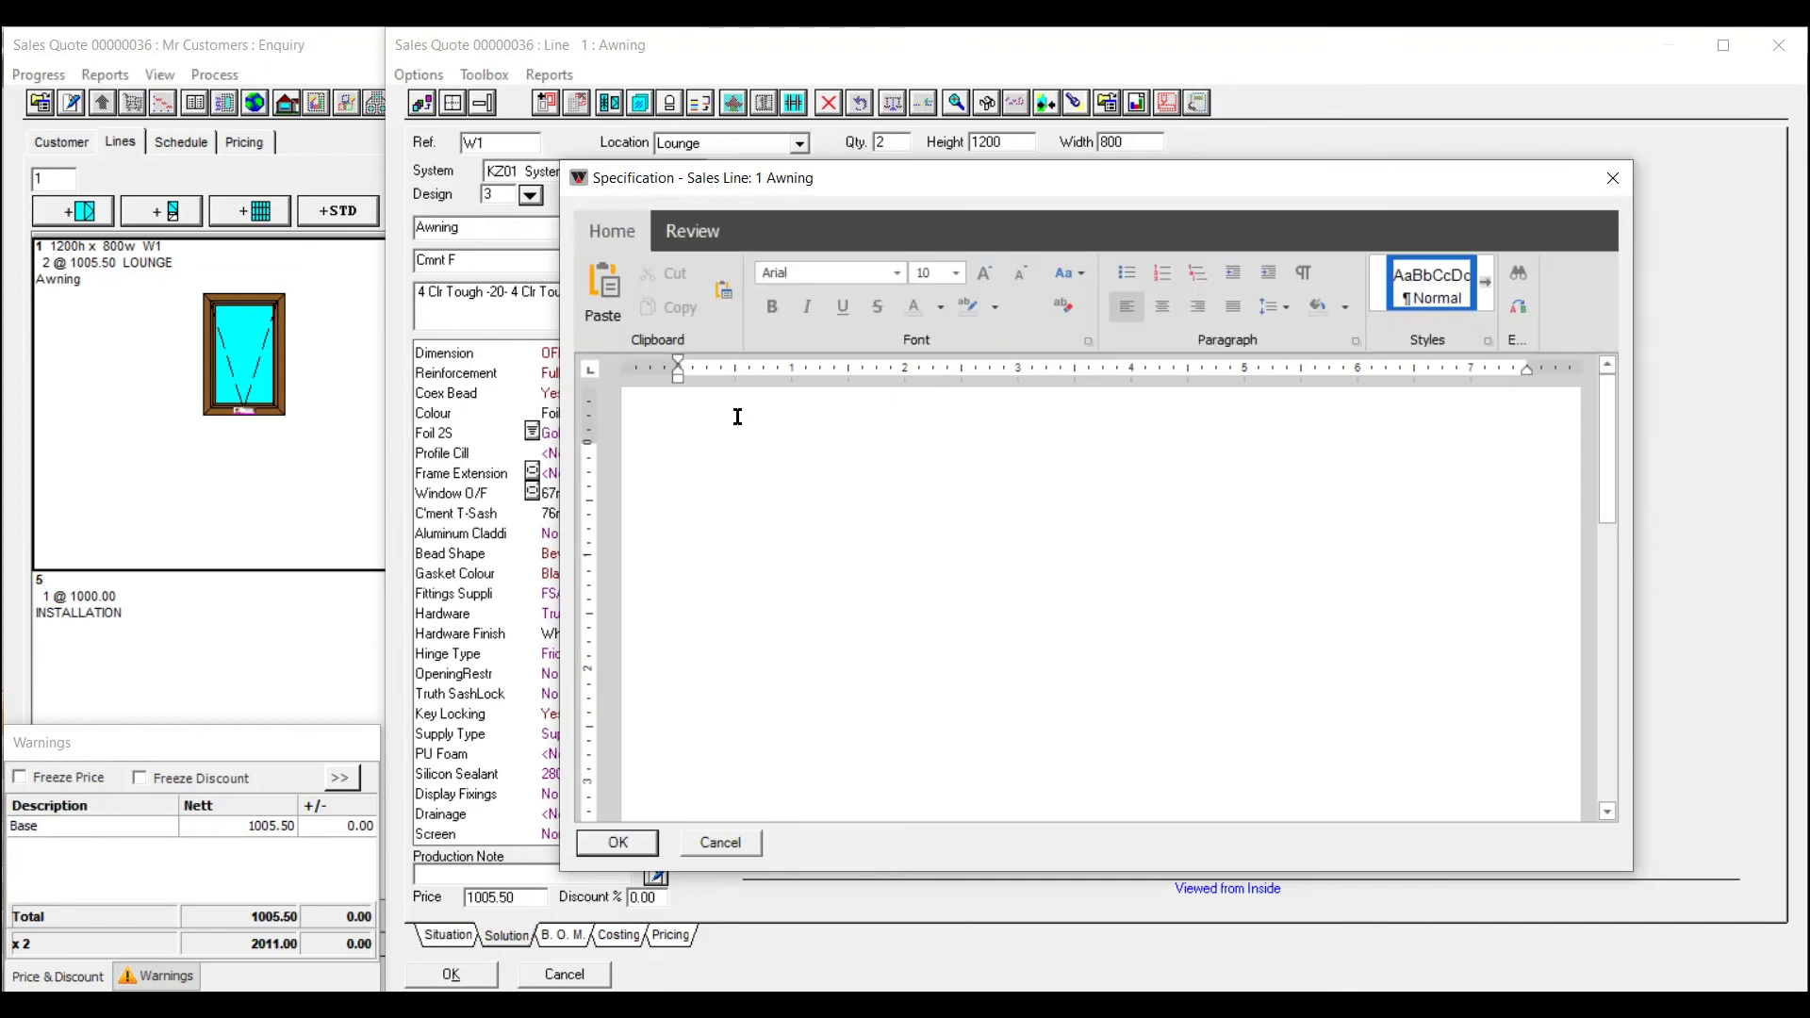
text(CHILD LOCK)
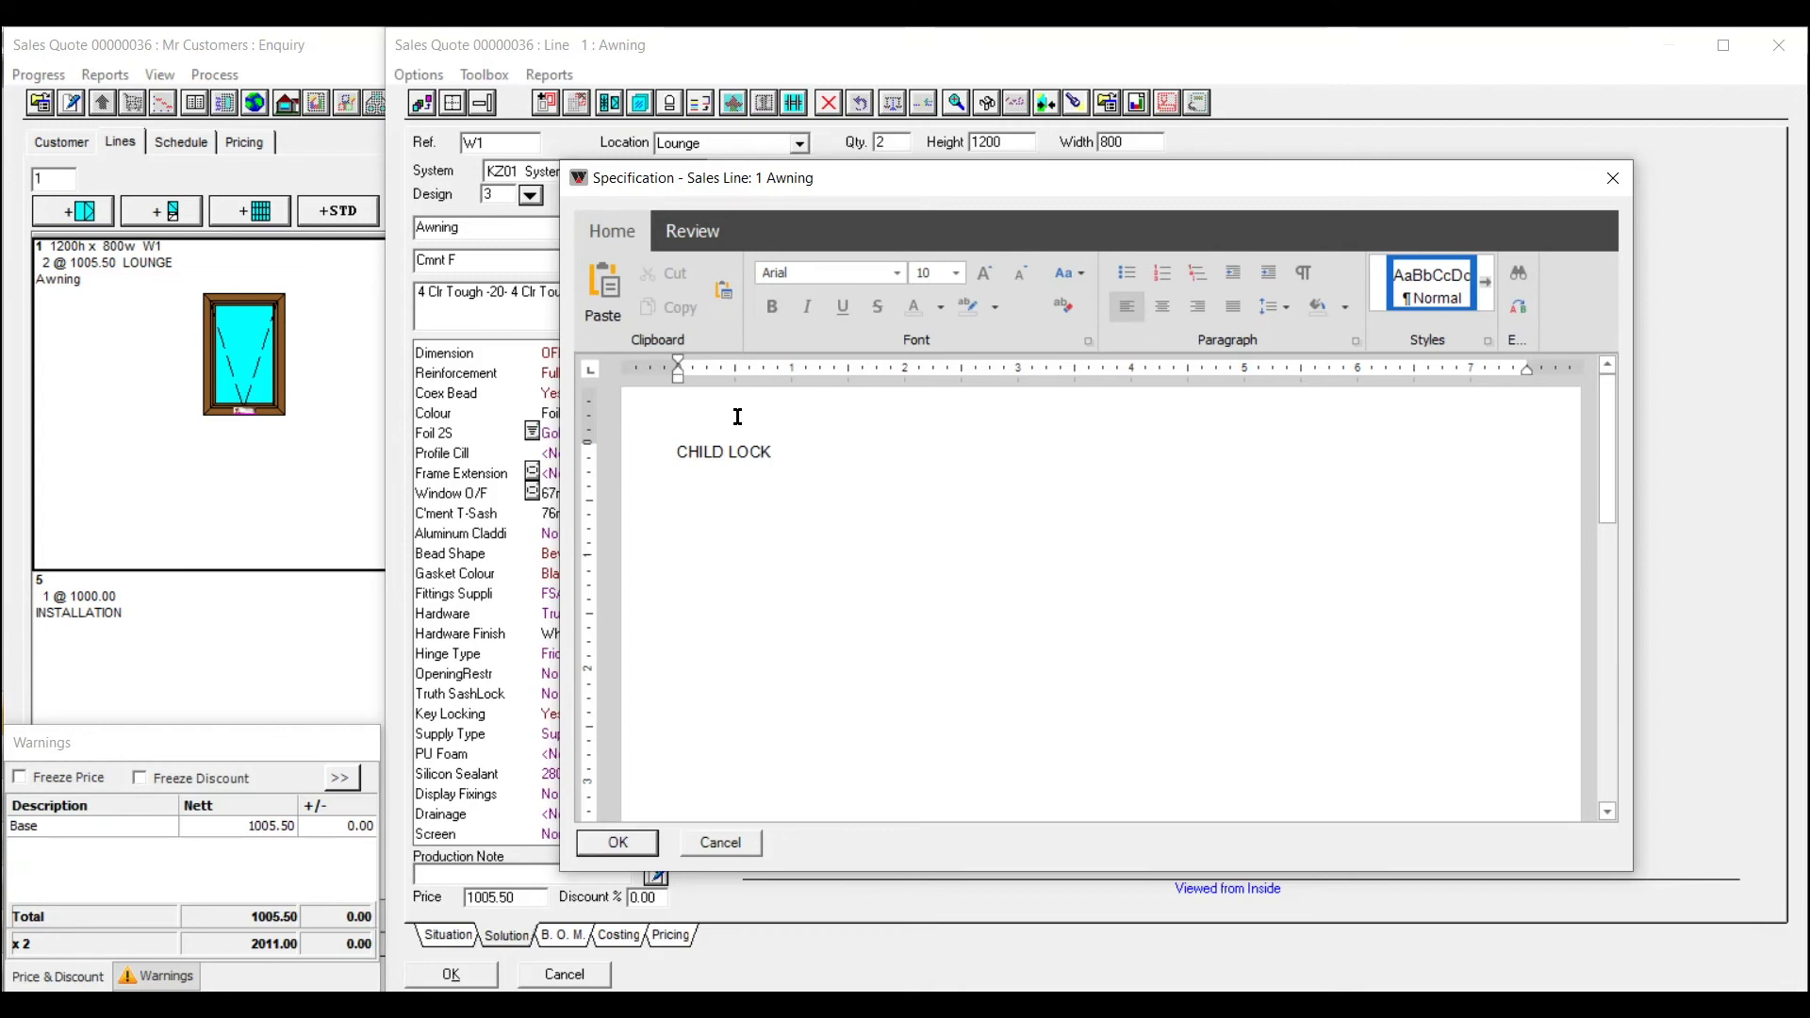
click(622, 844)
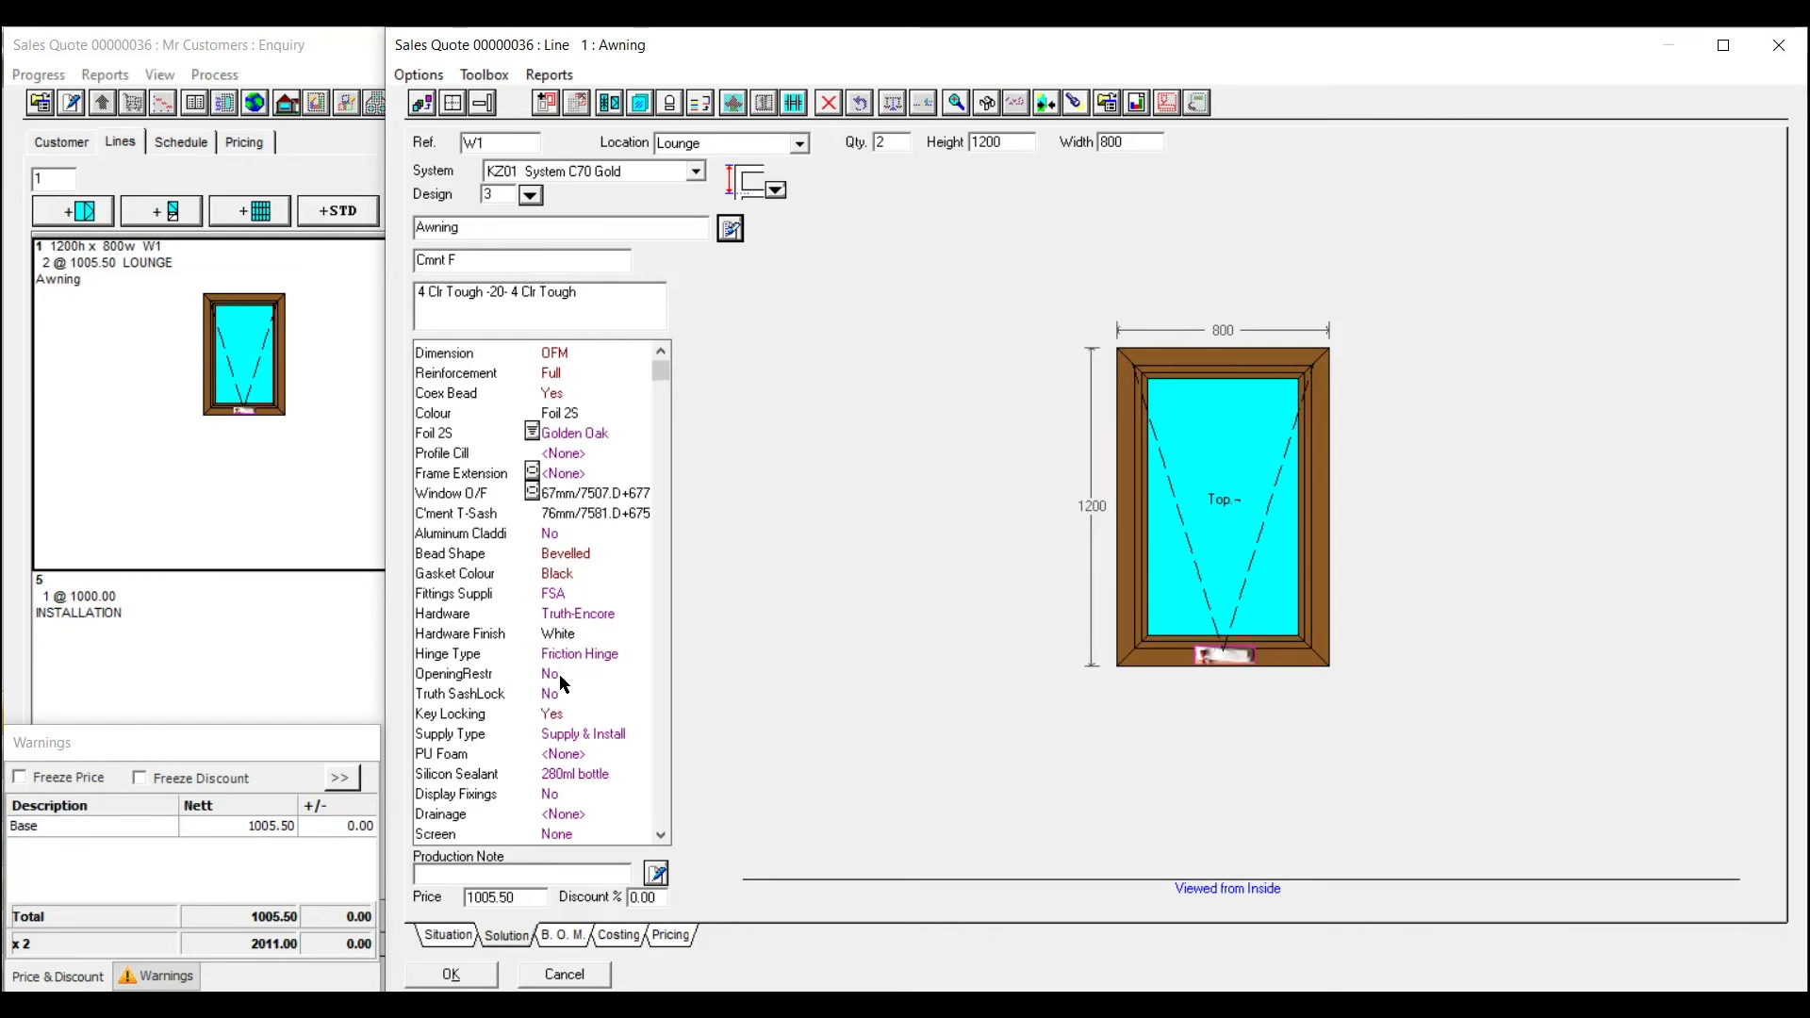
click(462, 984)
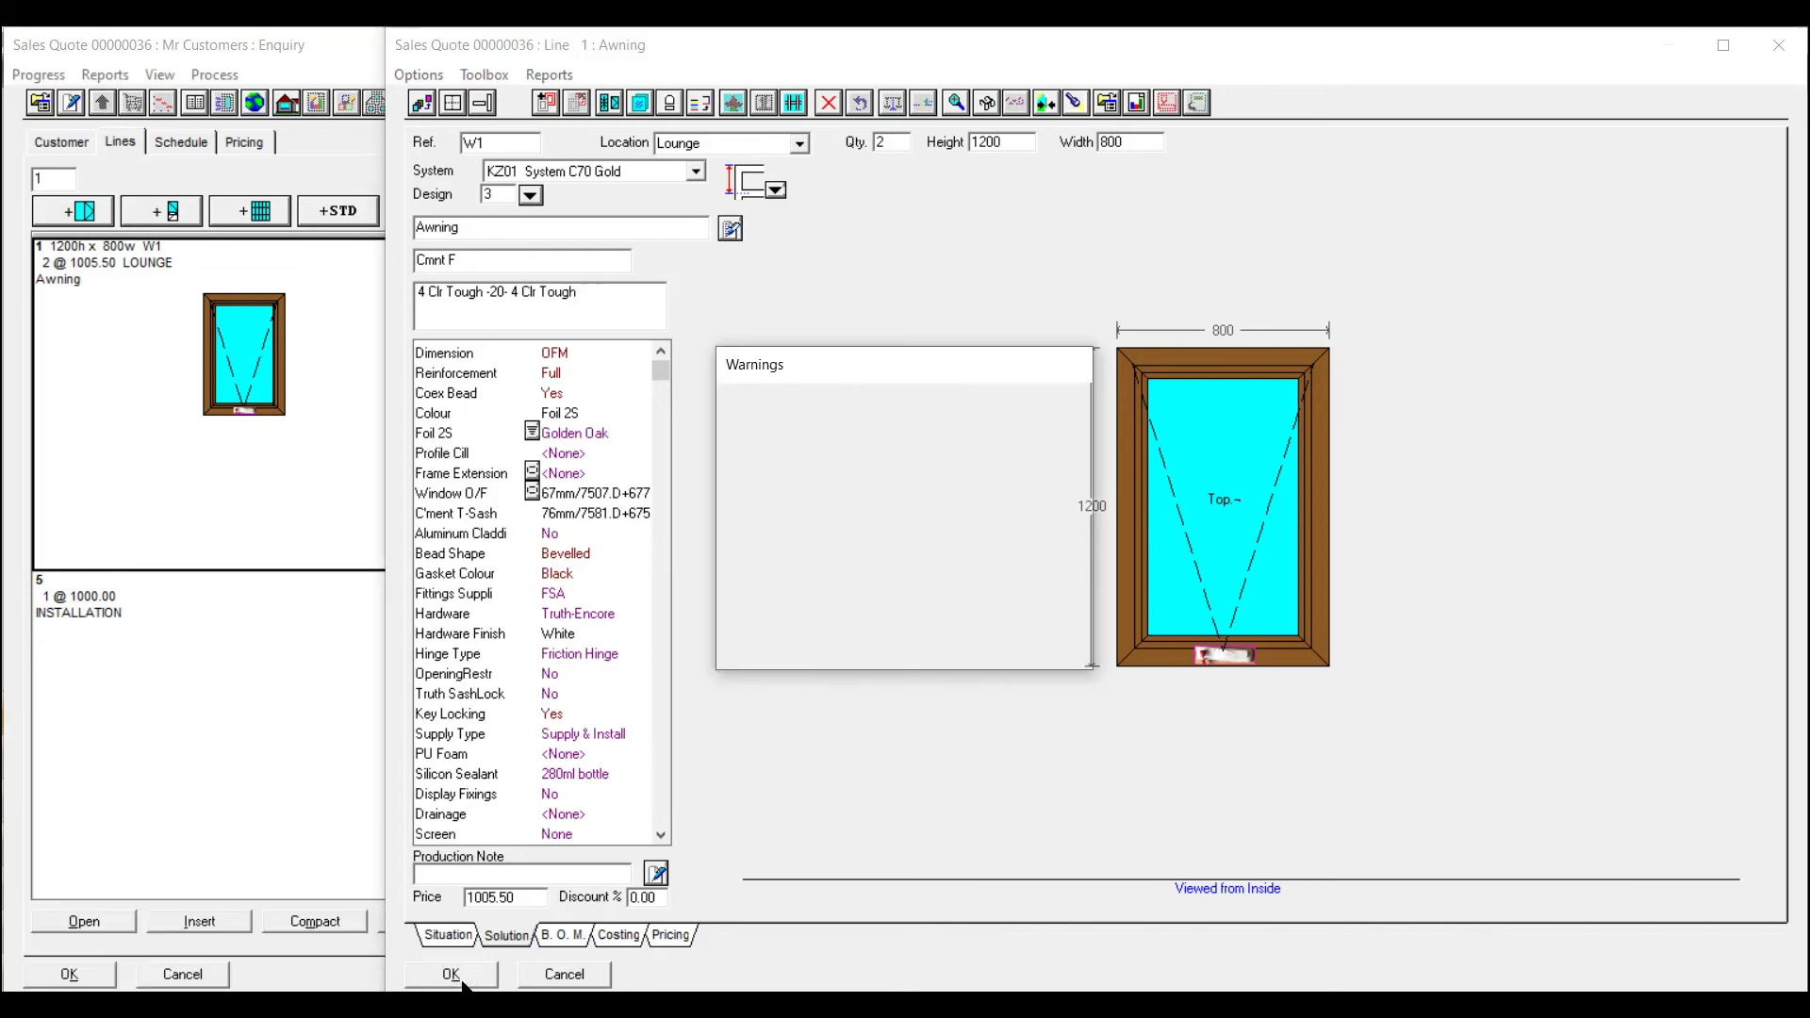
Accept the opening restrictor warning and choose the WM_Quotation report
click(792, 646)
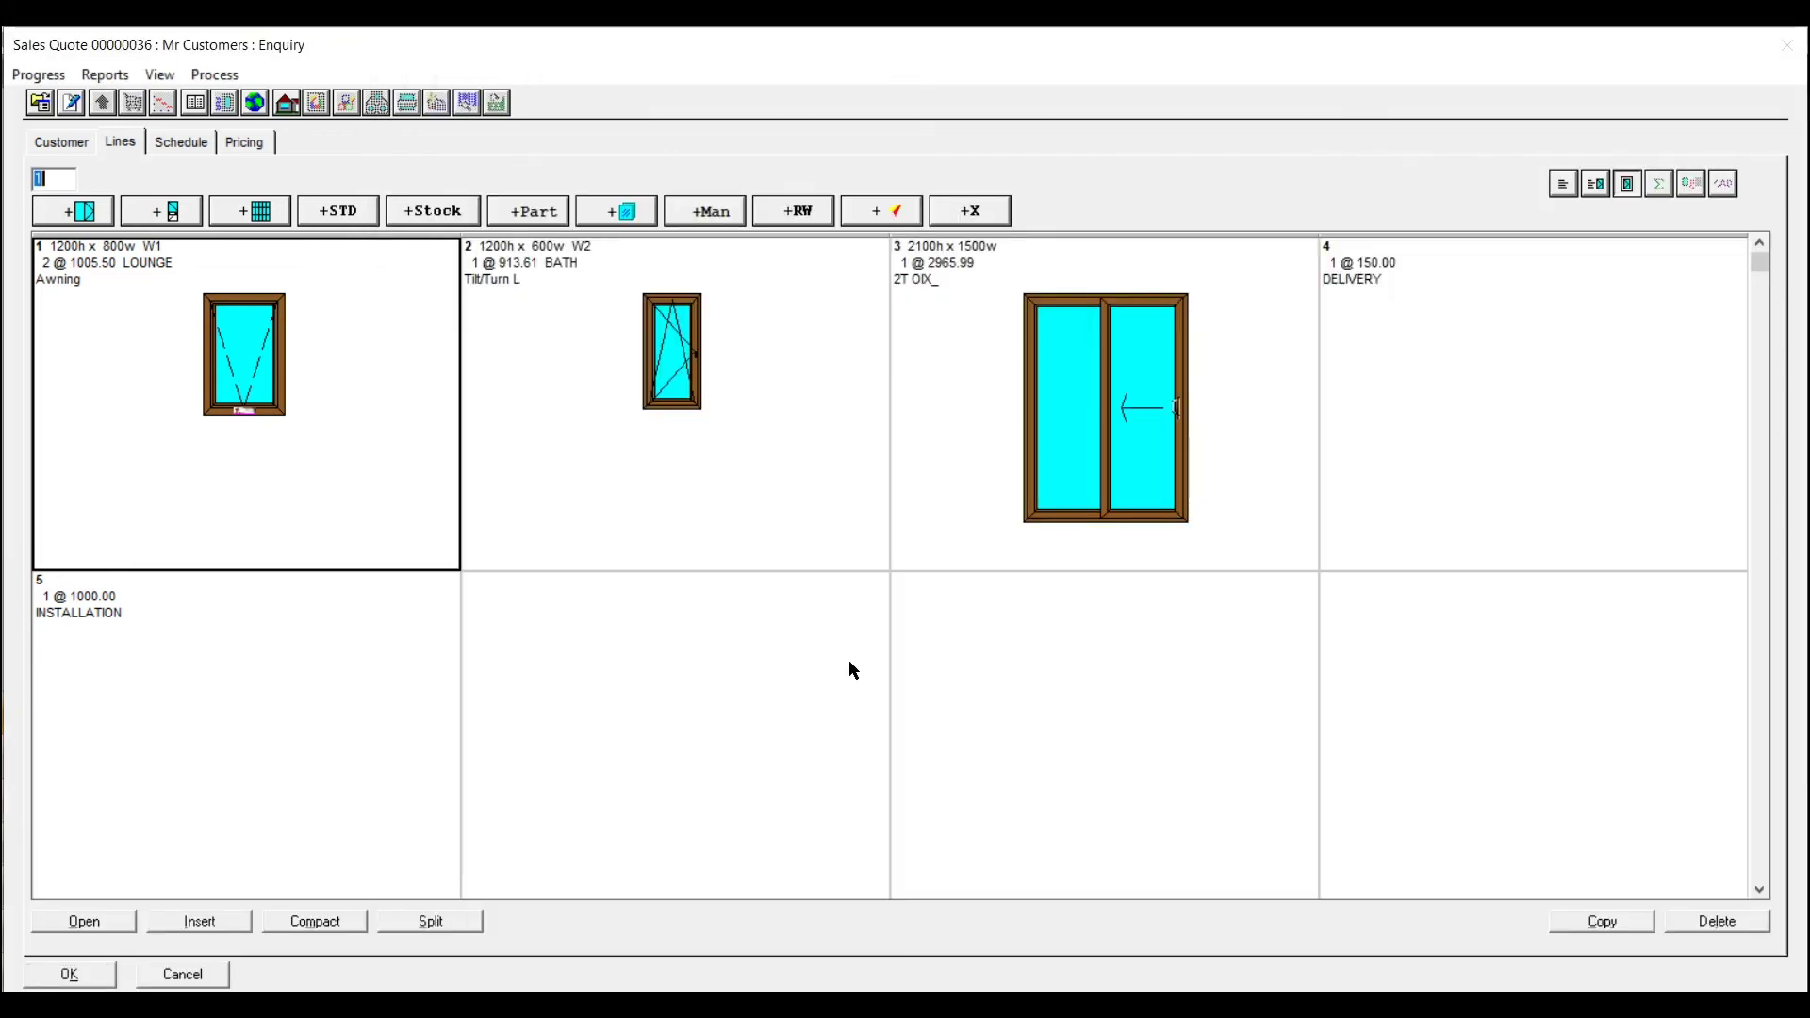
click(104, 74)
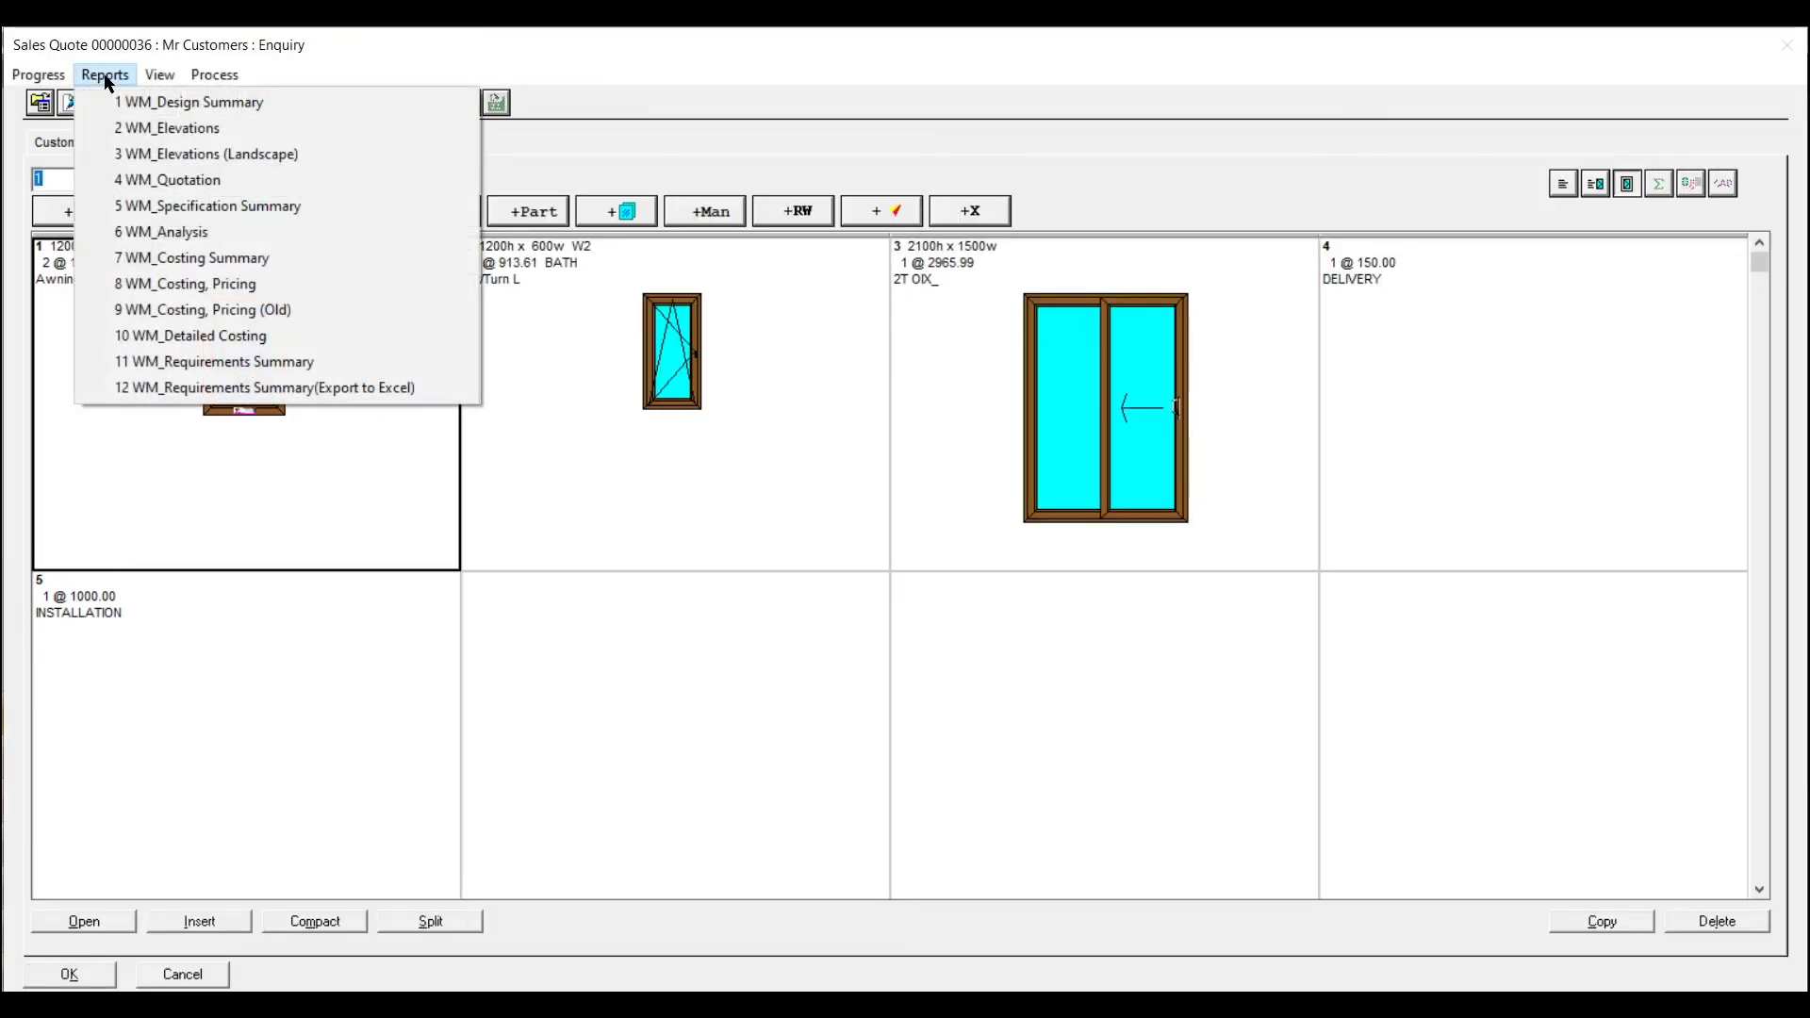
click(175, 181)
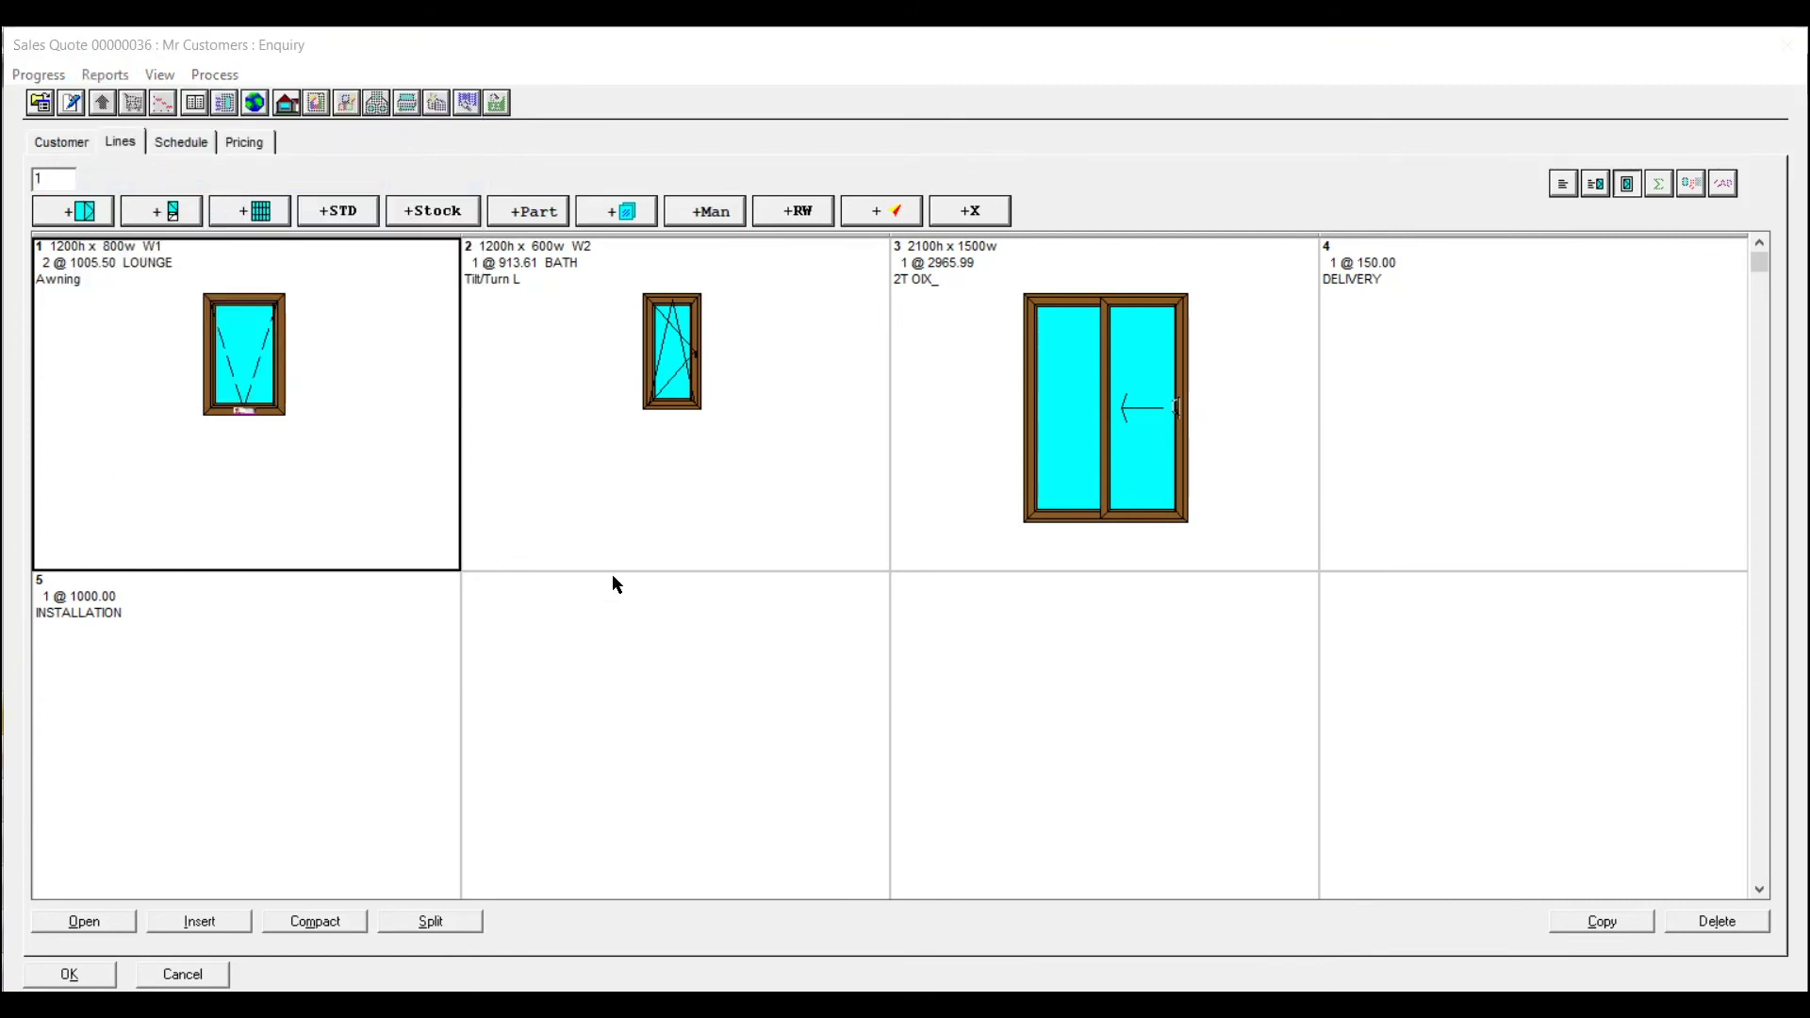
Set the report Format to Sales Line Pricing and confirm the settings
click(1354, 460)
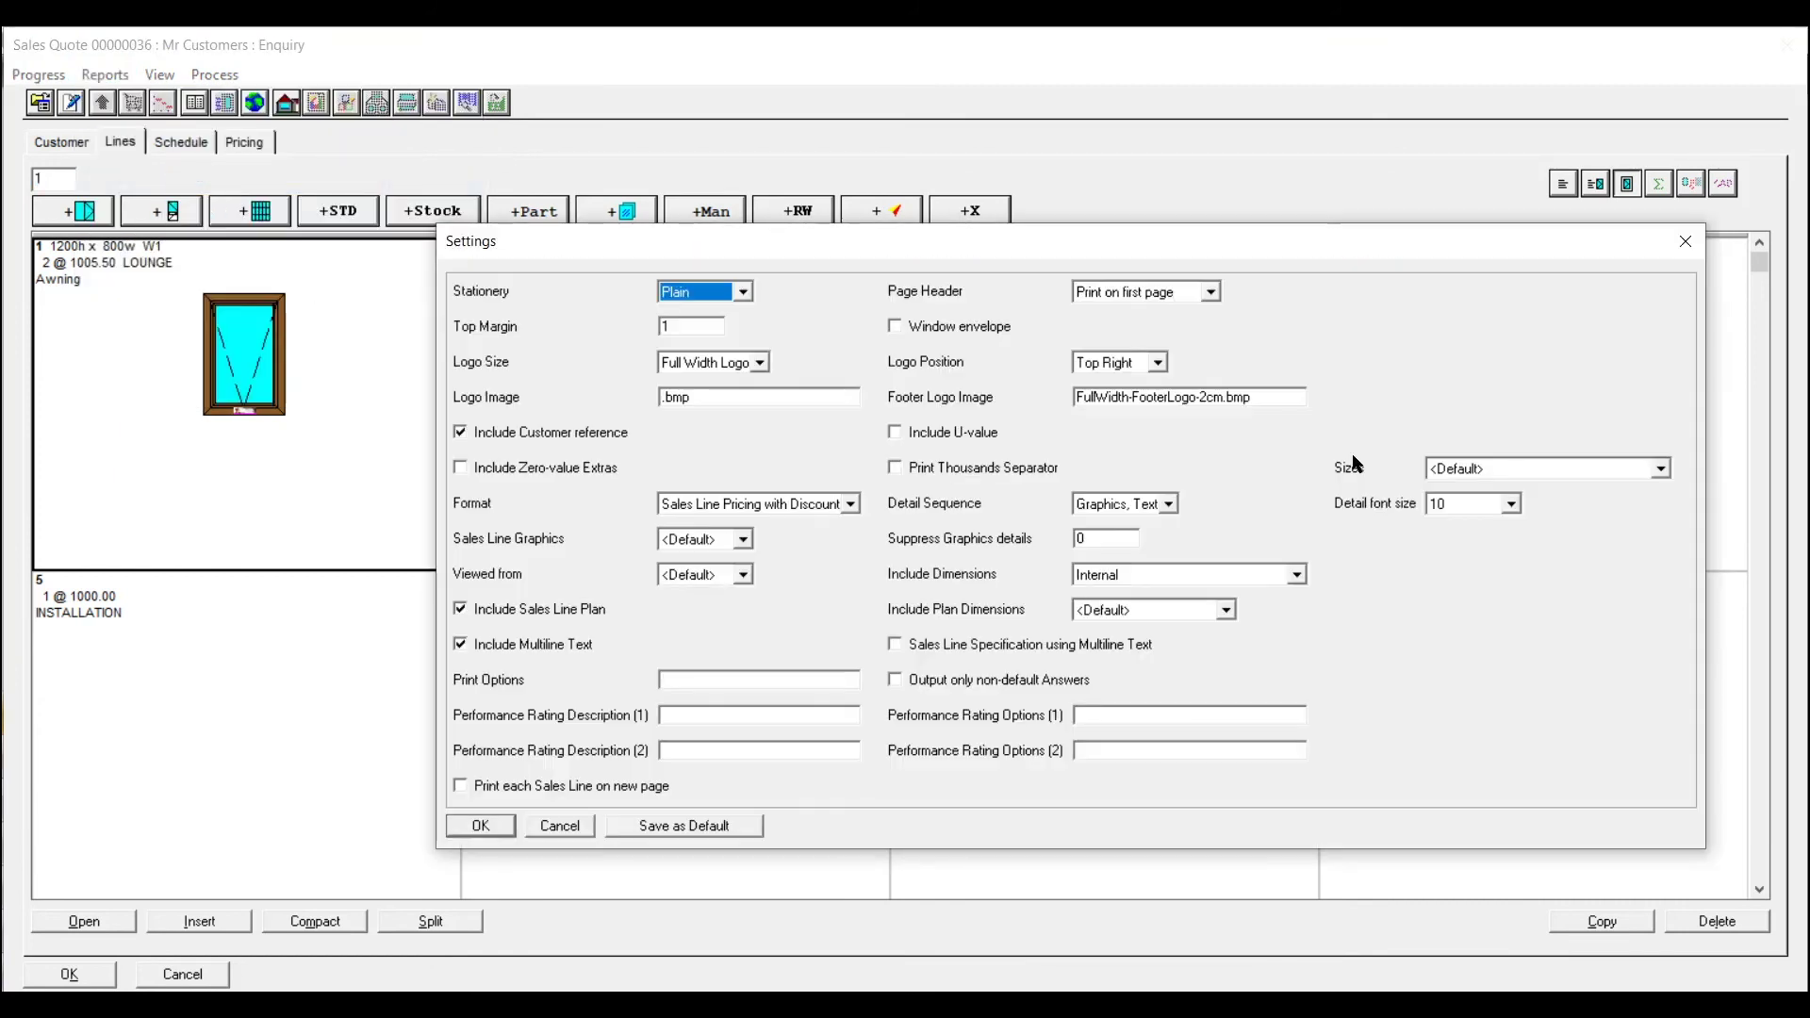
click(852, 505)
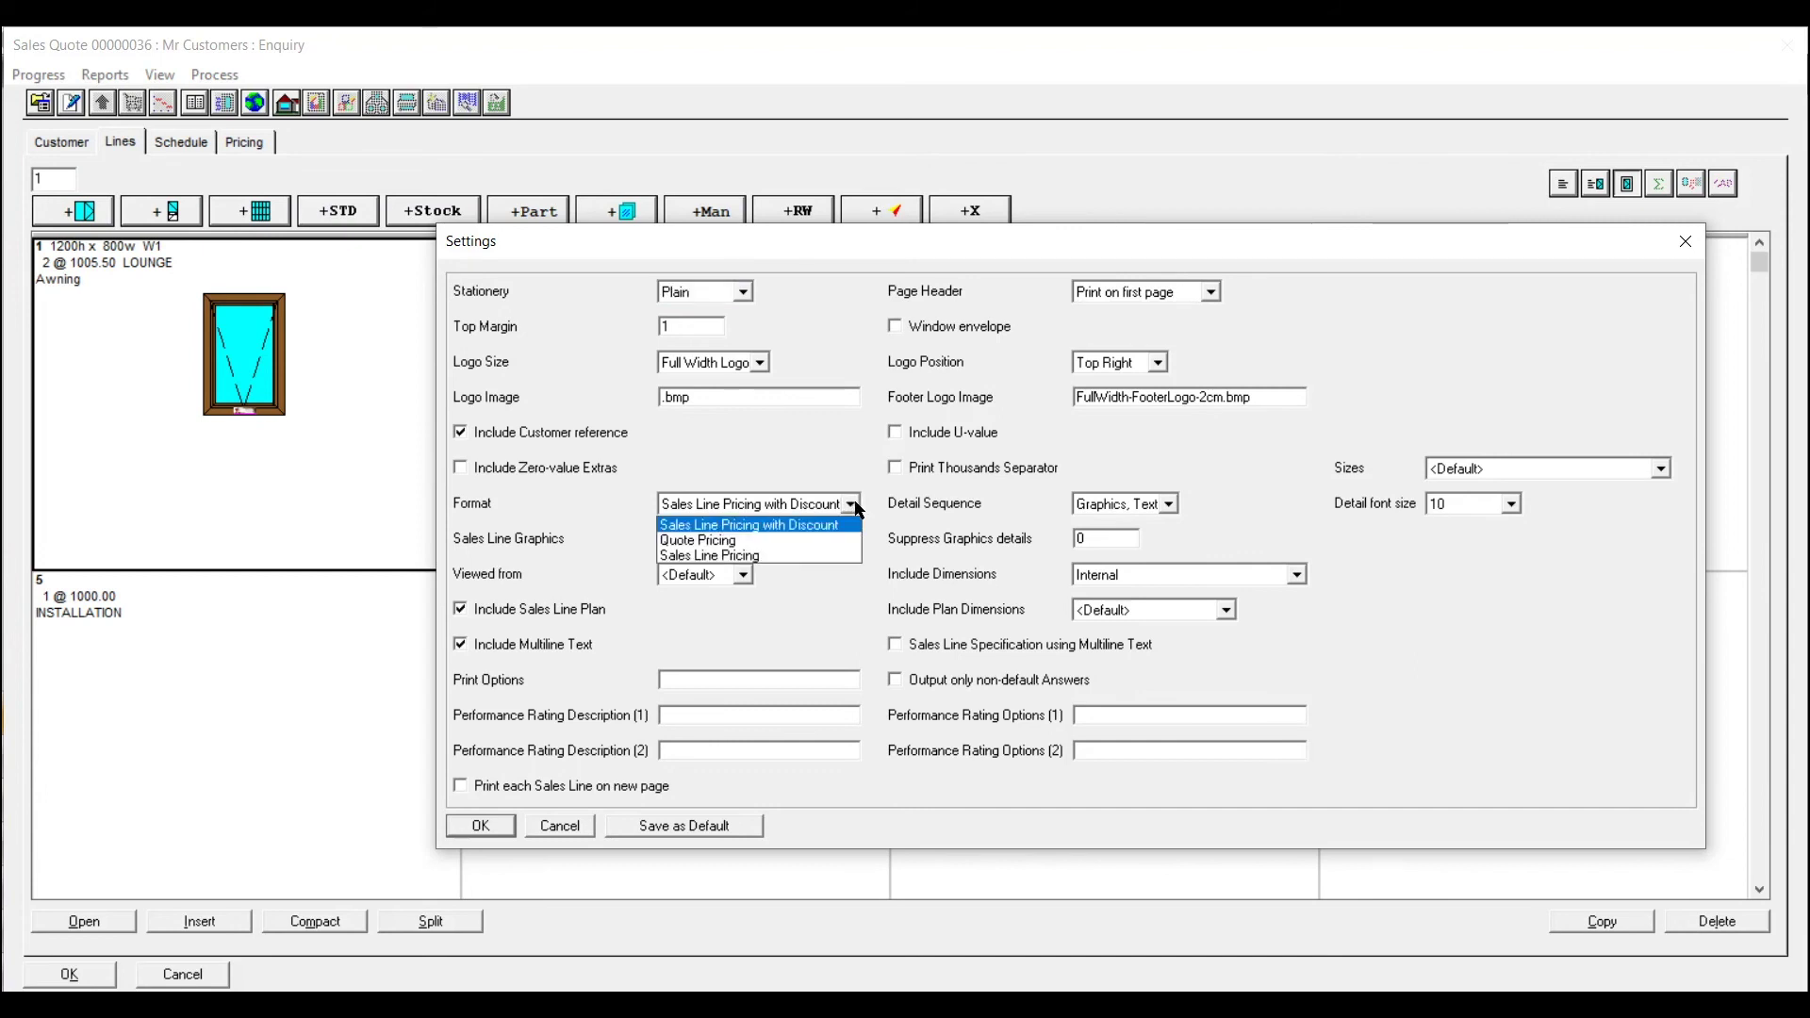
click(716, 541)
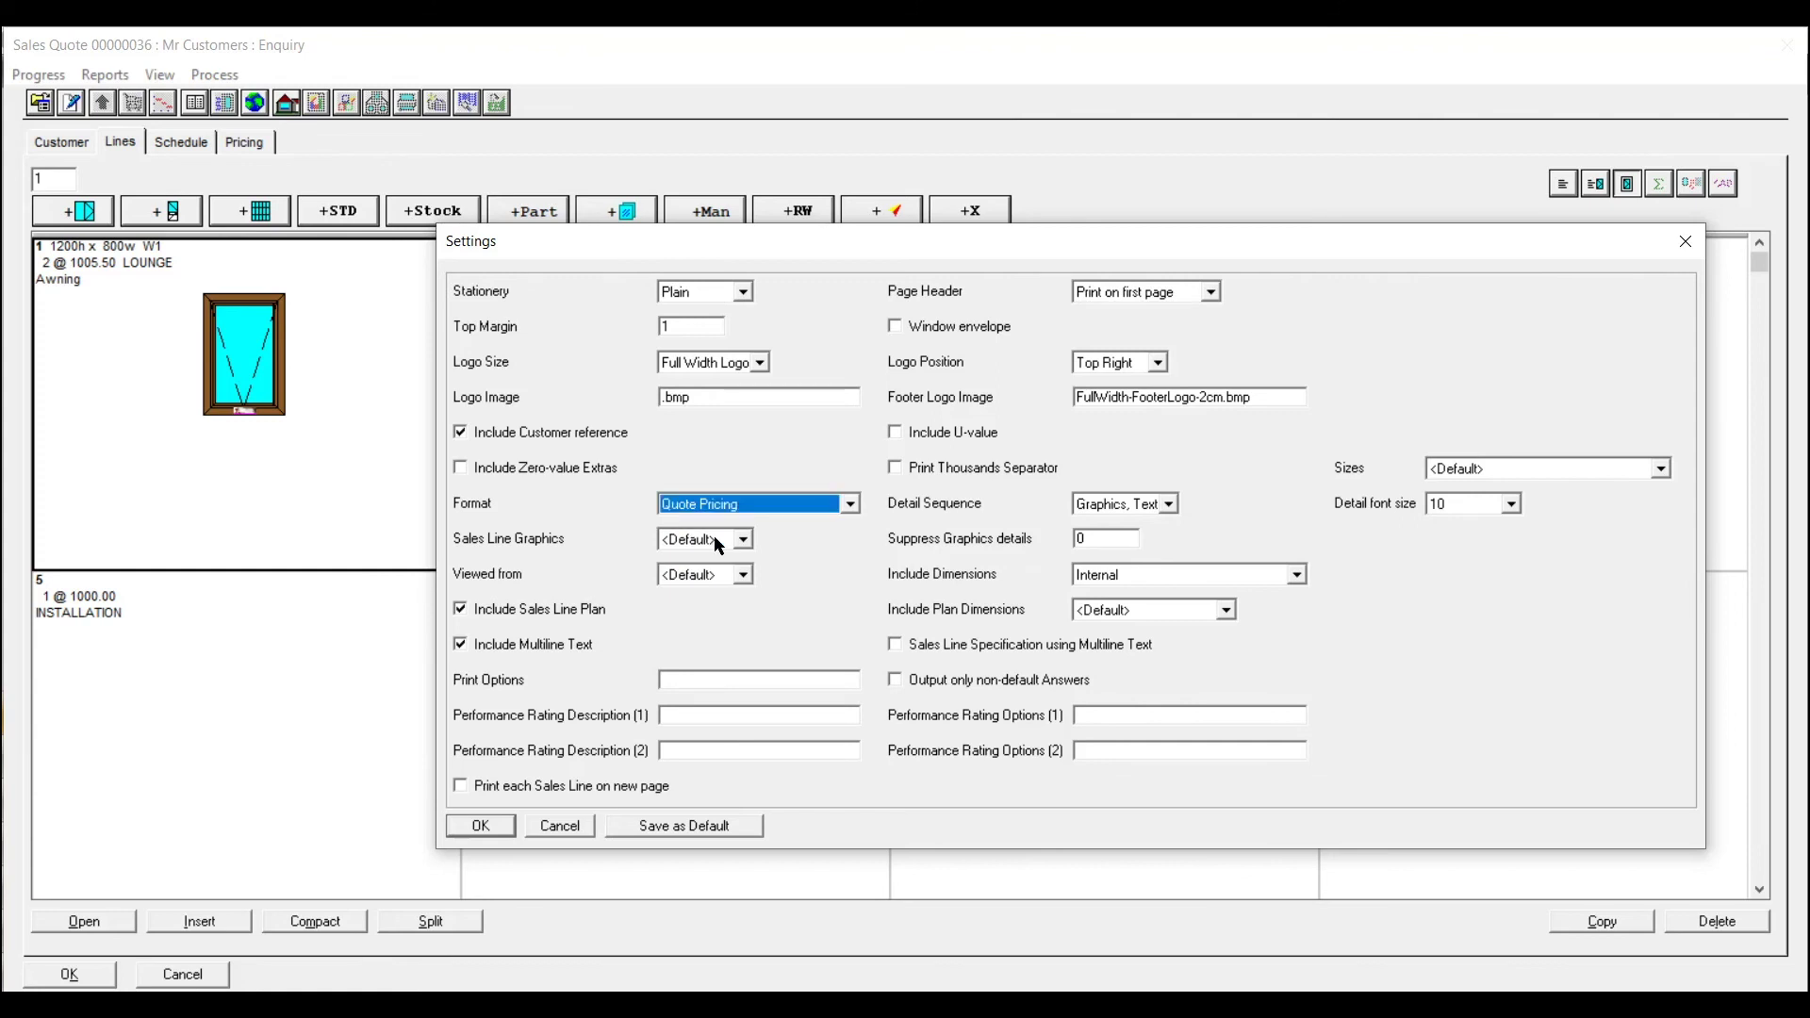
click(851, 506)
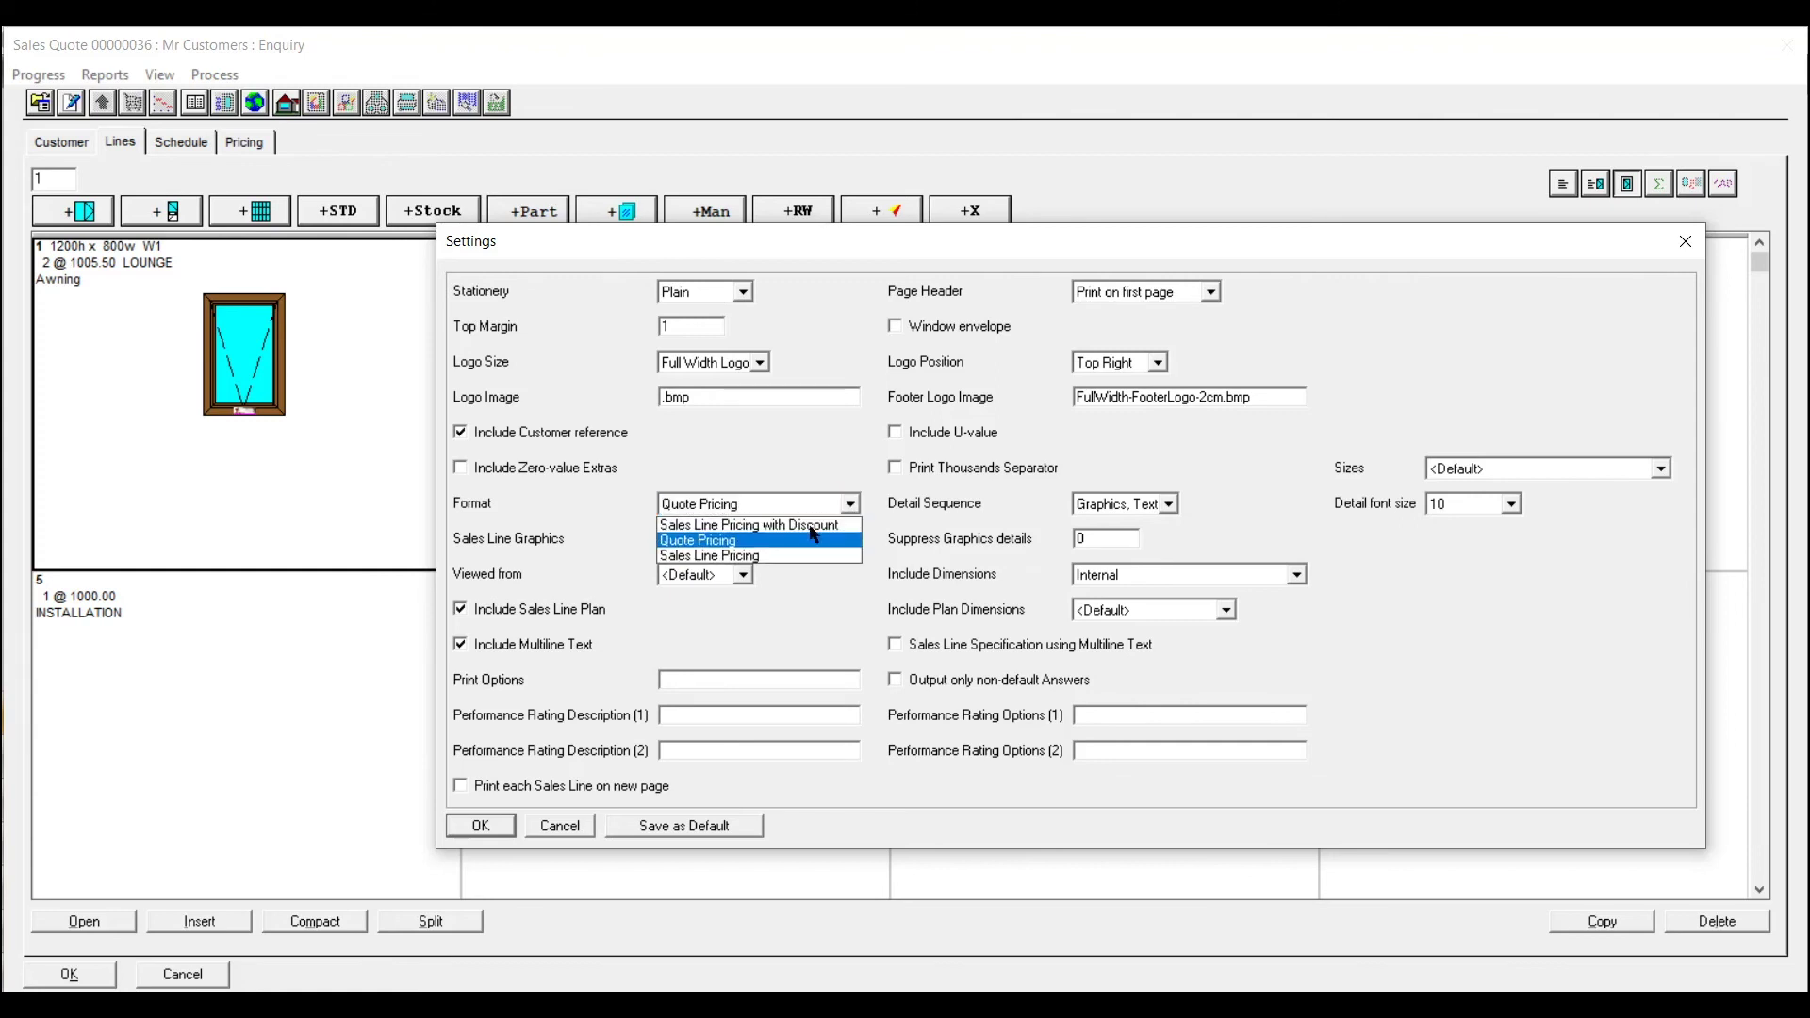
click(720, 556)
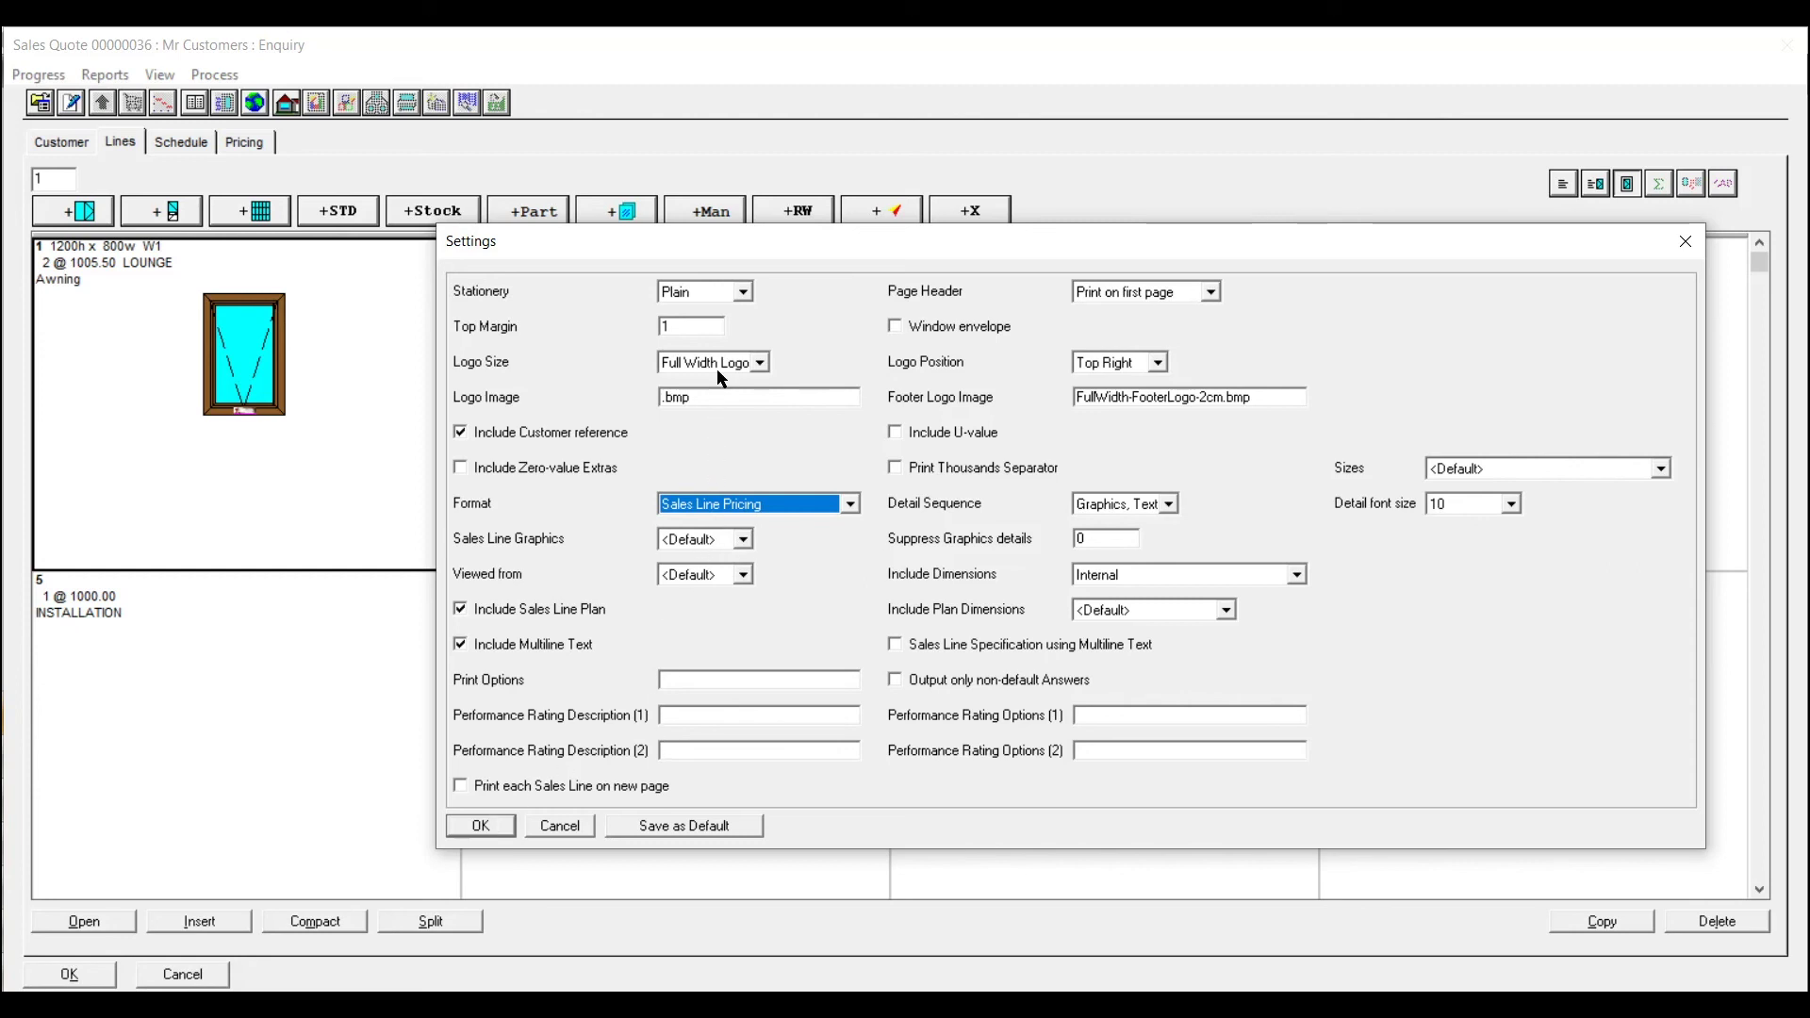
click(481, 826)
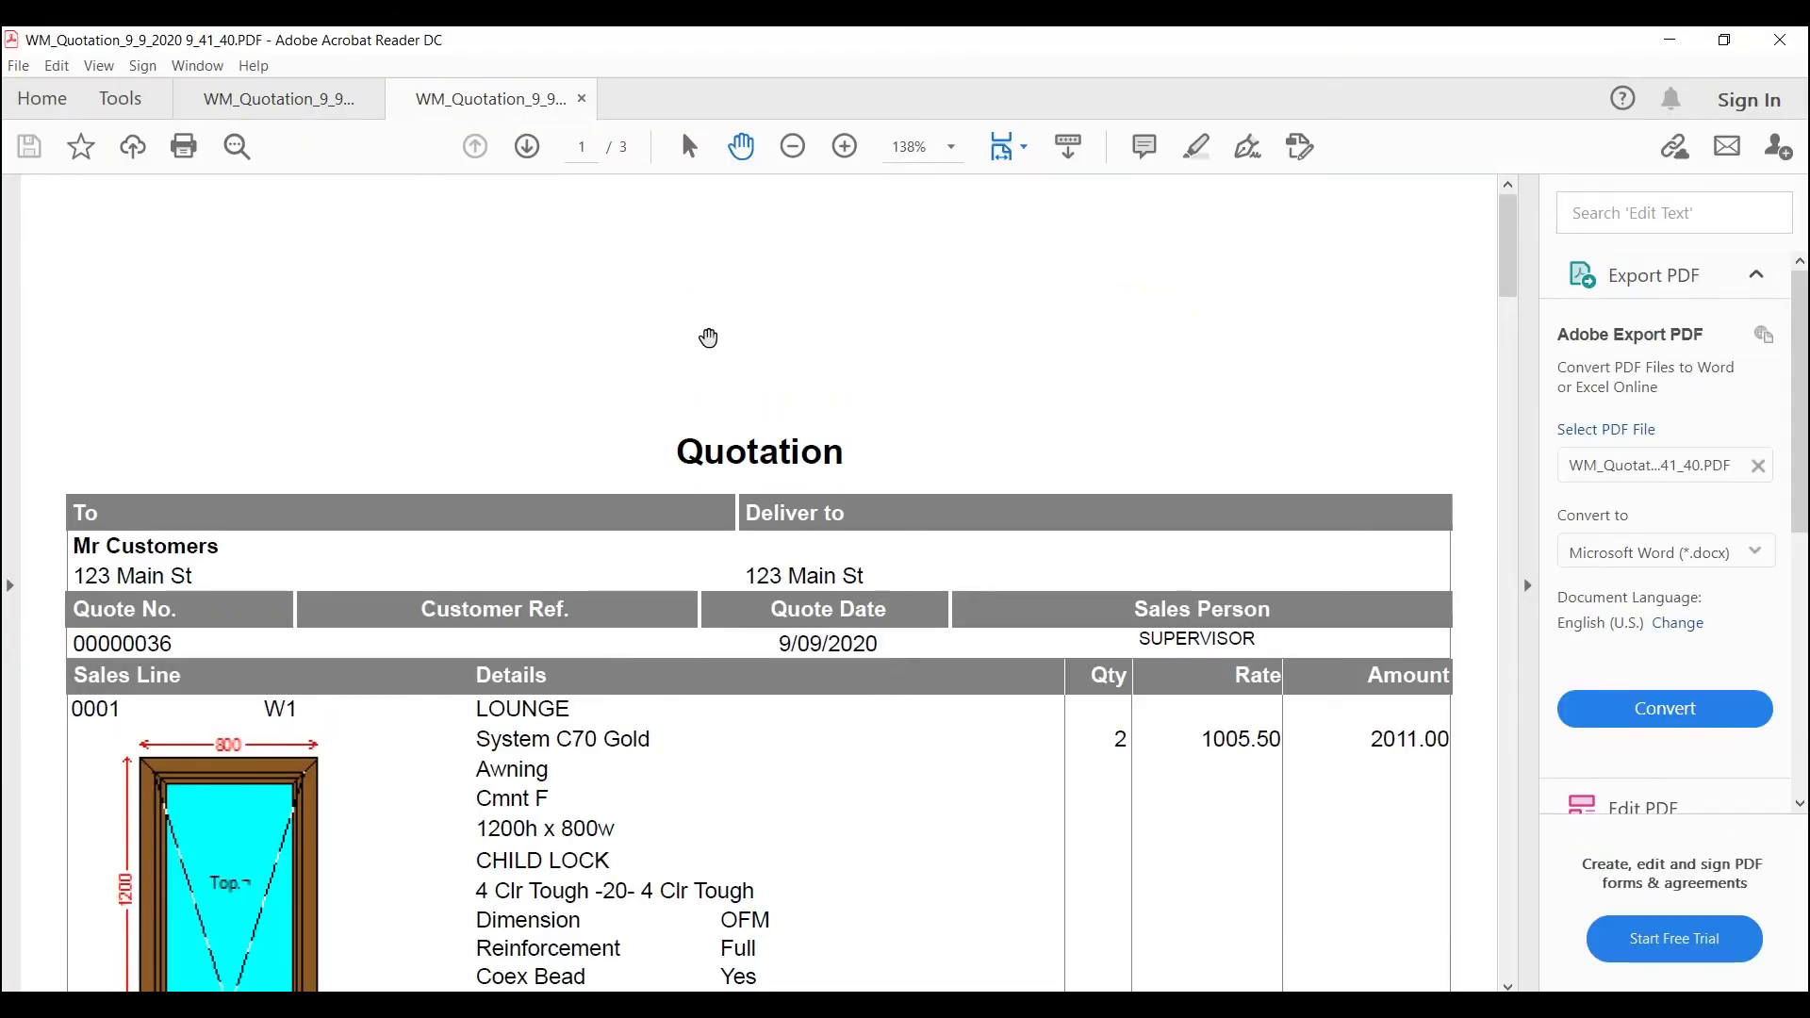
Scroll through the three-page quotation PDF to the A$ 7744.66 grand total, then minimize Acrobat Reader
scroll(559, 461, down, 5)
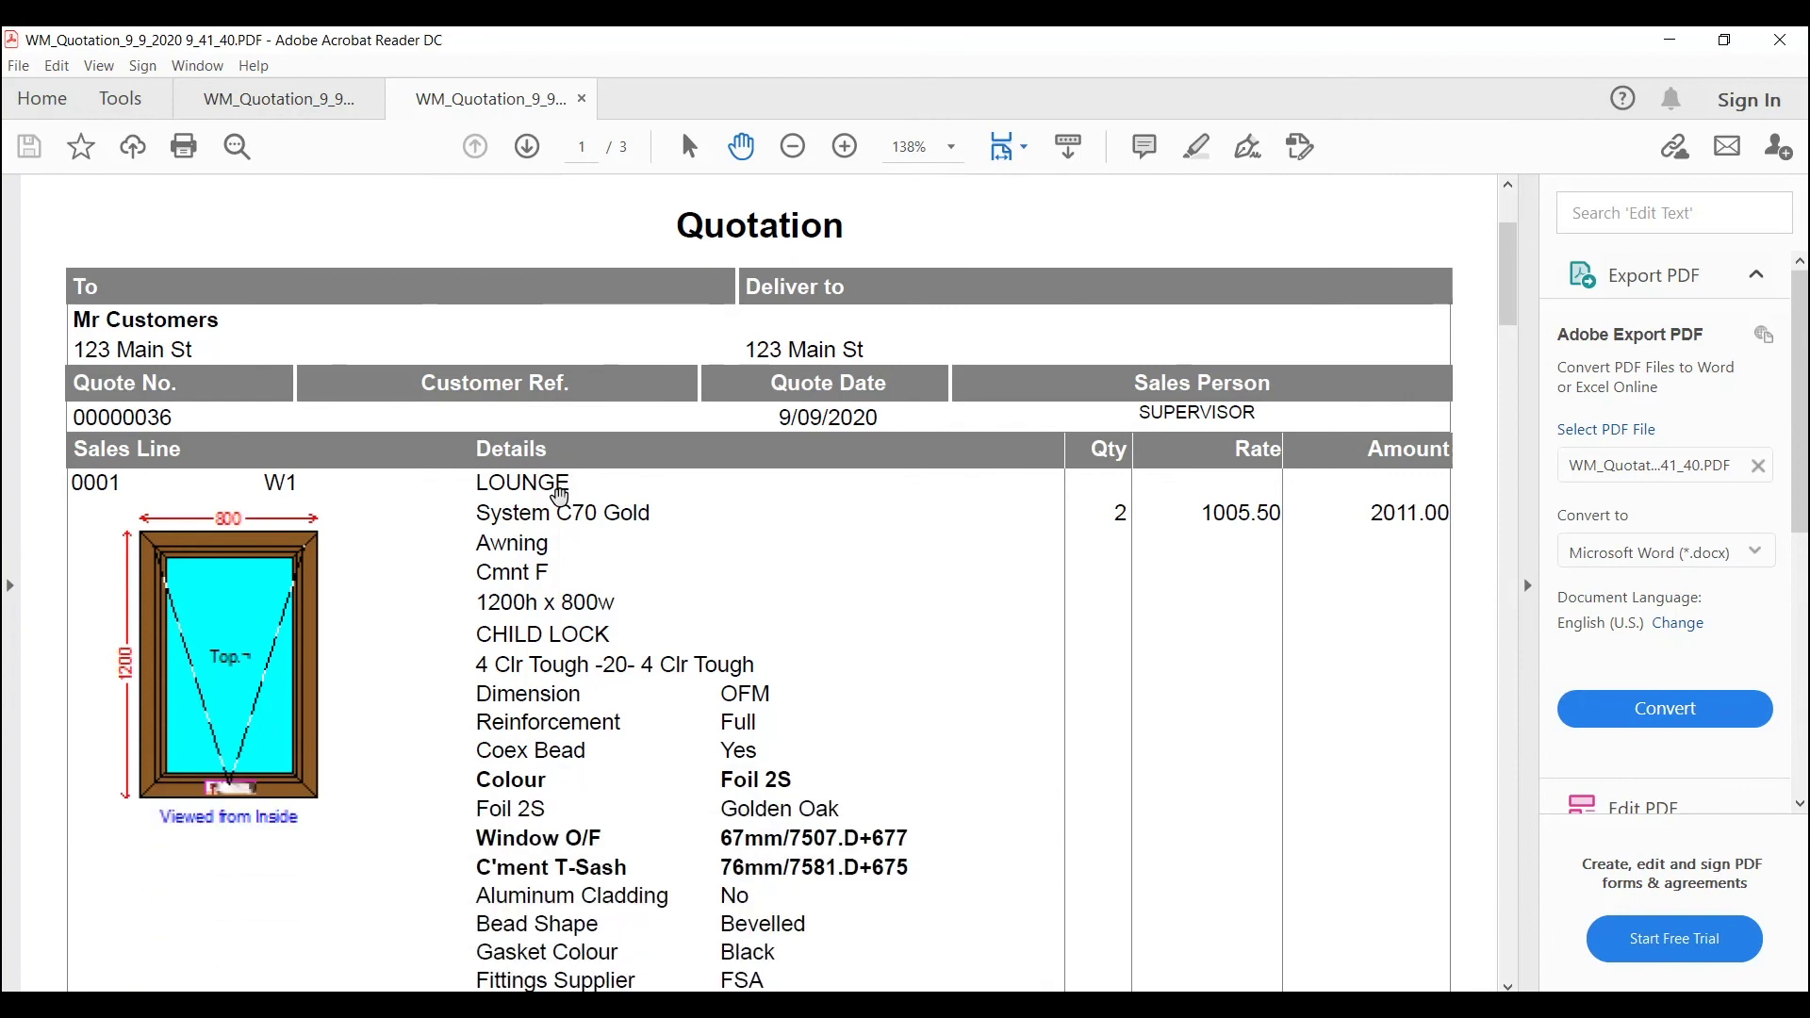
scroll(559, 494, down, 3)
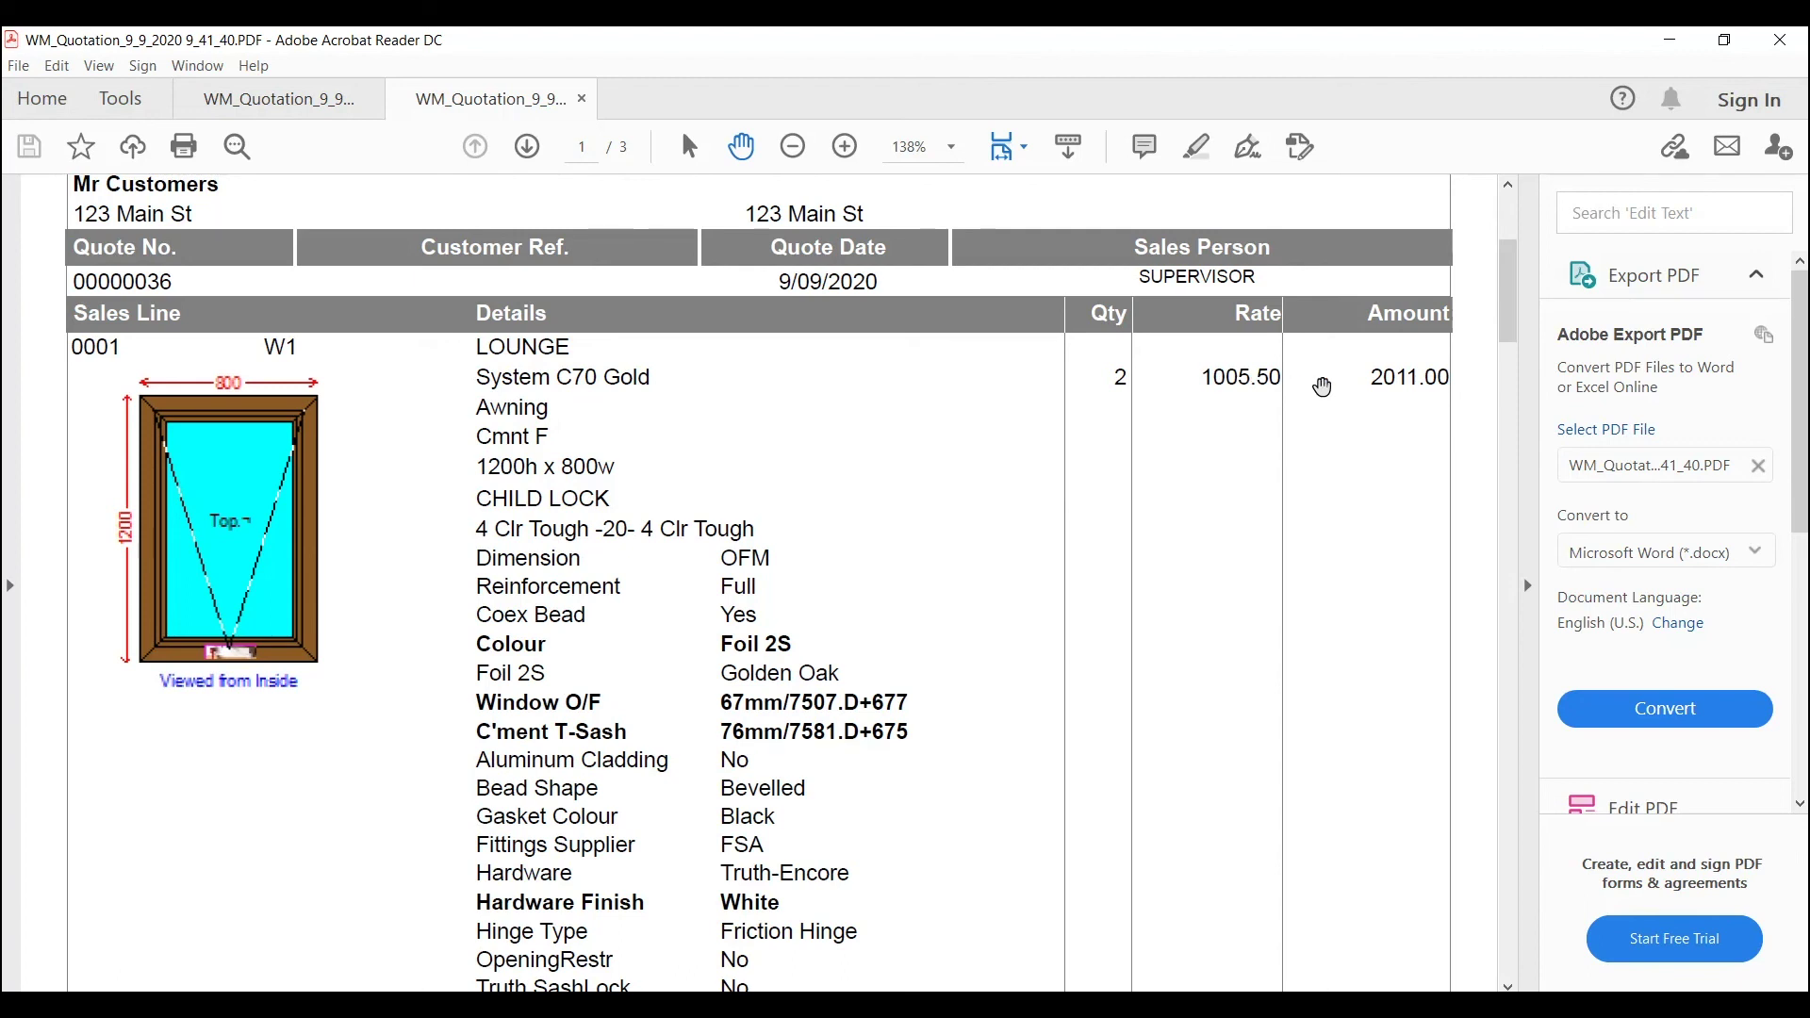
scroll(690, 519, down, 3)
scroll(690, 520, down, 6)
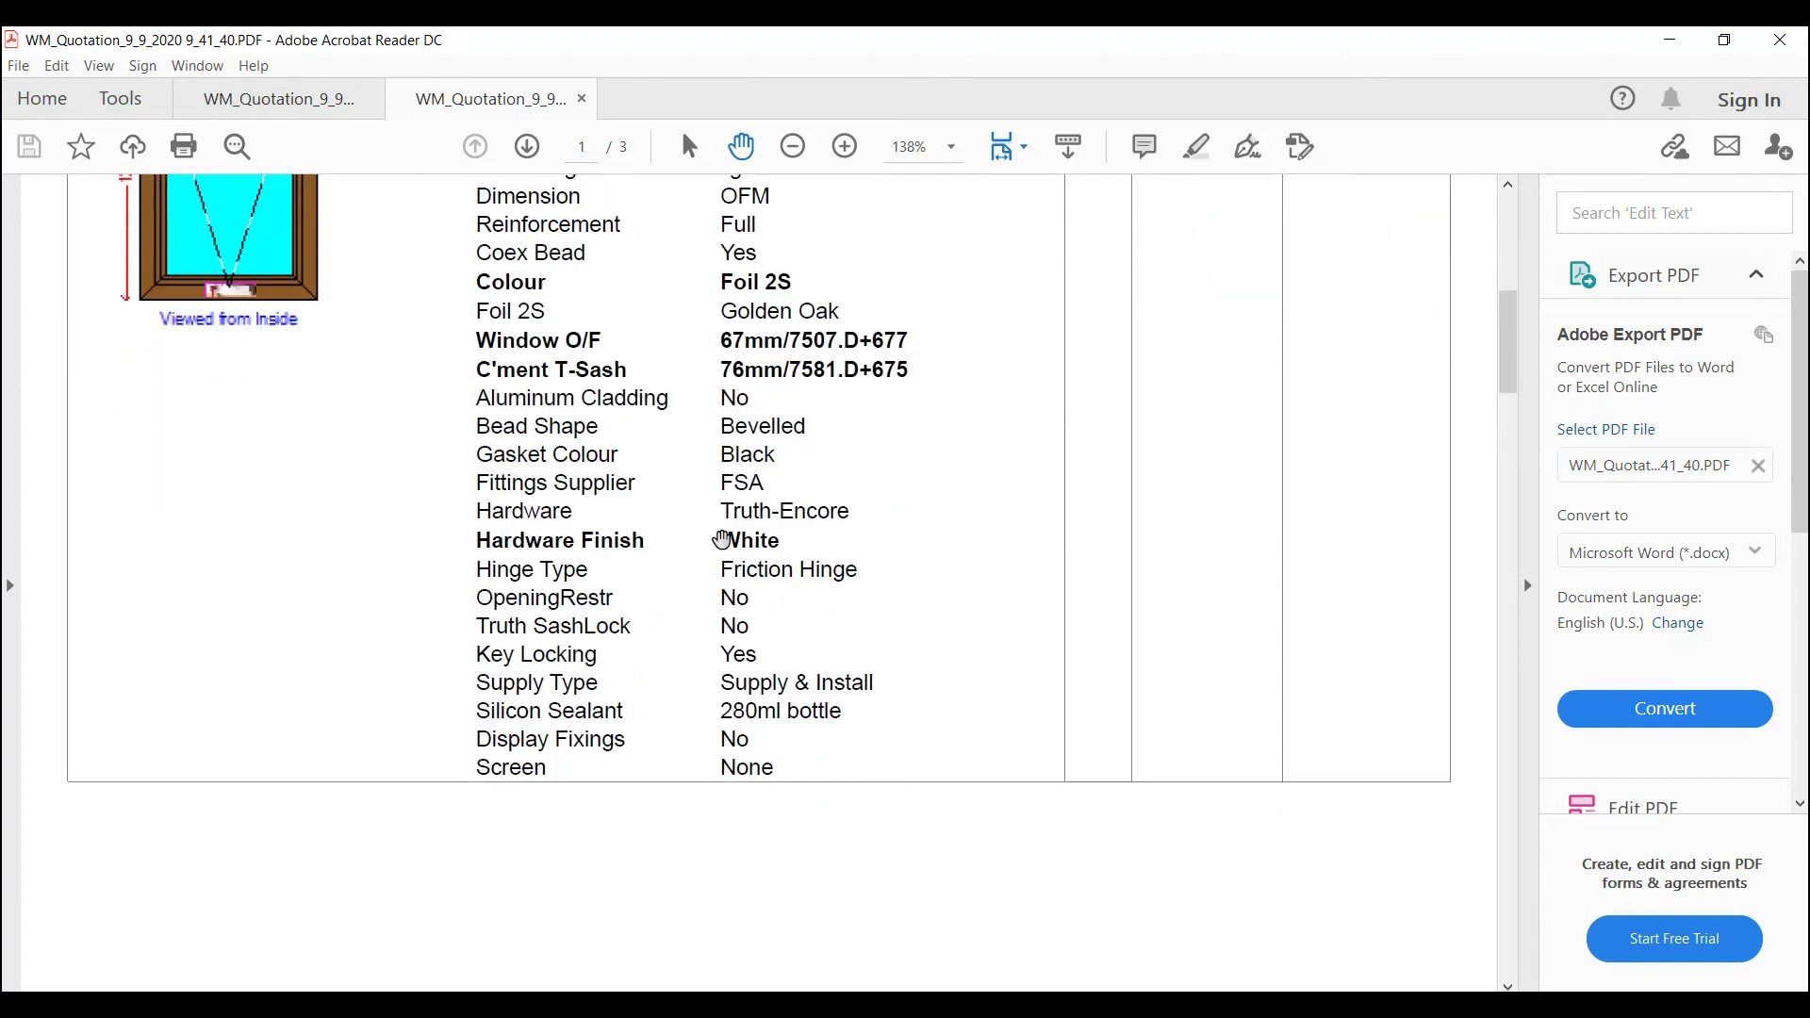
scroll(747, 436, up, 3)
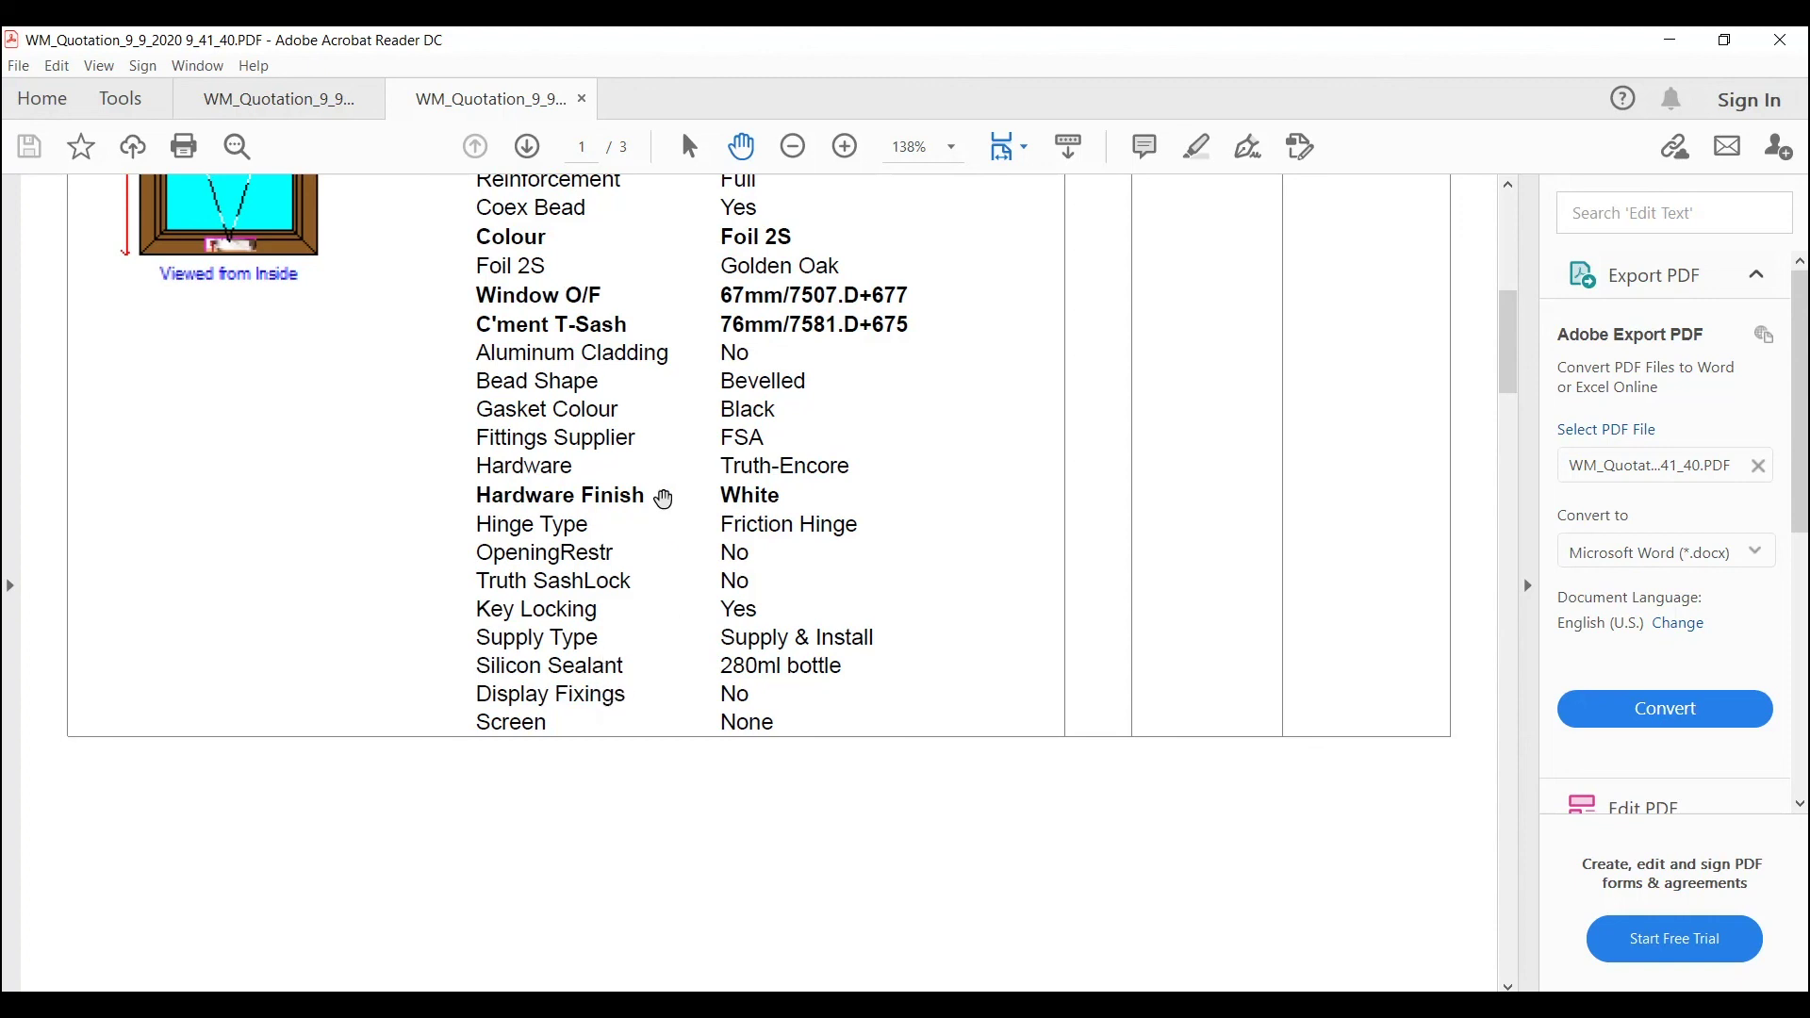
scroll(663, 498, down, 15)
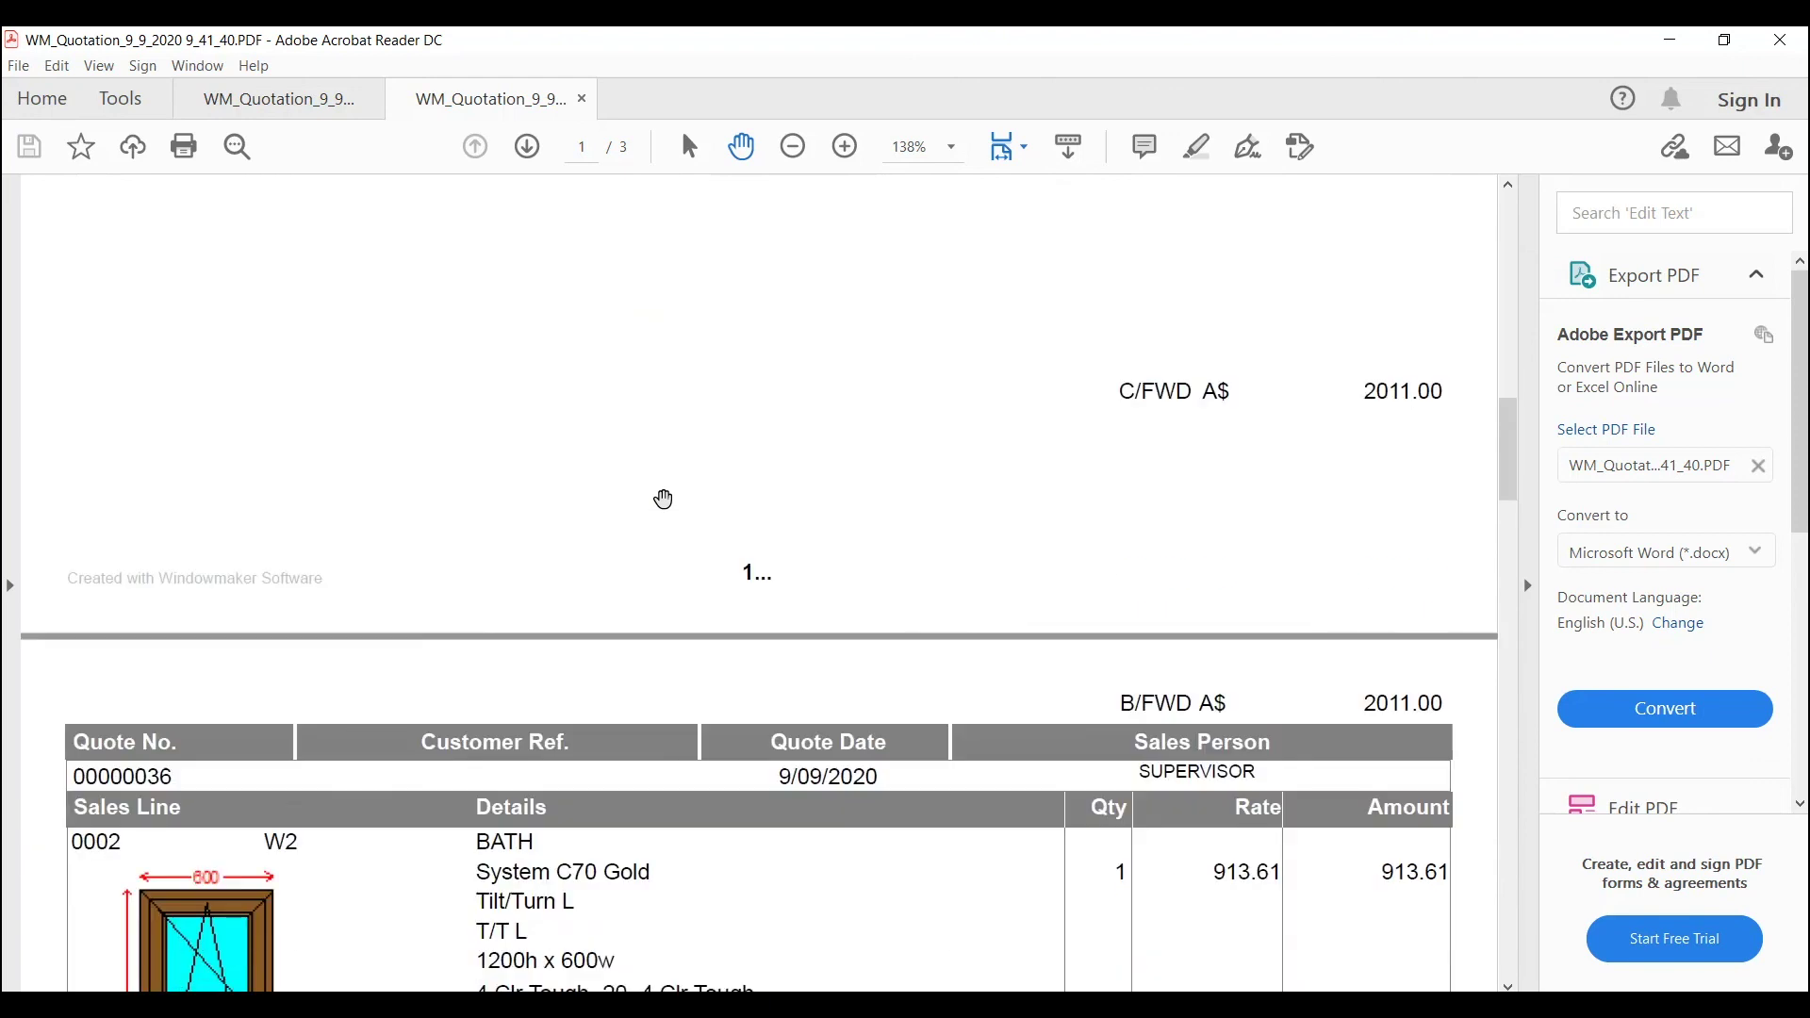
scroll(663, 498, down, 15)
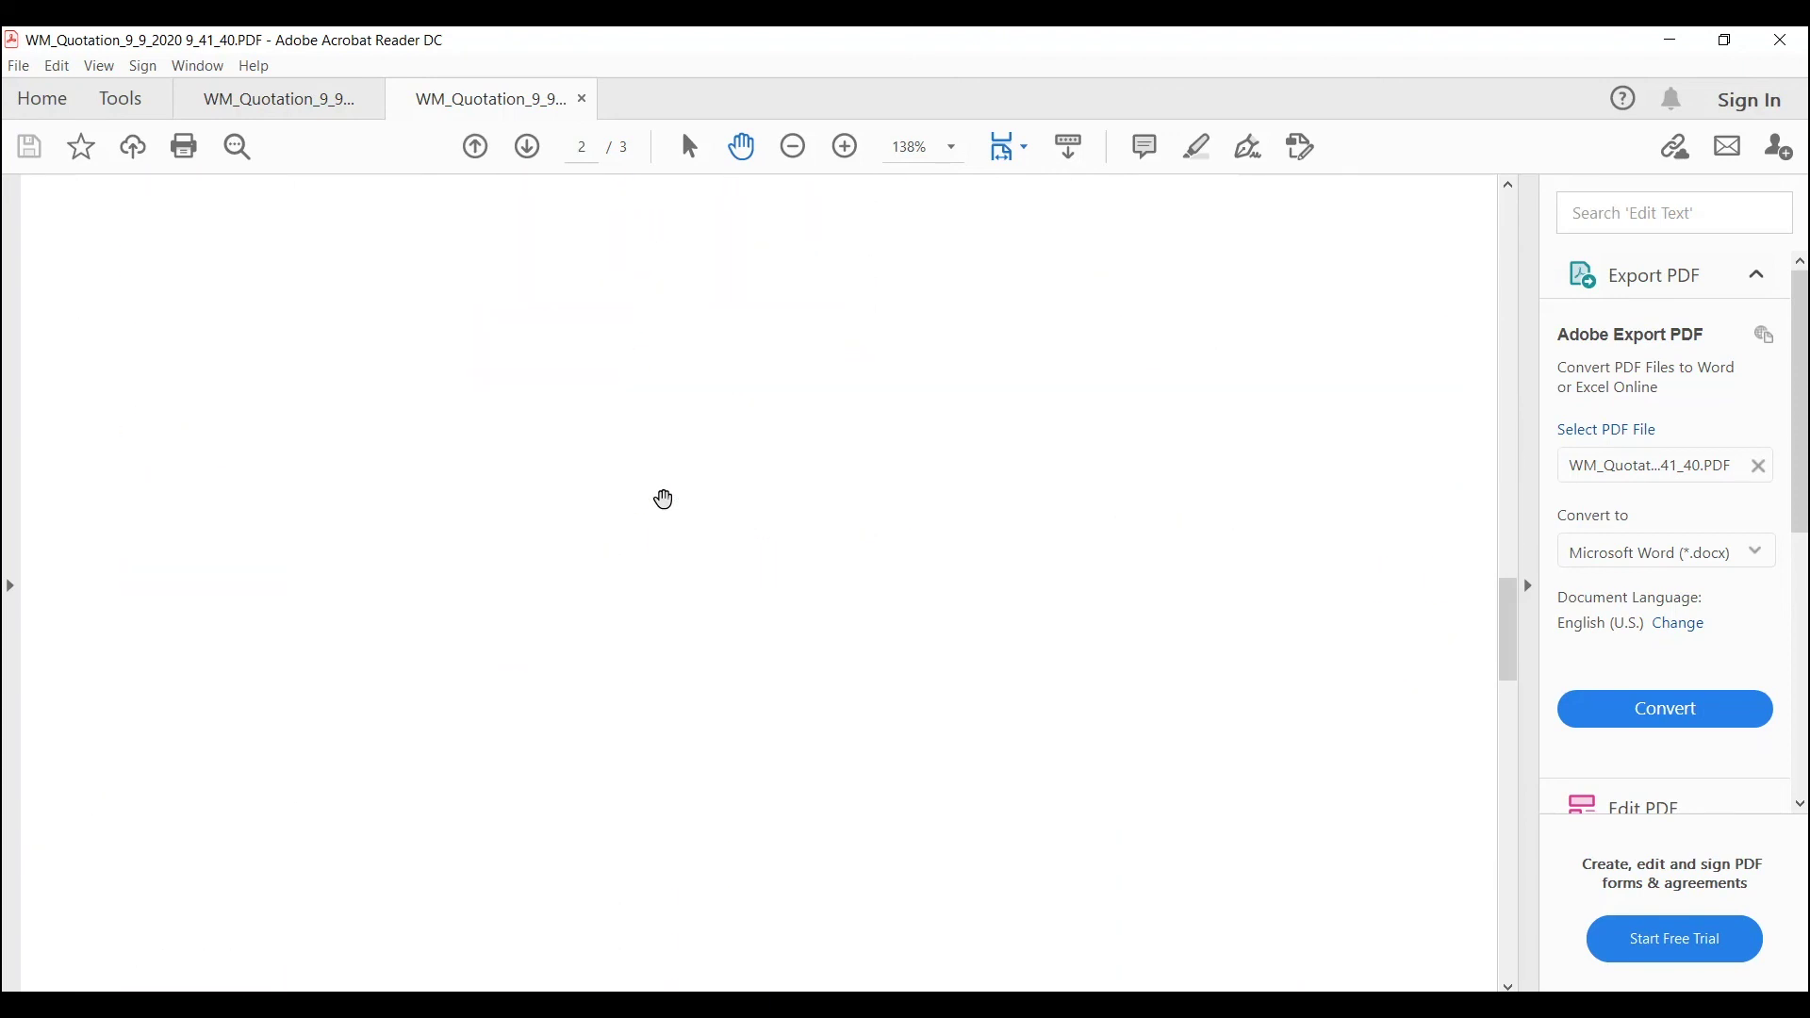
scroll(663, 498, down, 15)
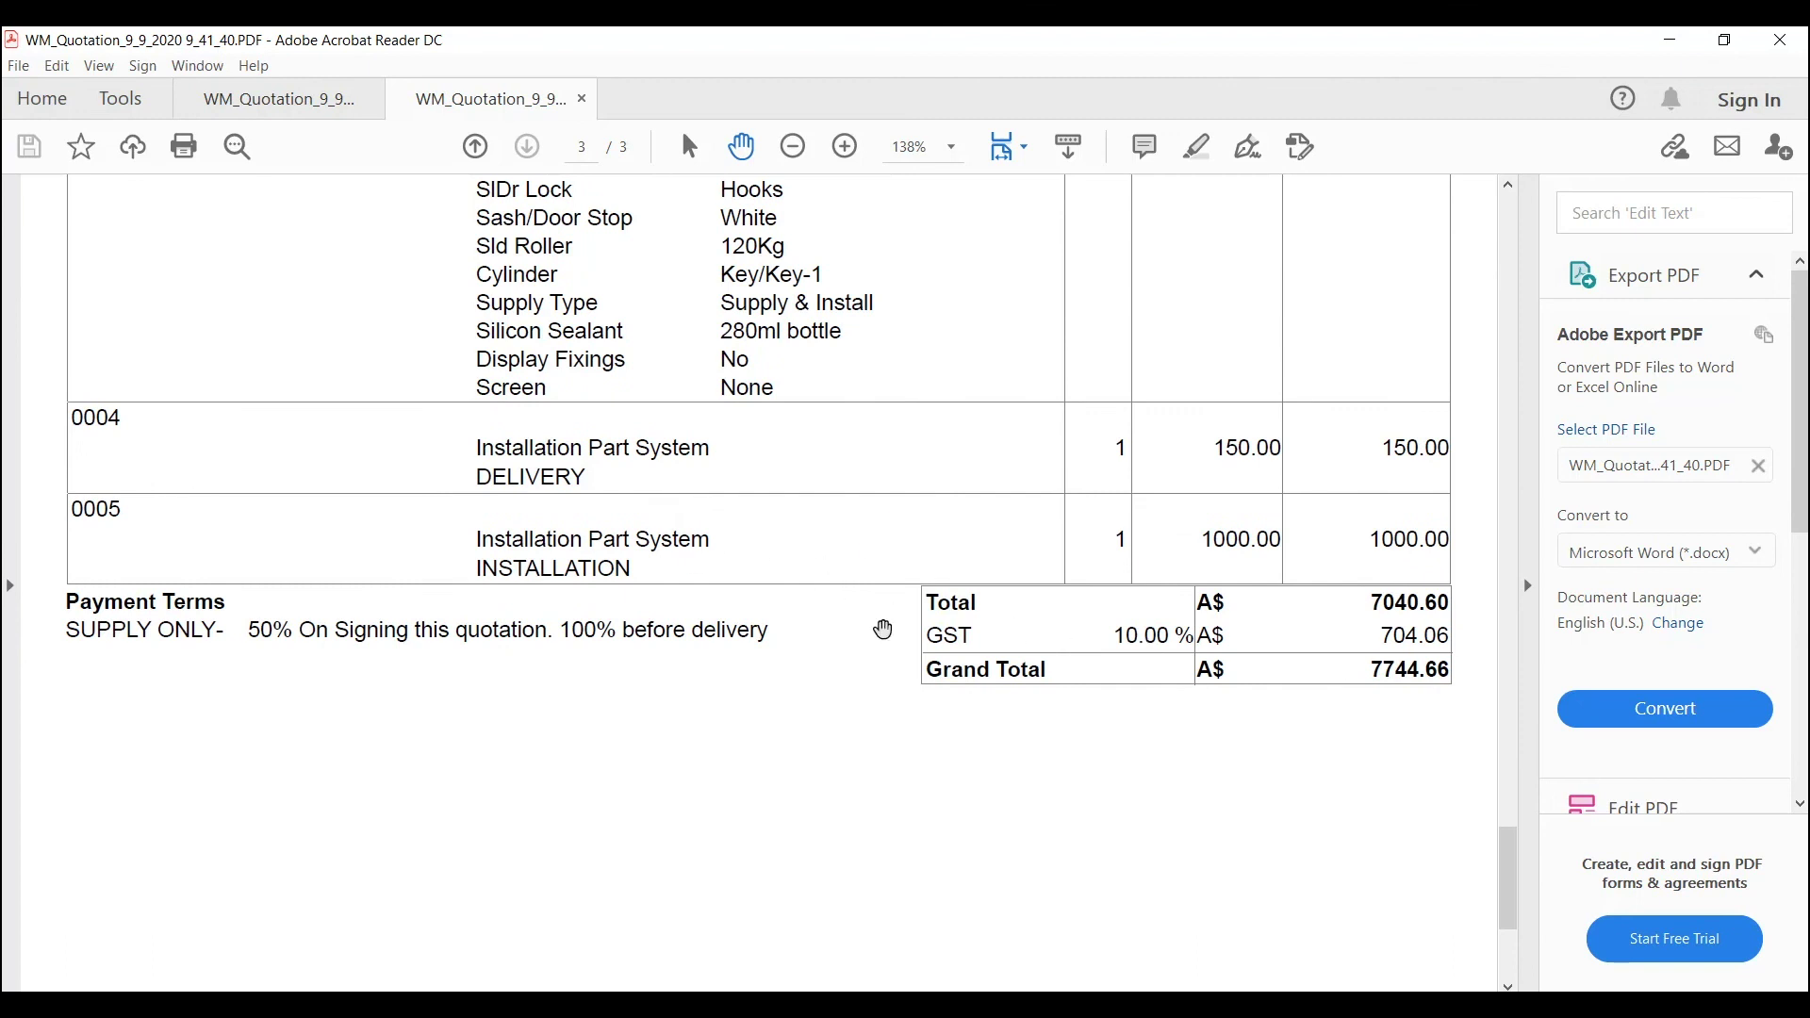
scroll(860, 505, up, 4)
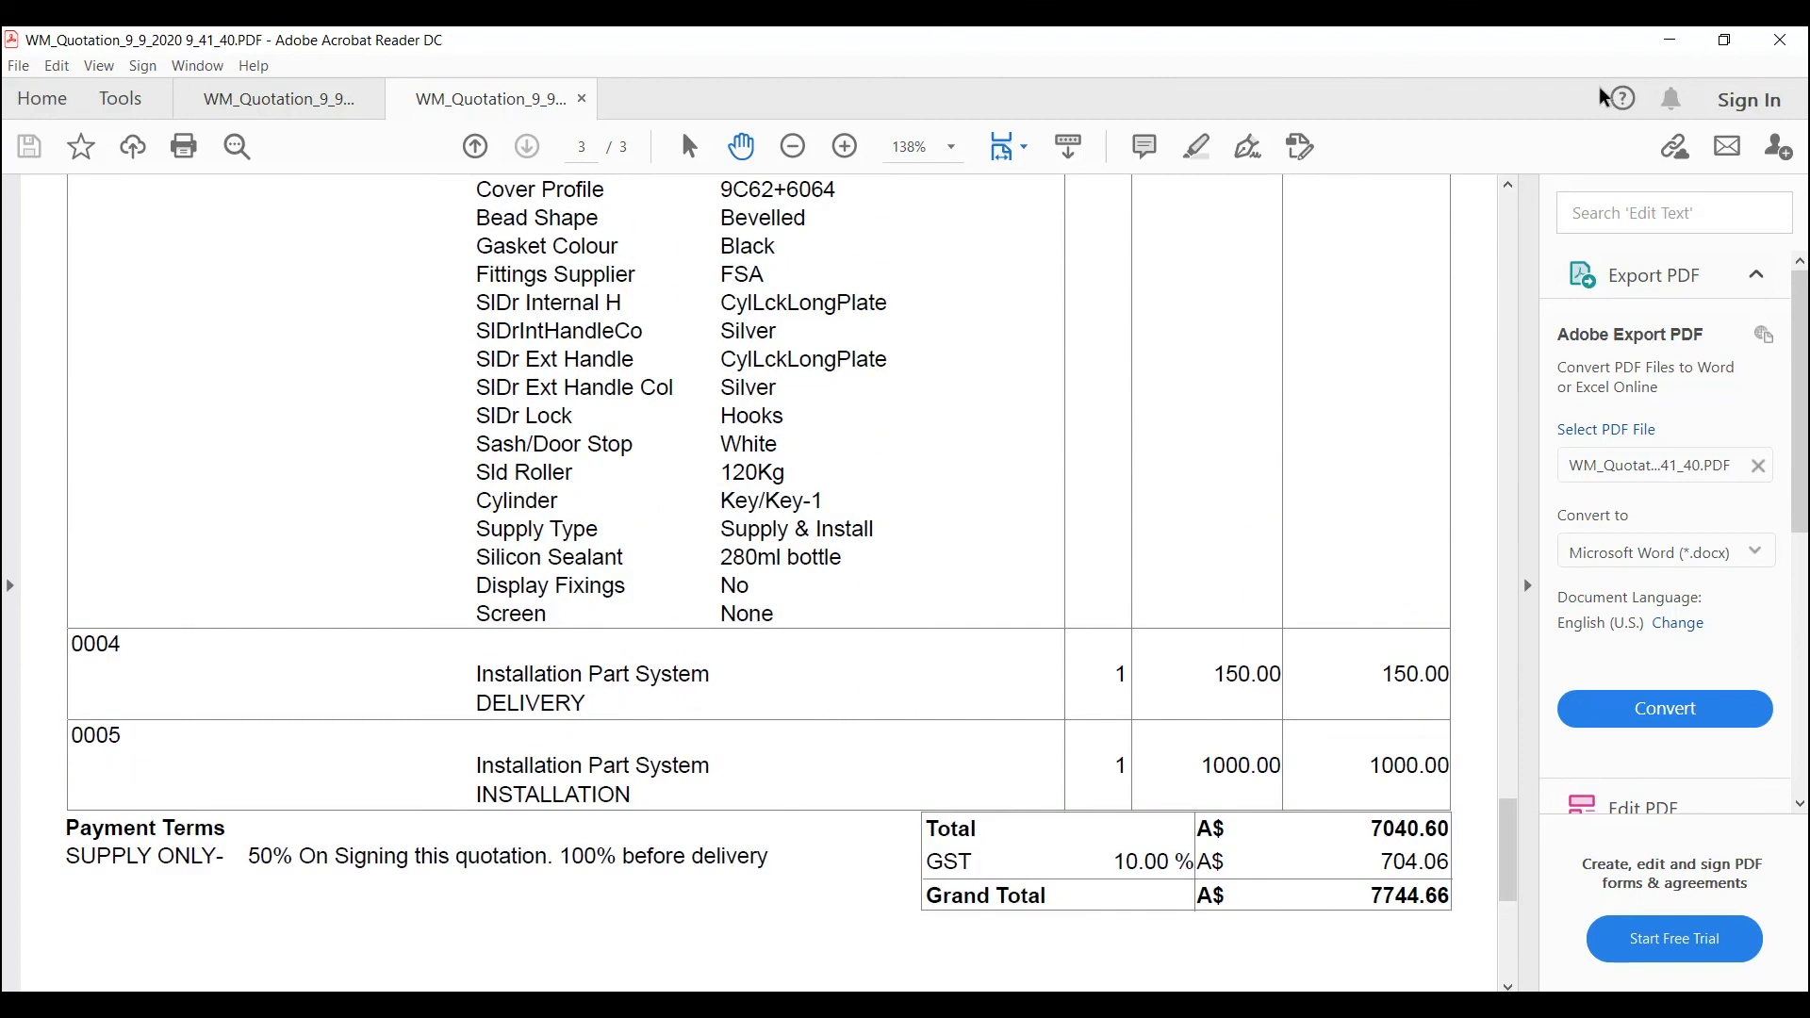
click(1661, 36)
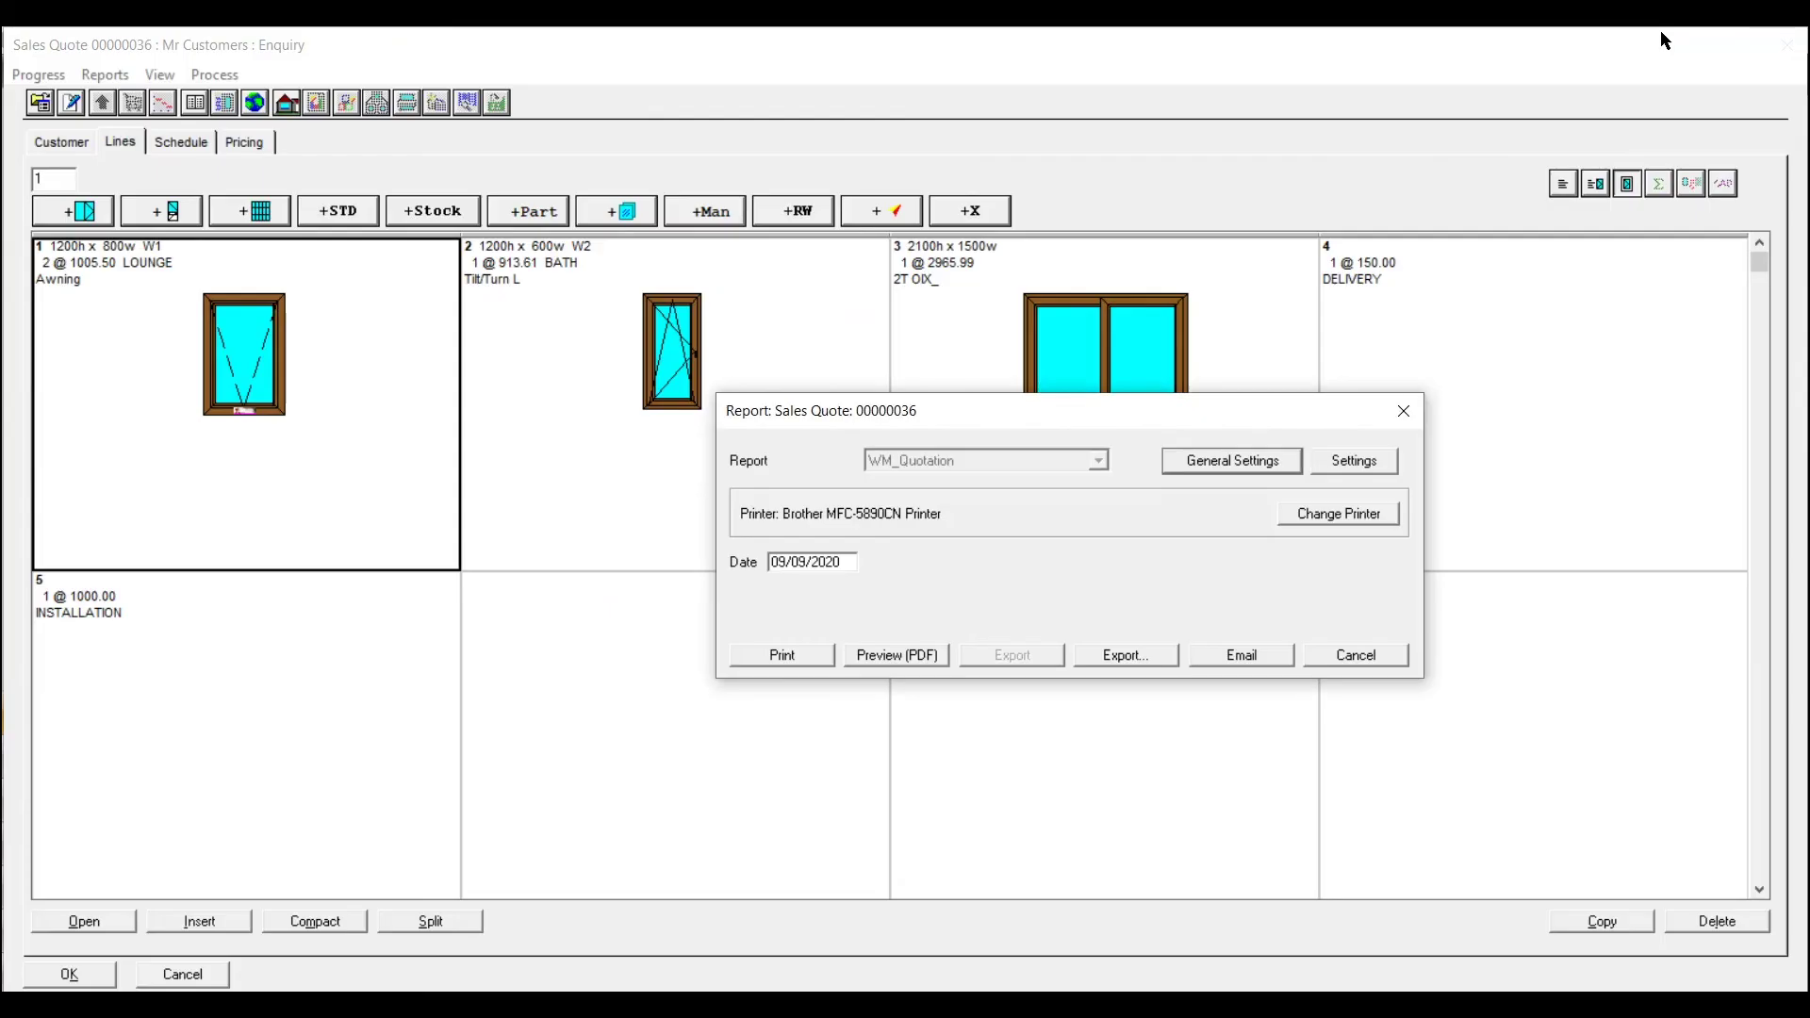
Switch the report Format to Quote Pricing and save it as the report default
click(1346, 460)
click(850, 504)
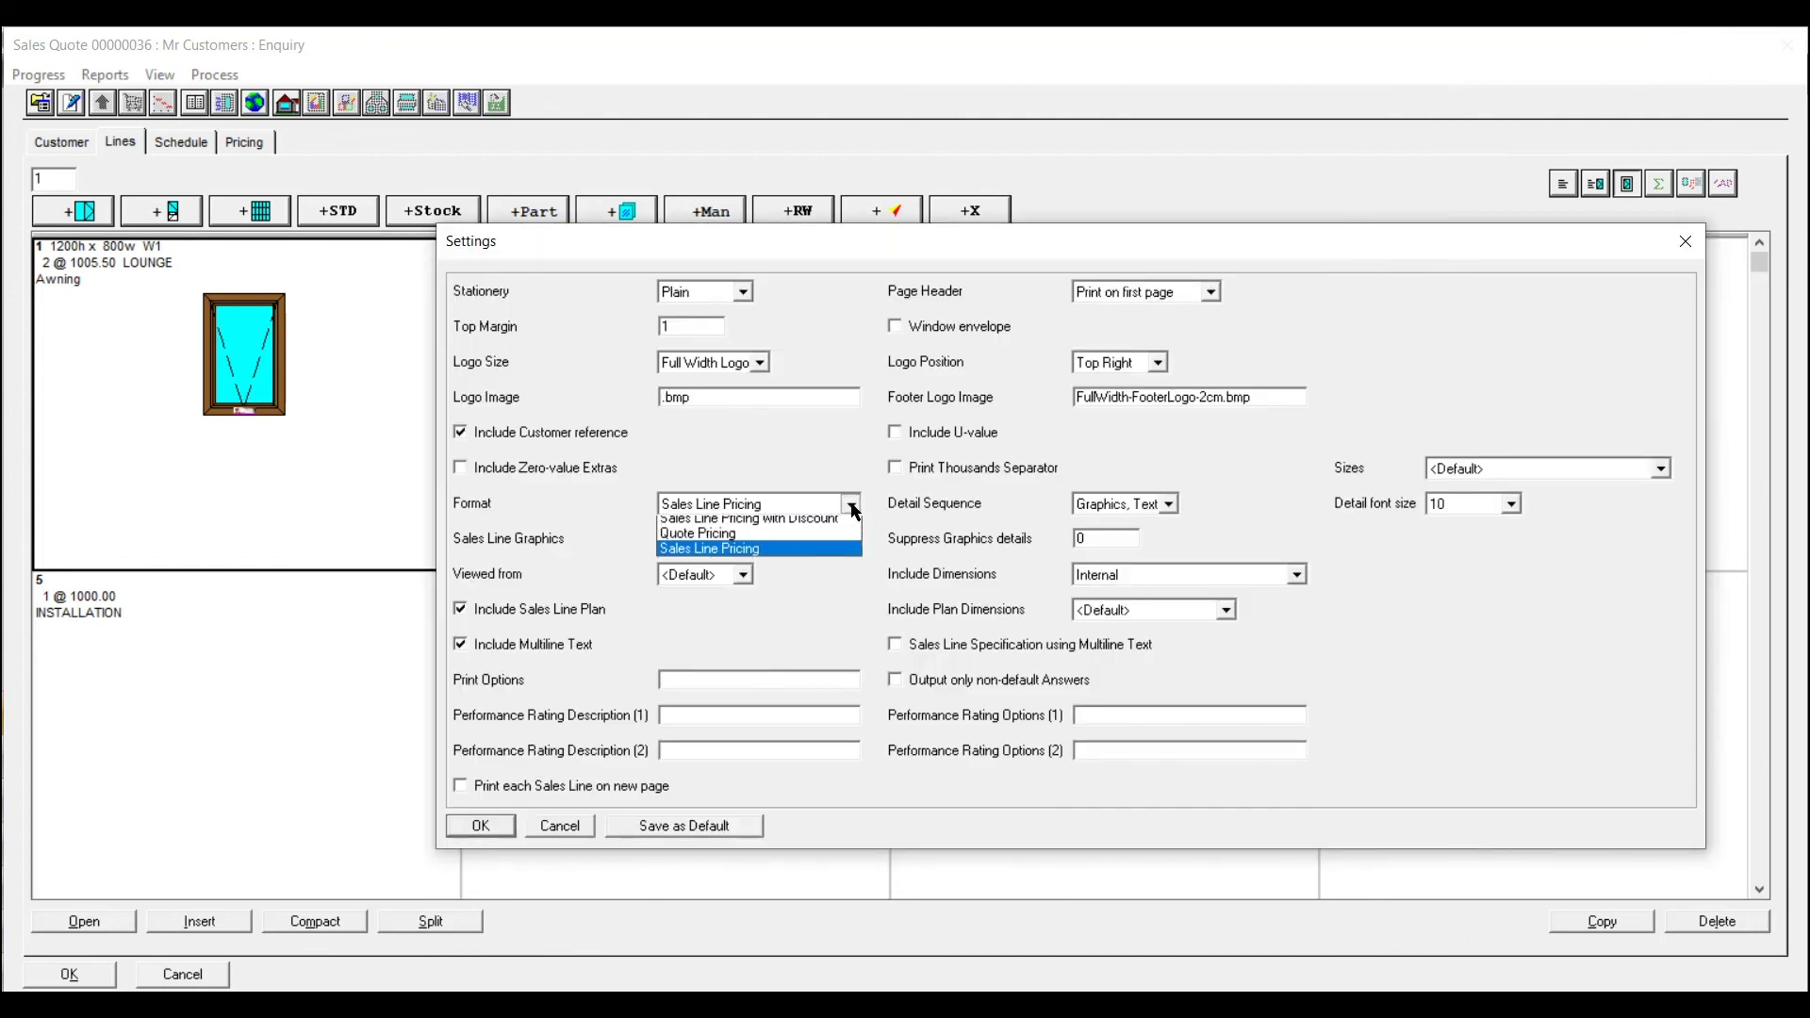
click(784, 534)
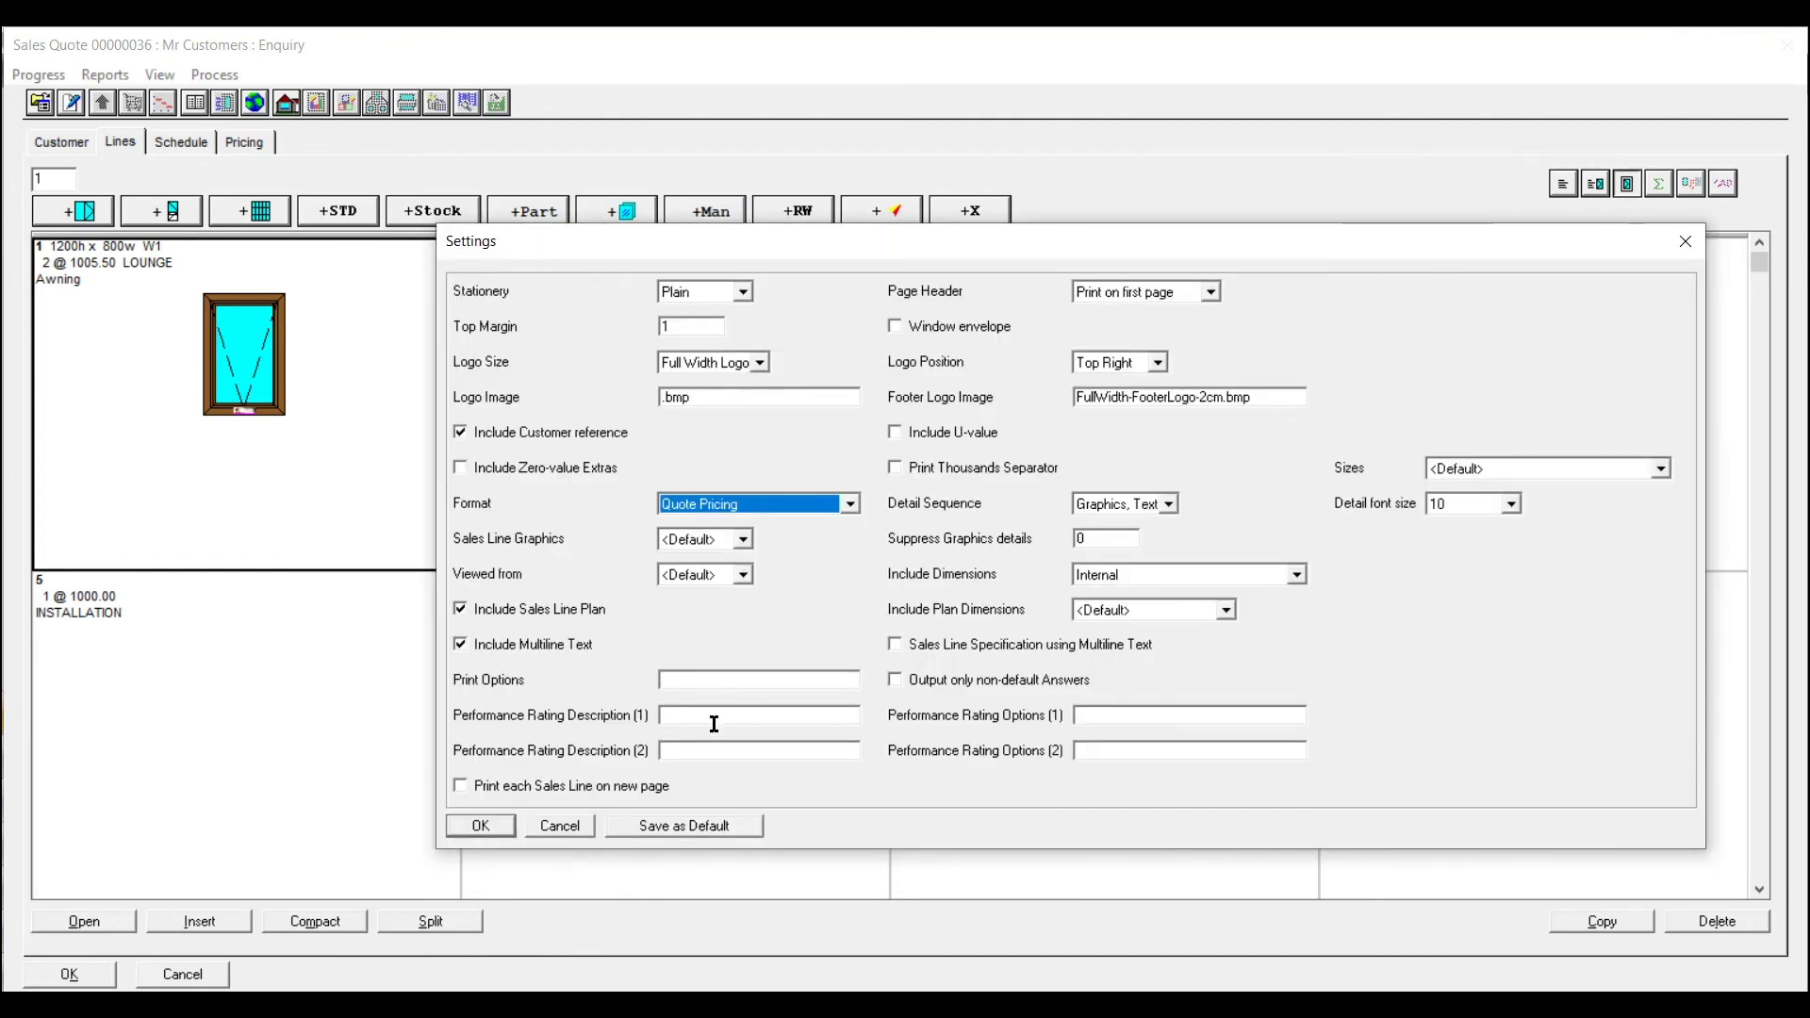
click(693, 828)
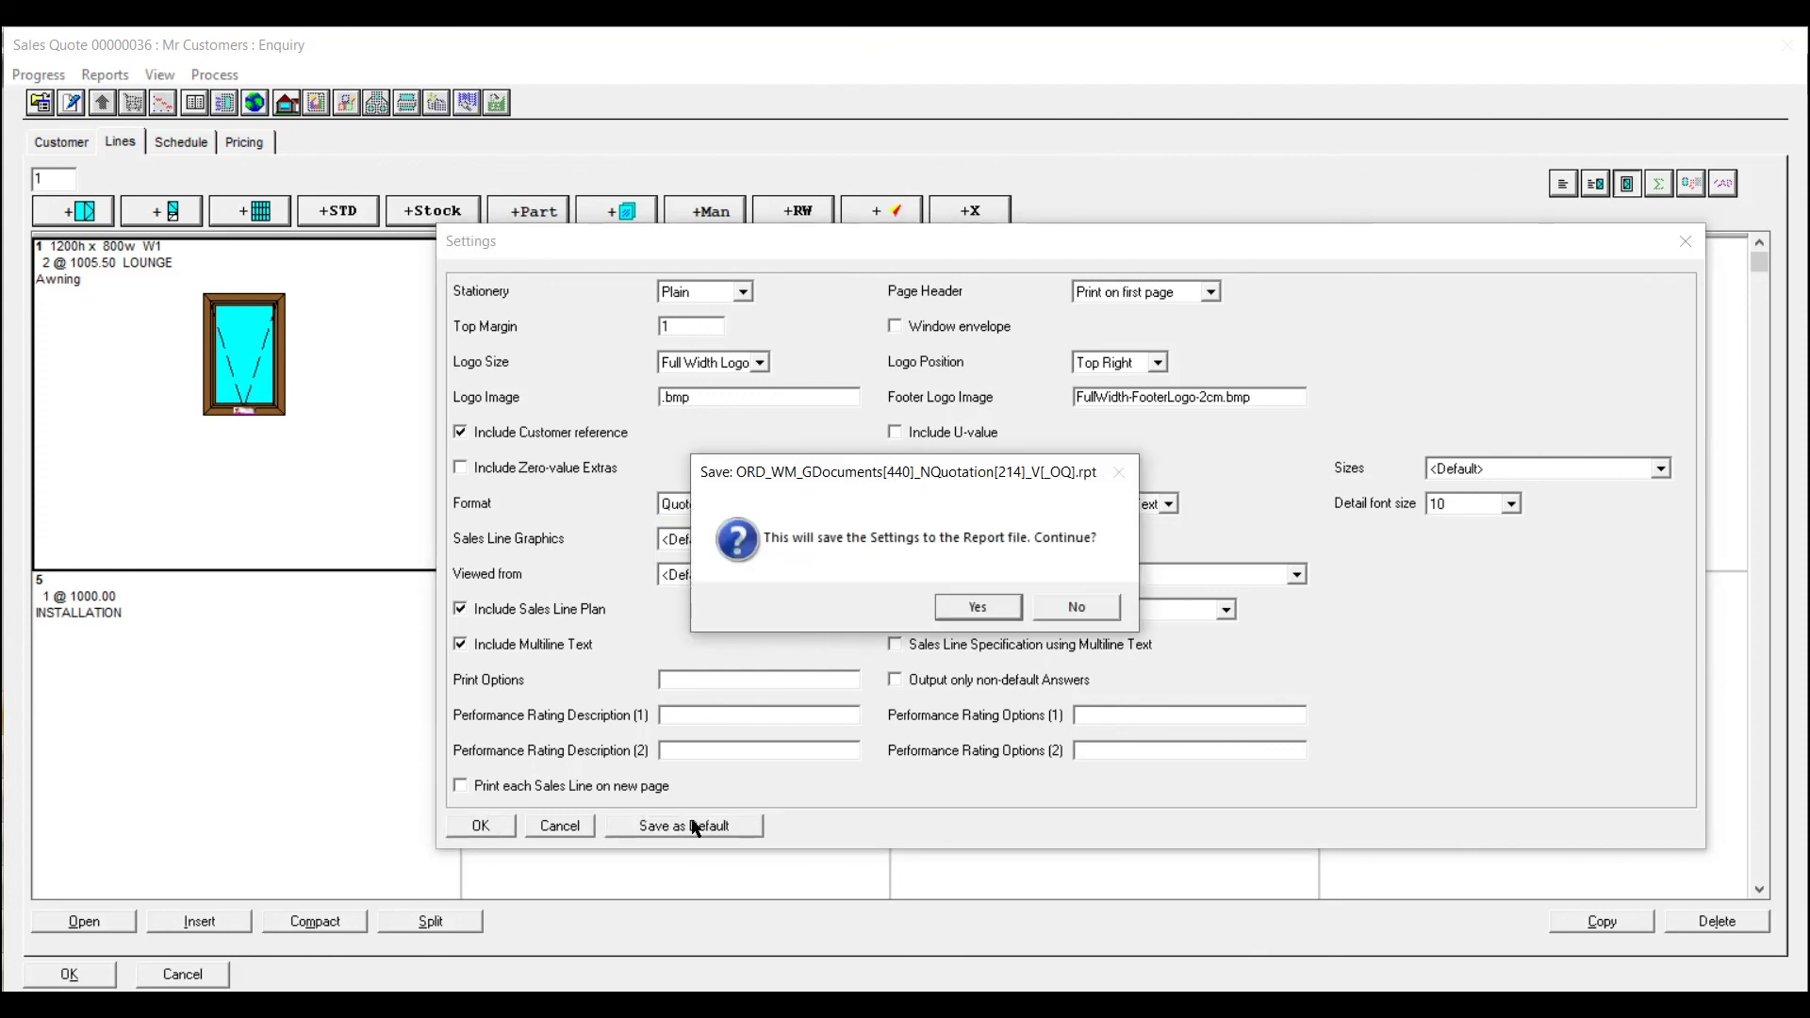
click(994, 604)
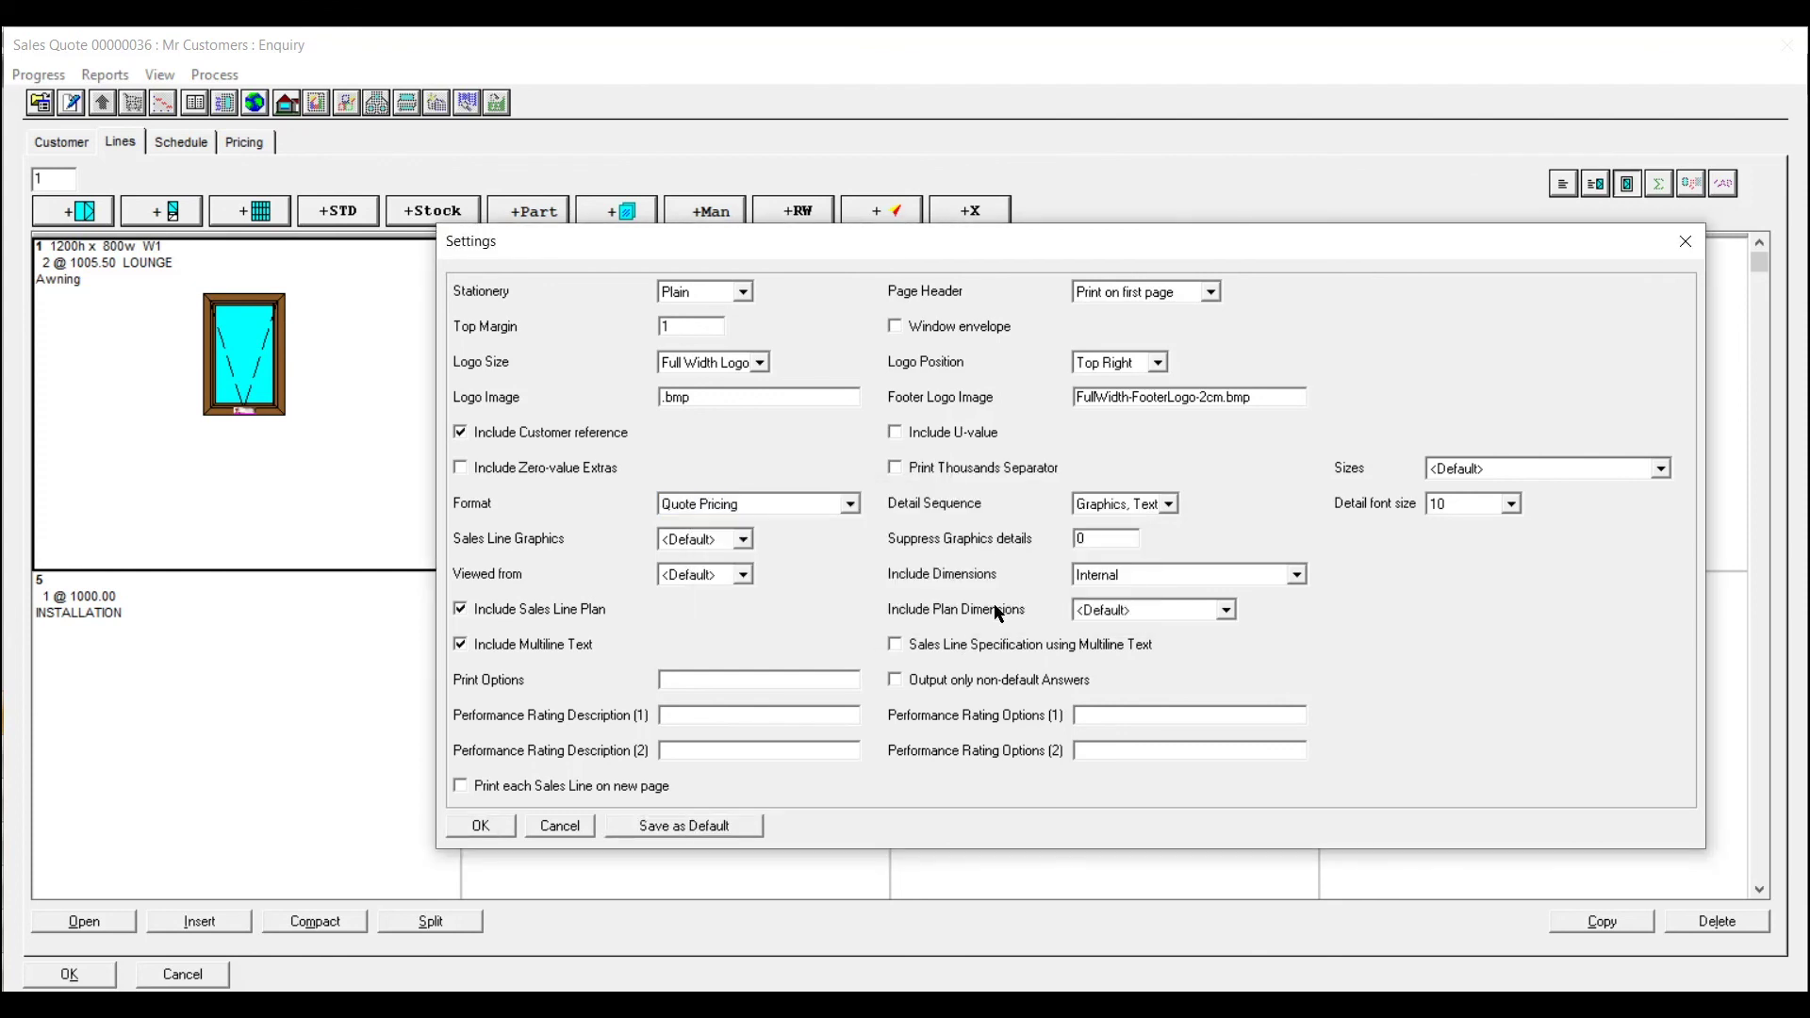
Set print options to 1-5 and generate a PDF preview of the quotation
click(685, 676)
click(481, 825)
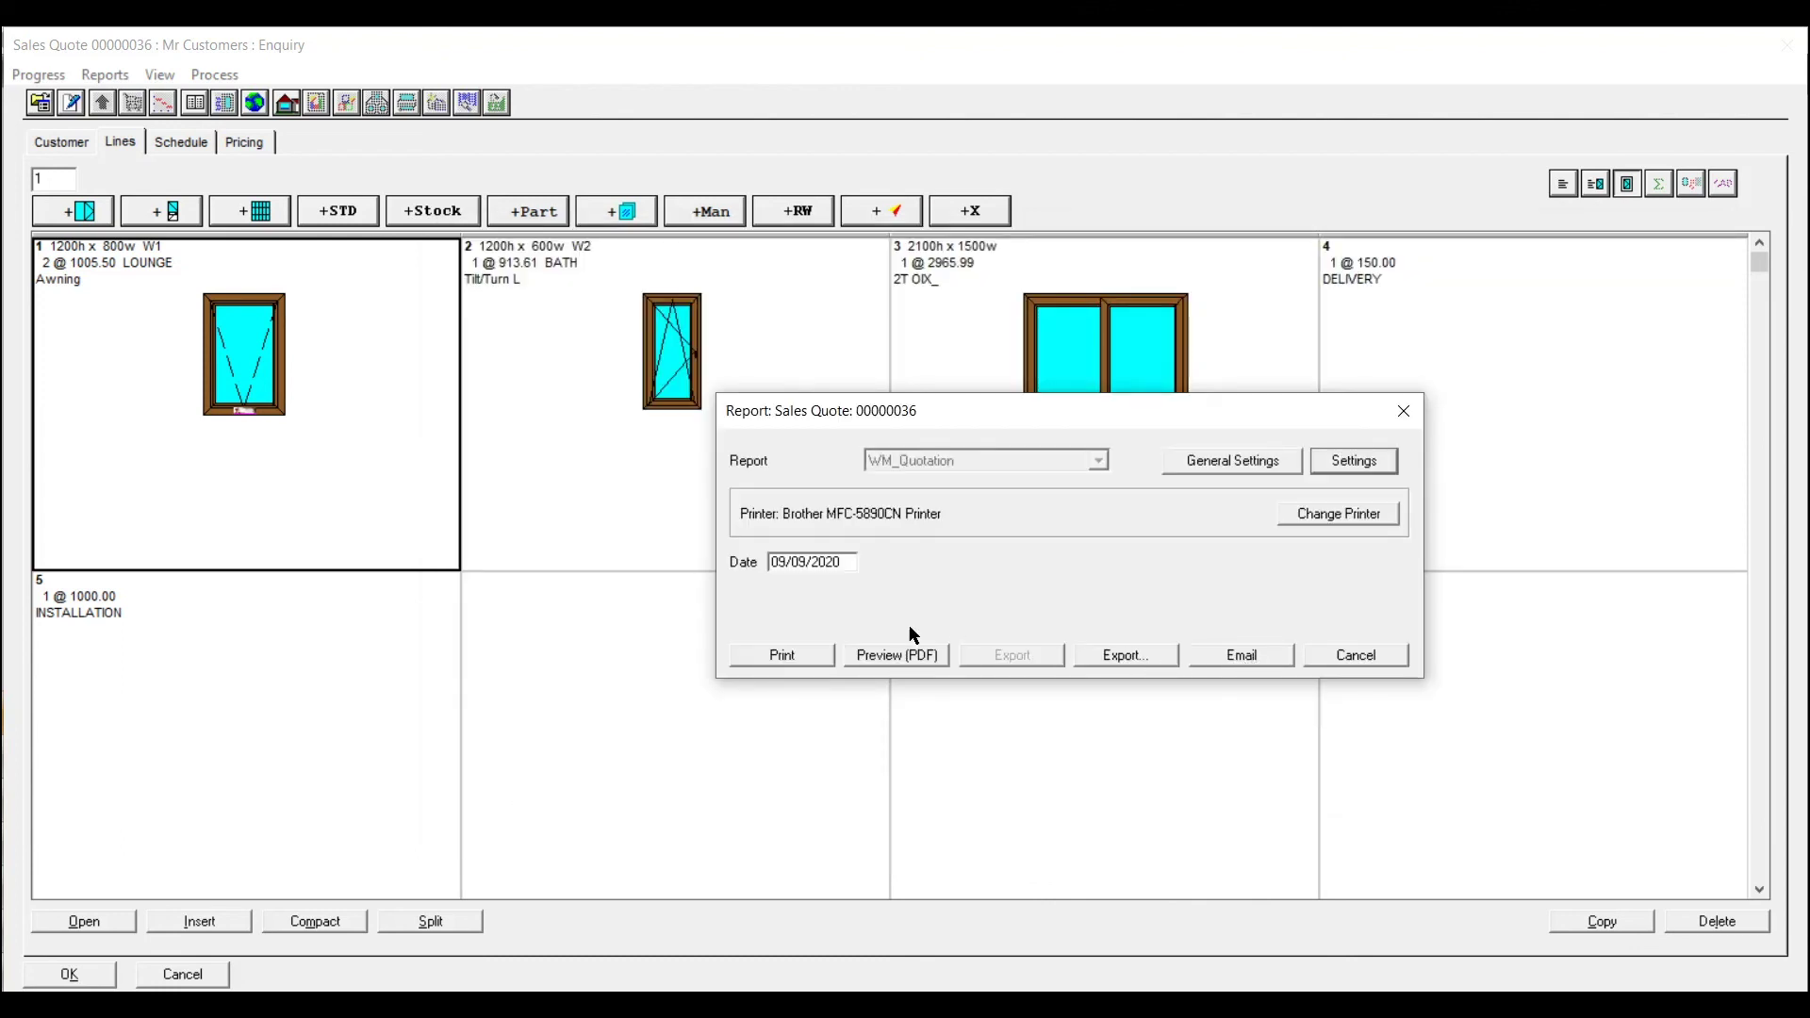
click(916, 658)
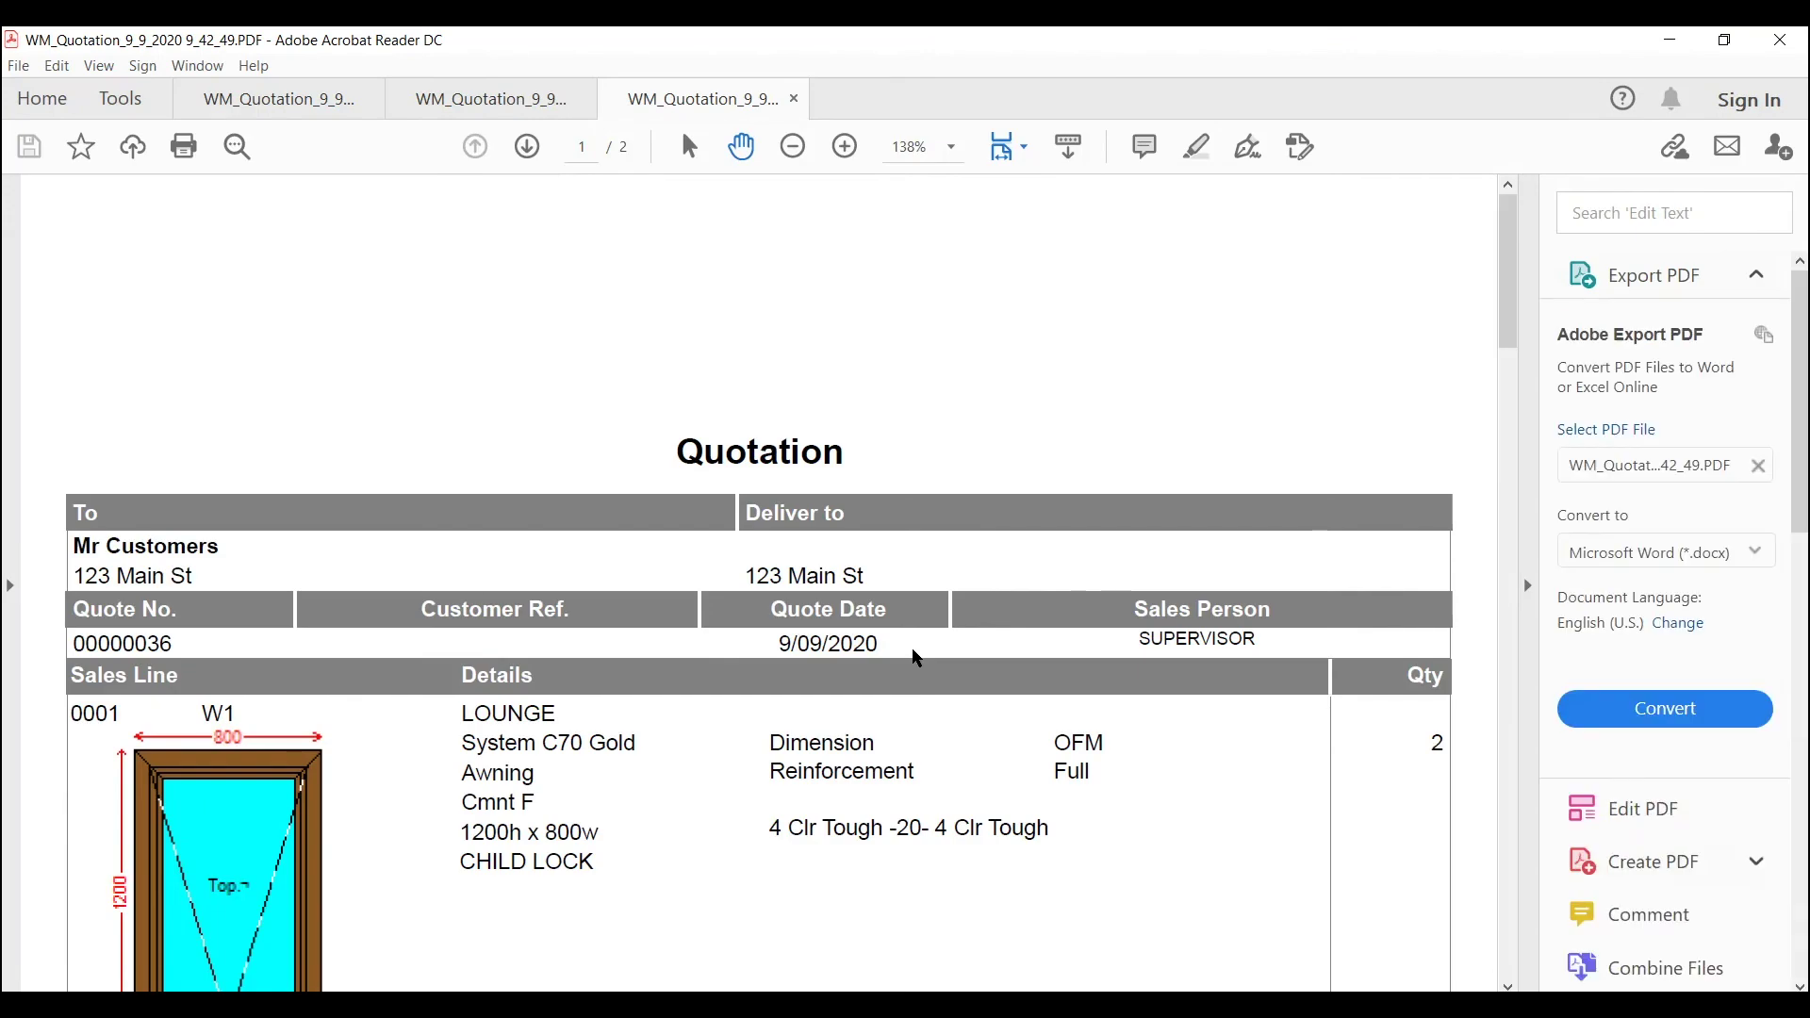
Scroll the two-page Quote Pricing PDF through lines 0001–0005 to the A$ 7744.66 totals
scroll(914, 657, down, 3)
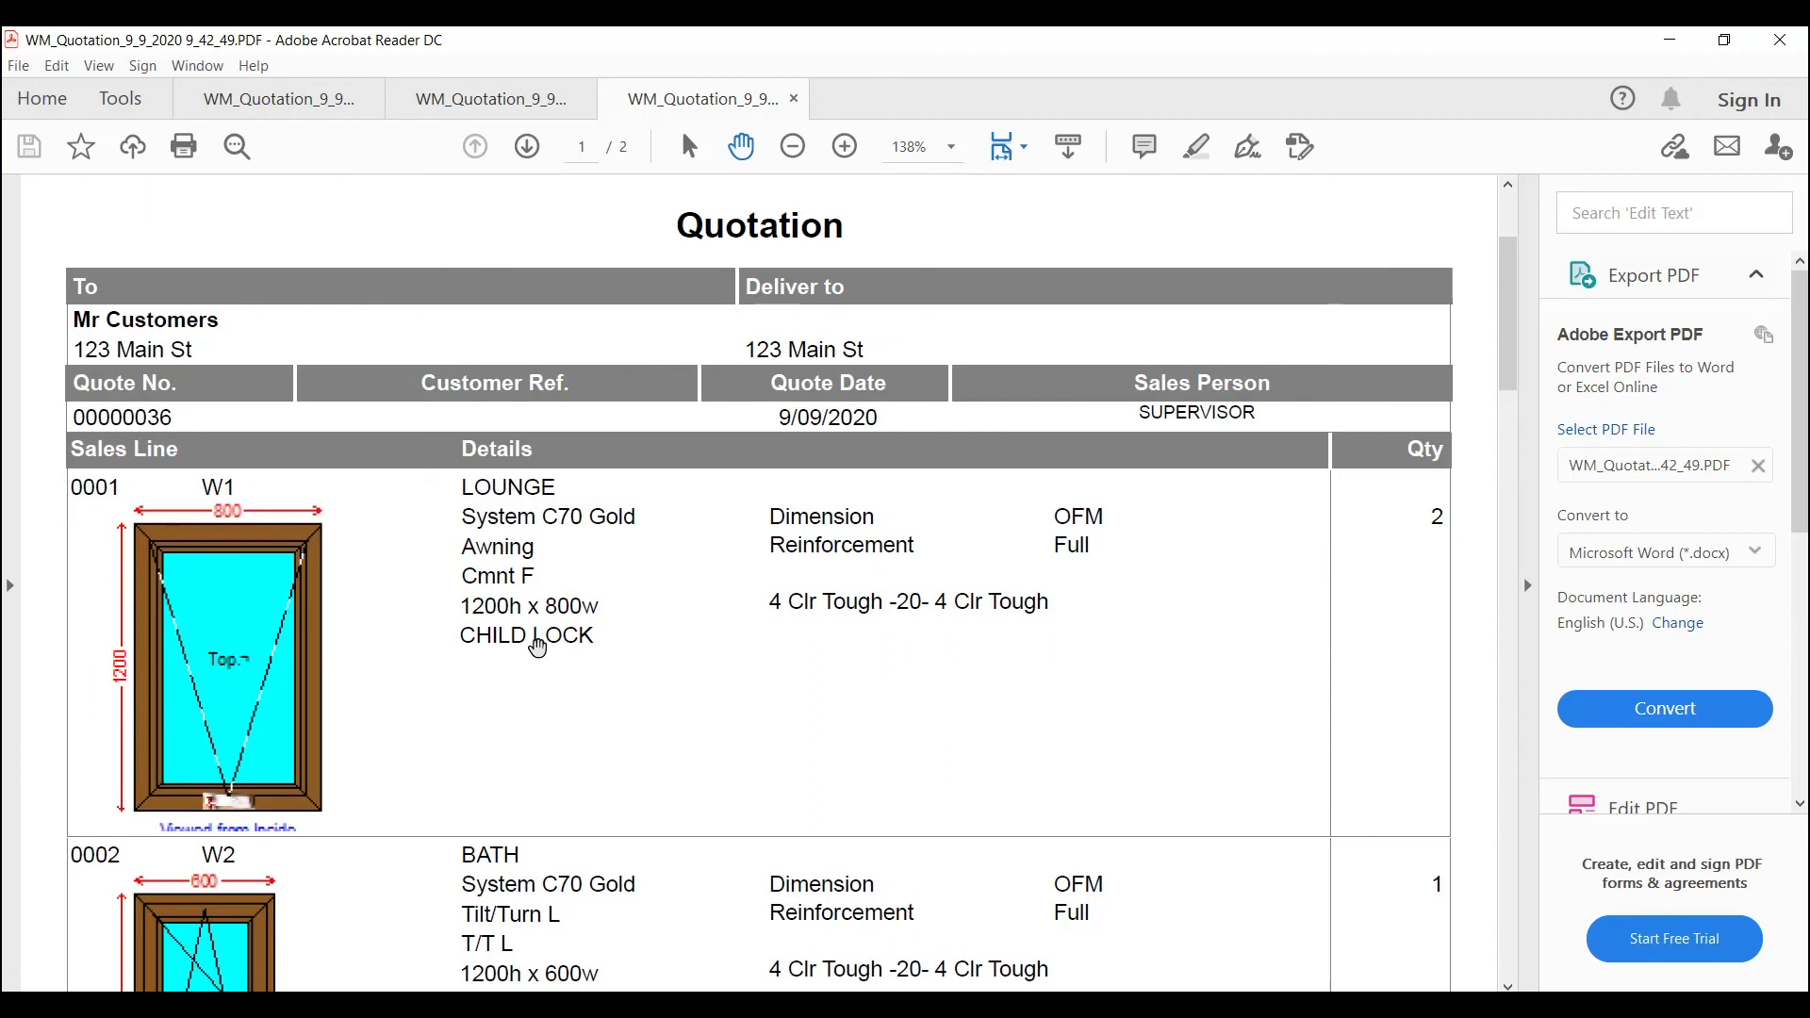
scroll(1397, 513, down, 5)
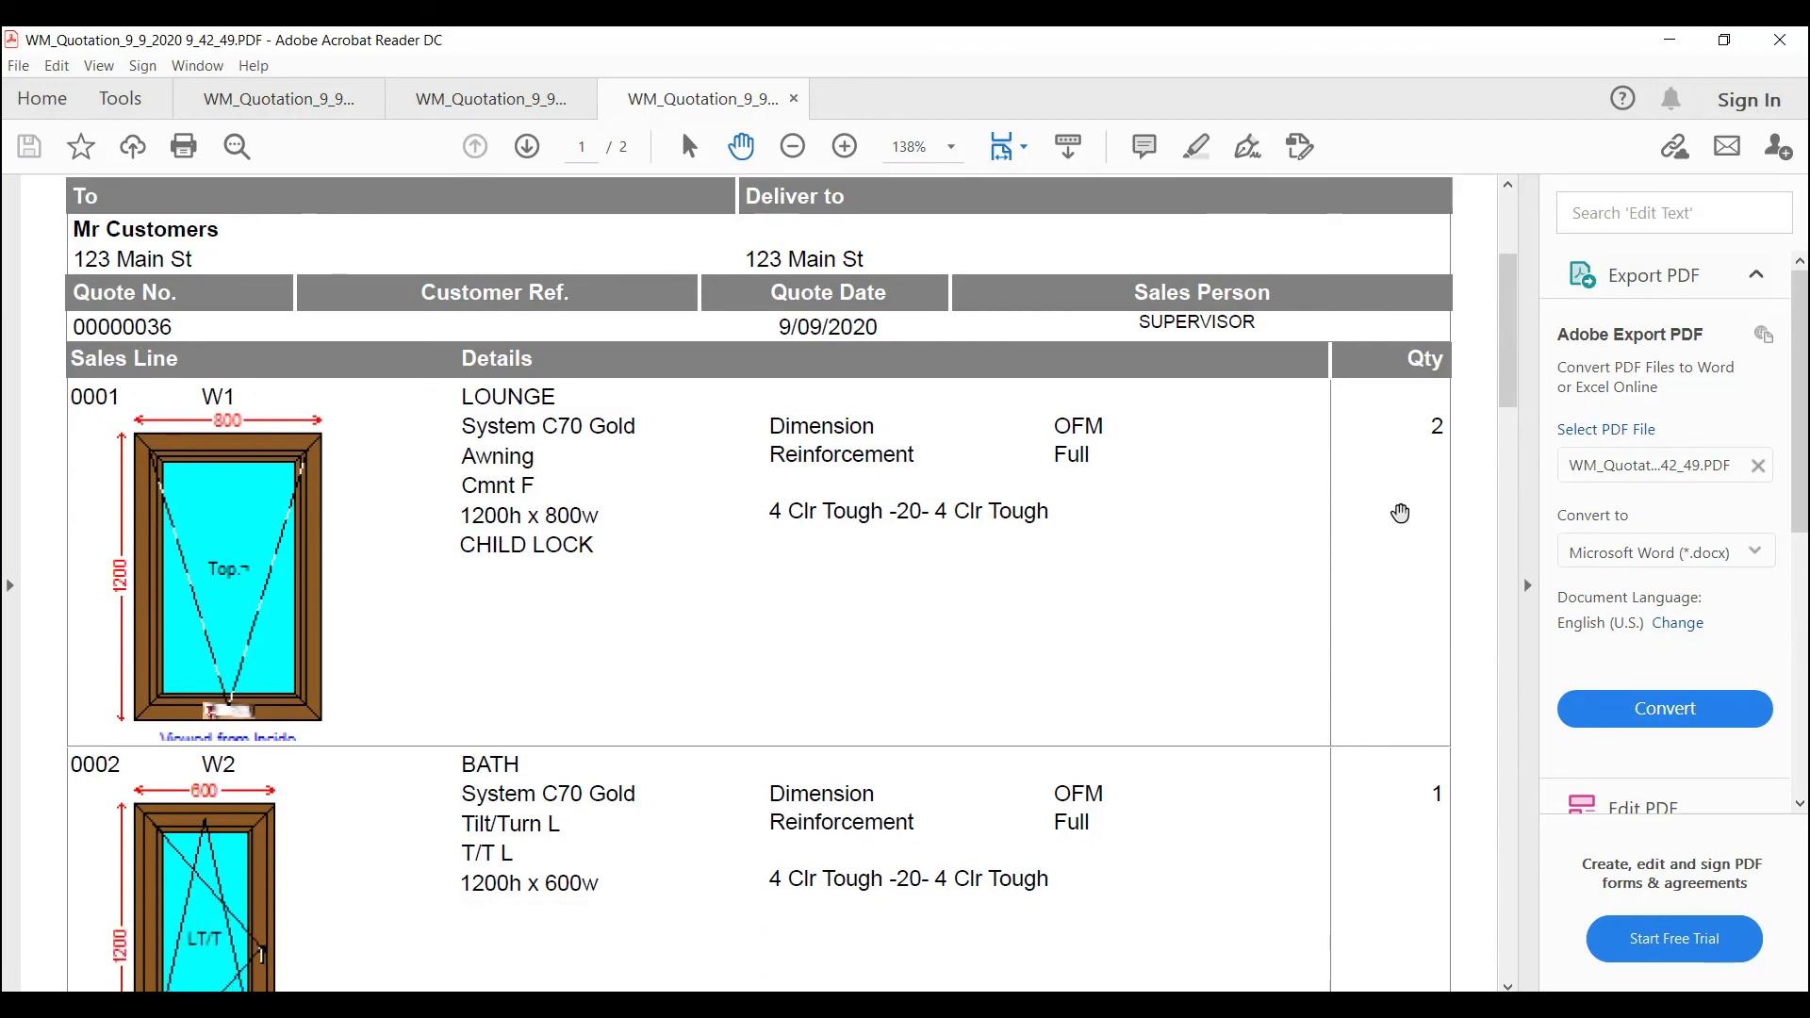
scroll(1264, 654, down, 10)
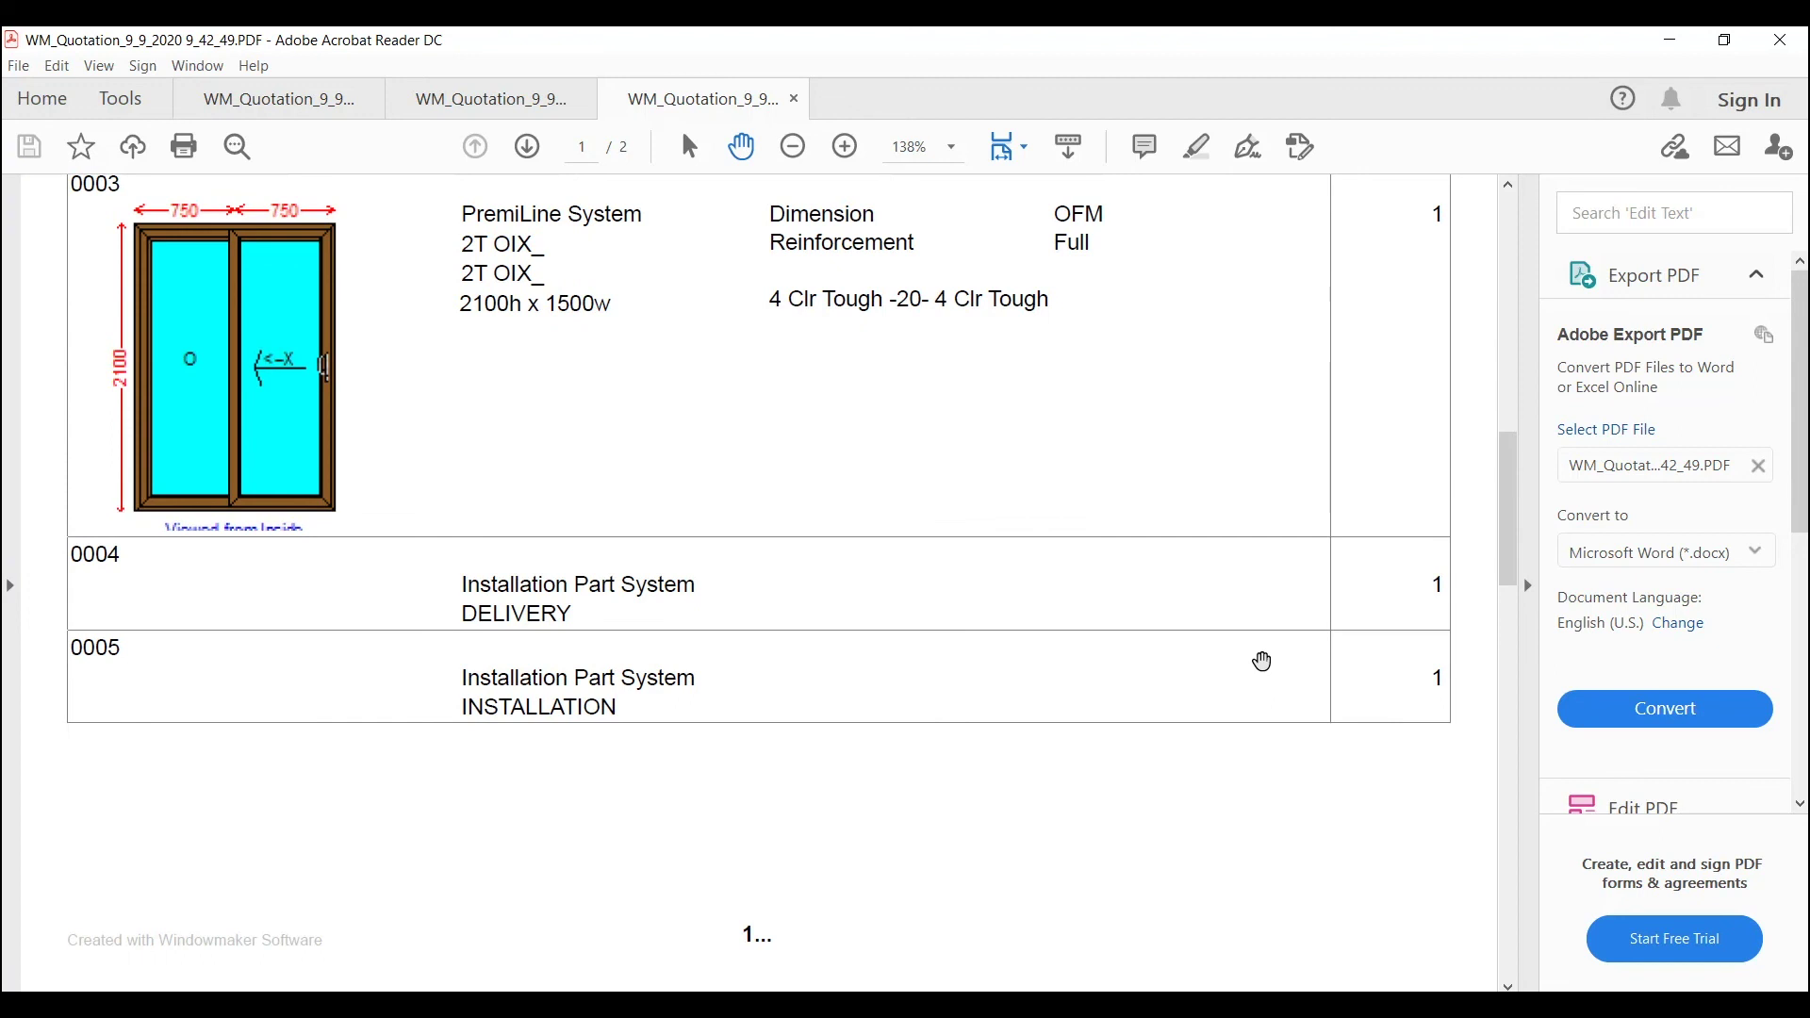
scroll(1261, 661, down, 4)
scroll(1261, 661, down, 3)
scroll(908, 704, up, 6)
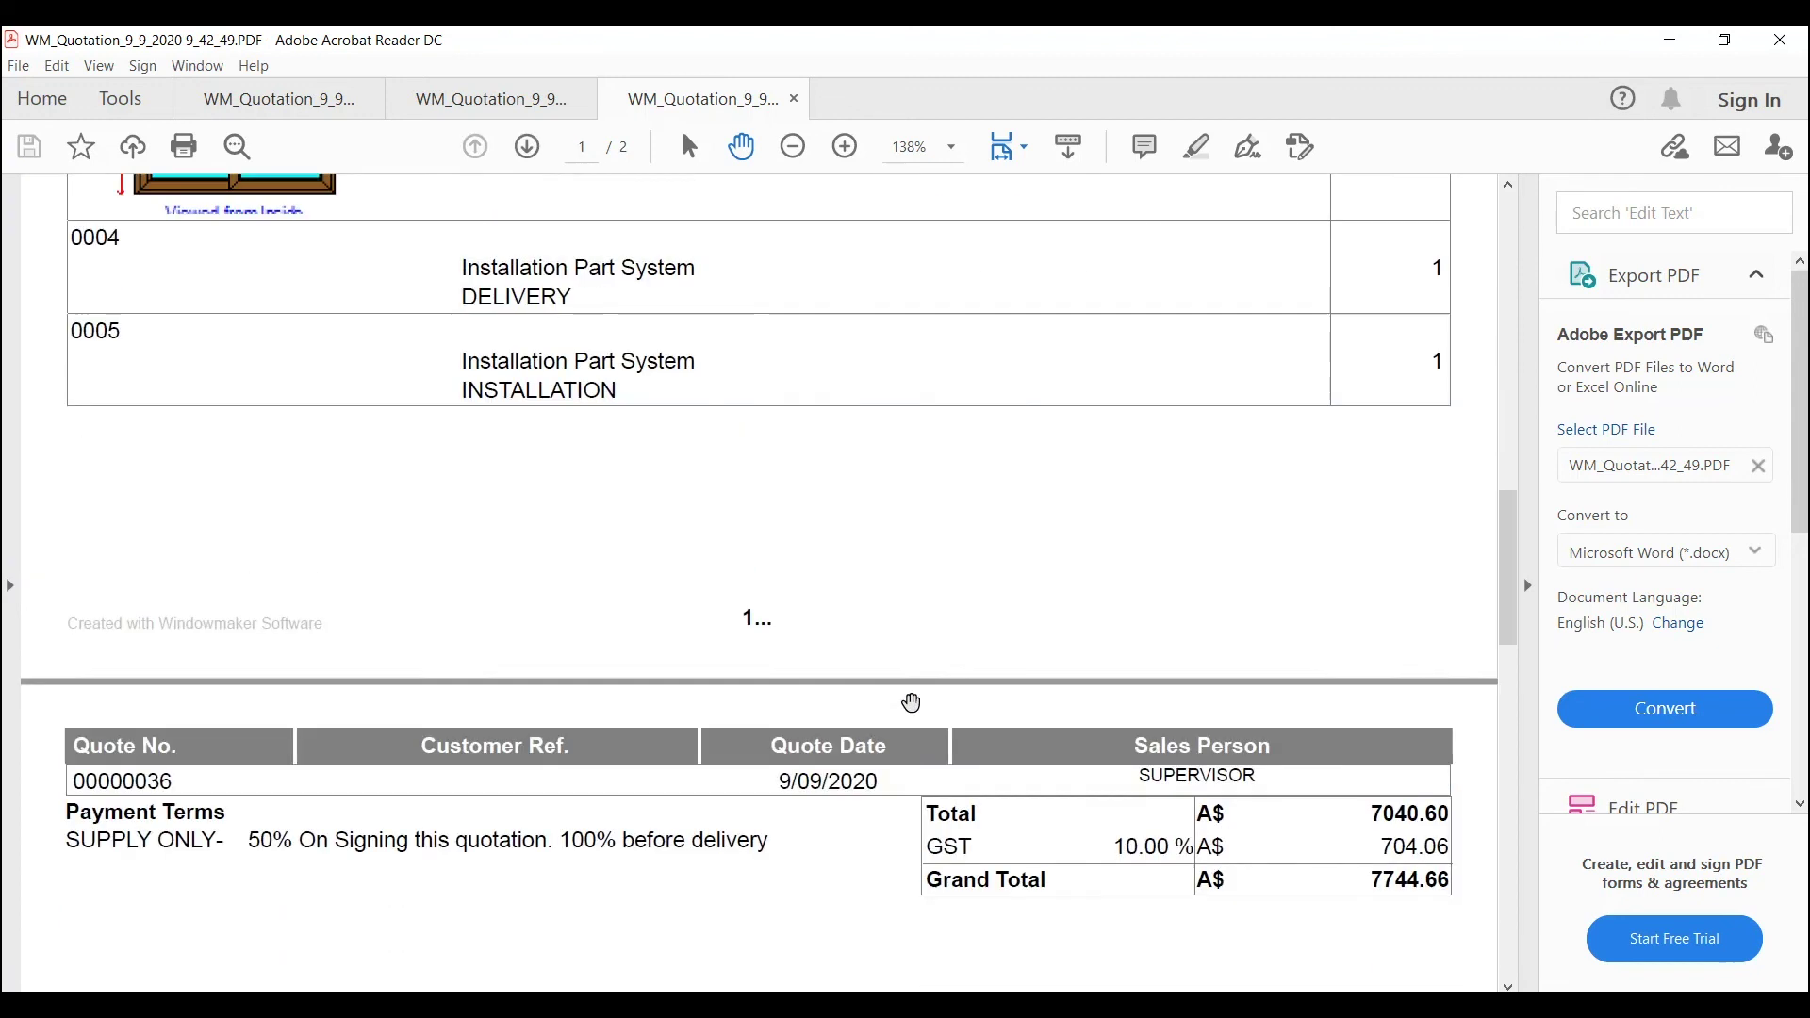